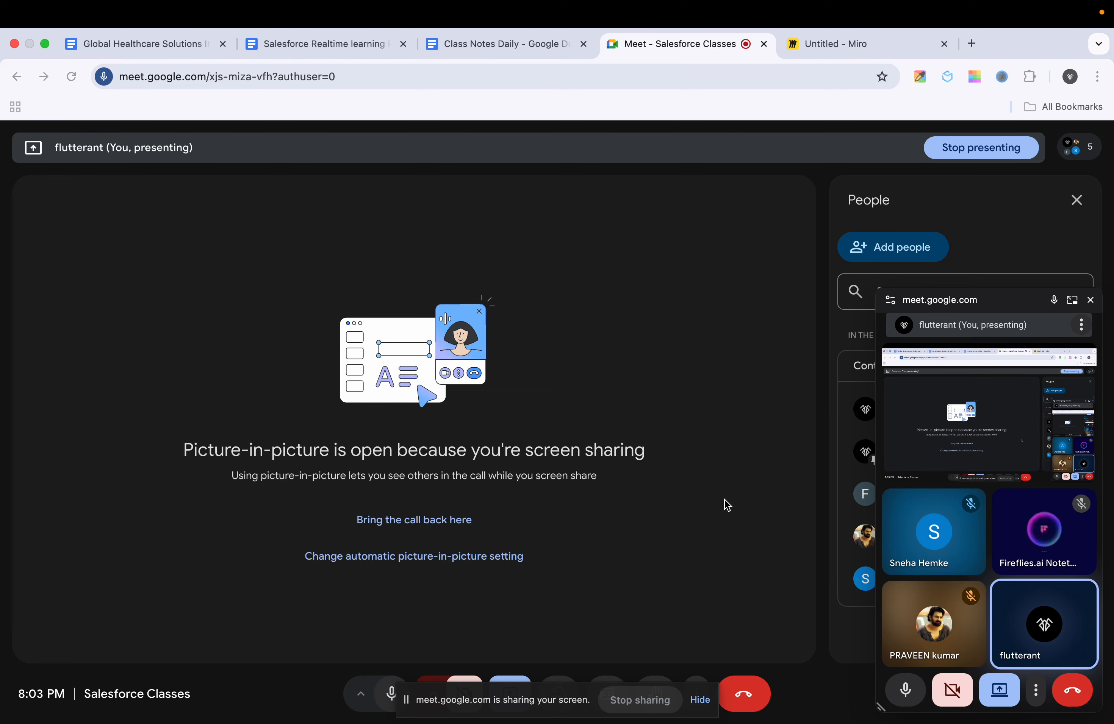
Step: Switch to the untitled Miro board and handwrite the heading "Duplicate Rules" in red pen
left_click(863, 47)
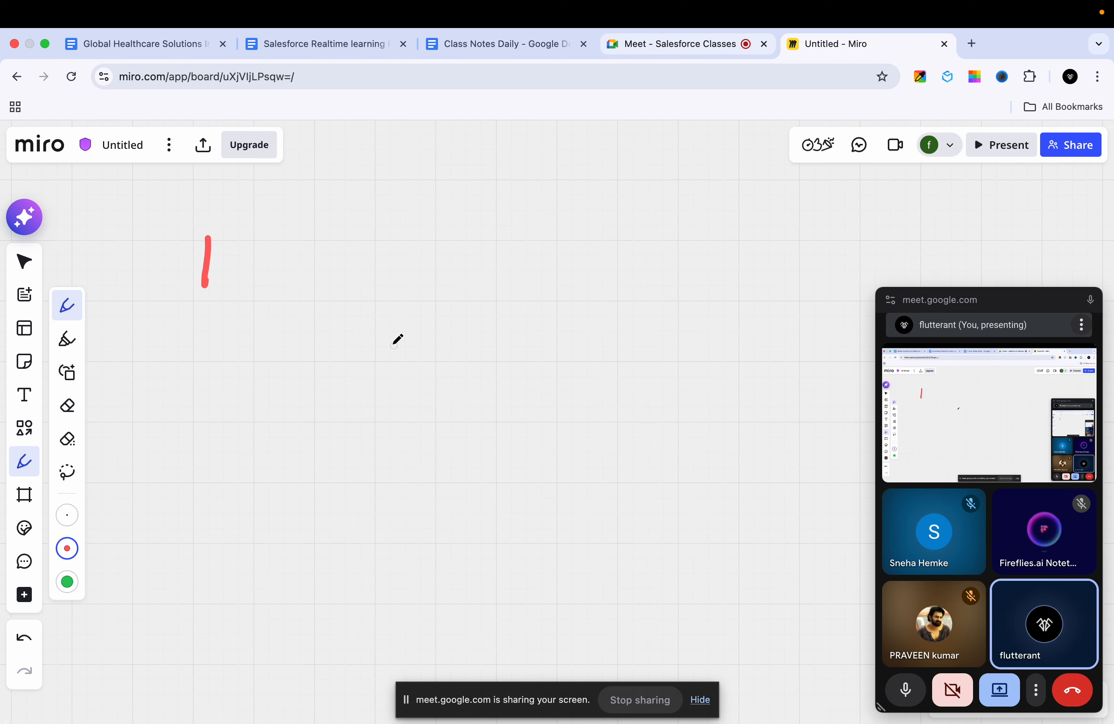
mouse_move(207, 236)
left_mouse_down()
mouse_move(255, 252)
mouse_move(270, 245)
mouse_move(294, 267)
mouse_move(390, 255)
mouse_move(449, 263)
mouse_move(440, 222)
left_mouse_up()
left_click_drag(491, 276, 497, 244)
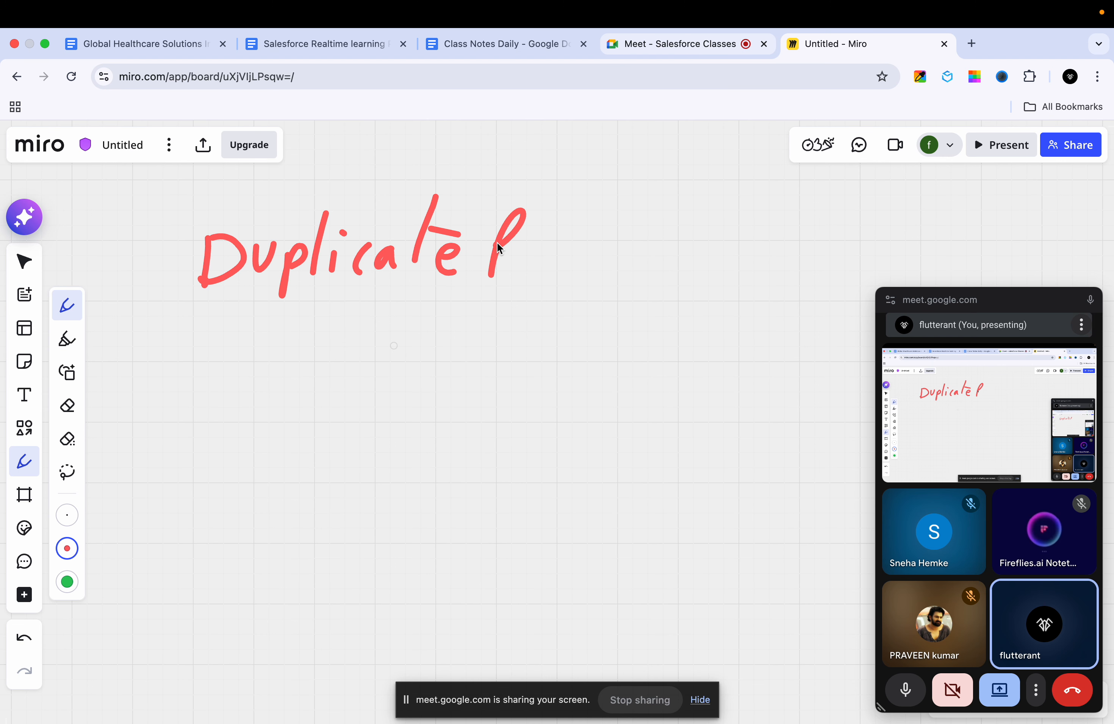
mouse_move(572, 196)
left_mouse_down()
mouse_move(569, 258)
mouse_move(596, 273)
left_mouse_up()
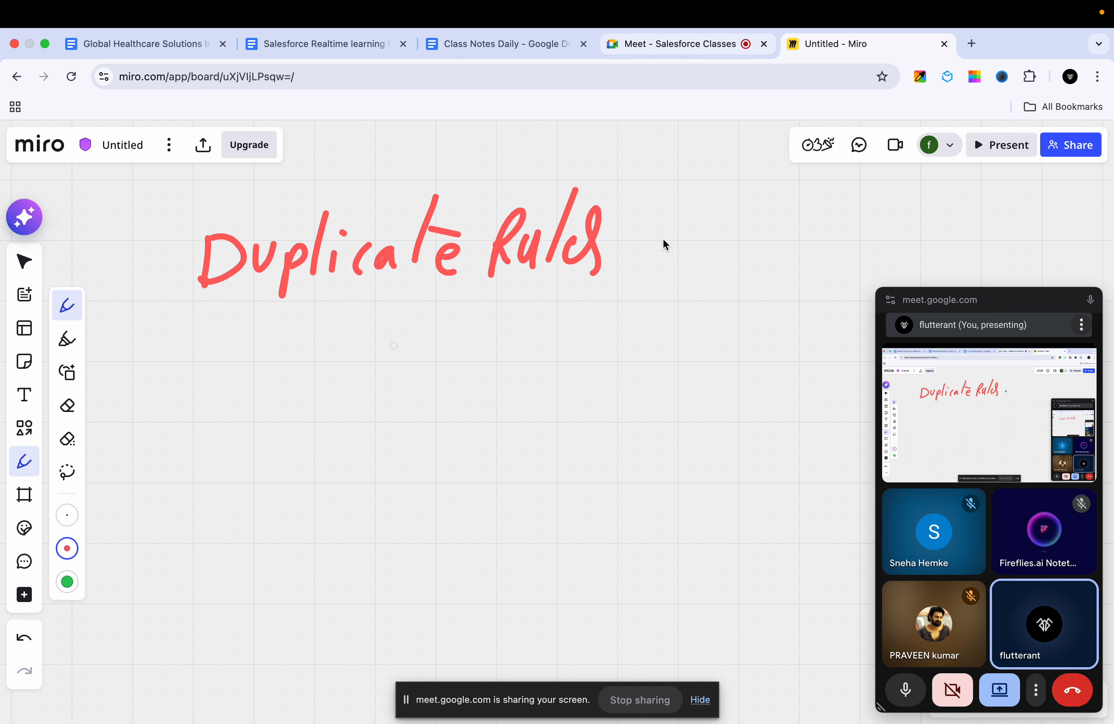
Step: Handwrite "Matching Rules" in red below the "Duplicate Rules" heading, adding the missing "t" in "Matching"
mouse_move(389, 350)
left_mouse_down()
mouse_move(404, 336)
mouse_move(418, 351)
mouse_move(446, 350)
left_mouse_up()
left_click_drag(476, 323, 463, 345)
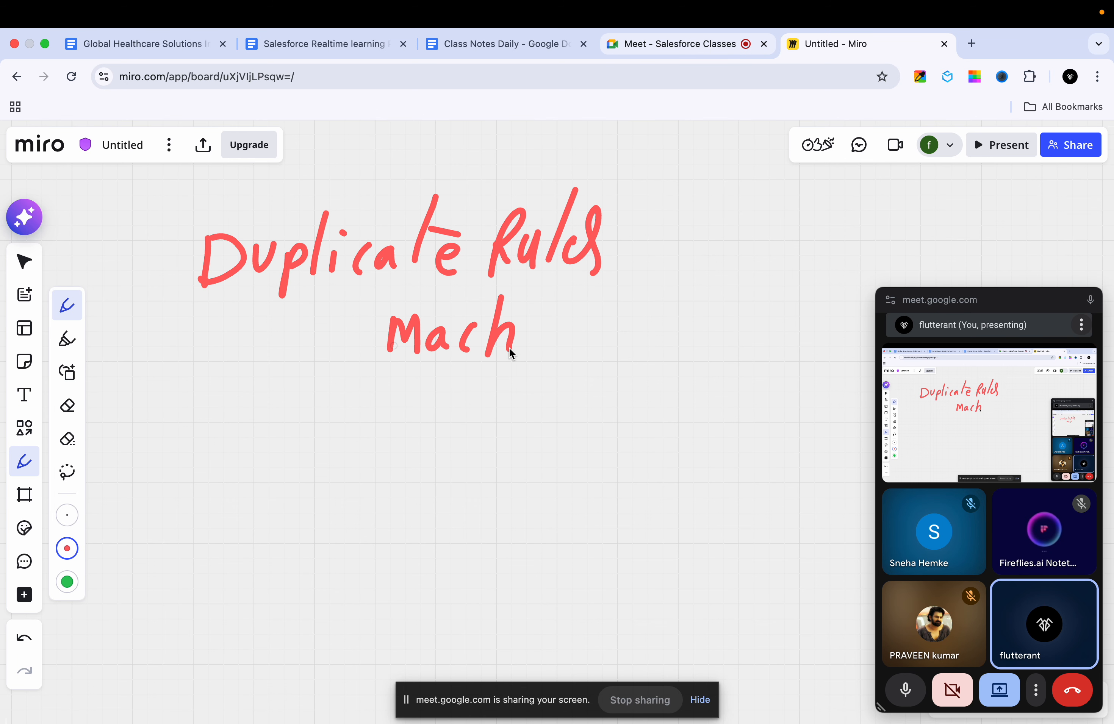
left_click_drag(594, 324, 602, 349)
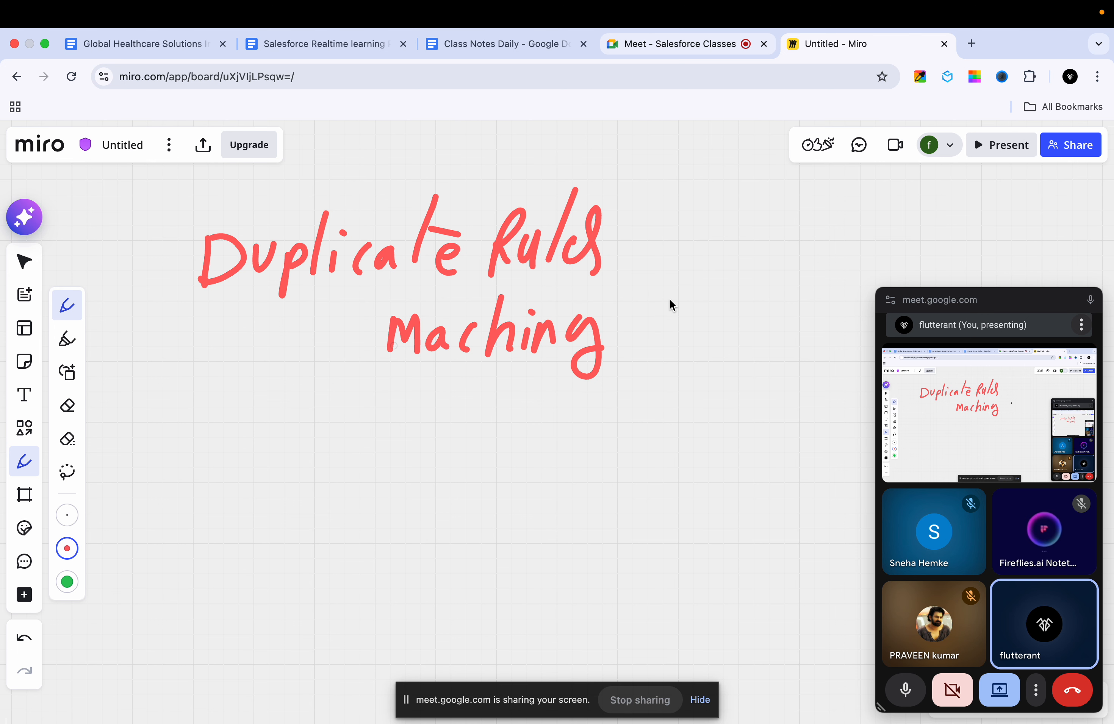
left_click_drag(670, 300, 672, 311)
mouse_move(742, 259)
left_mouse_down()
mouse_move(716, 325)
mouse_move(773, 298)
left_mouse_up()
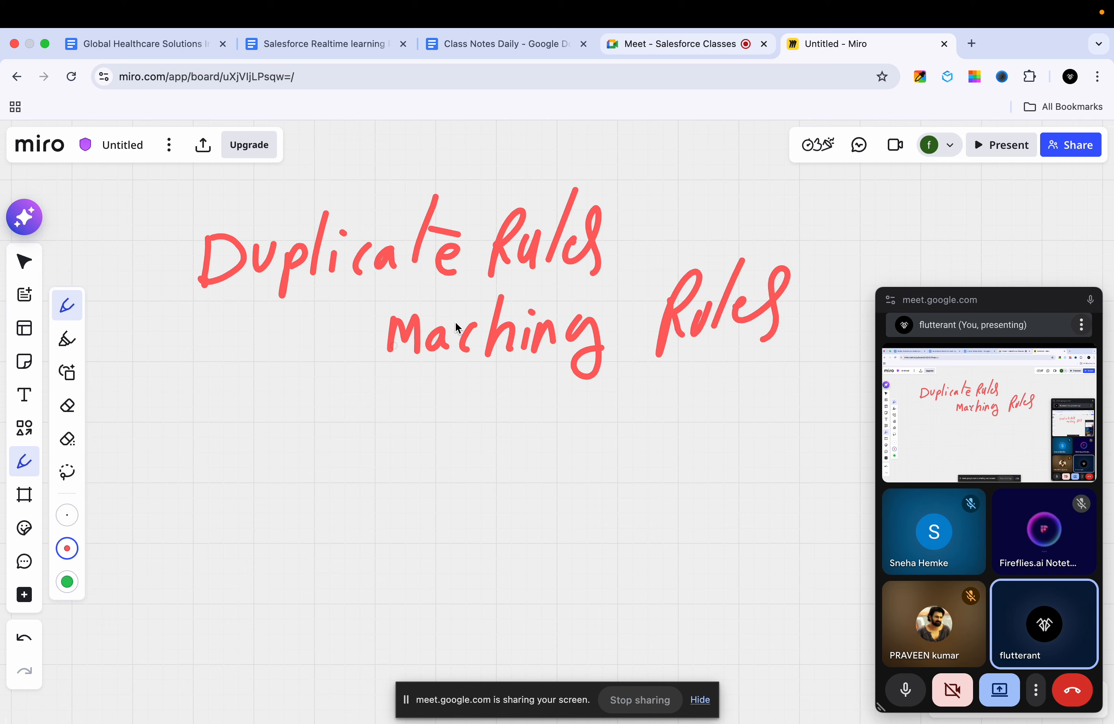
mouse_move(450, 302)
left_mouse_down()
mouse_move(452, 347)
mouse_move(467, 304)
left_mouse_up()
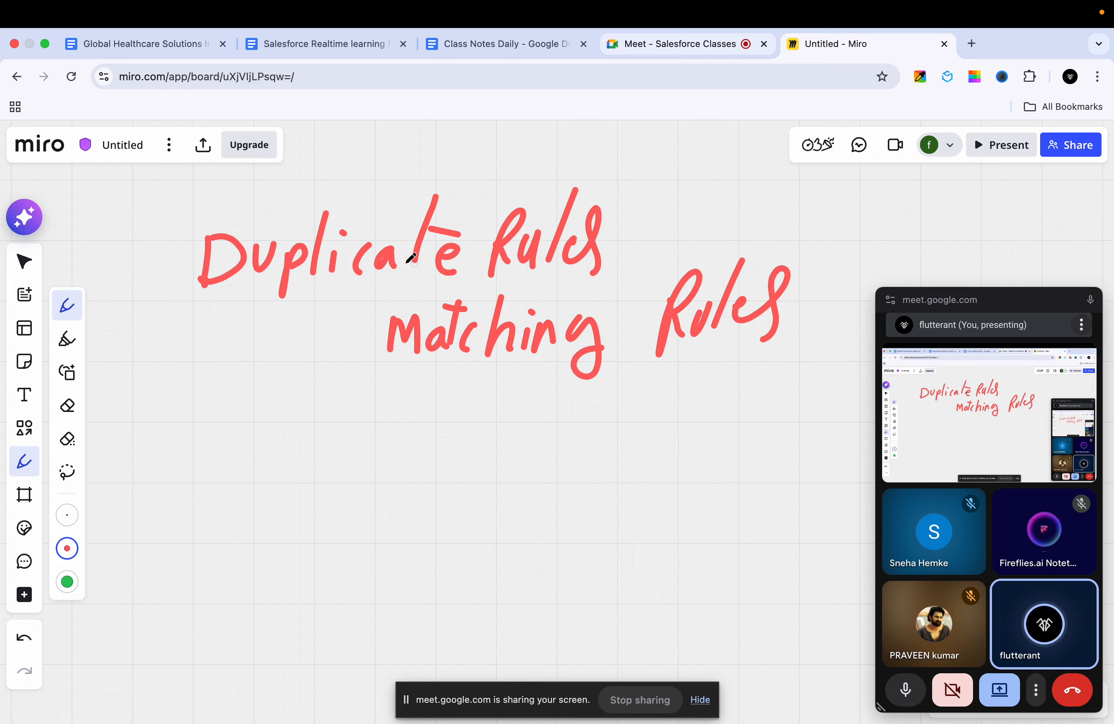
Step: Underline "Duplicate" in the heading with two strokes and close the floating meeting window
left_click_drag(214, 298, 296, 298)
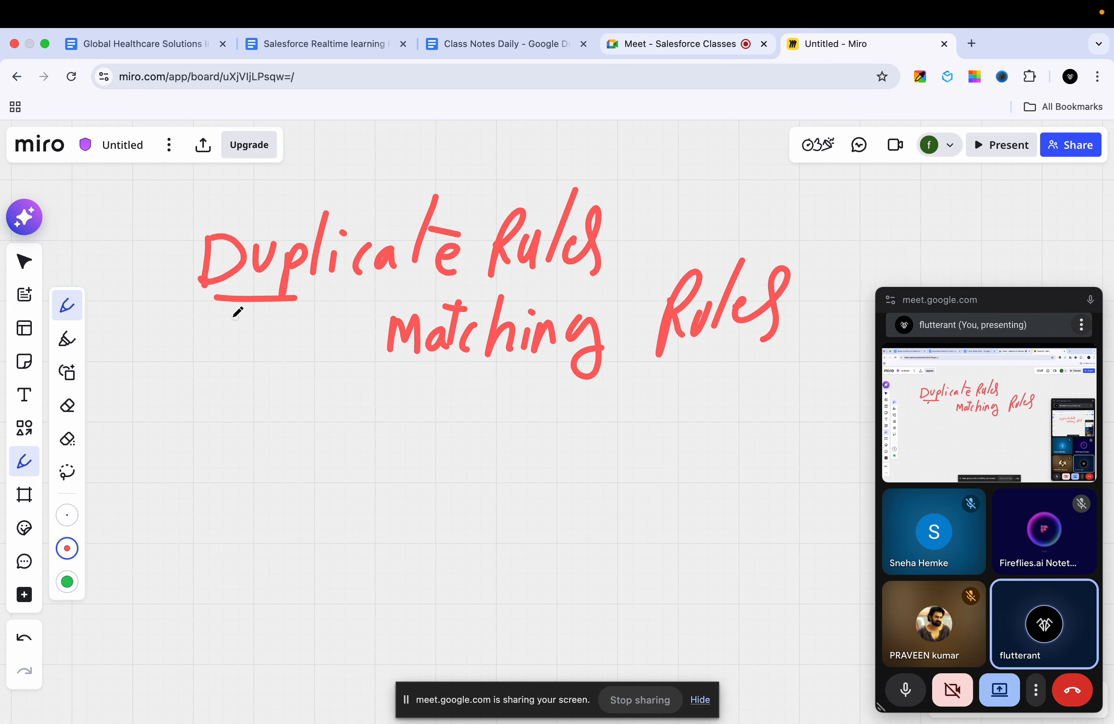
left_click_drag(225, 319, 345, 311)
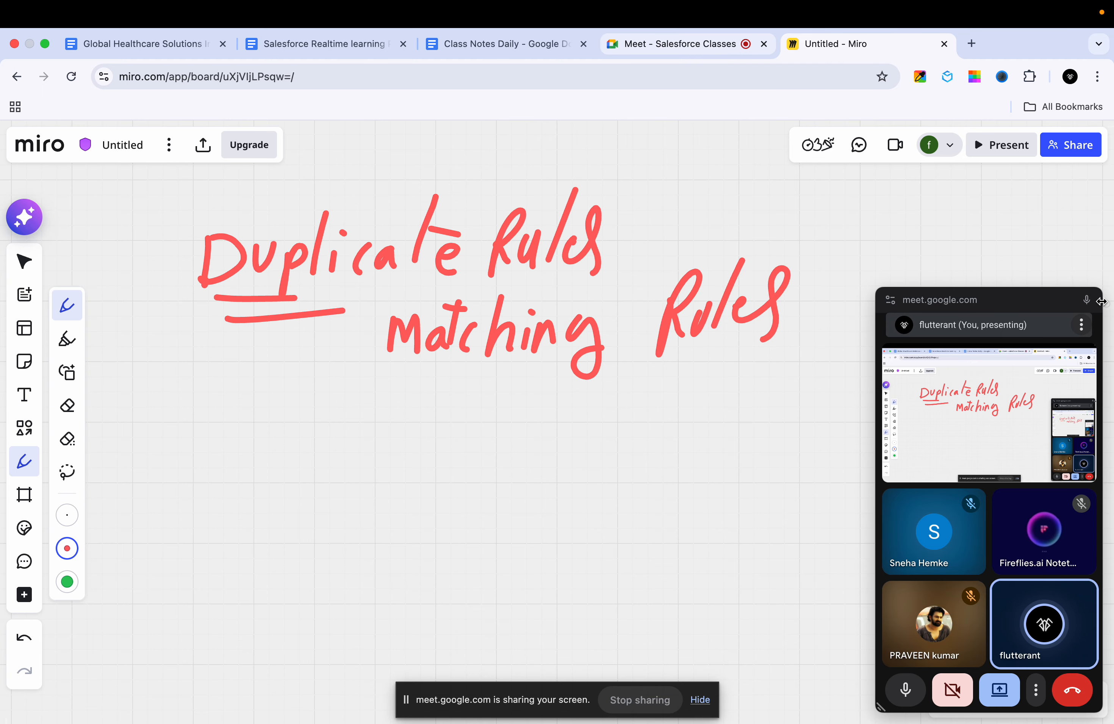
left_click(1087, 299)
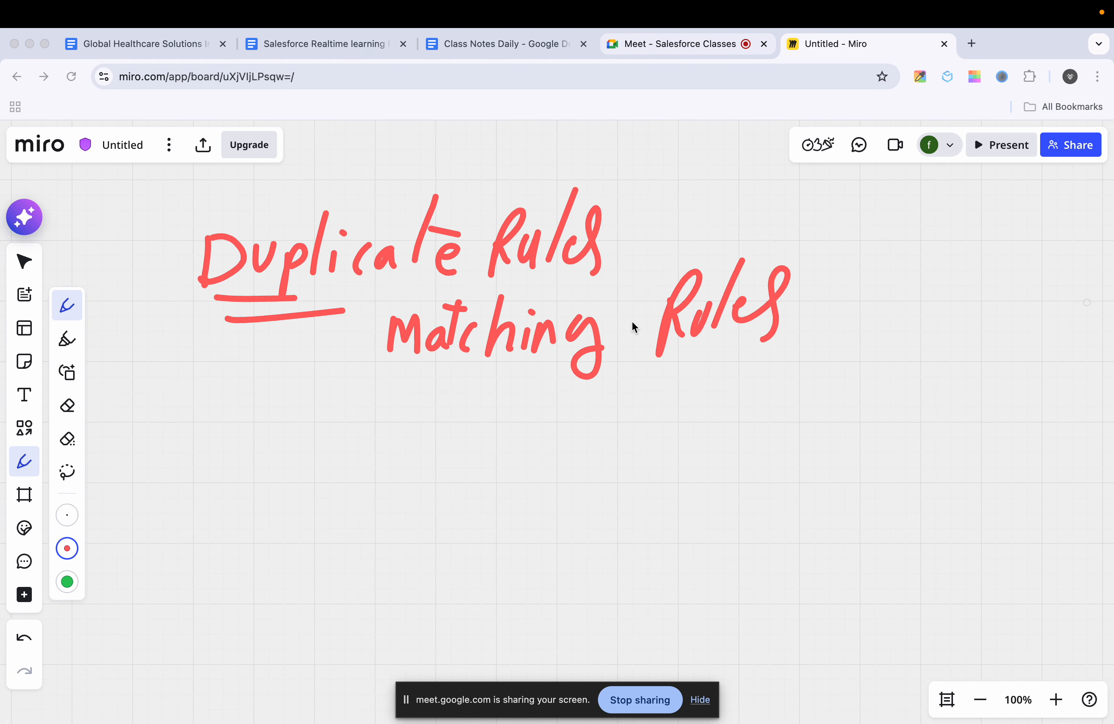
scroll(555, 313, "down", 3)
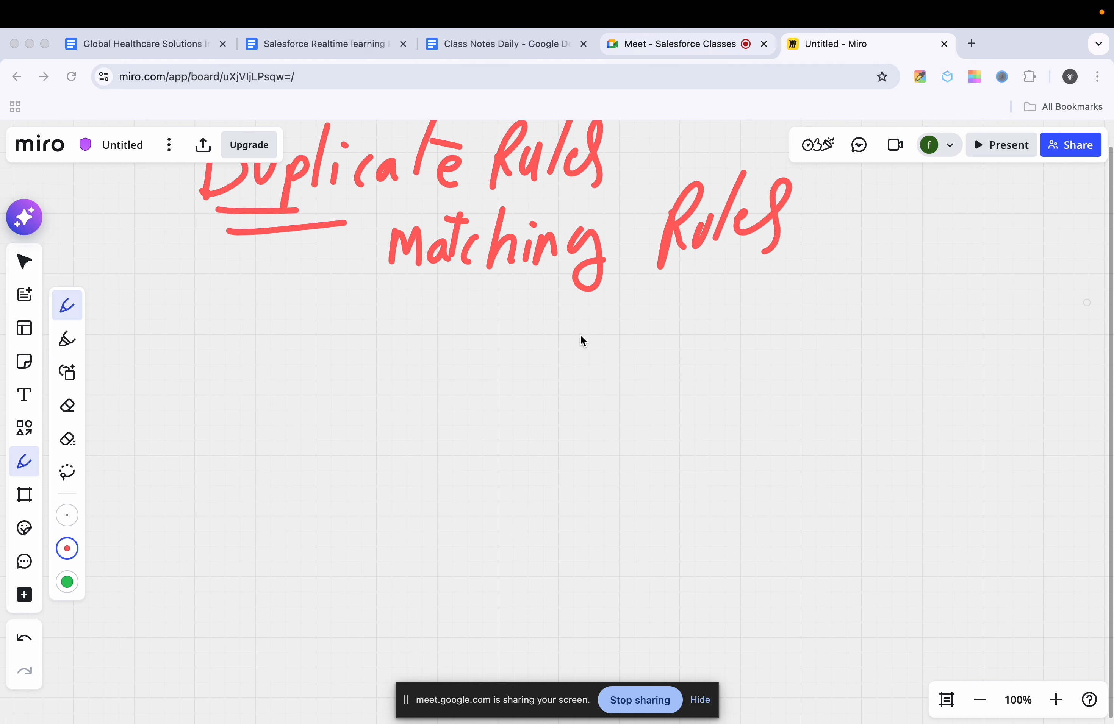
scroll(581, 336, "up", 1)
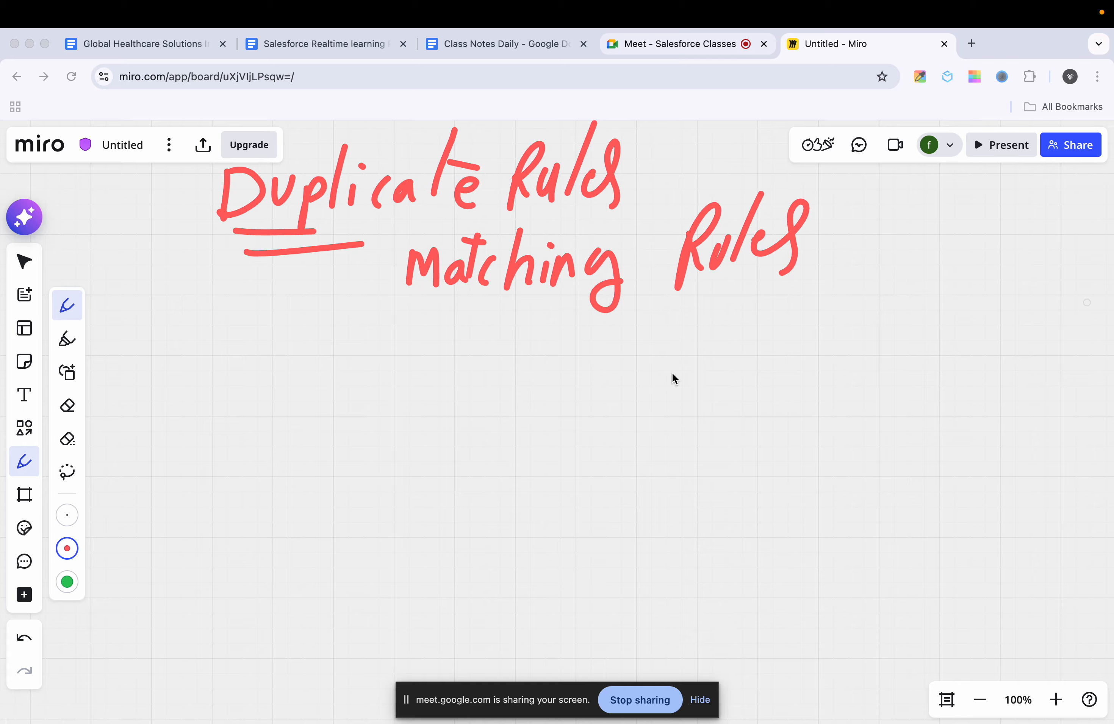
Step: Handwrite "Account" below the headings, followed by an arrow pointing right
left_click(223, 380)
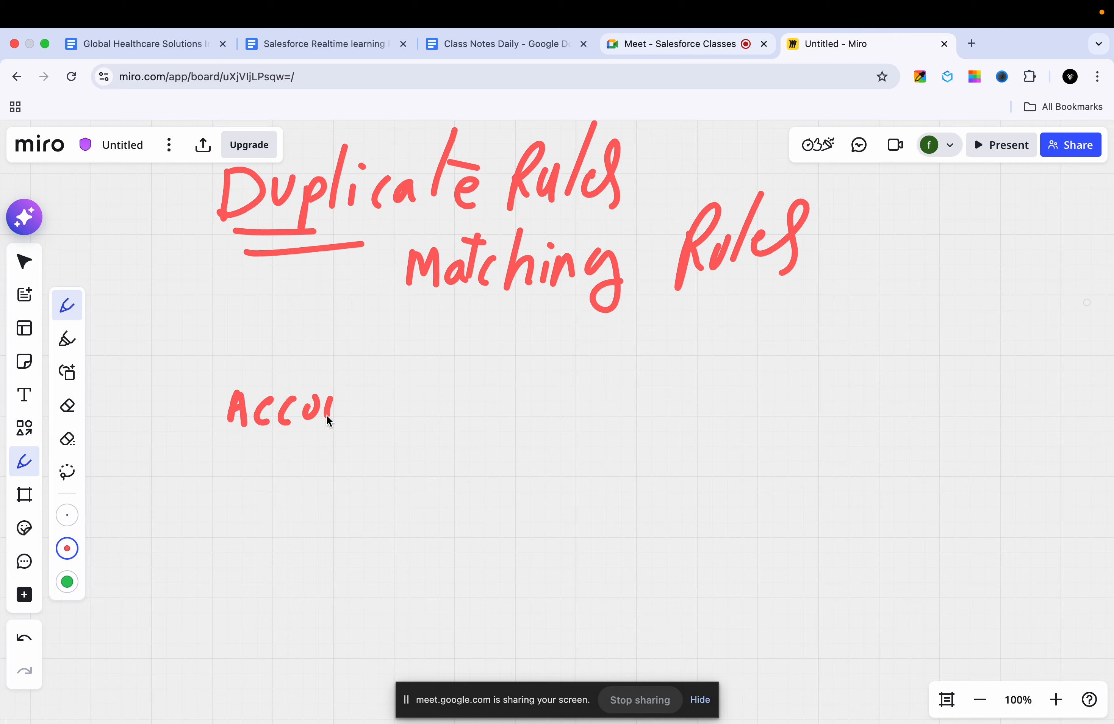
left_click_drag(378, 396, 476, 410)
left_click_drag(464, 393, 470, 427)
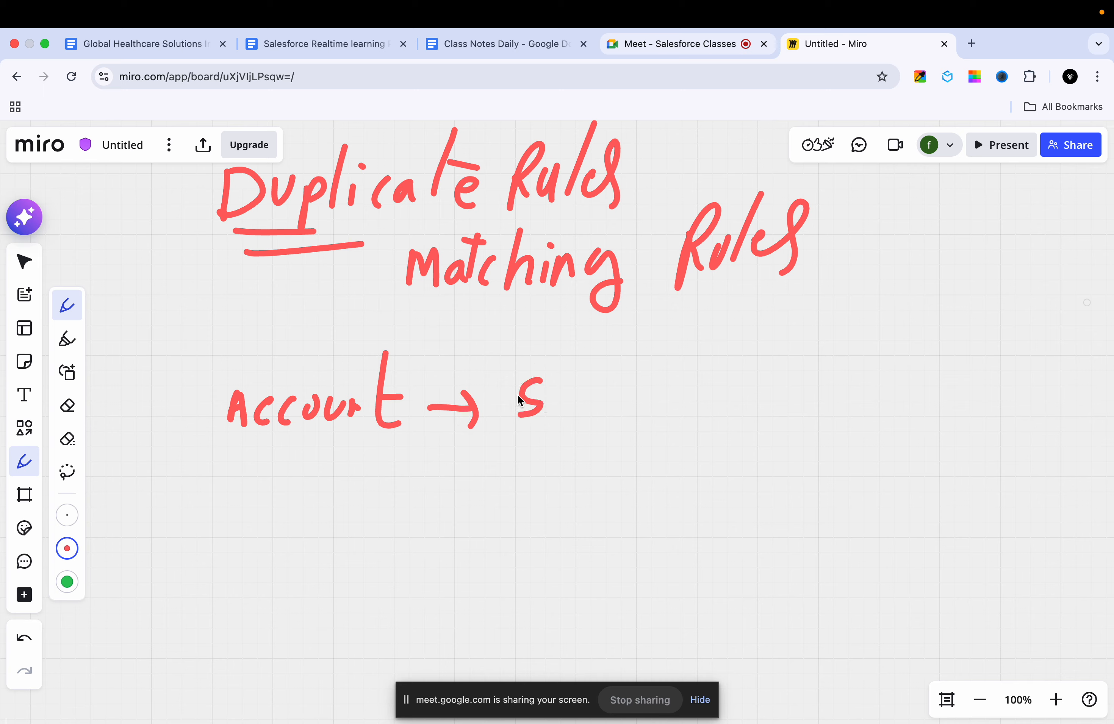
Step: Erase the stray letter after the Account arrow and handwrite the account's sample e-mail address in its place
key("shift+e")
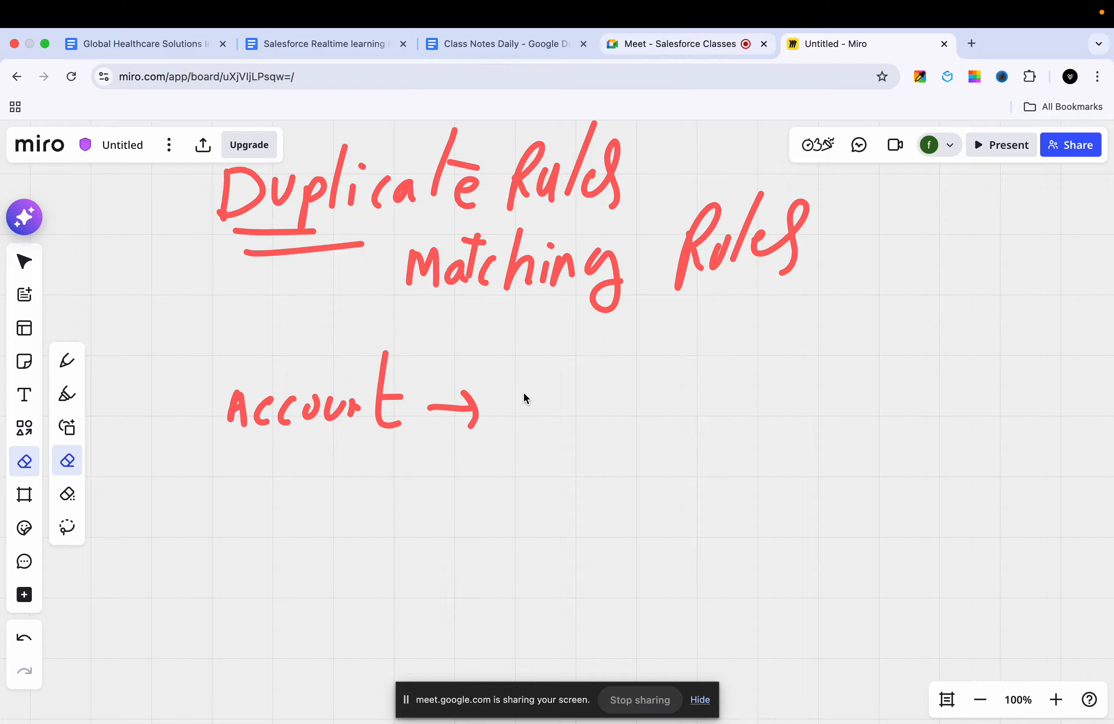
key("p")
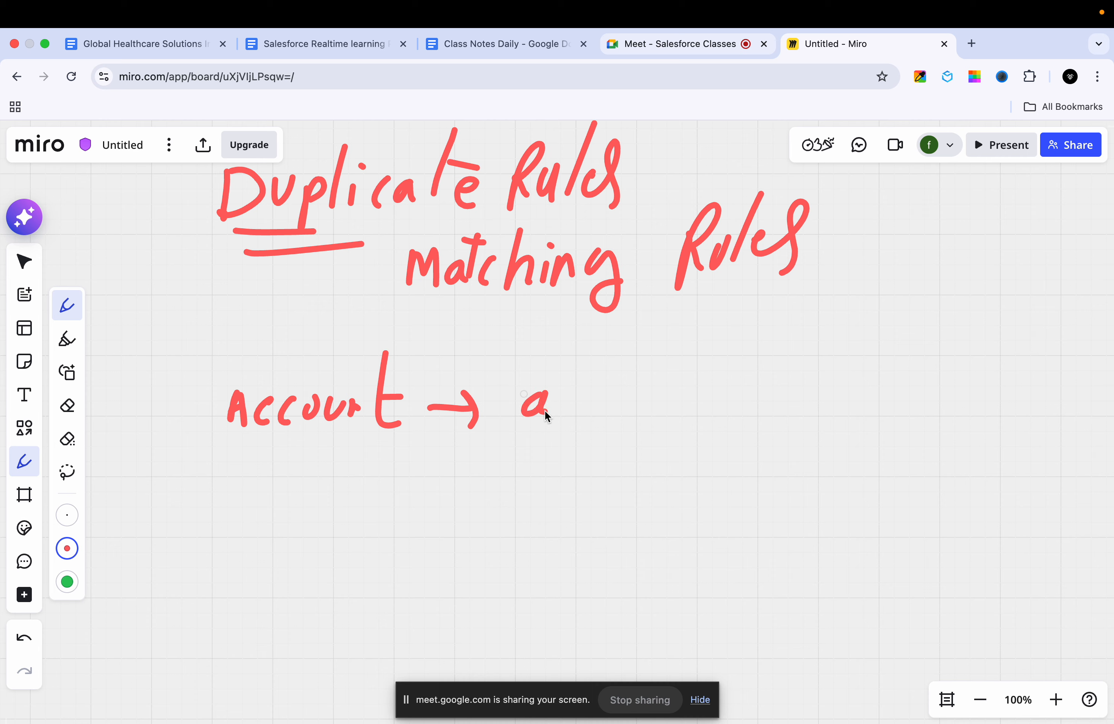
left_click_drag(606, 373, 591, 415)
left_click_drag(628, 357, 611, 406)
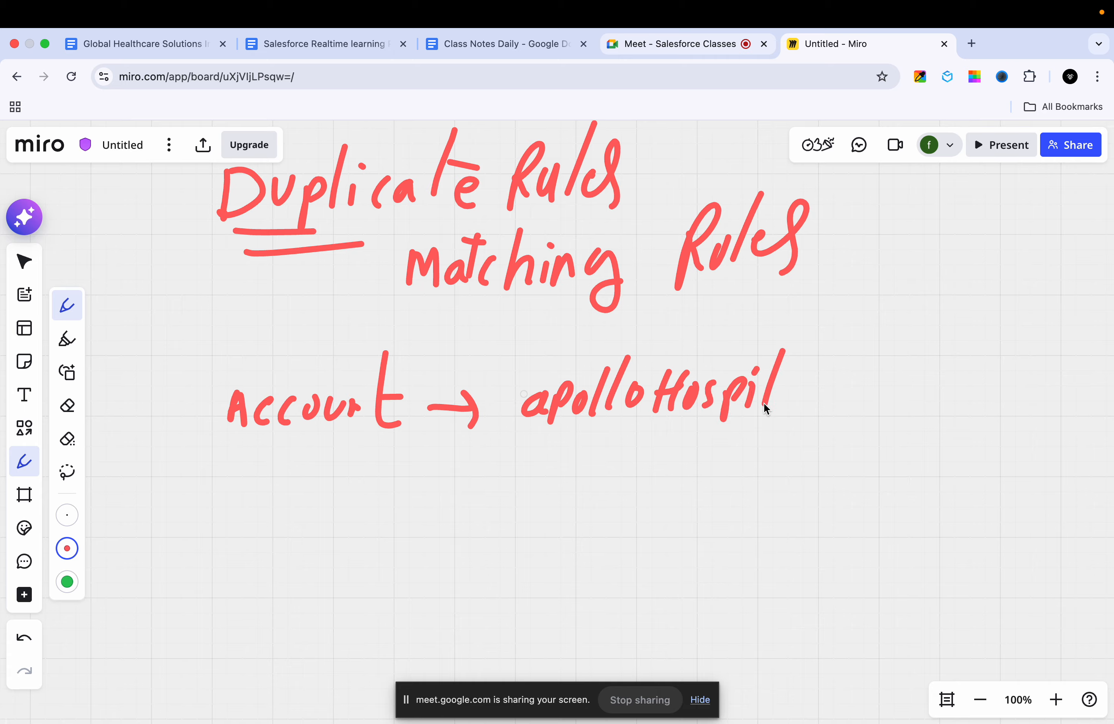
left_click_drag(867, 368, 835, 403)
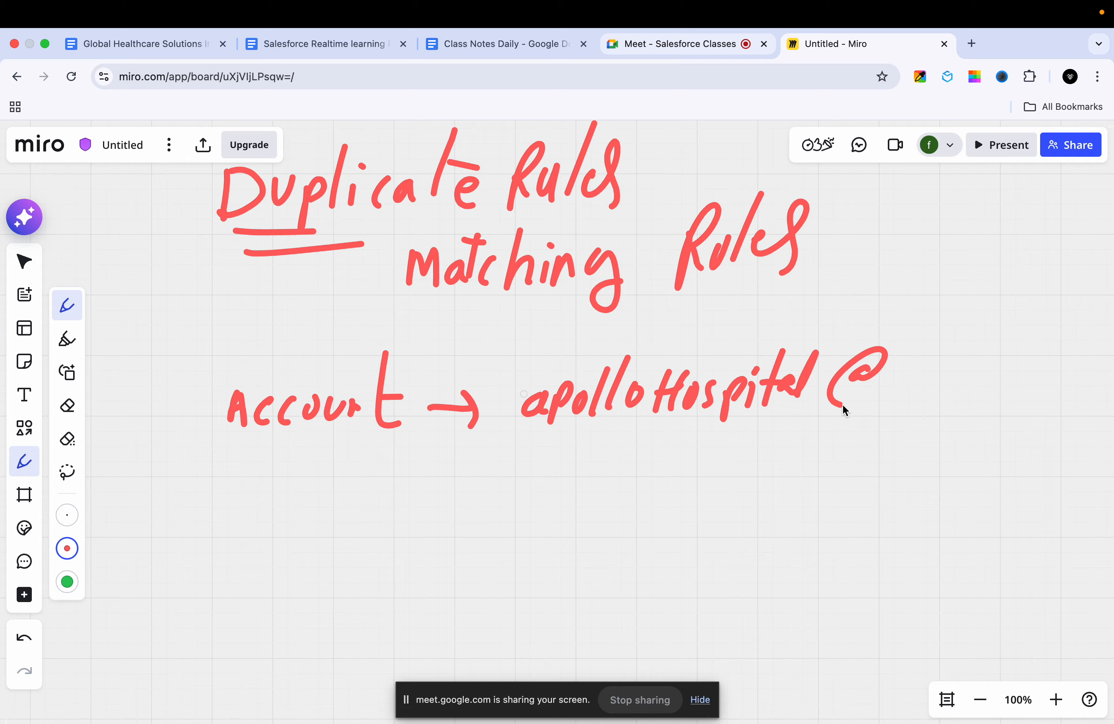
left_click_drag(917, 364, 884, 416)
mouse_move(938, 370)
left_mouse_down()
mouse_move(926, 394)
mouse_move(986, 374)
left_mouse_up()
mouse_move(1030, 320)
left_mouse_down()
mouse_move(1004, 382)
mouse_move(1048, 369)
left_mouse_up()
left_click(1014, 363)
left_click_drag(1064, 362, 1083, 387)
Step: Draw a down arrow from "Account" to a box labelled "New", with an arrow leading to the note "Same Email"
left_click_drag(278, 441, 202, 594)
mouse_move(228, 477)
left_mouse_down()
mouse_move(346, 578)
mouse_move(214, 572)
left_mouse_up()
left_click_drag(384, 536, 399, 532)
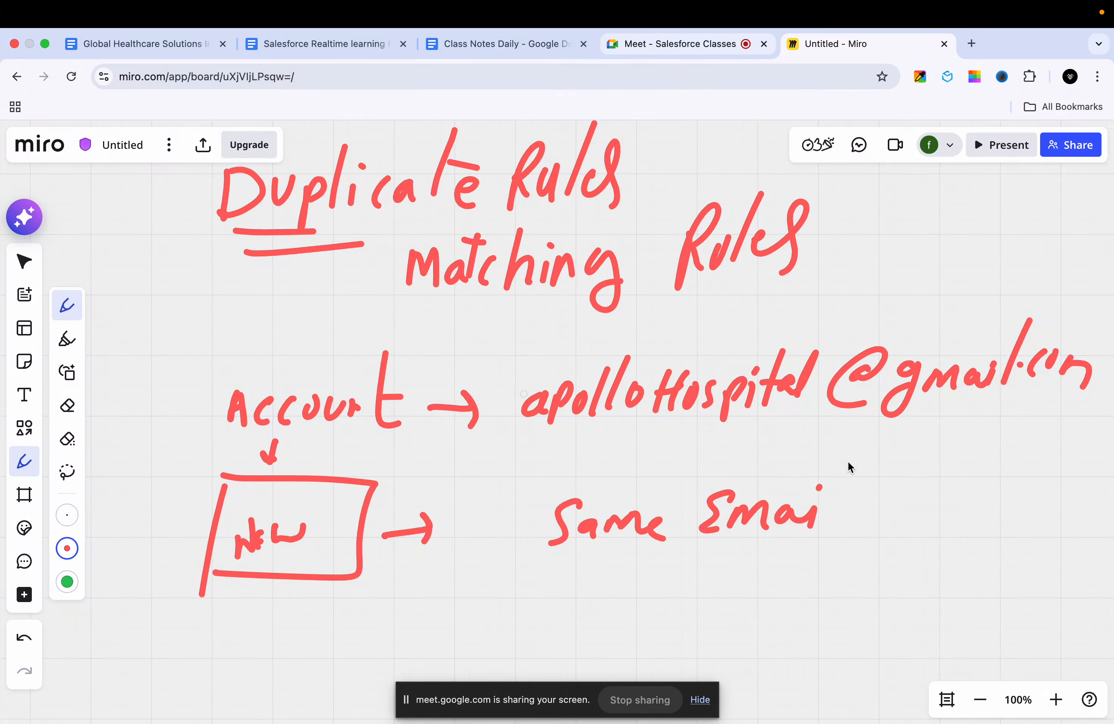
Step: Mark the "Same Email" note with an X and handwrite a double-underlined "Warning" beneath it
scroll(752, 375, "down", 3)
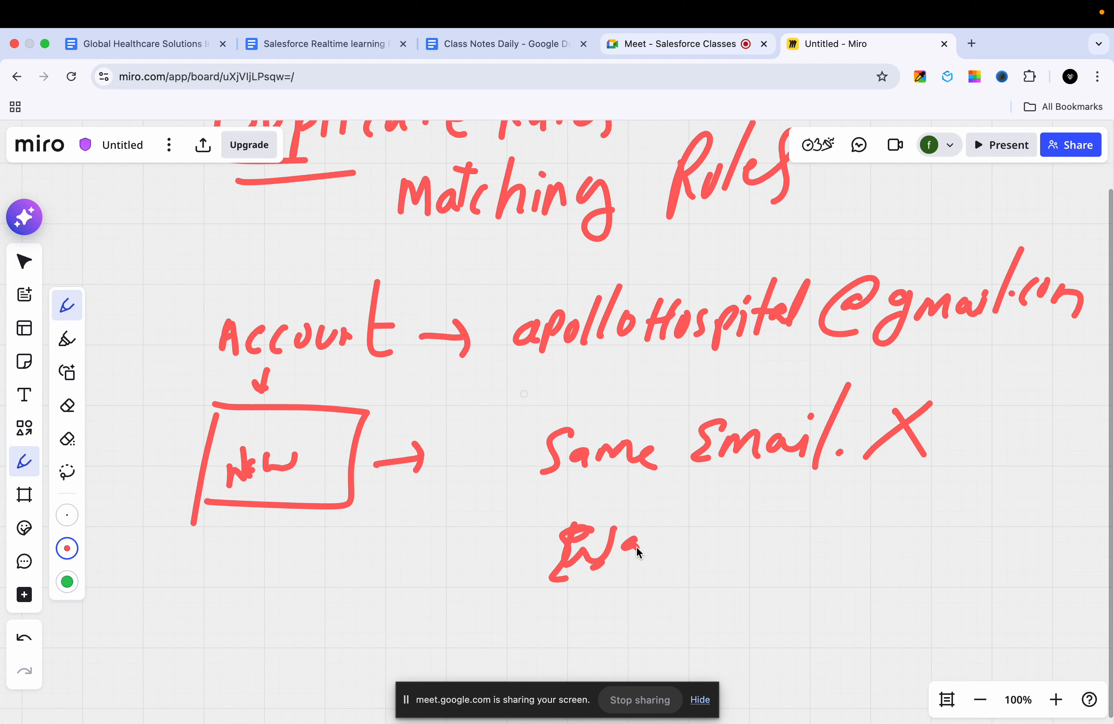
left_click_drag(729, 549, 762, 542)
mouse_move(611, 589)
left_mouse_down()
mouse_move(740, 564)
mouse_move(718, 587)
left_mouse_up()
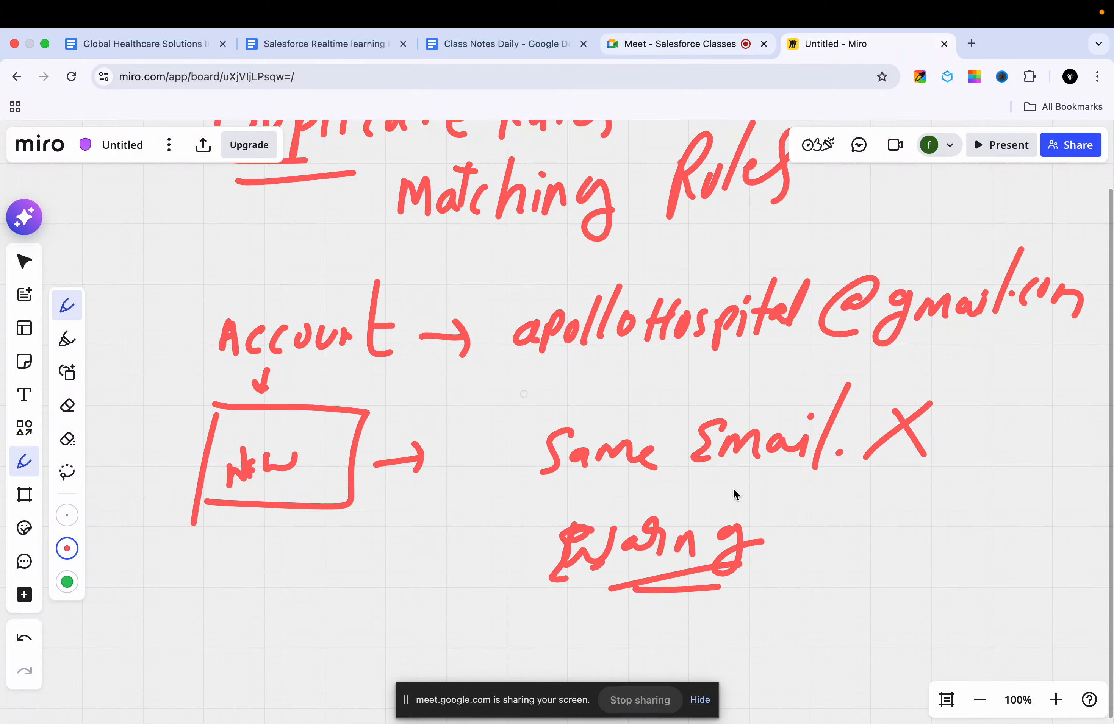
scroll(723, 481, "down", 6)
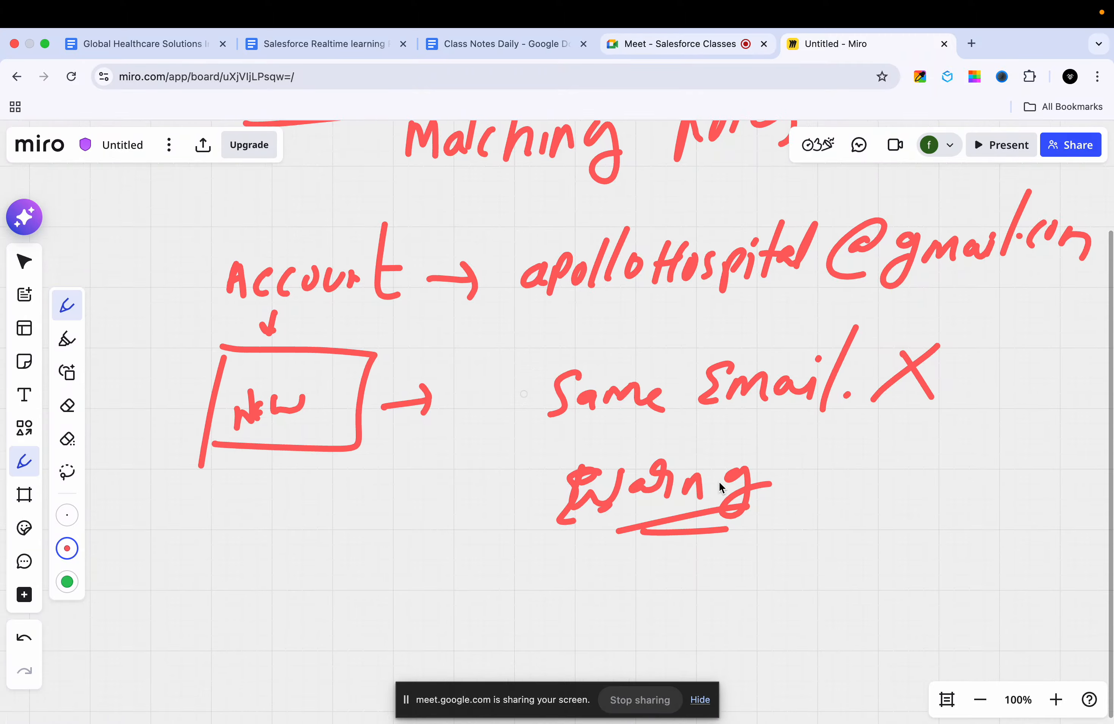
scroll(719, 483, "up", 10)
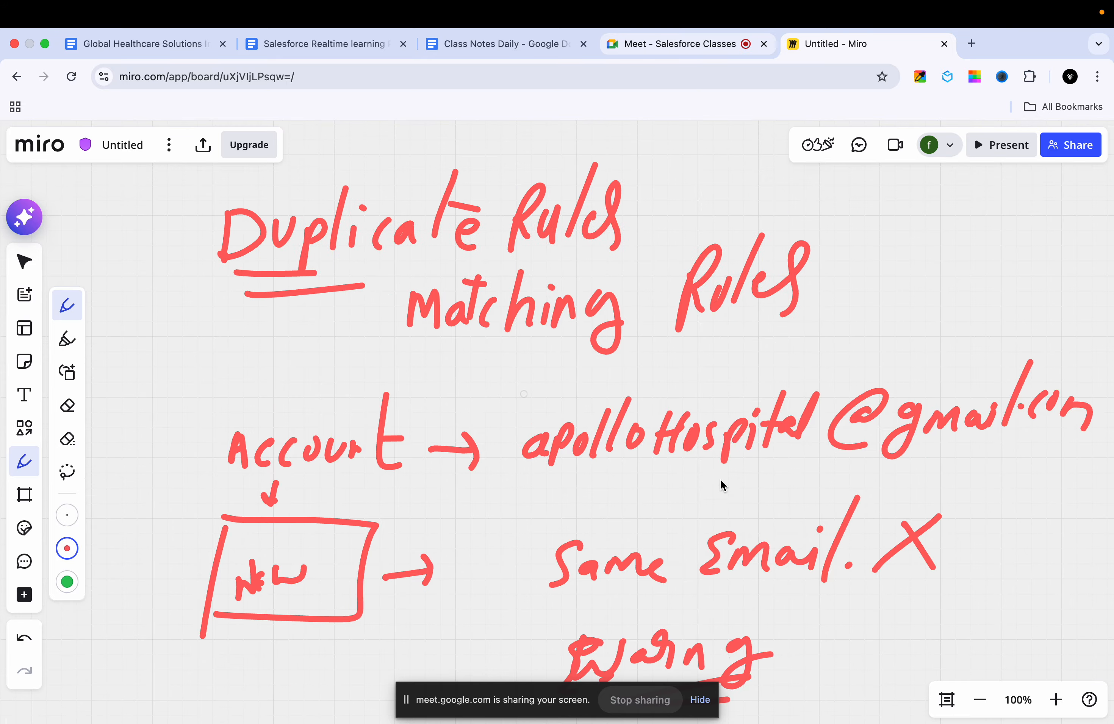
scroll(721, 483, "down", 12)
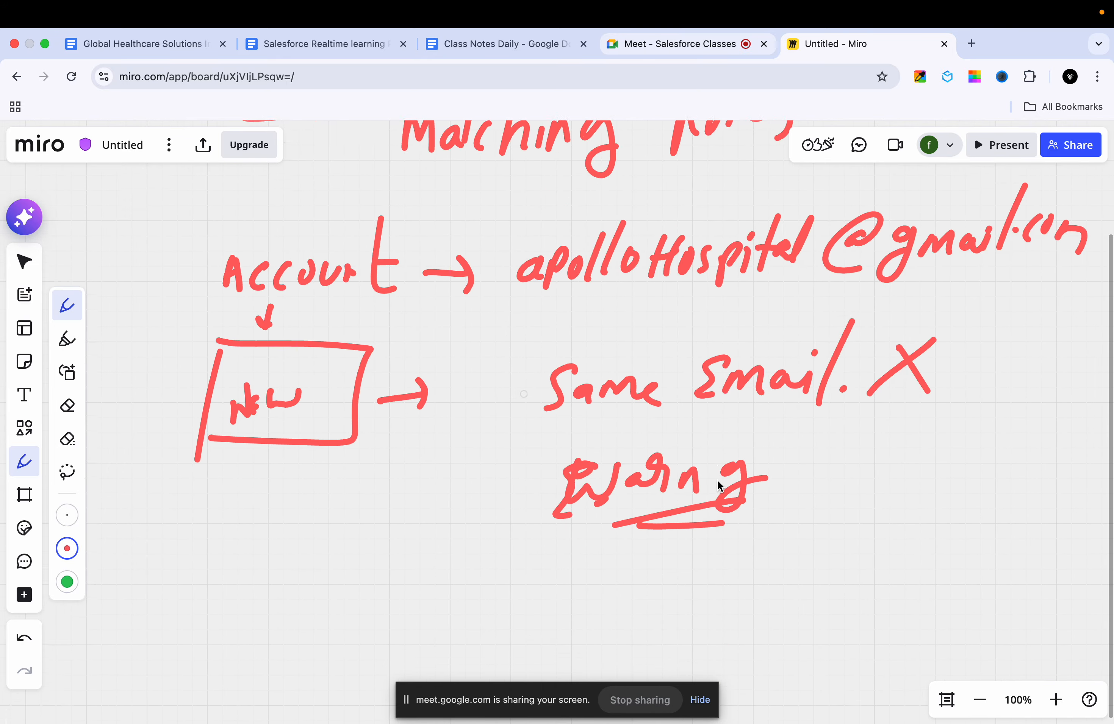
scroll(715, 481, "up", 7)
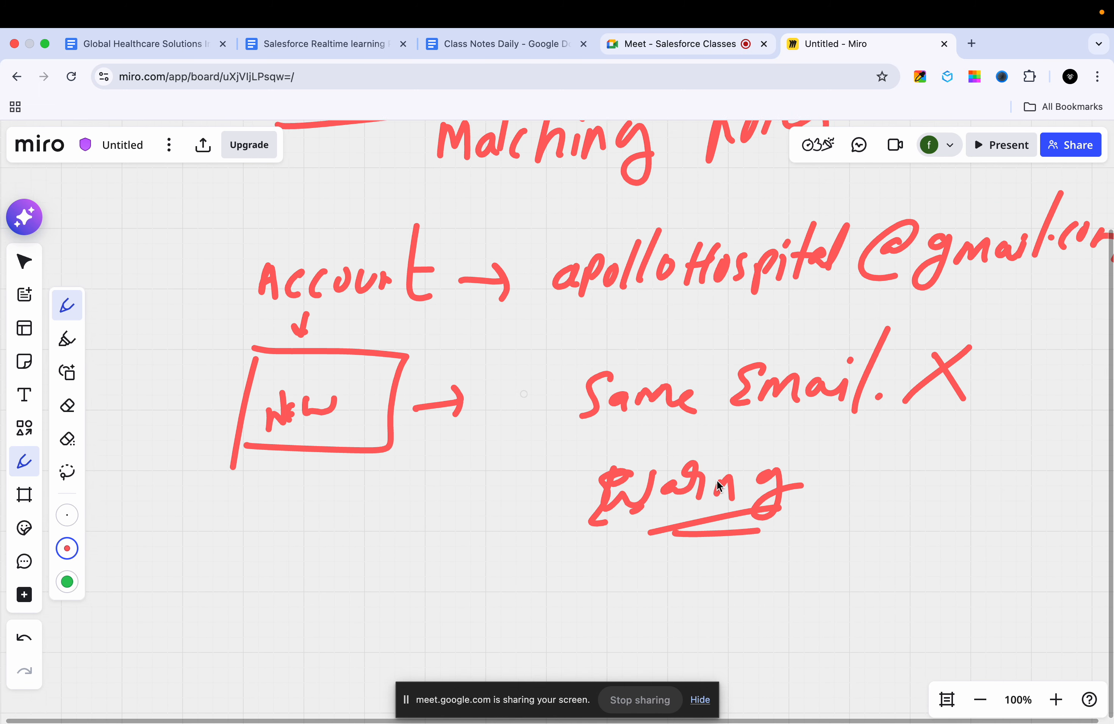
Step: Handwrite "Matching Rules" in the empty area below the warning note and underline it twice
scroll(717, 480, "down", 4)
scroll(724, 480, "down", 7)
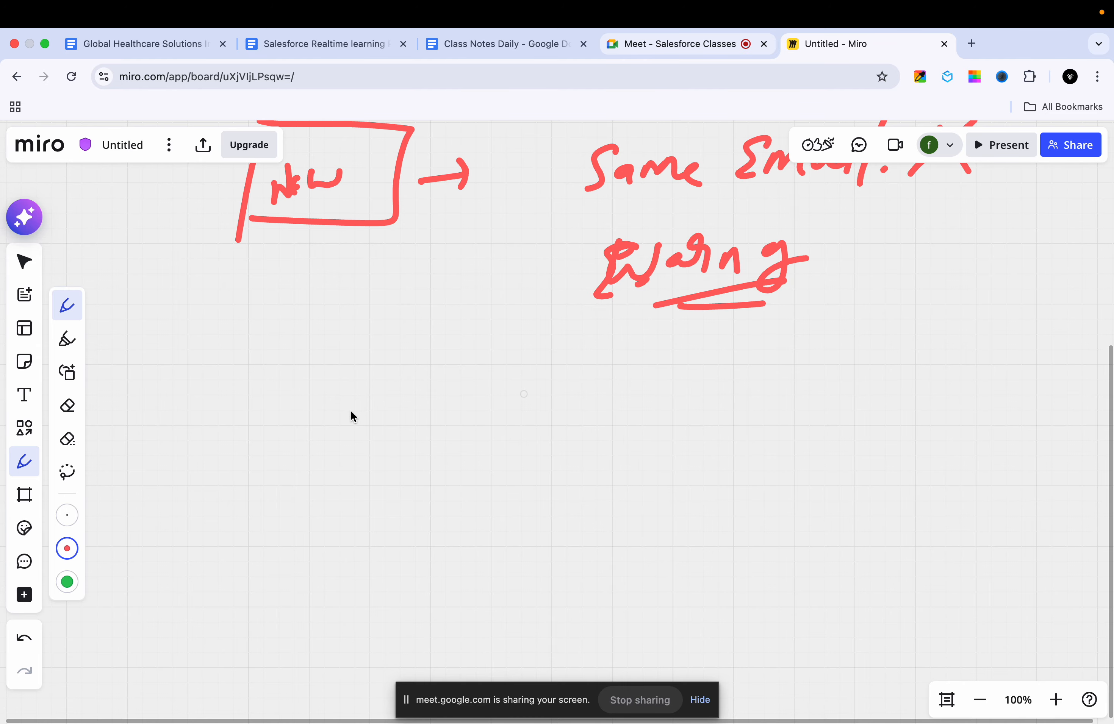
left_click_drag(371, 416, 373, 455)
mouse_move(407, 419)
left_mouse_down()
mouse_move(393, 434)
mouse_move(413, 444)
left_mouse_up()
left_click_drag(435, 416, 435, 442)
mouse_move(473, 382)
left_mouse_down()
mouse_move(454, 421)
mouse_move(473, 445)
mouse_move(520, 426)
mouse_move(547, 440)
left_mouse_up()
left_click(486, 397)
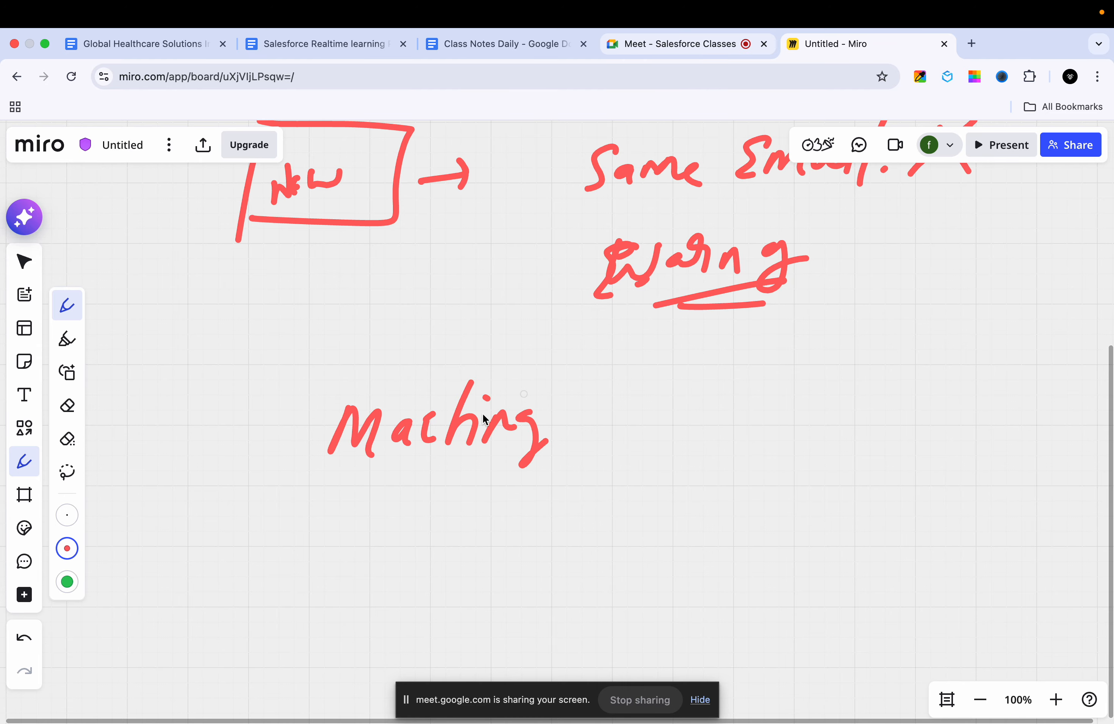
left_click_drag(442, 381, 426, 442)
left_click_drag(410, 401, 463, 395)
left_click_drag(584, 403, 578, 432)
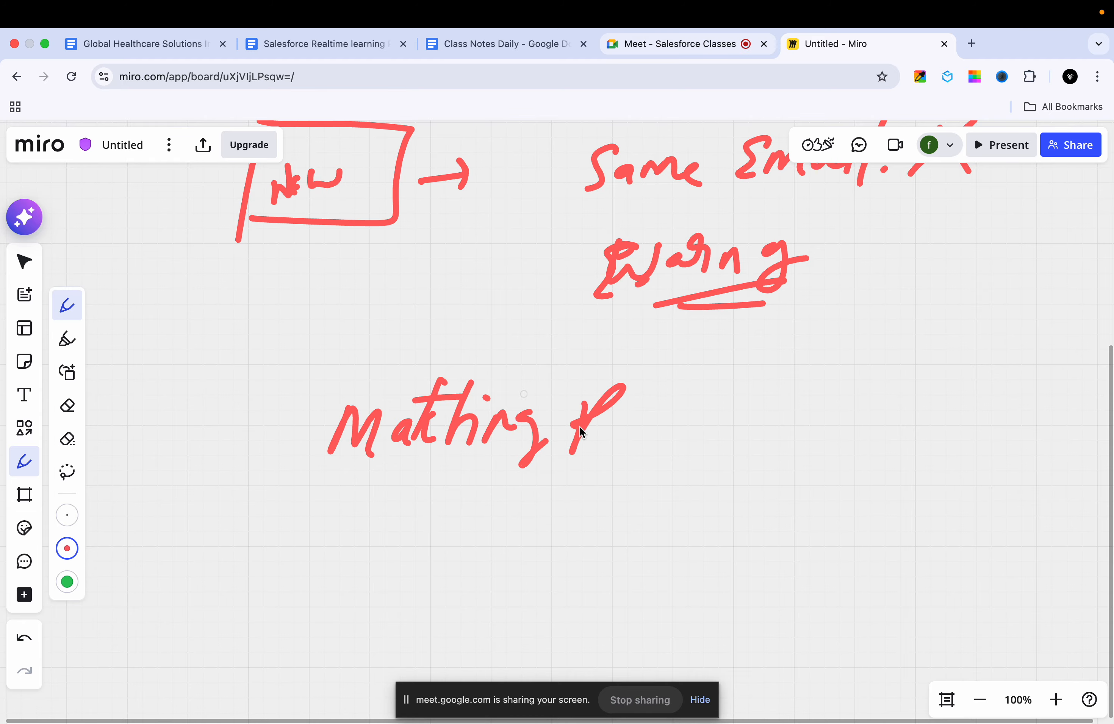
left_click_drag(409, 456, 600, 455)
left_click_drag(425, 479, 580, 478)
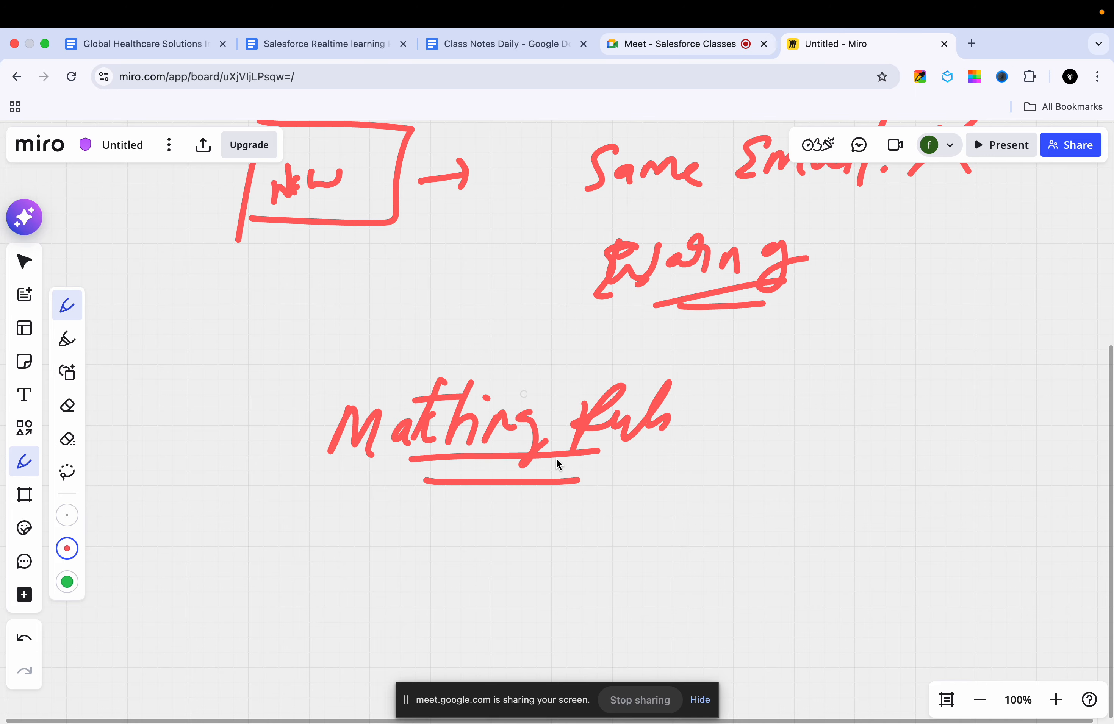
Step: Handwrite the label "Email" above the account's e-mail address and underline it
scroll(556, 458, "down", 4)
scroll(556, 458, "down", 2)
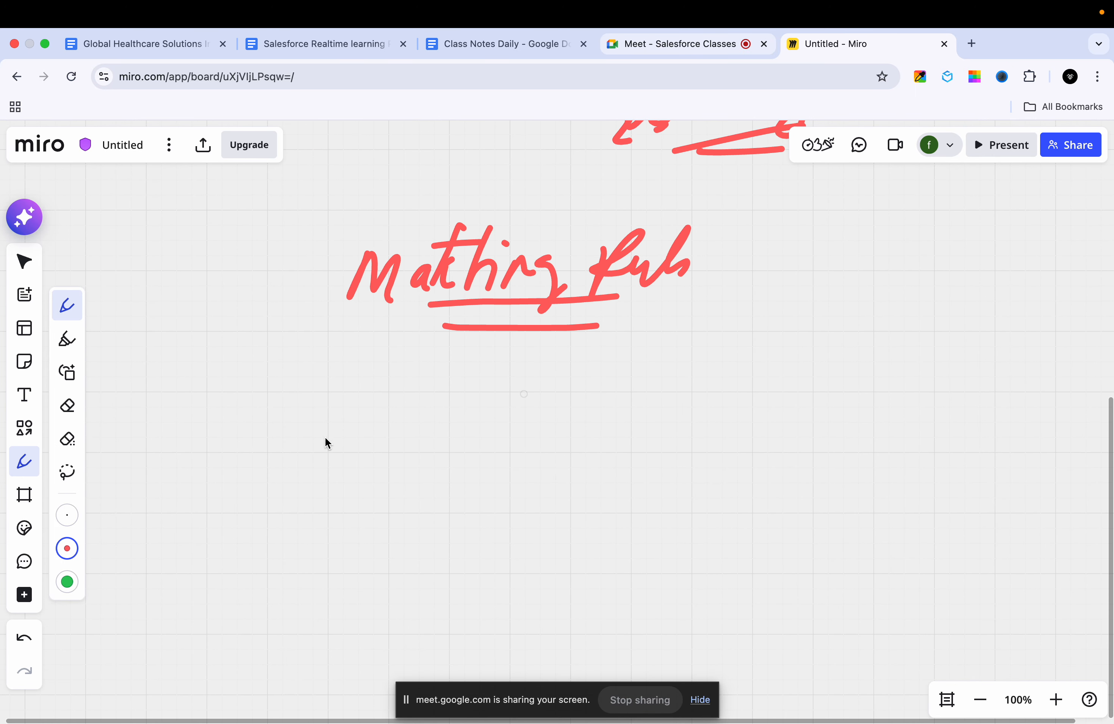
scroll(328, 430, "up", 5)
scroll(343, 404, "up", 5)
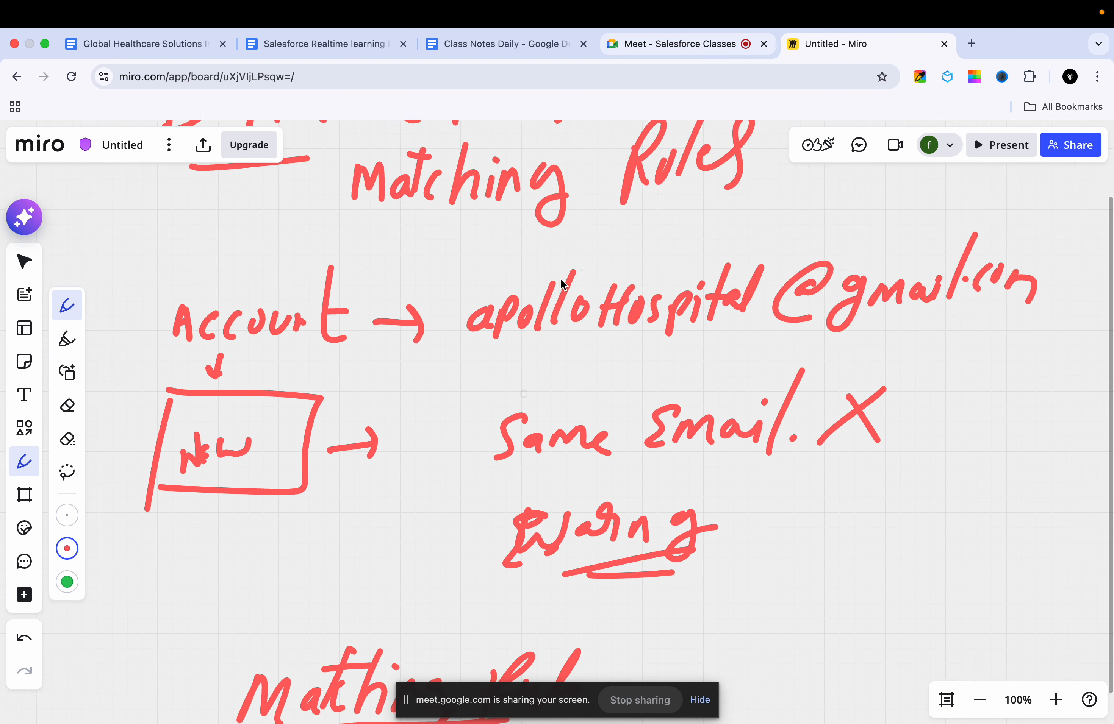
scroll(561, 278, "up", 1)
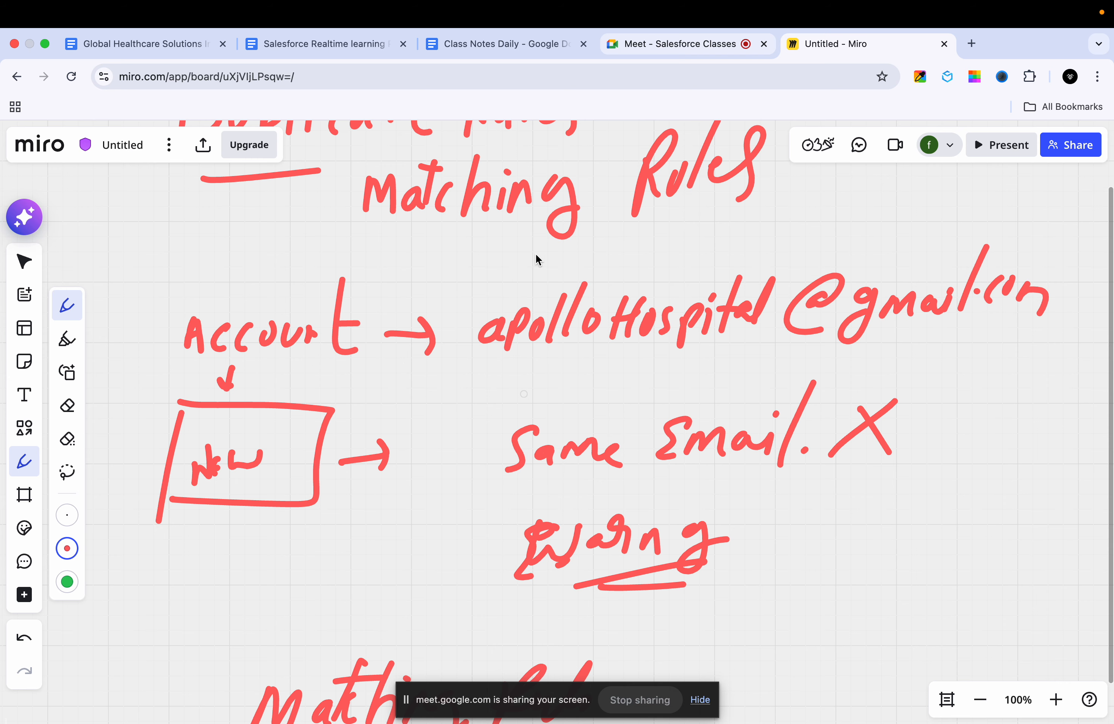
left_click_drag(523, 285, 593, 278)
left_click(595, 253)
left_click_drag(615, 242, 601, 279)
left_click_drag(512, 290, 595, 290)
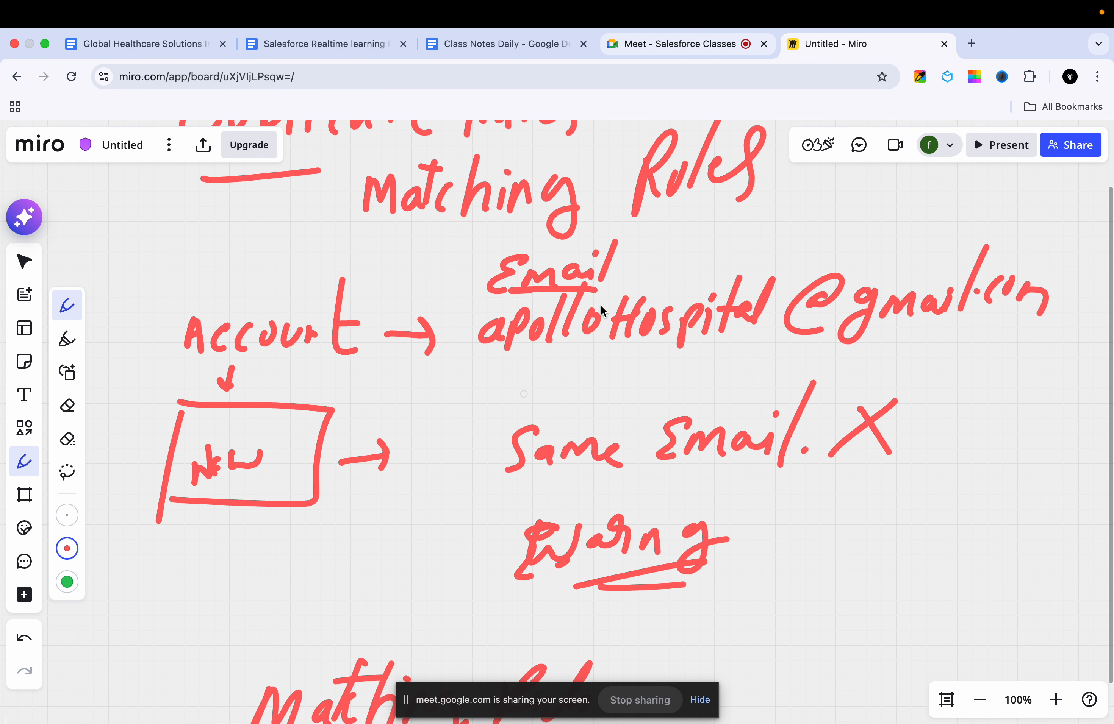
scroll(582, 311, "down", 1)
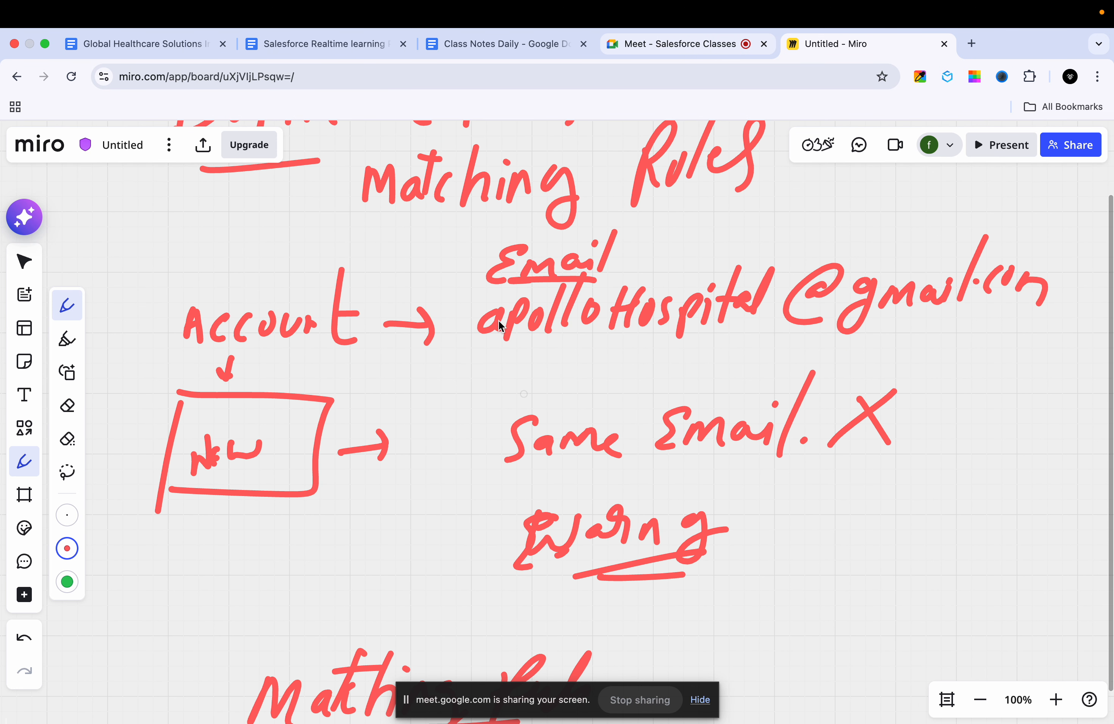
scroll(499, 322, "down", 2)
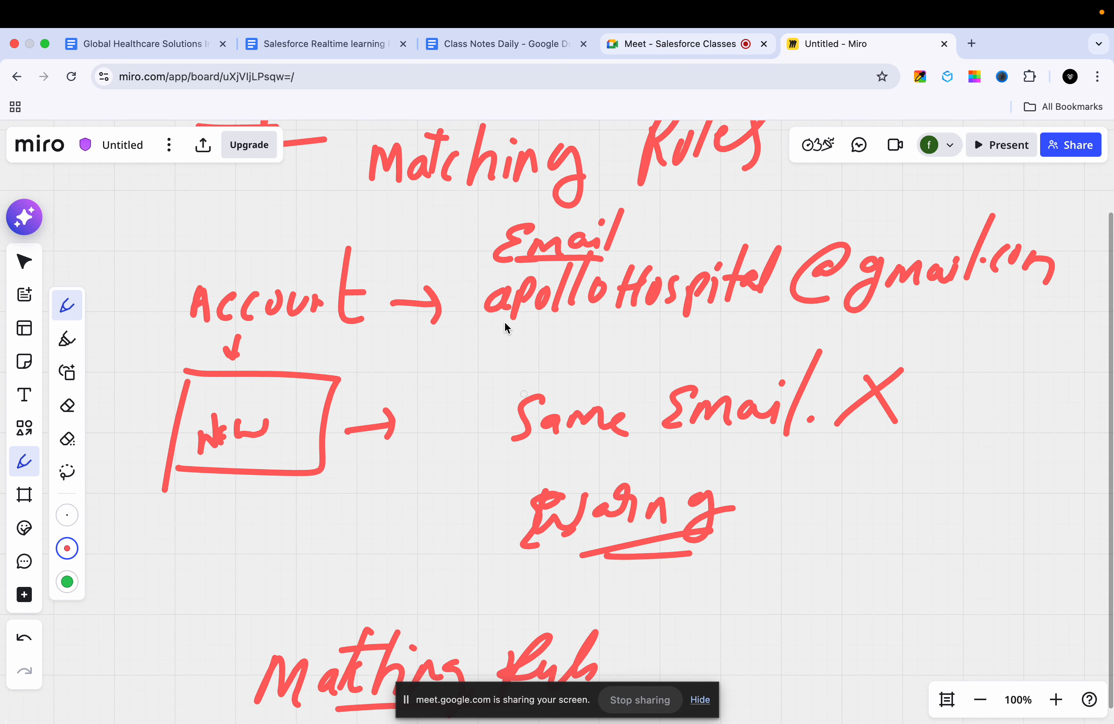
scroll(506, 327, "down", 6)
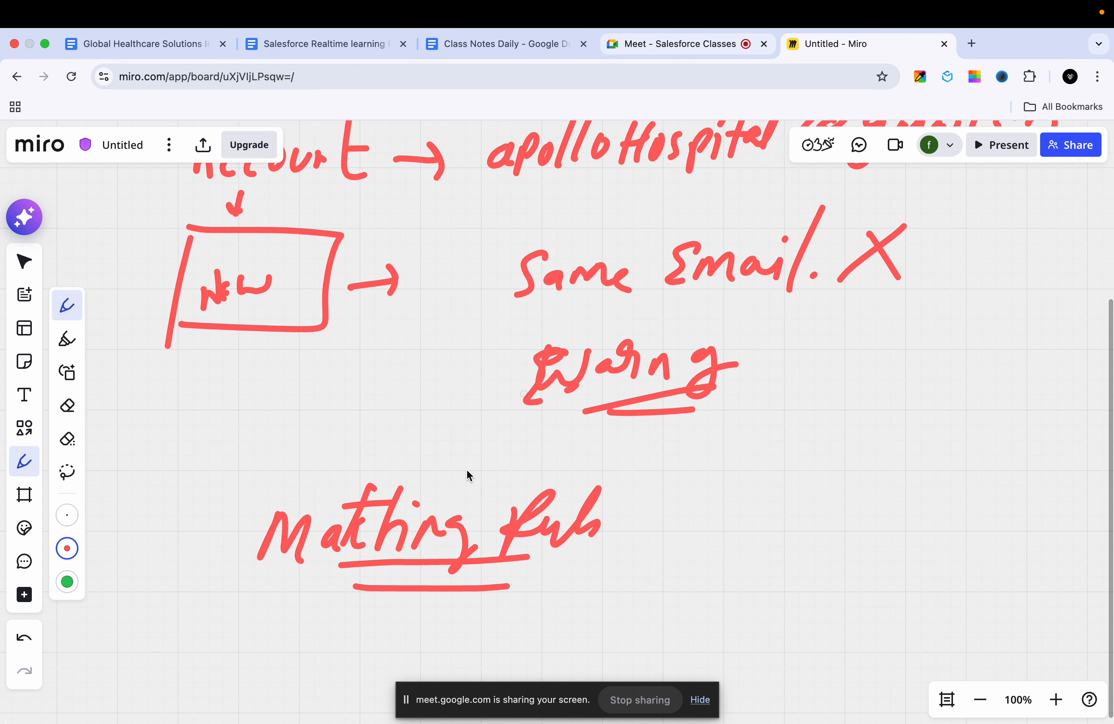
scroll(468, 468, "down", 7)
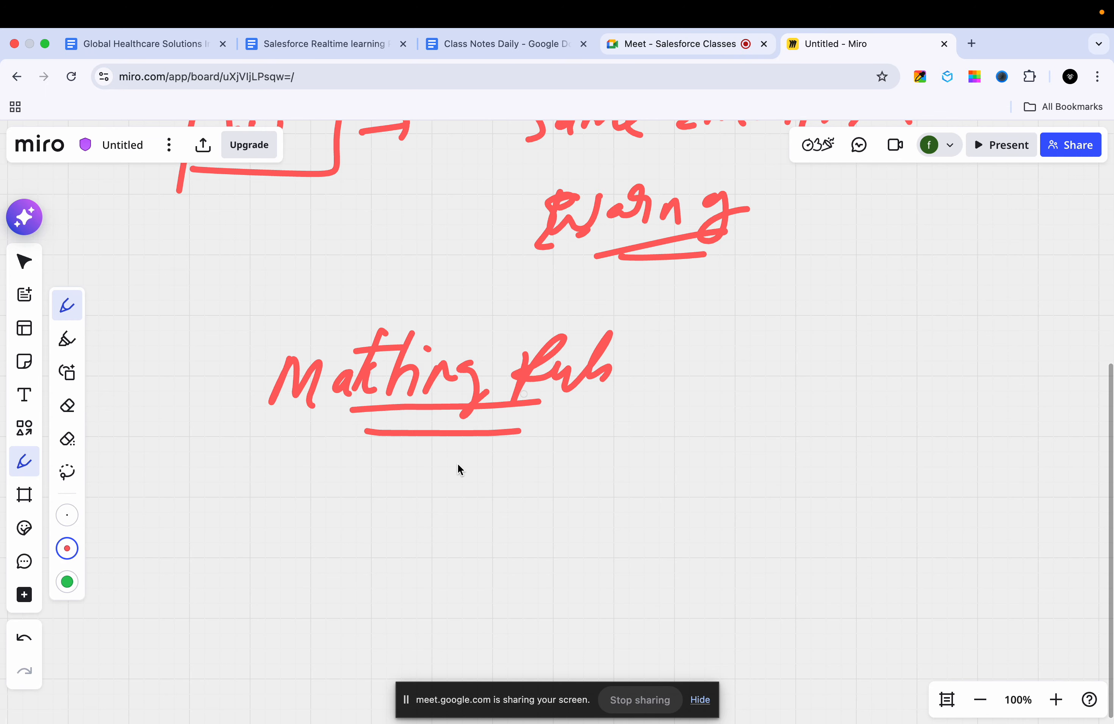
scroll(452, 463, "up", 7)
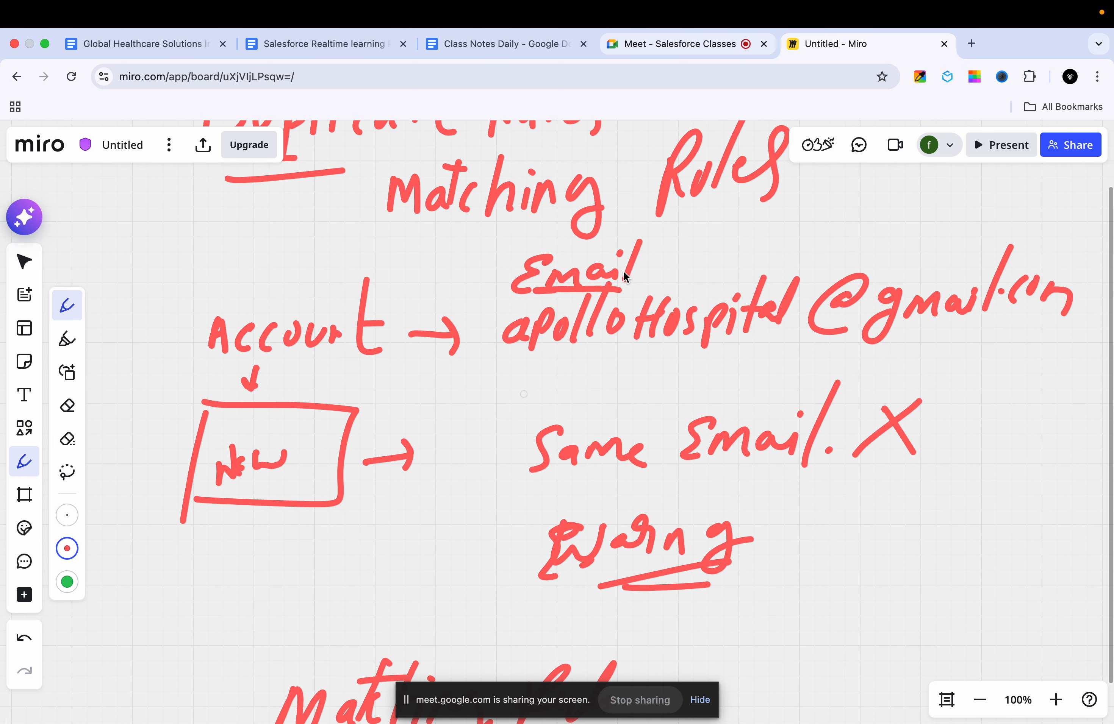
left_click_drag(666, 263, 655, 266)
Step: Number the lower "Matching Rules" heading with a circled 1 and draw a down arrow from it to a circled 2
scroll(573, 322, "down", 10)
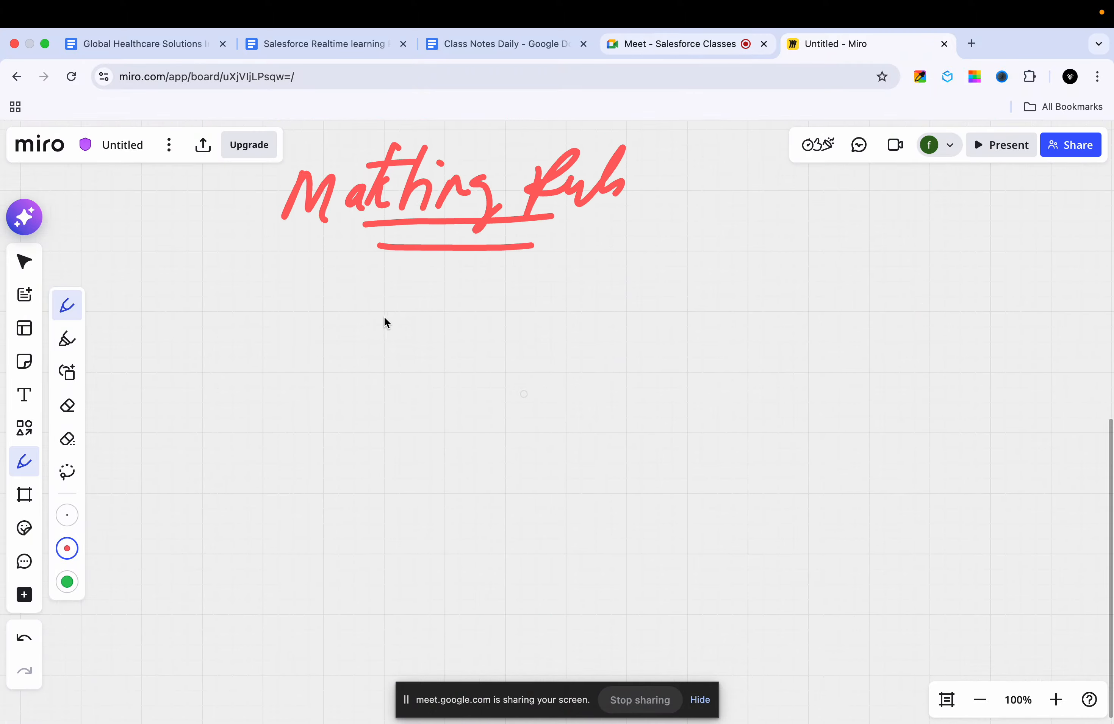
scroll(372, 328, "up", 1)
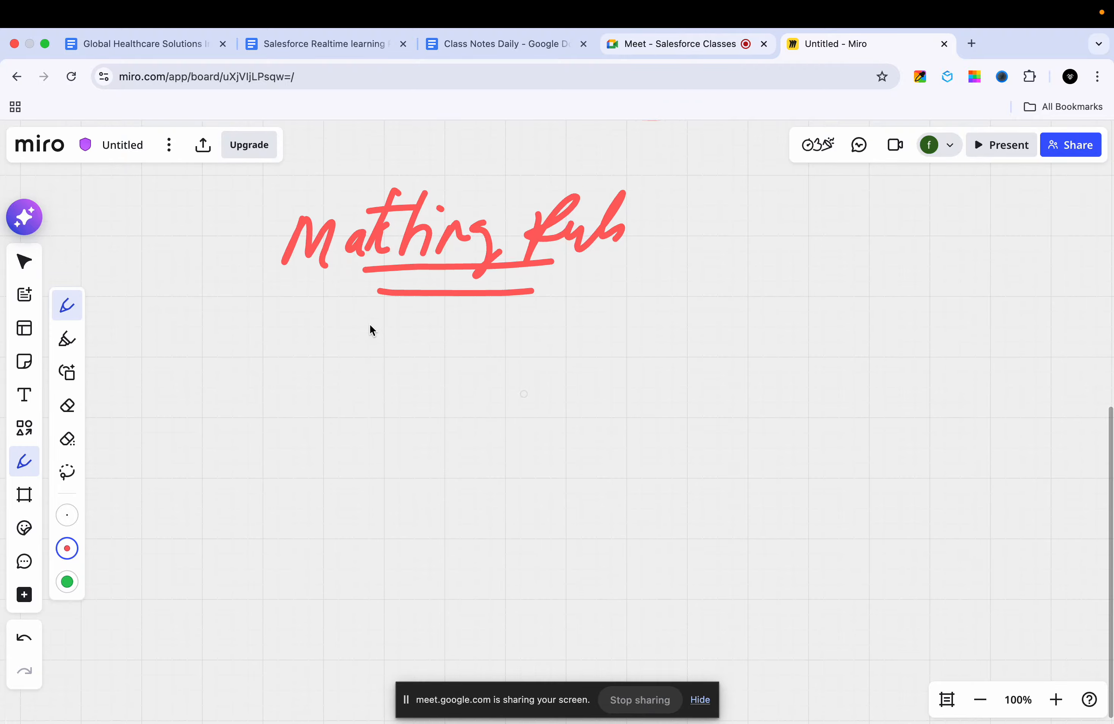
scroll(368, 329, "down", 1)
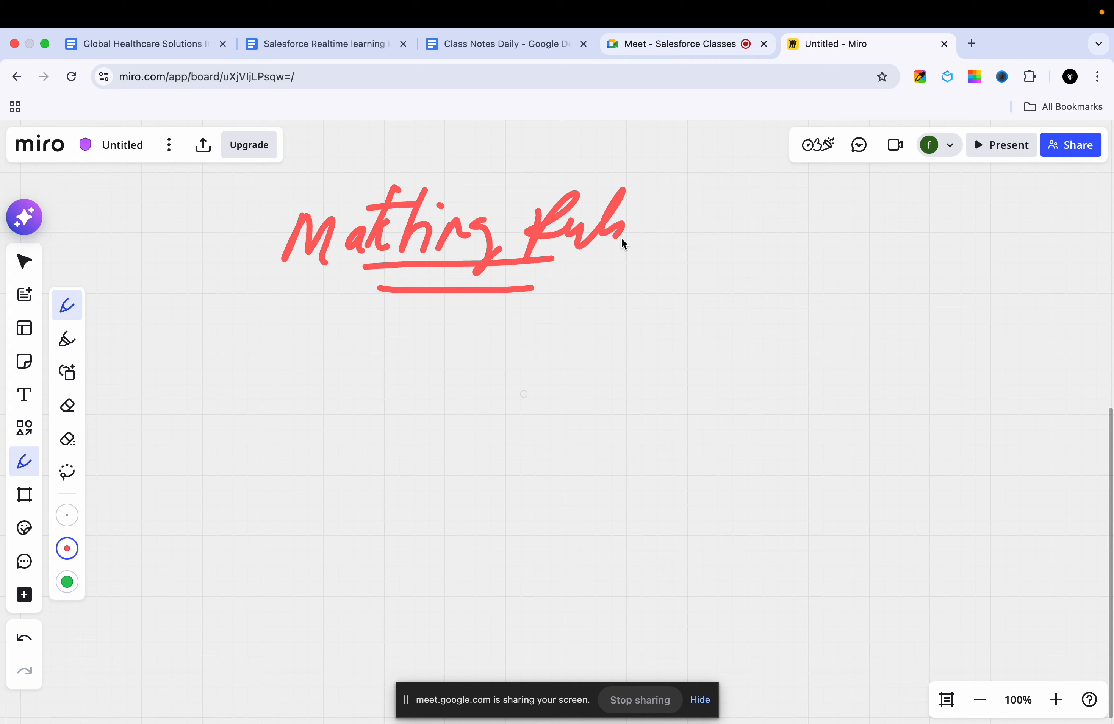
left_click_drag(699, 199, 705, 201)
mouse_move(504, 296)
left_mouse_down()
mouse_move(485, 348)
mouse_move(504, 337)
left_mouse_up()
mouse_move(563, 369)
left_mouse_down()
mouse_move(549, 386)
mouse_move(525, 354)
left_mouse_up()
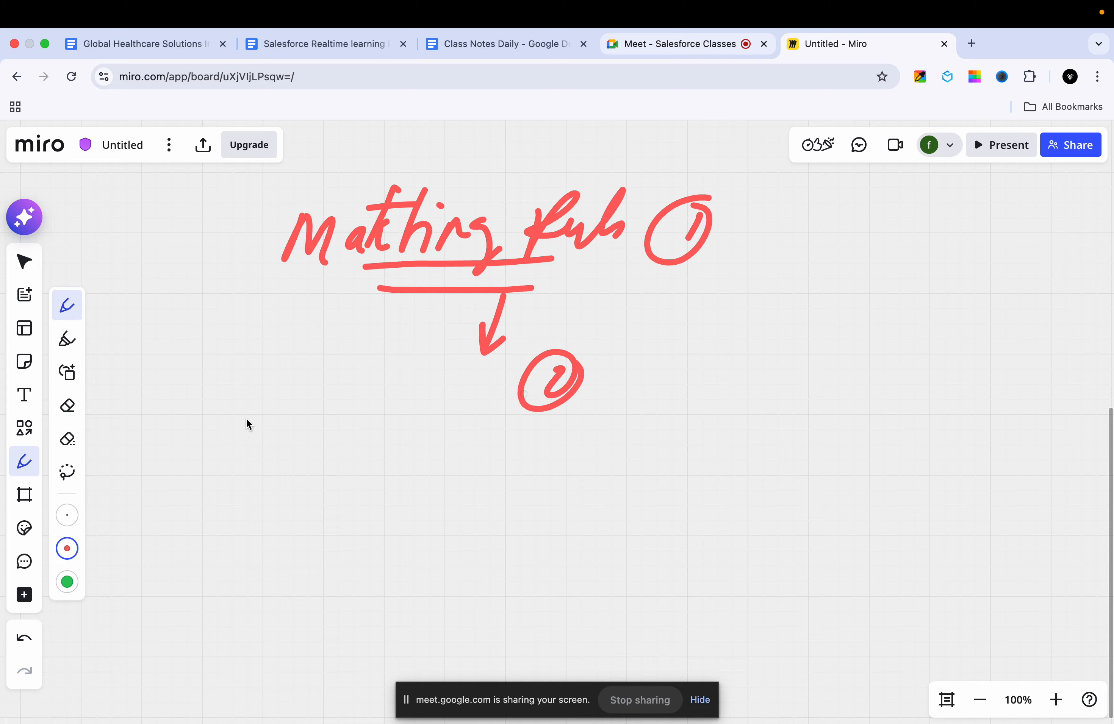
Step: Handwrite "Duplicate" beside the circled 2 and branch an arrow from it to the note "Block Saving"
left_click_drag(246, 421, 250, 444)
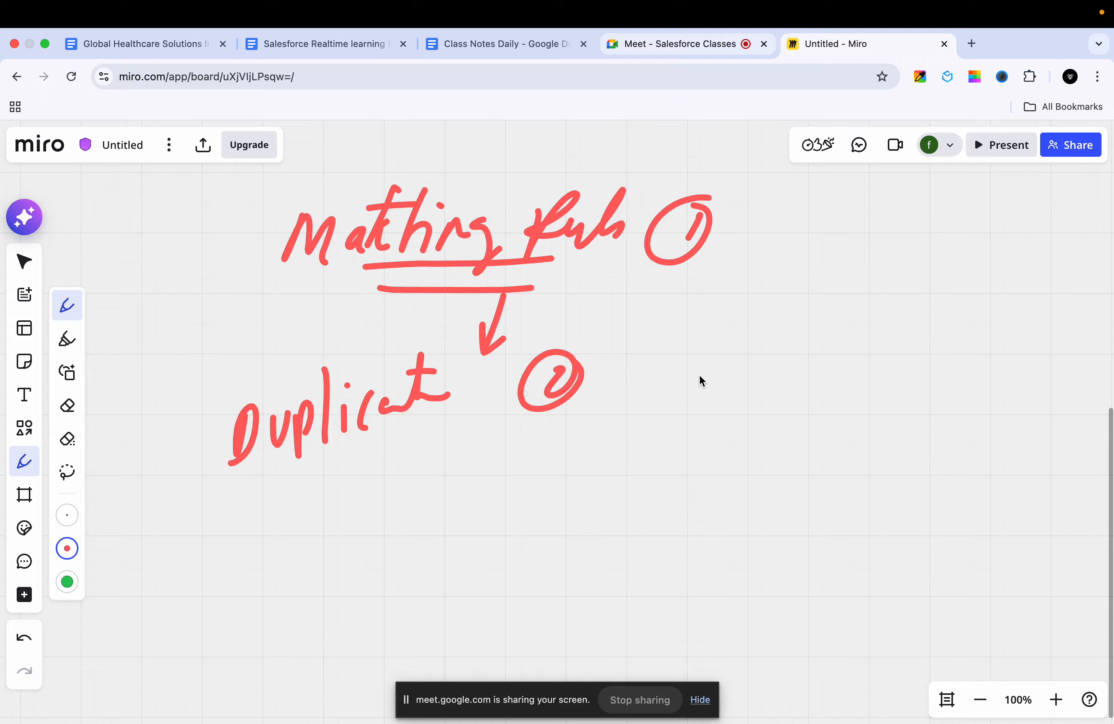
mouse_move(421, 425)
left_mouse_down()
mouse_move(497, 455)
mouse_move(477, 488)
left_mouse_up()
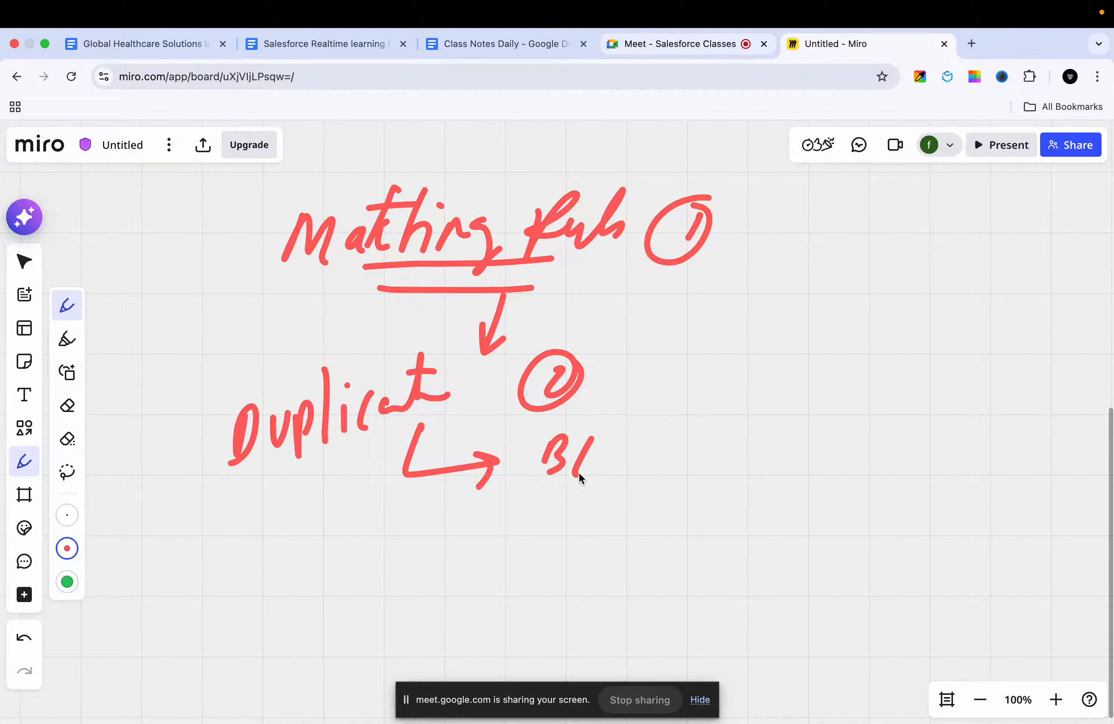
left_click_drag(686, 426, 695, 456)
left_click_drag(779, 405, 751, 415)
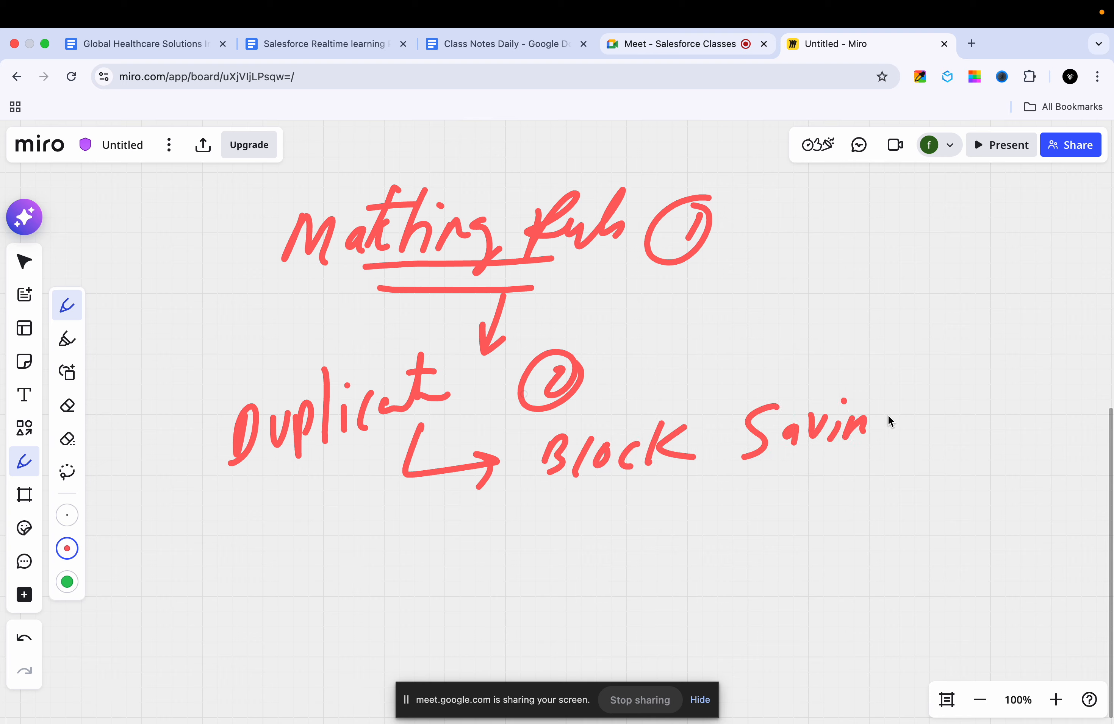
left_click_drag(879, 419, 871, 454)
Step: Draw a second arrow branching from "Duplicate" to the handwritten note "Alert - War" below "Block Saving"
left_click_drag(407, 483, 481, 524)
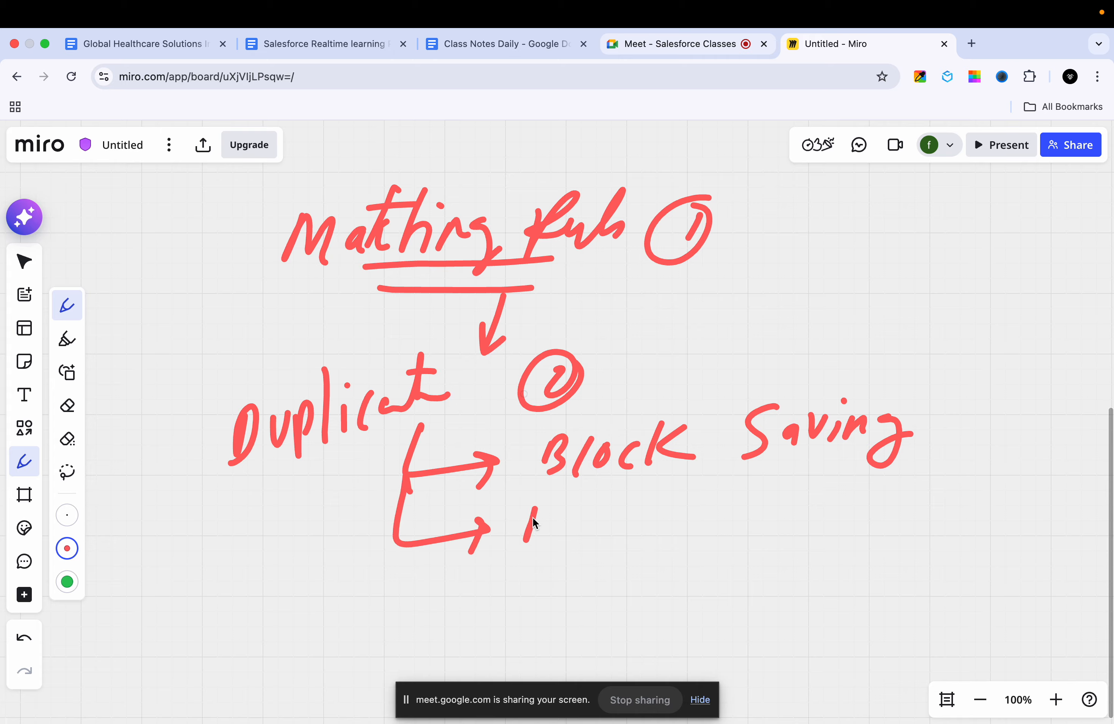
left_click_drag(612, 506, 613, 529)
left_click_drag(657, 483, 670, 530)
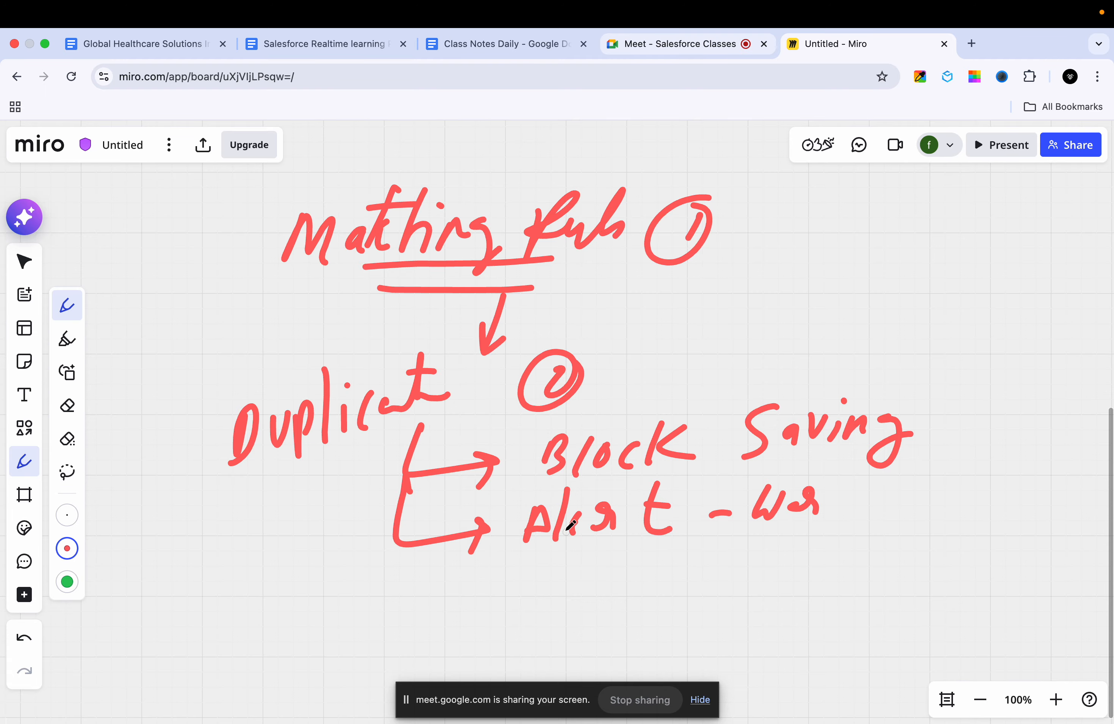
Step: Switch to Salesforce in a new browser tab, log in with the first saved username, and hide the screen-sharing notice
left_click(977, 44)
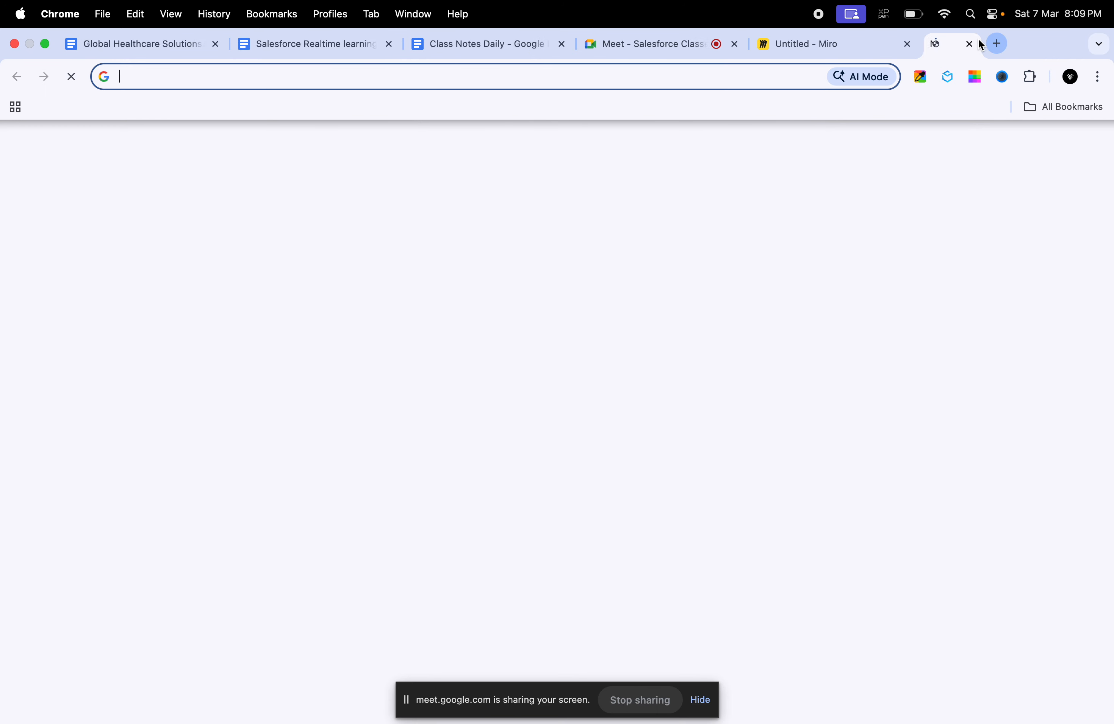
type("login")
key("Return")
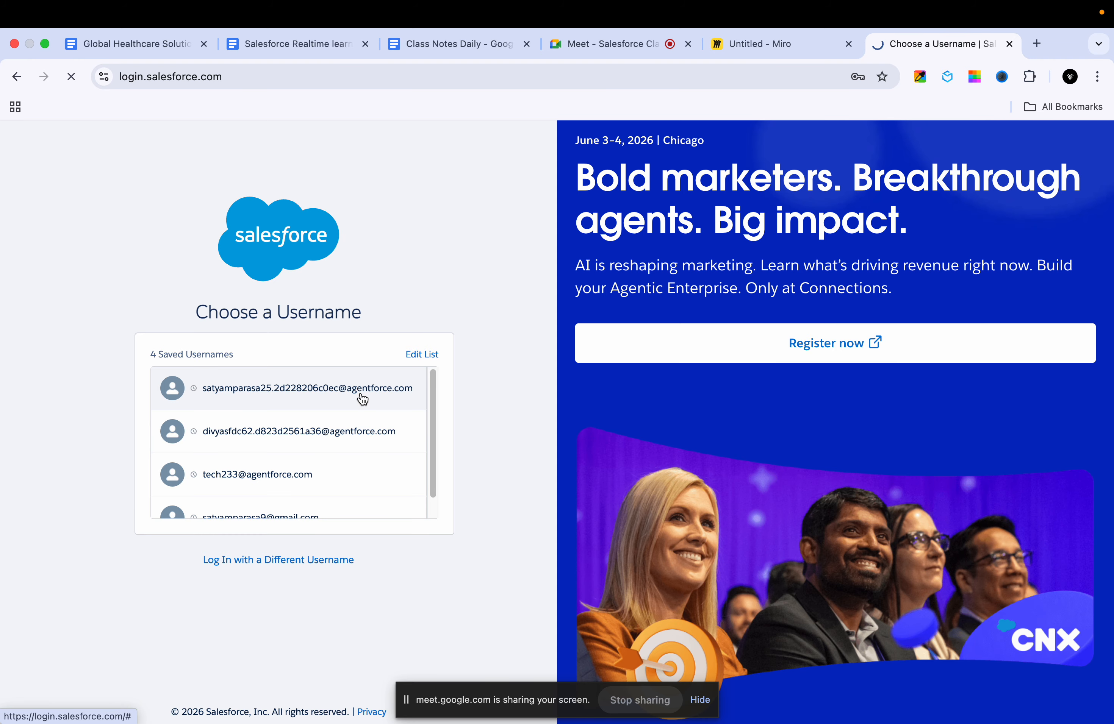
left_click(361, 397)
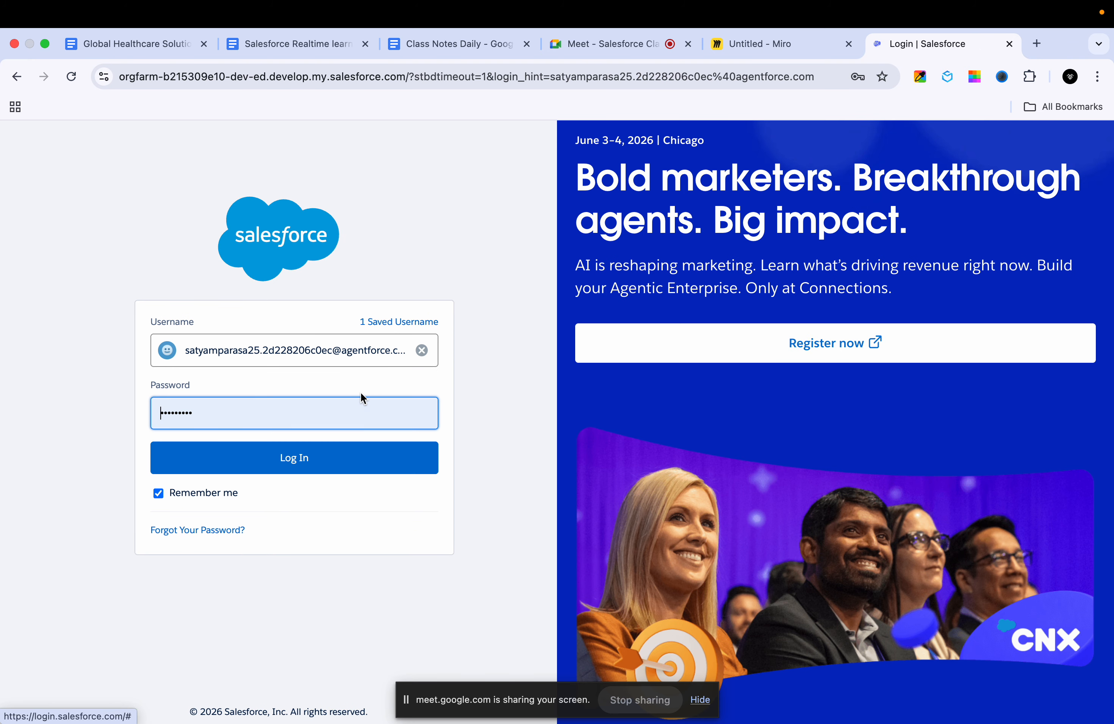
left_click(319, 459)
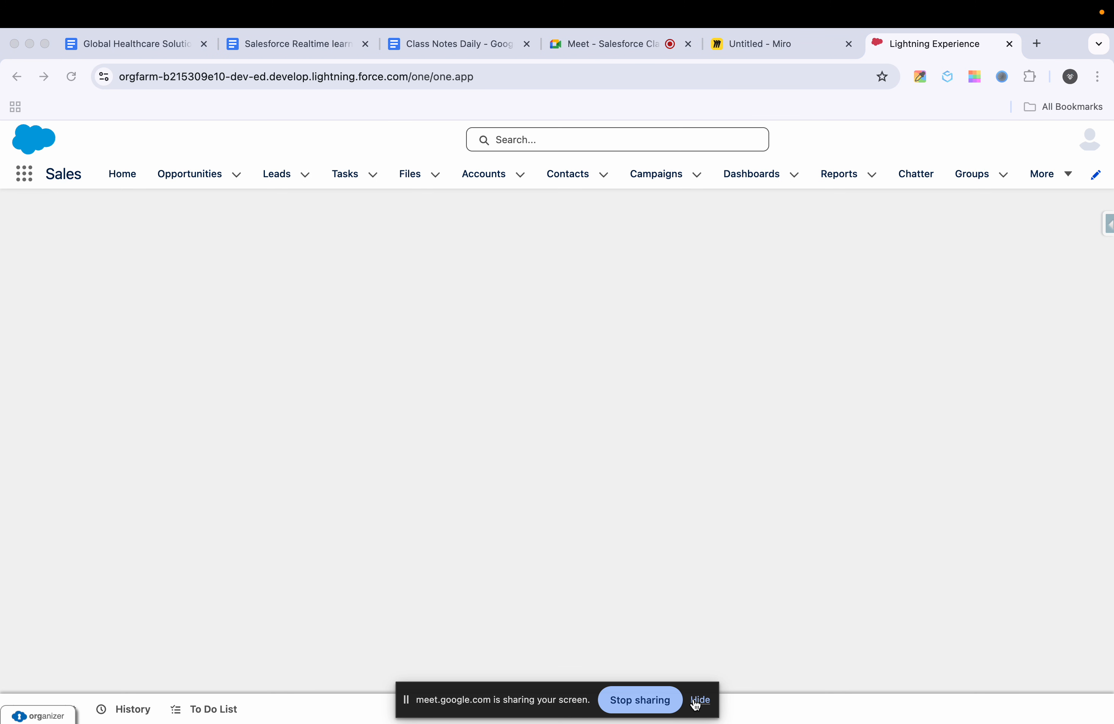
left_click(700, 700)
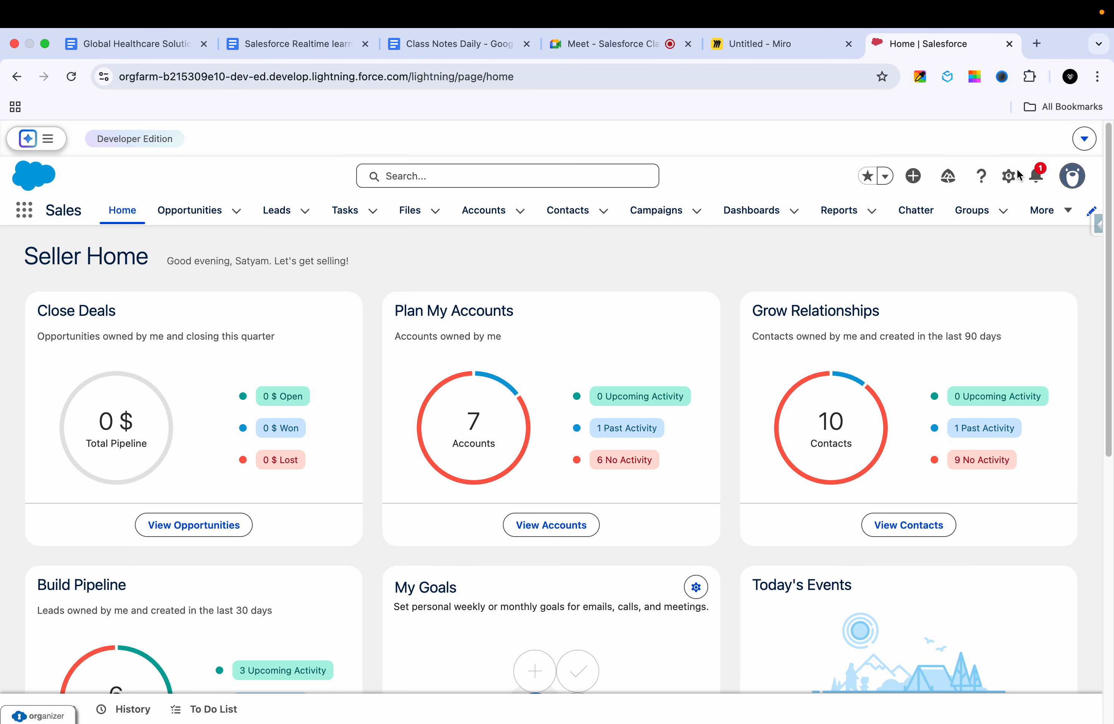
Step: Open the GenePoint account and show its detail fields down to Email
left_click(495, 221)
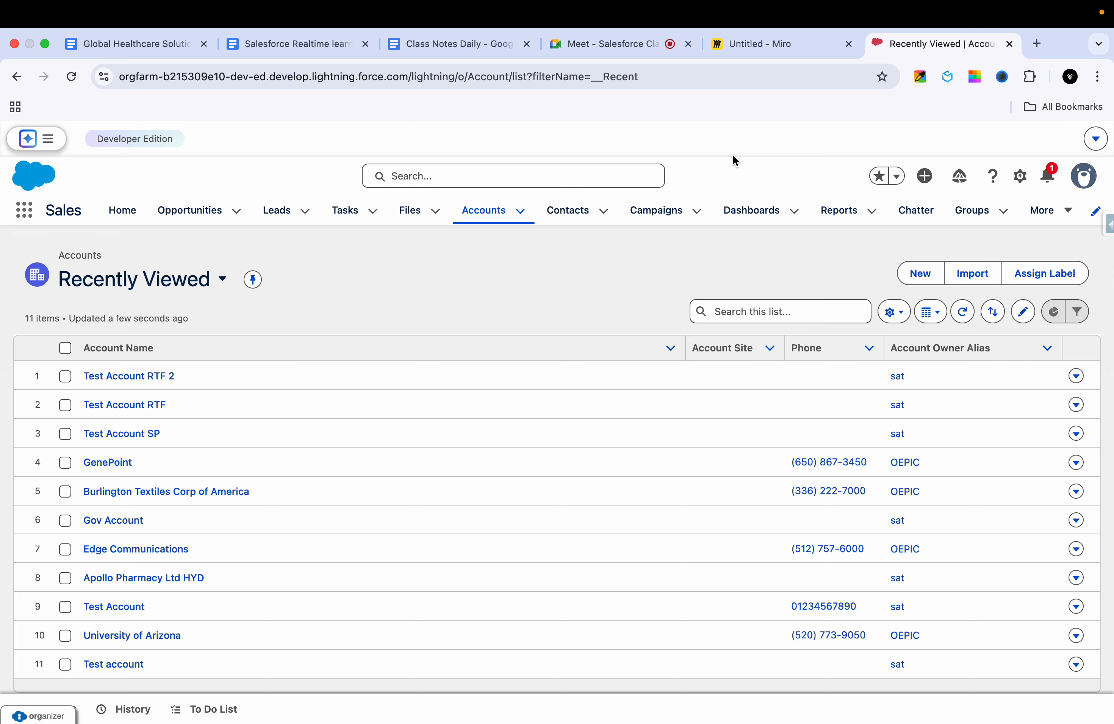
left_click(117, 469)
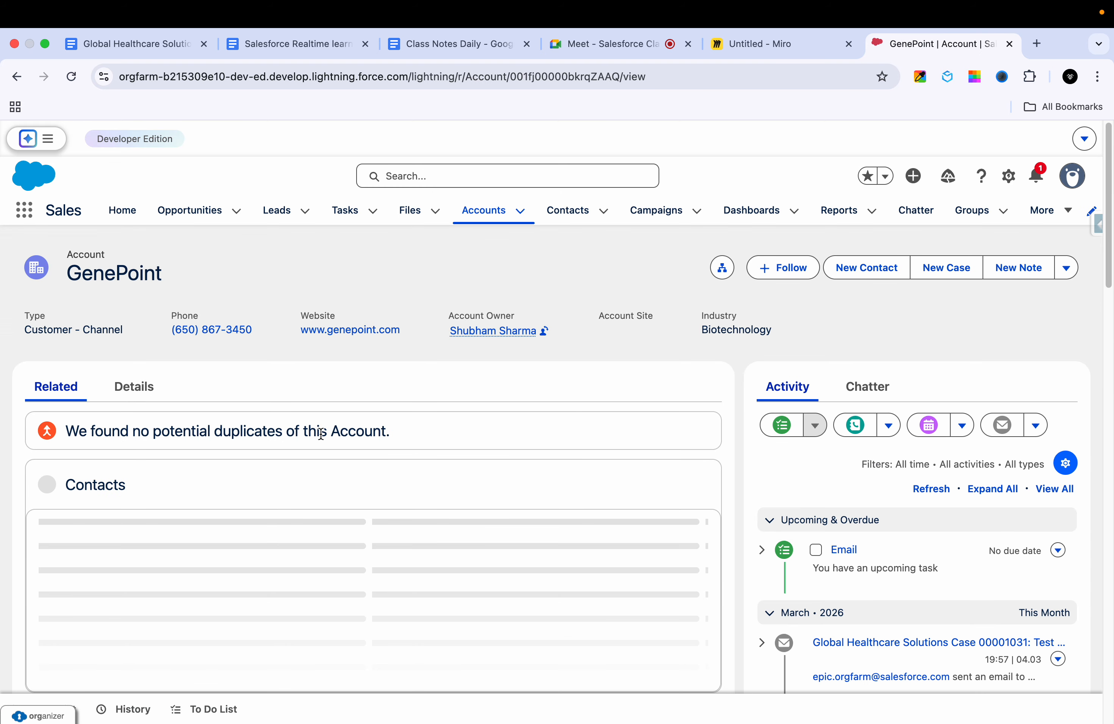
left_click(141, 390)
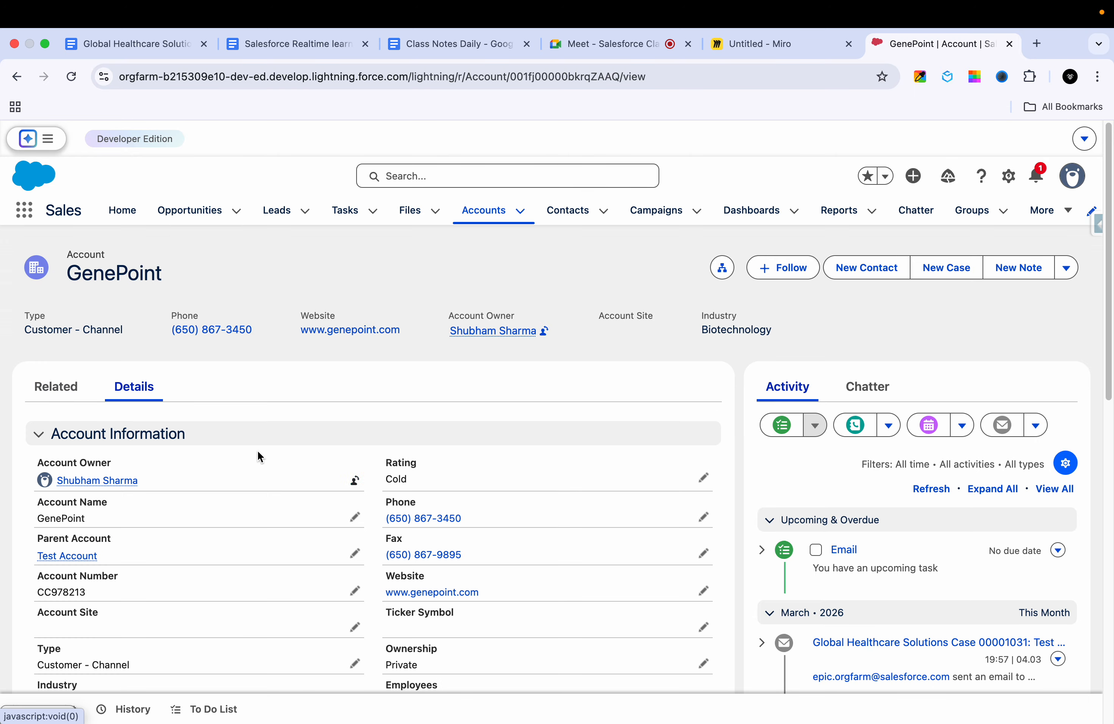
scroll(283, 551, "down", 5)
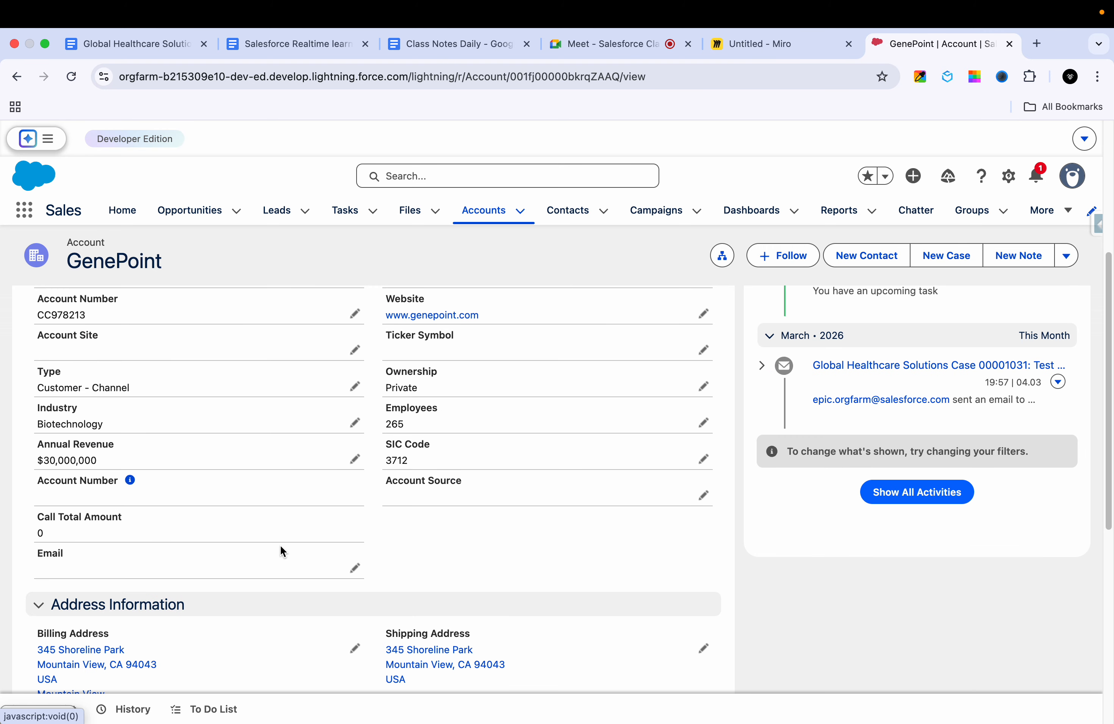
Step: Fill in GenePoint's empty Email field with a Gmail address made from the account name
left_click(355, 568)
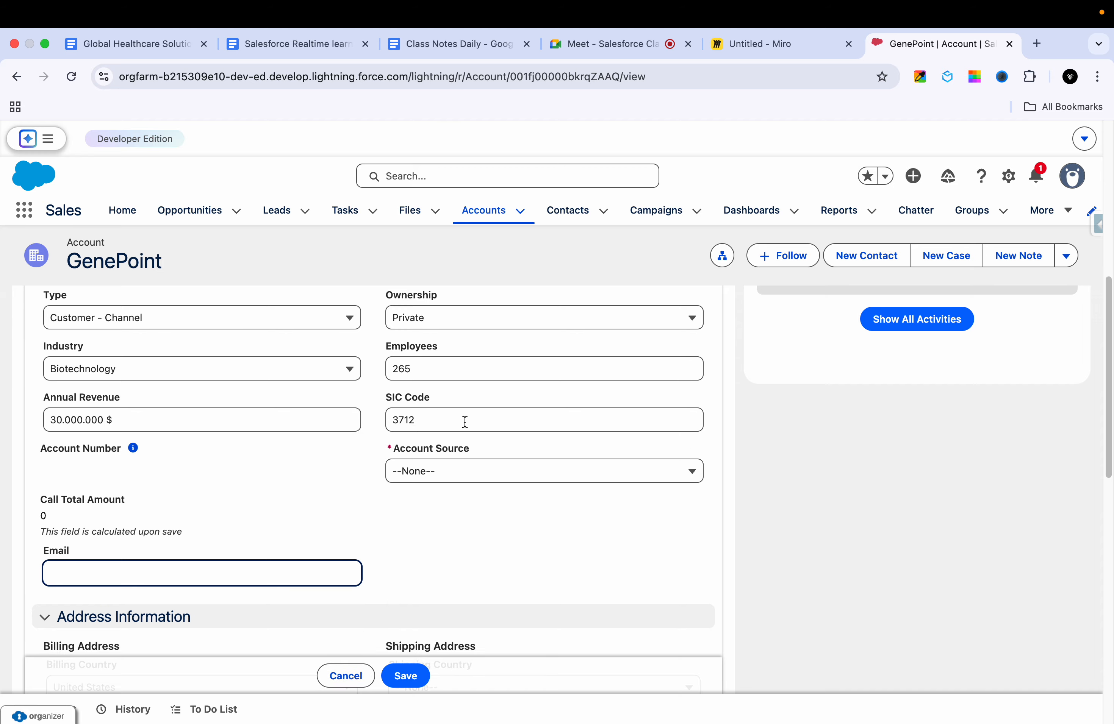
left_click_drag(163, 262, 70, 262)
key("super+c")
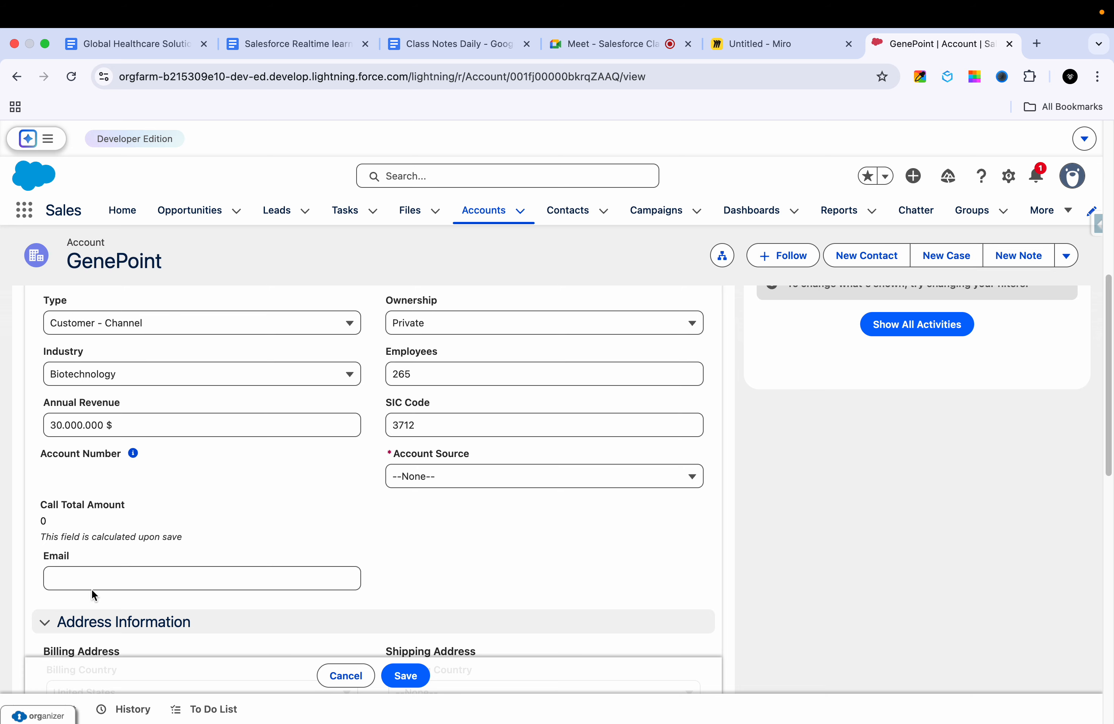
left_click(110, 582)
key("super+v")
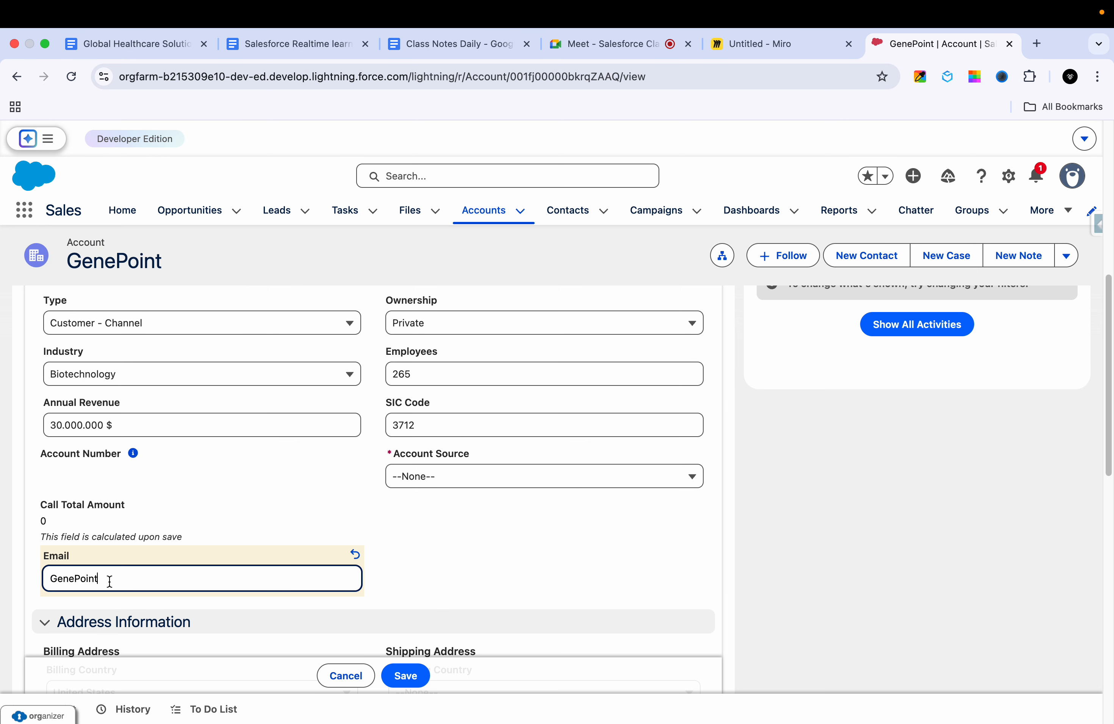
type("@gmail.com")
Step: Set the required Account Source to Web and save the GenePoint account
left_click(405, 676)
left_click(513, 485)
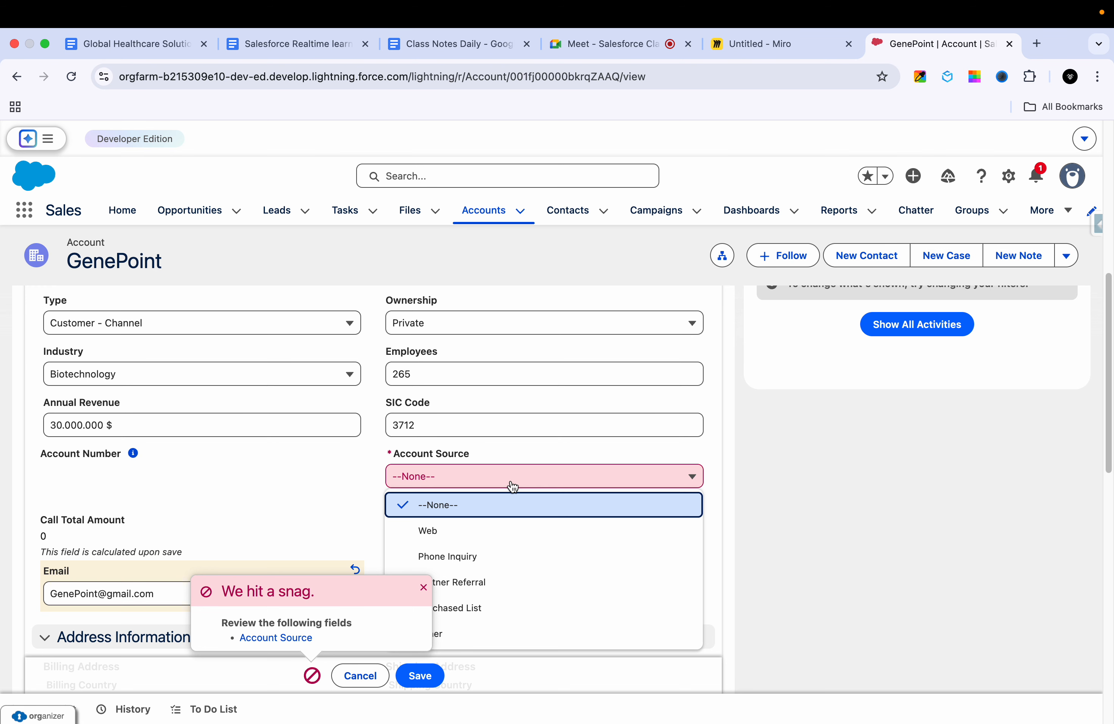
left_click(468, 530)
left_click(424, 676)
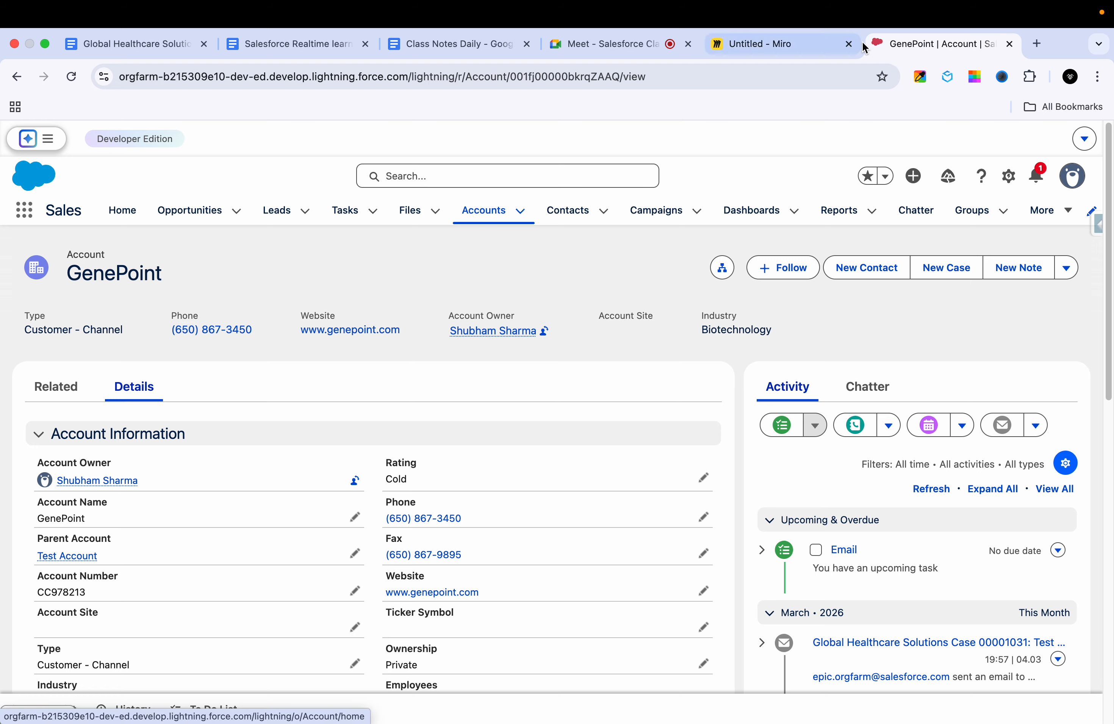
Step: Duplicate the GenePoint browser tab and start a new account there with the Hospitals record type
right_click(915, 36)
left_click(960, 136)
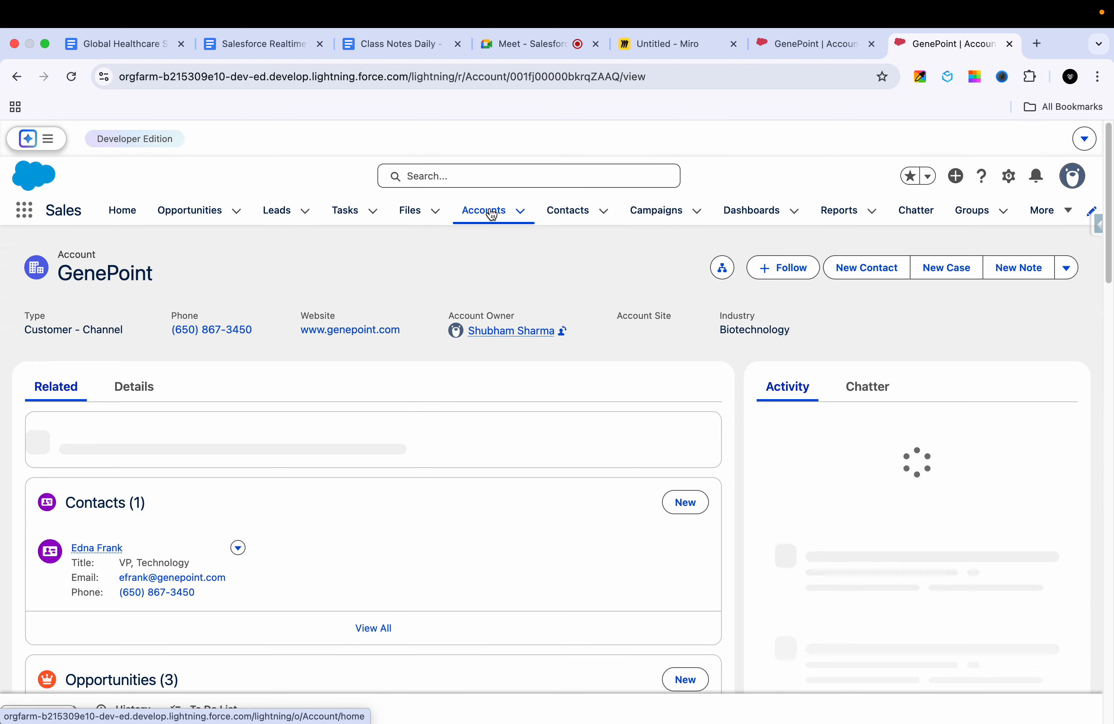
left_click(487, 214)
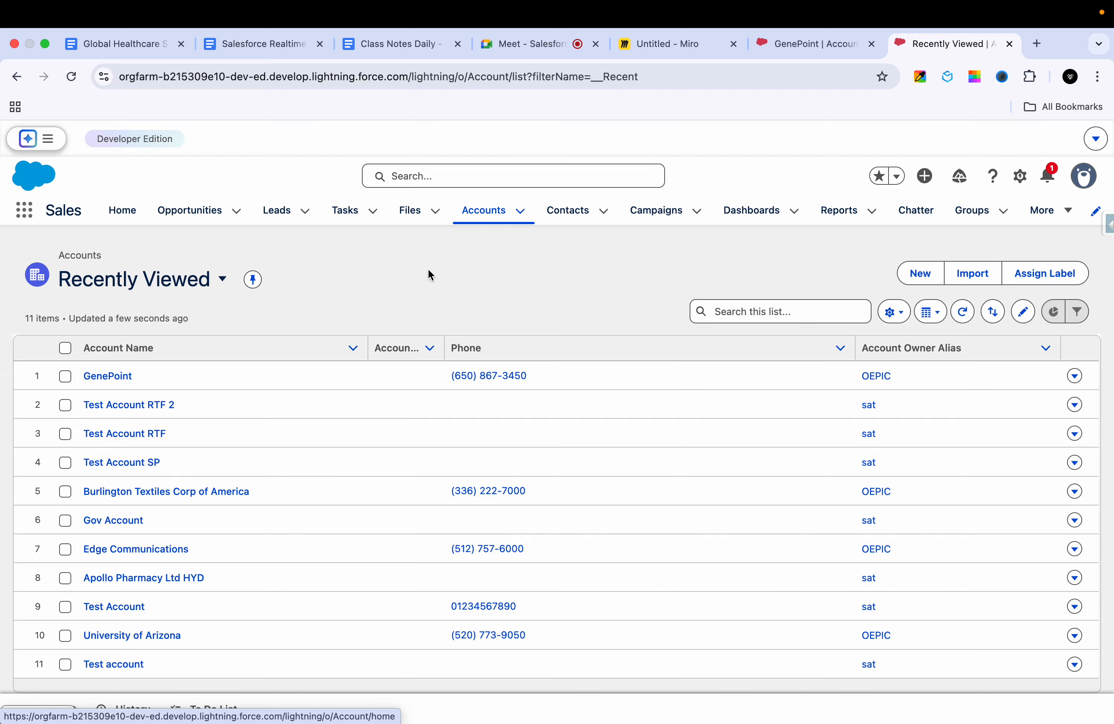
left_click(920, 273)
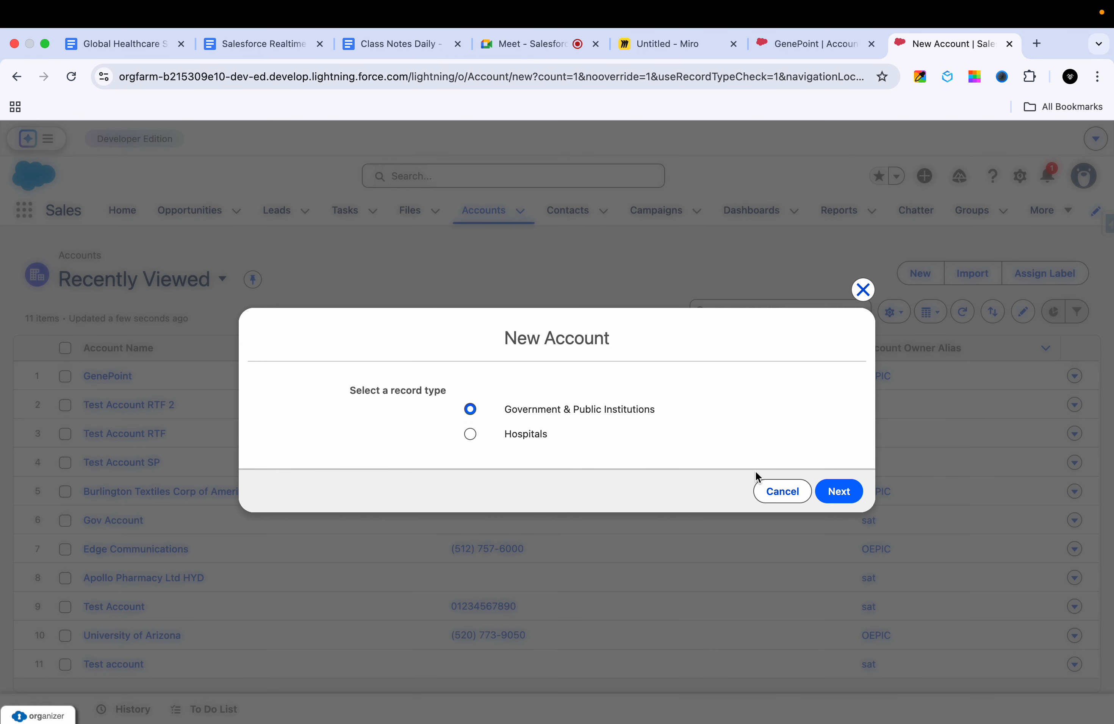
left_click(527, 438)
left_click(839, 491)
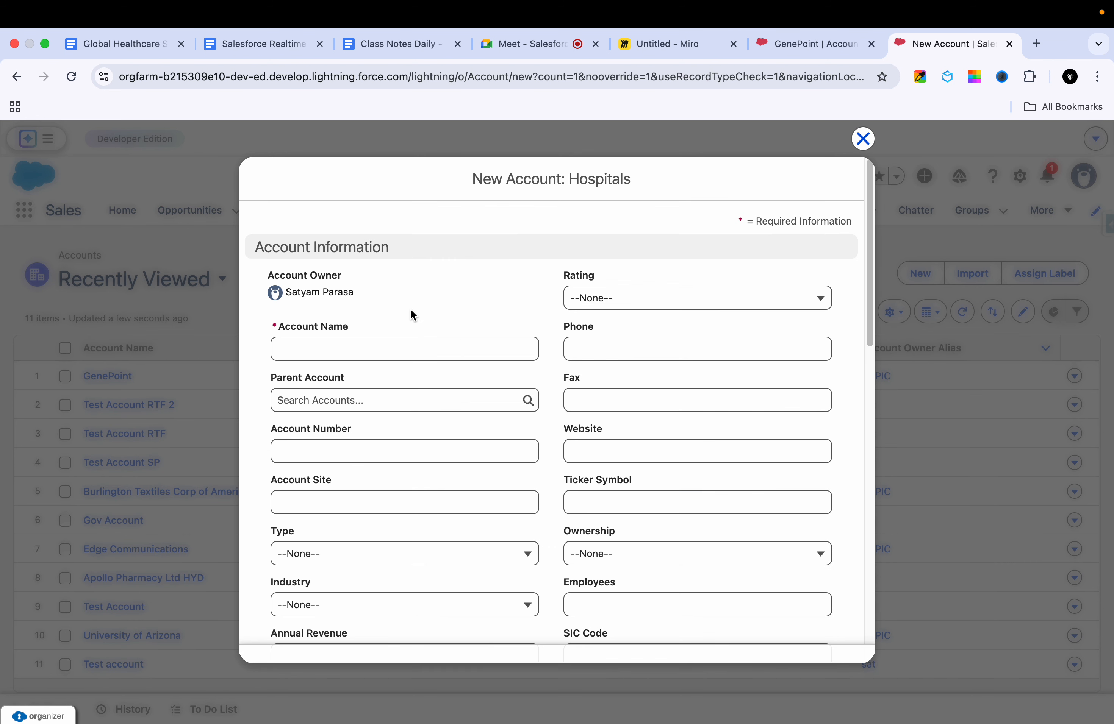
Step: Enter "GenePoint duplicate Account" as the Account Name of the new Hospitals account
left_click(334, 356)
type("G")
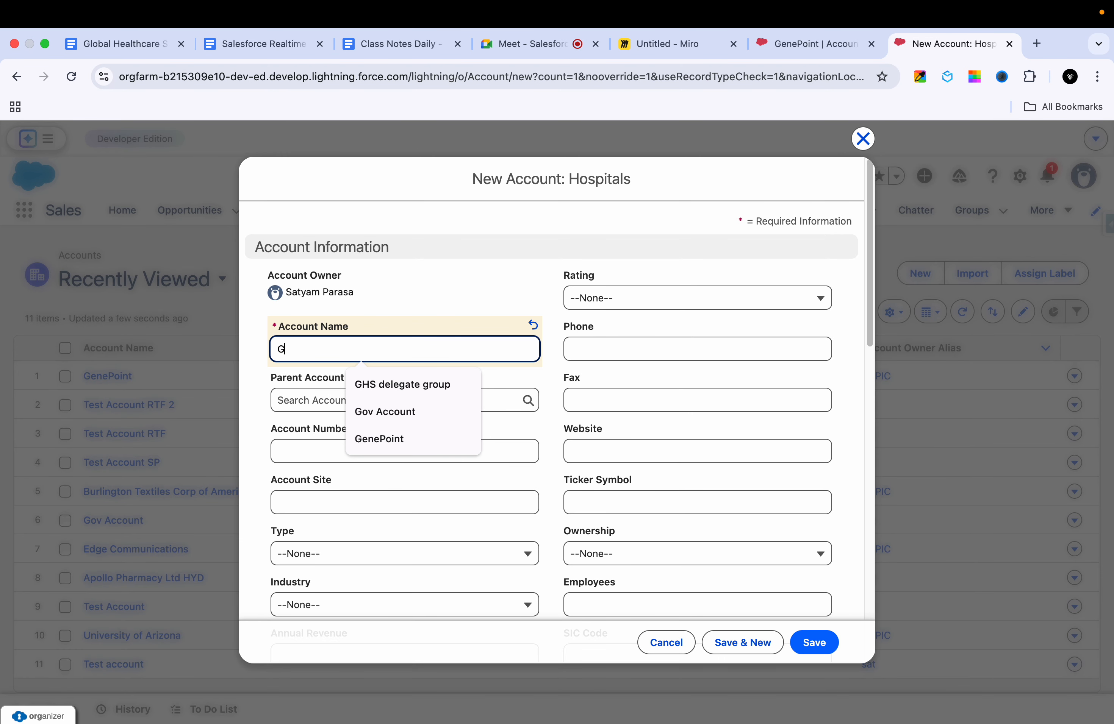
type("e")
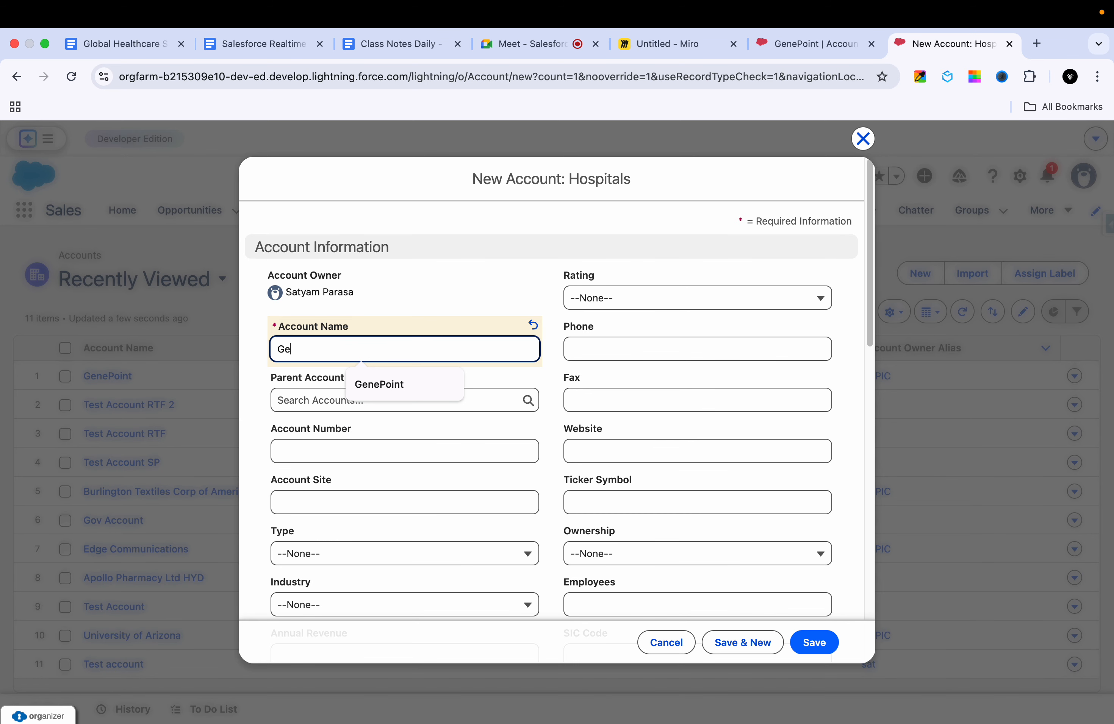
type("ne")
left_click(357, 388)
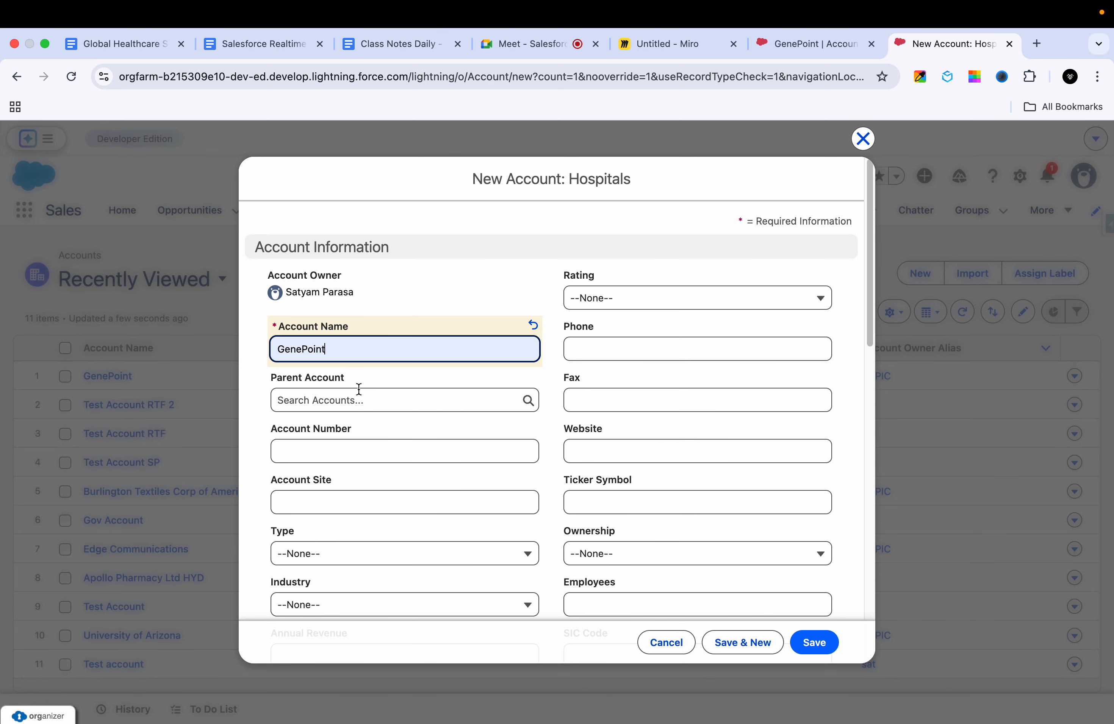
type("d")
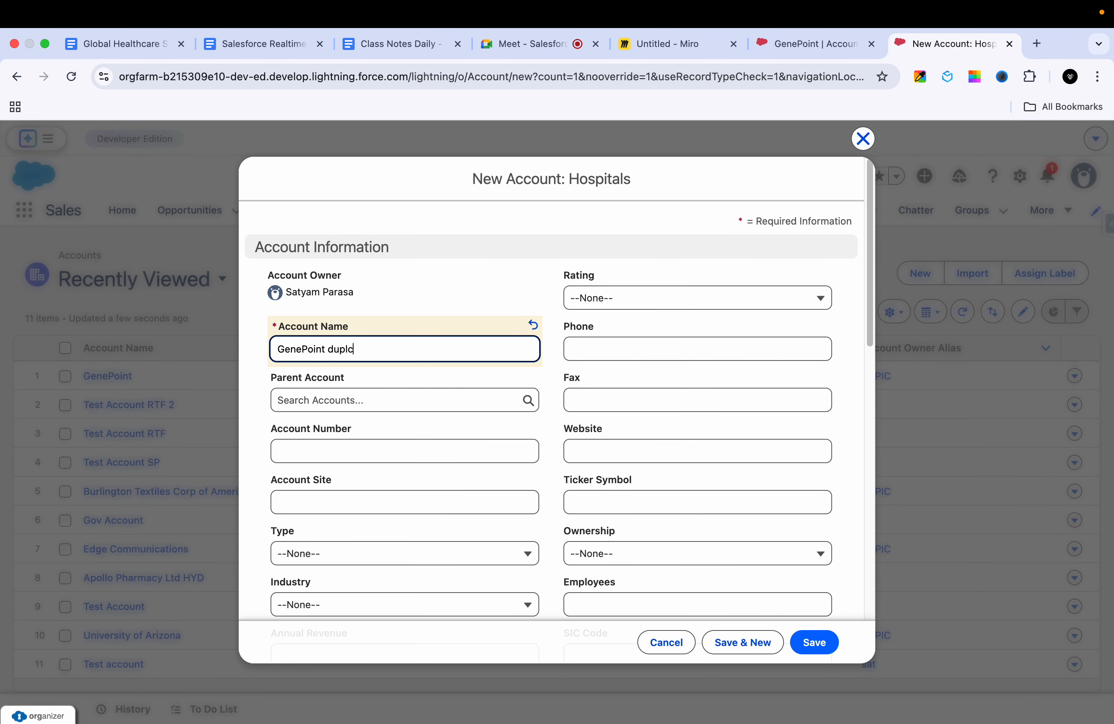
type("uplicate Account")
left_click(400, 442)
Step: Set Account Source to Other, reuse GenePoint's e-mail address in the Email field, and try to save the new account
scroll(584, 463, "down", 6)
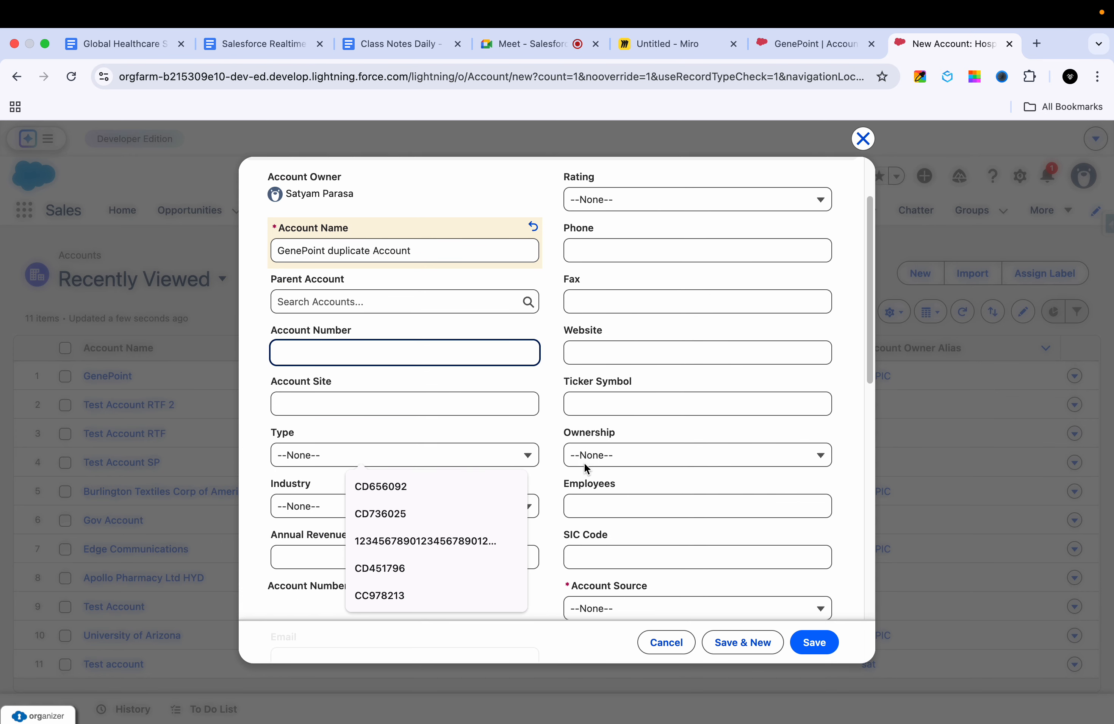
left_click(646, 414)
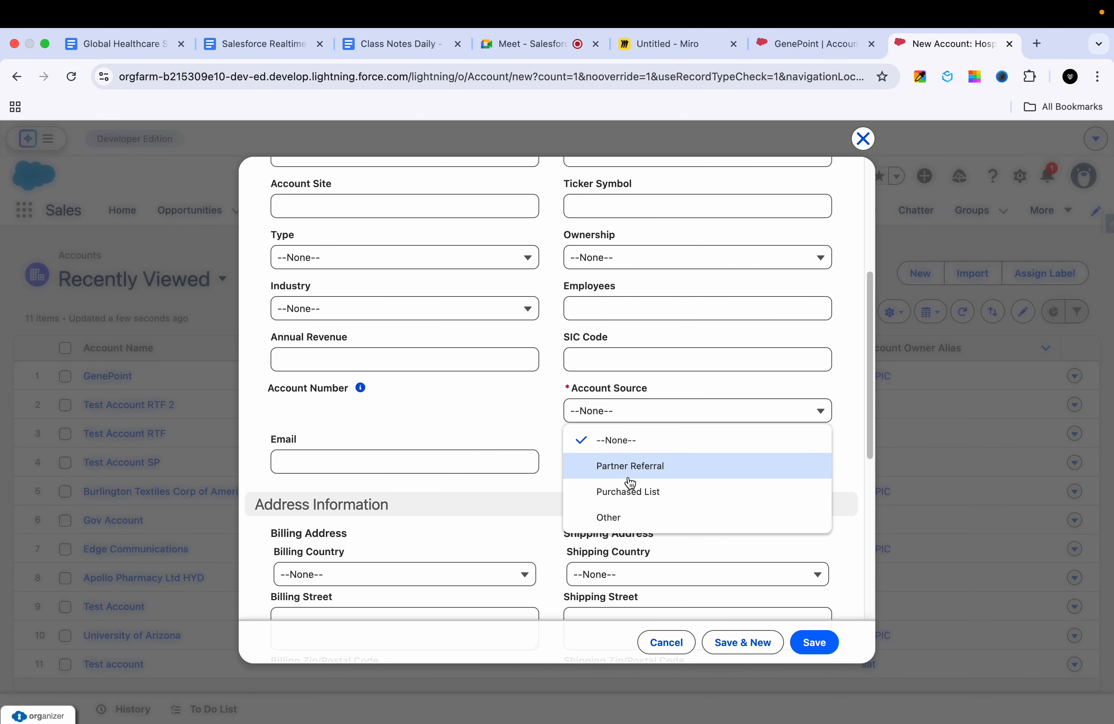
left_click(610, 519)
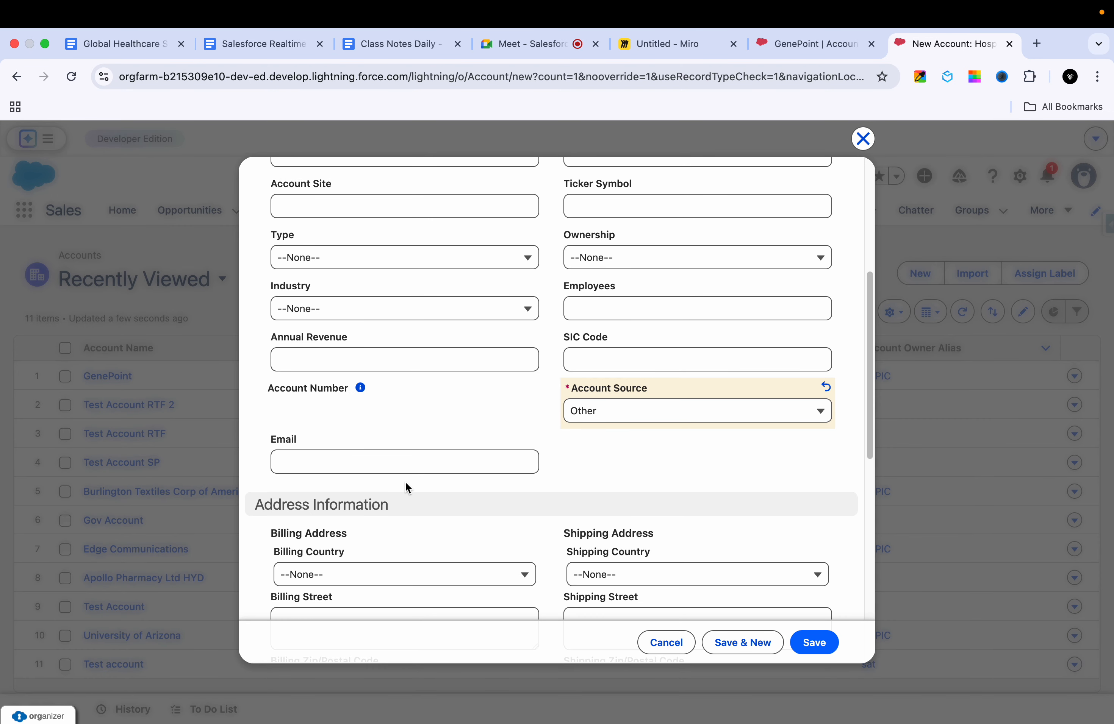
left_click(413, 463)
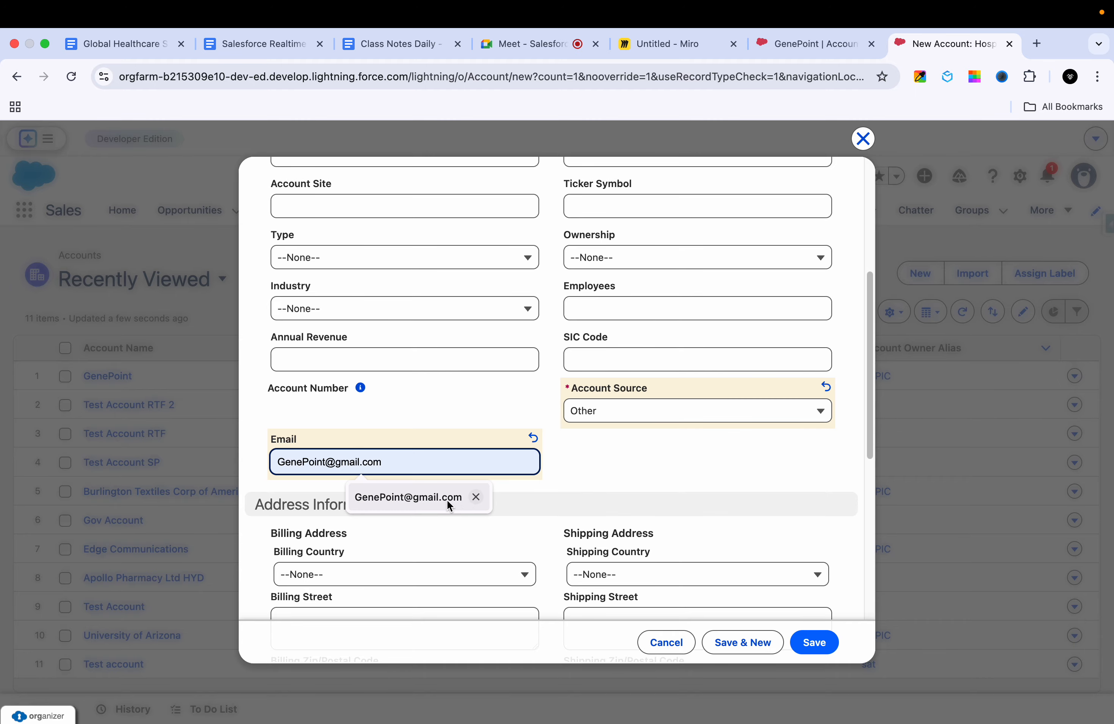
left_click(446, 500)
left_click(816, 647)
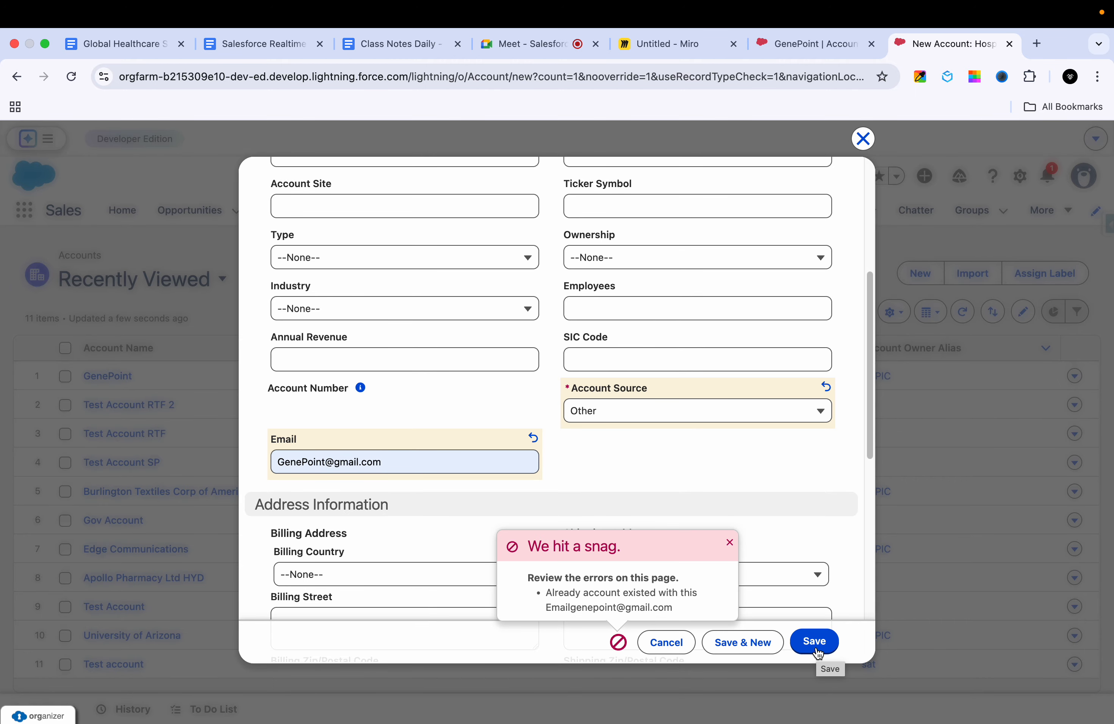
triple_click(667, 604)
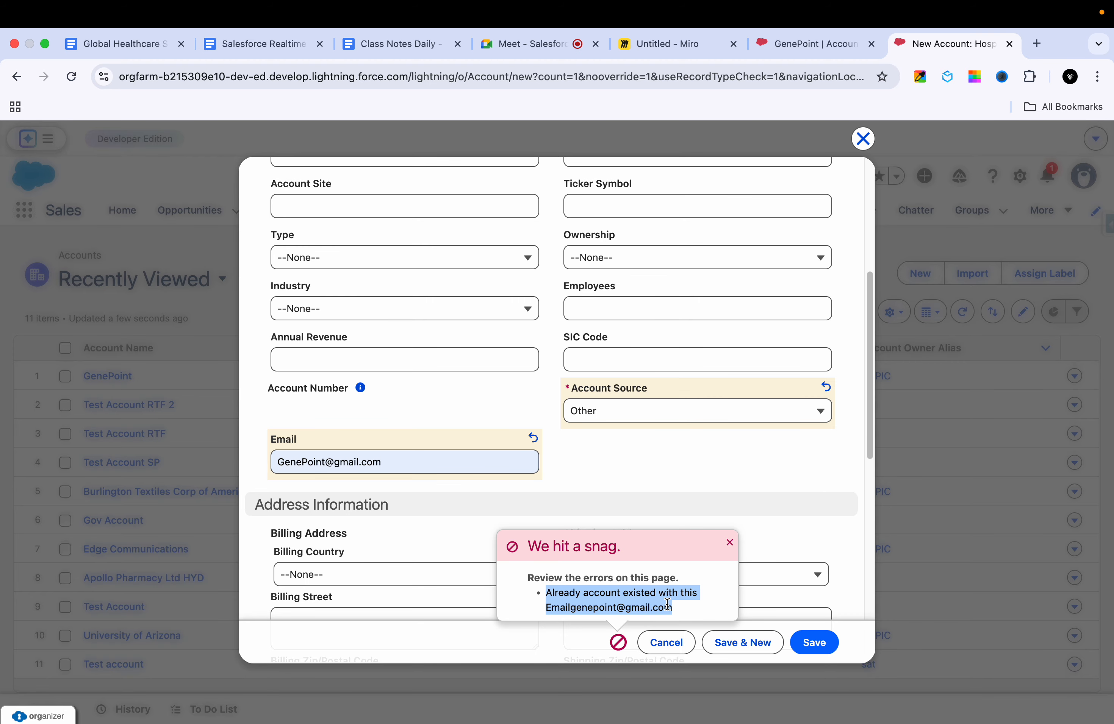
Step: Open the AccountTriggerHandler Apex trigger of the Account object from Salesforce Setup's Object Manager
left_click(851, 46)
left_click(1006, 183)
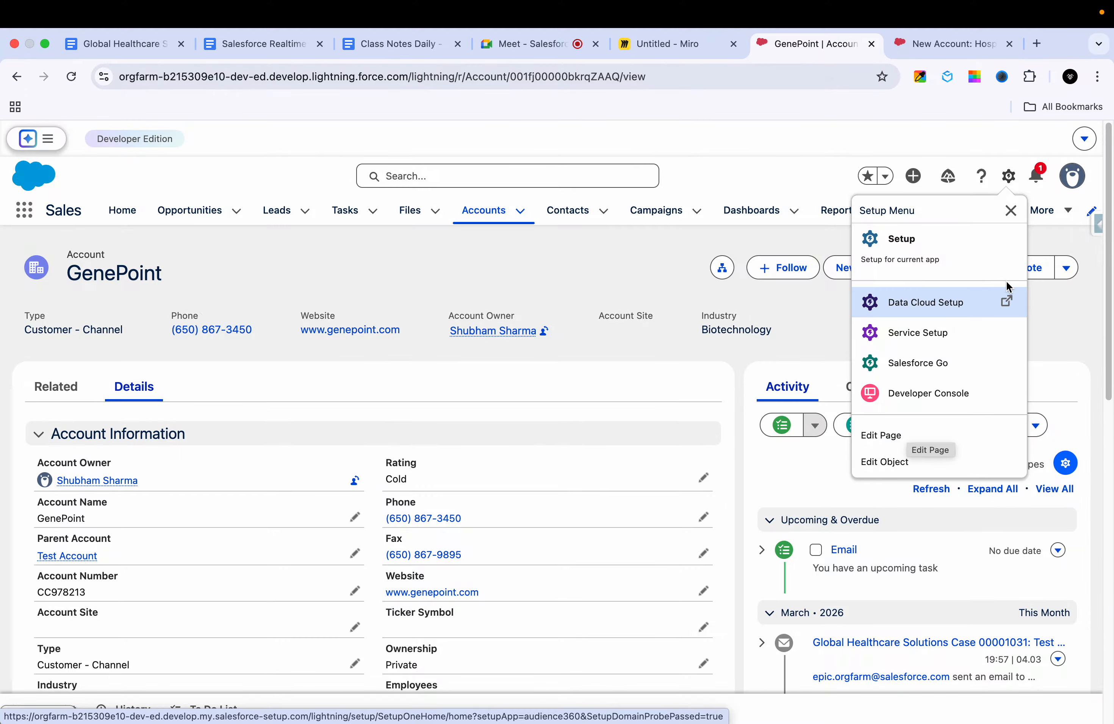
left_click(959, 250)
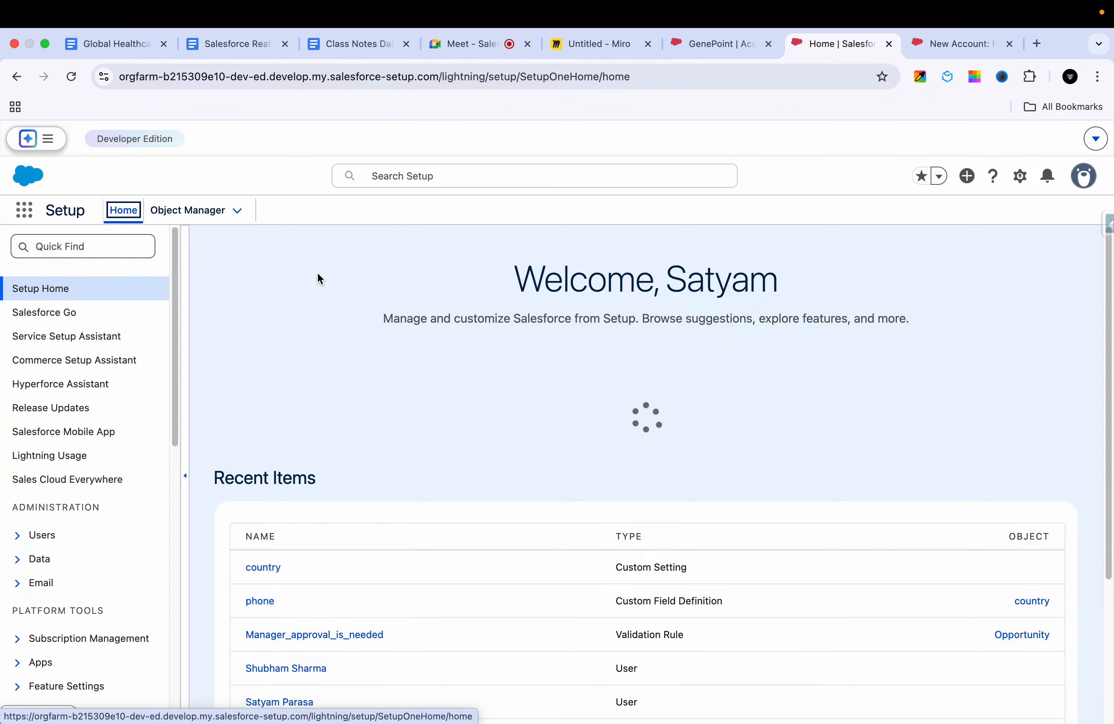
left_click(199, 217)
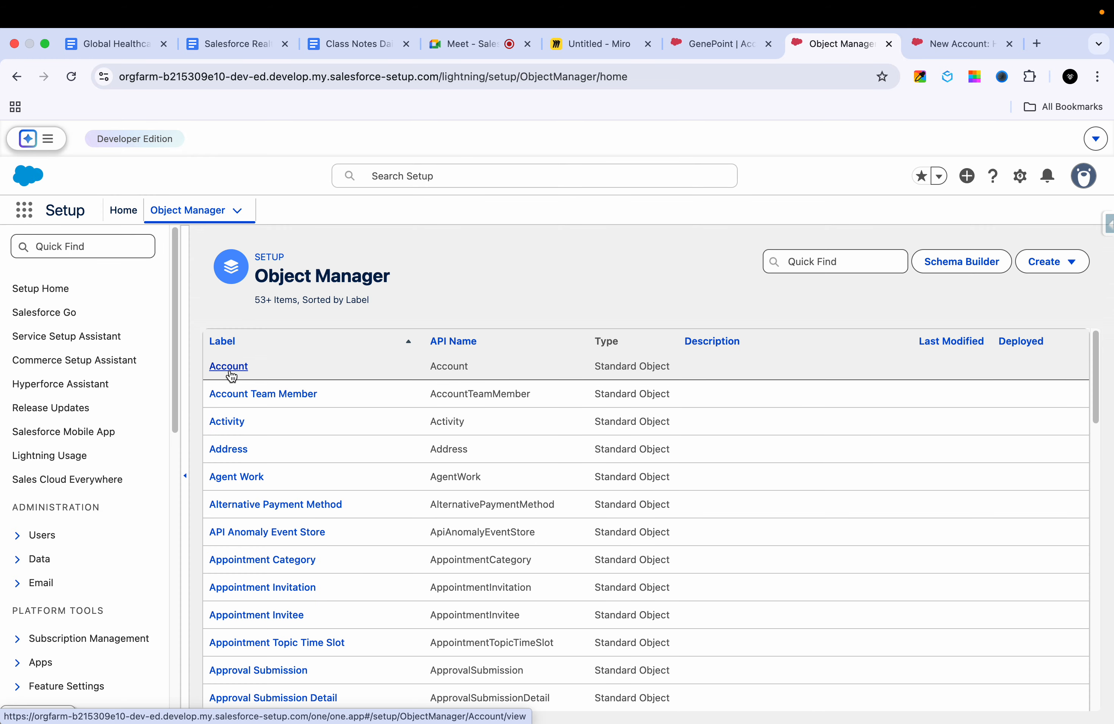
left_click(230, 367)
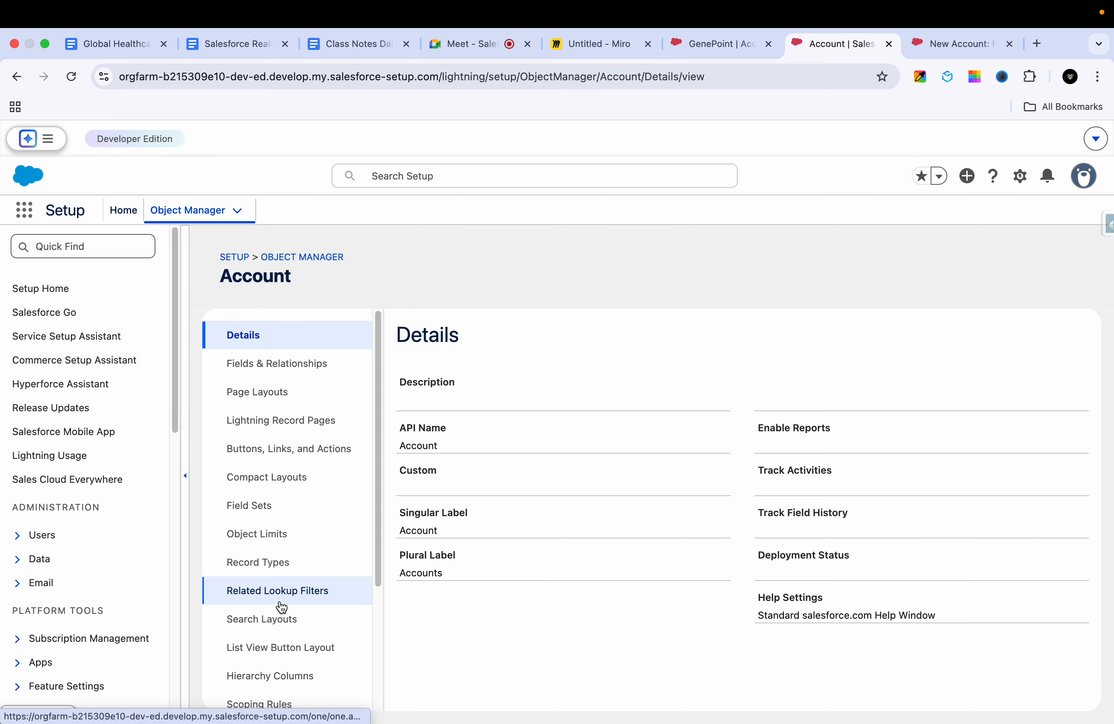
scroll(281, 604, "down", 4)
left_click(261, 584)
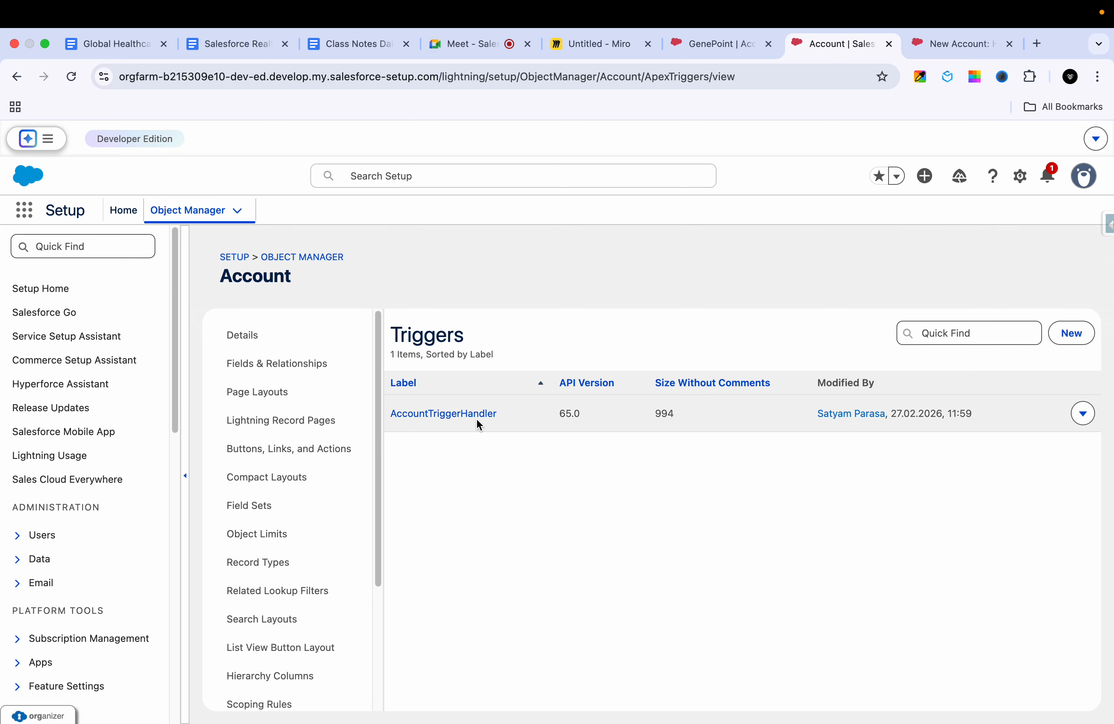
left_click(476, 417)
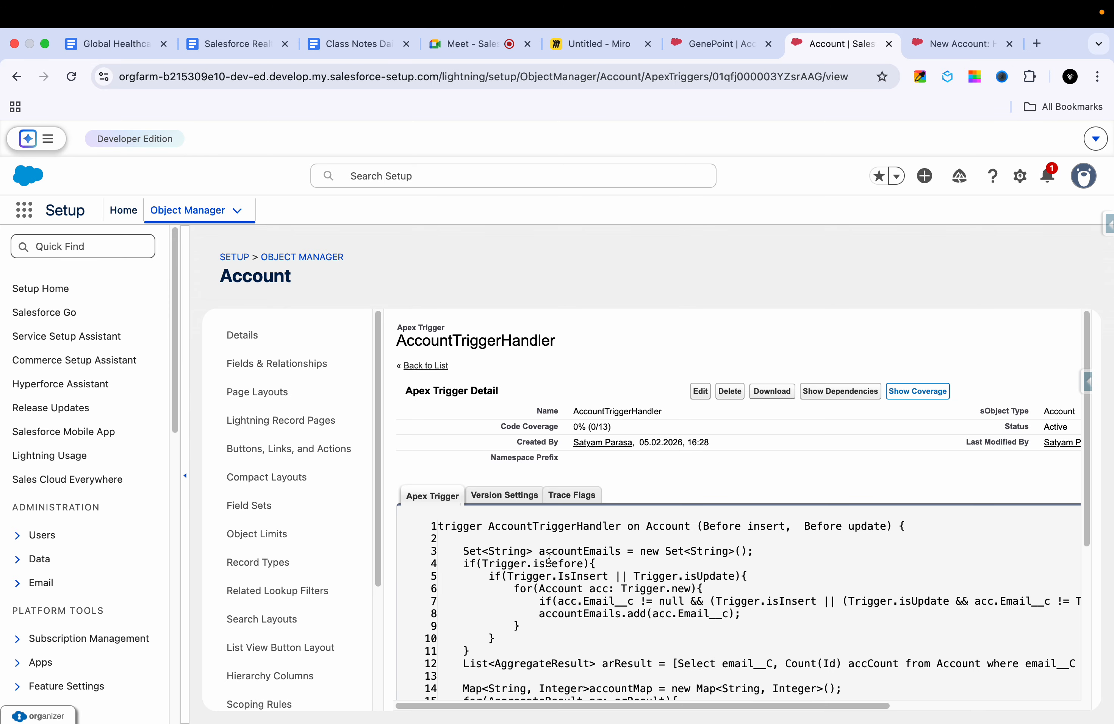
Step: Examine the trigger's acc.addError line and compare its text with the error on the new account form
scroll(549, 557, "down", 3)
triple_click(585, 596)
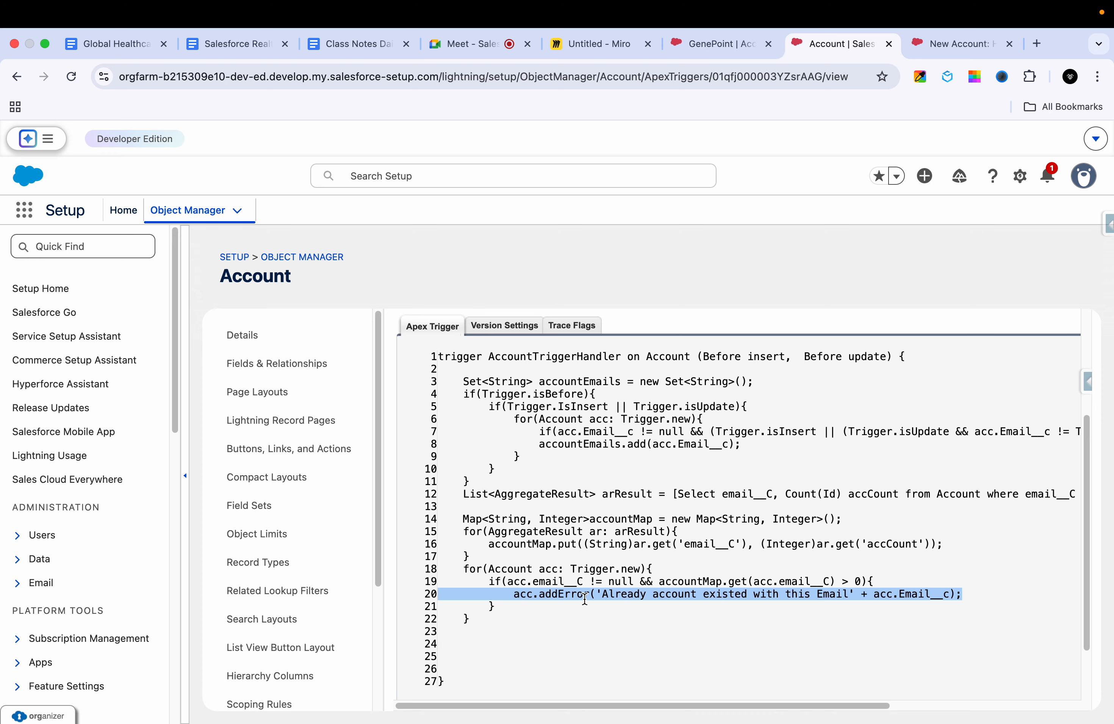
left_click(629, 607)
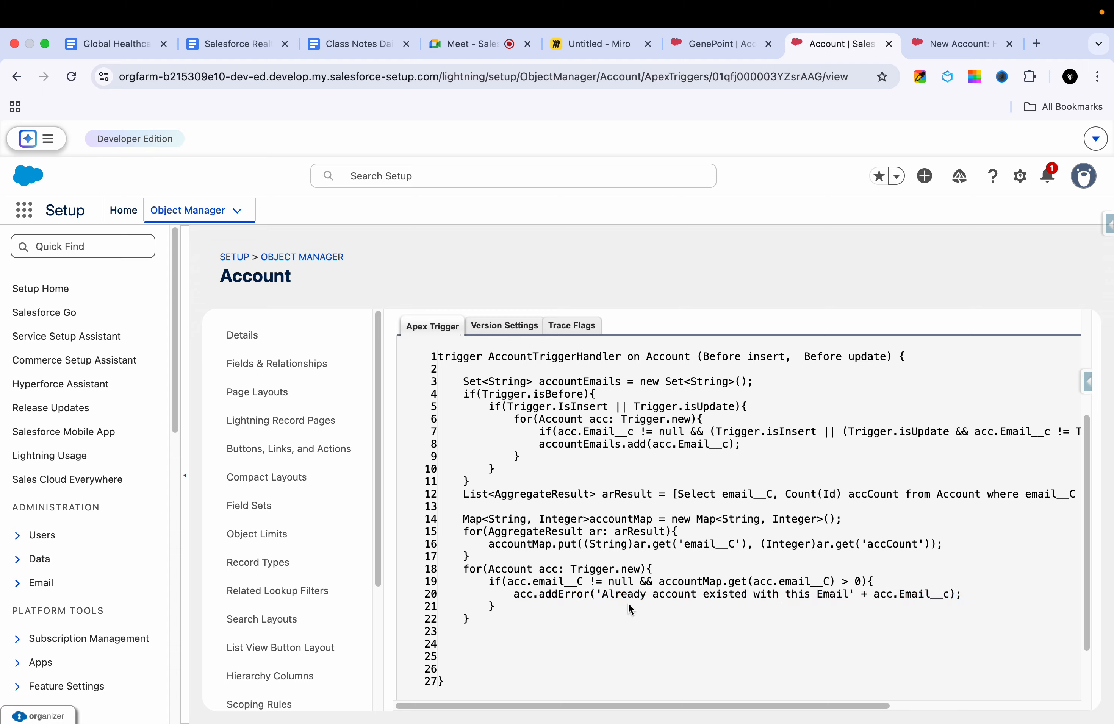
left_click_drag(604, 595, 910, 598)
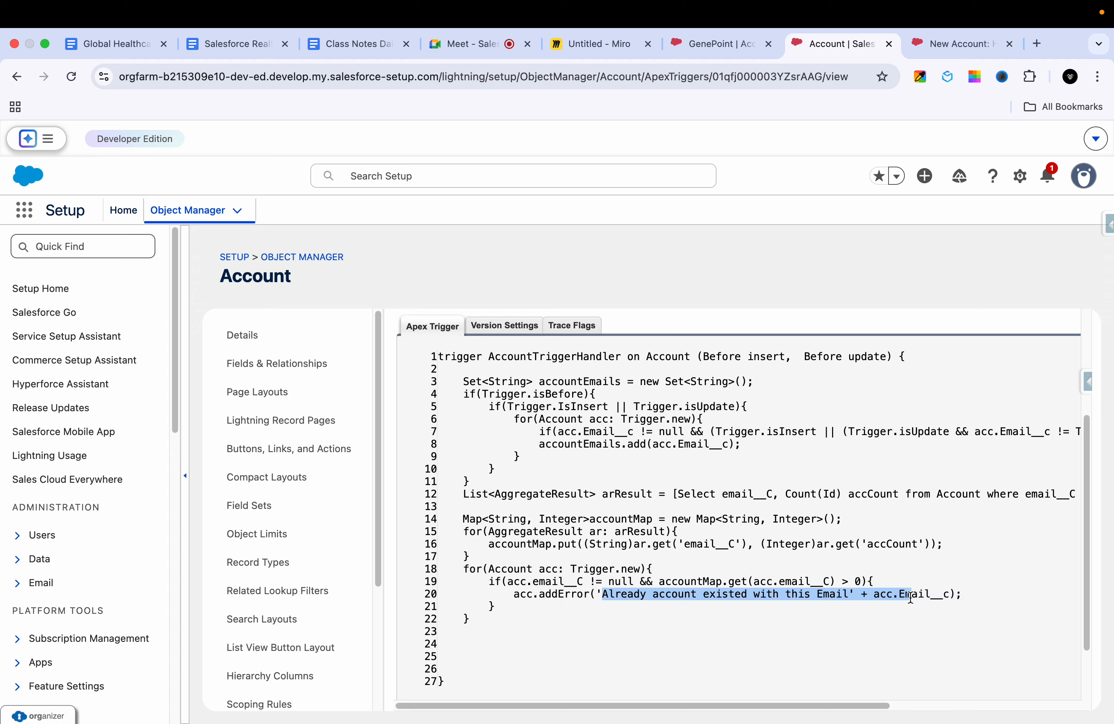
left_click(945, 47)
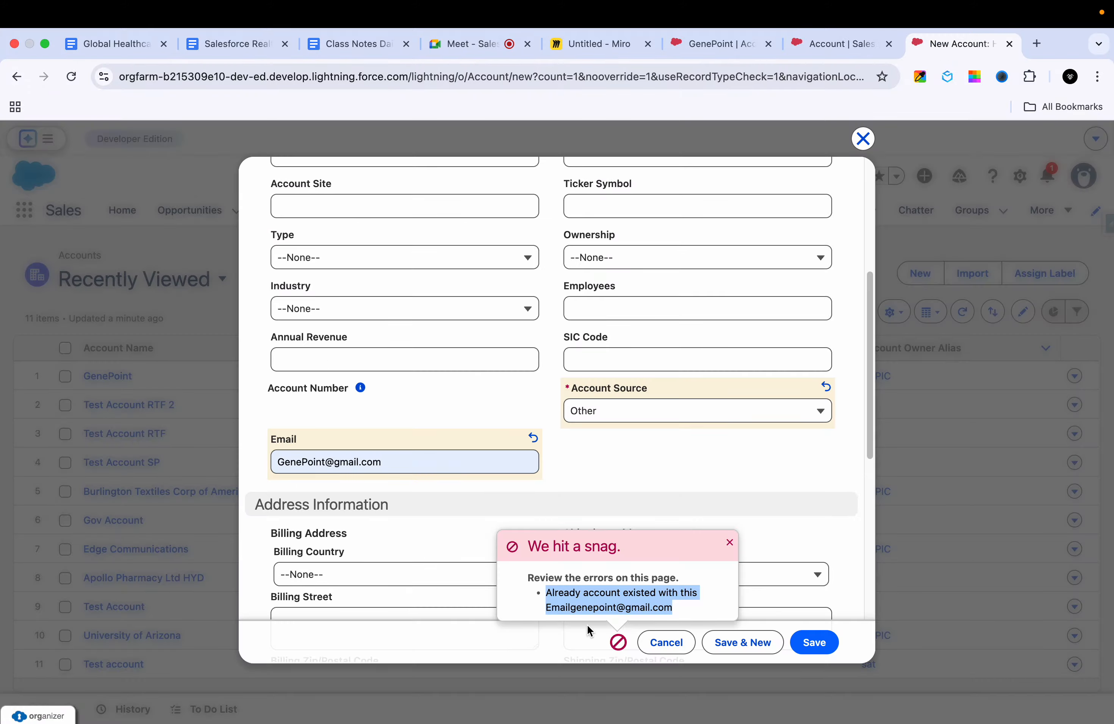
left_click(826, 44)
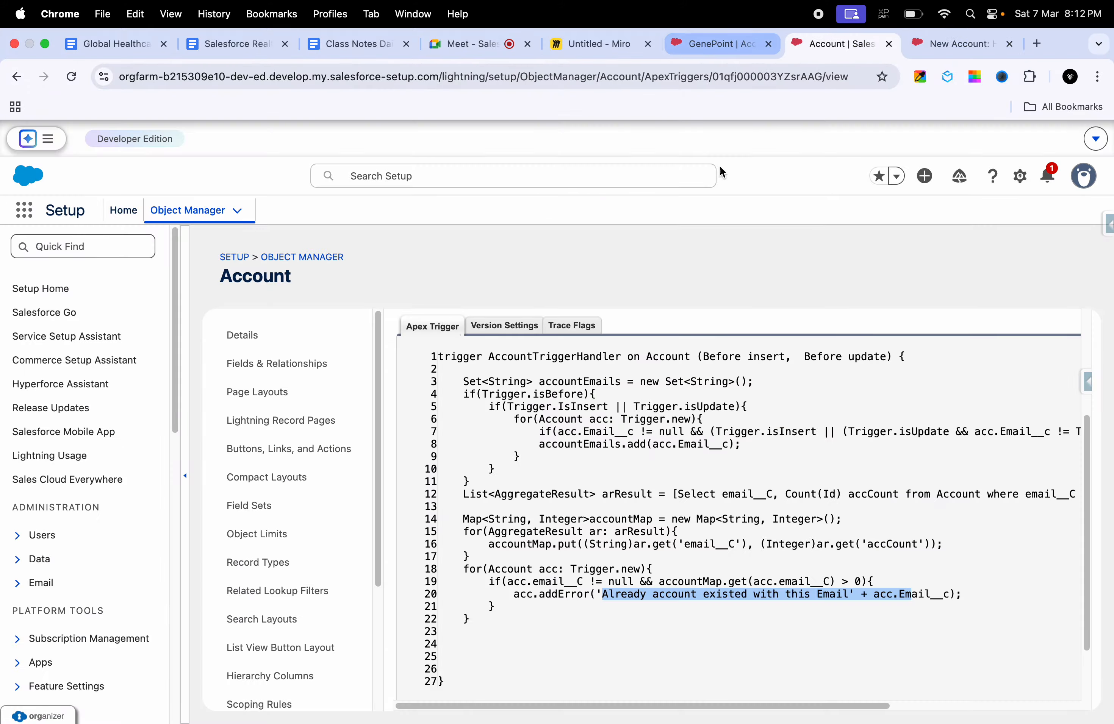
Step: Deactivate the AccountTriggerHandler trigger, save it, and reopen it to check its Status
scroll(714, 481, "up", 5)
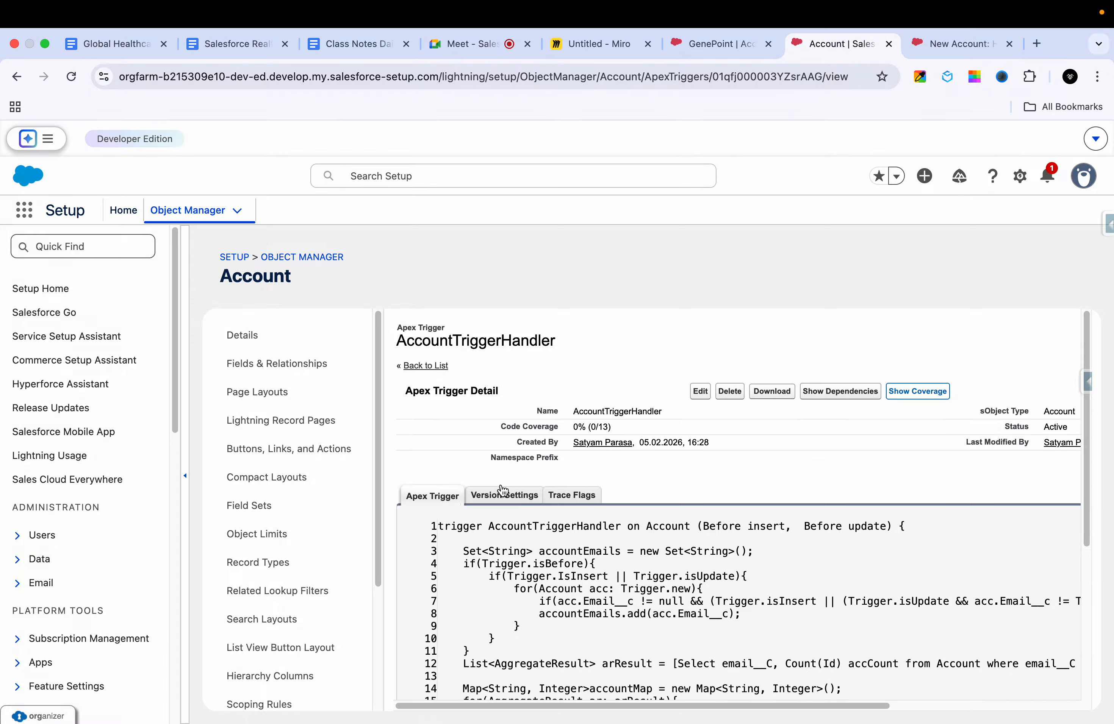
left_click(700, 392)
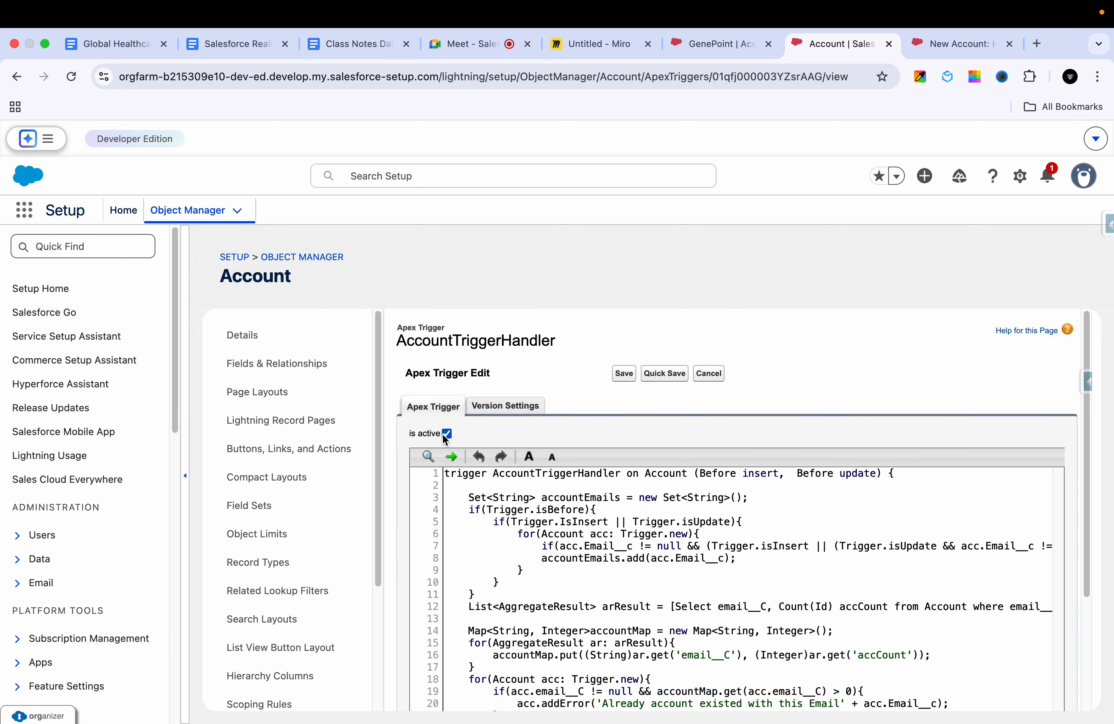
left_click(446, 434)
left_click(624, 375)
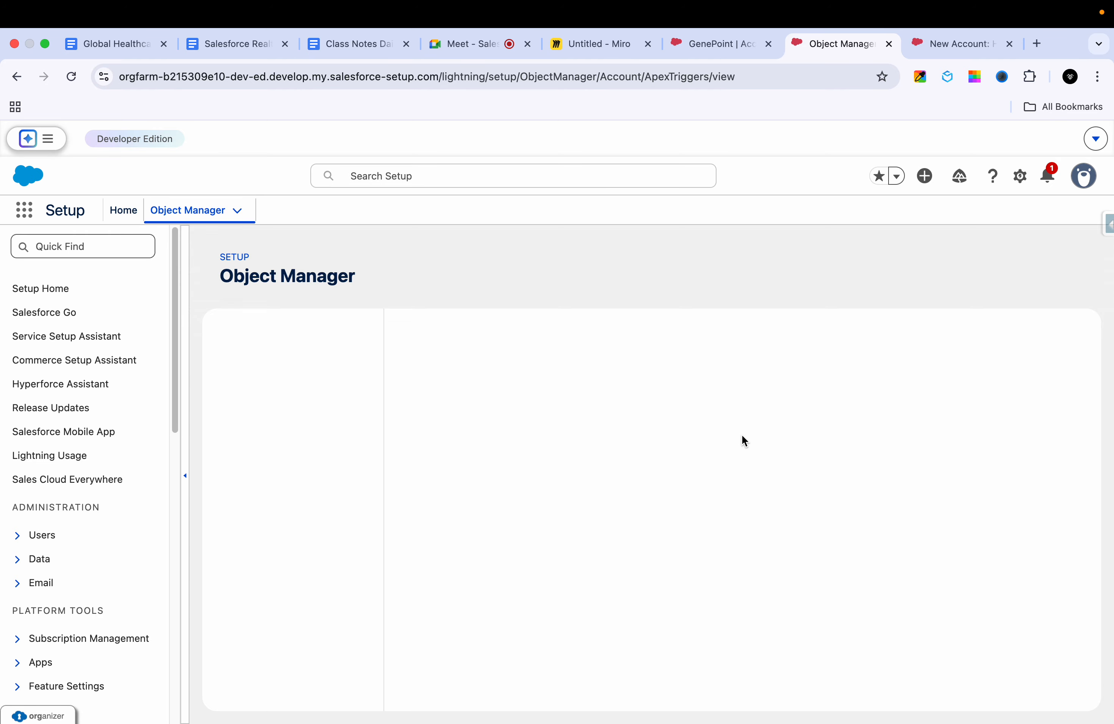
left_click(448, 415)
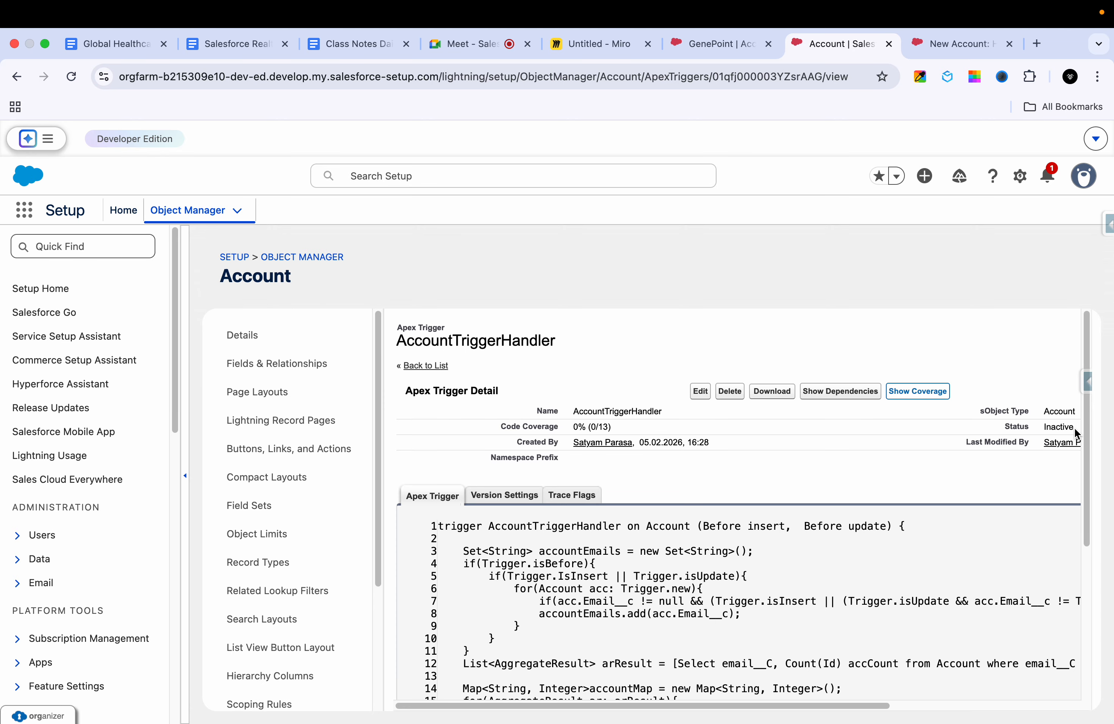
left_click_drag(1077, 435, 1012, 445)
Step: Try to save the pending duplicate account again, highlight the error details, and cancel the form
left_click(960, 43)
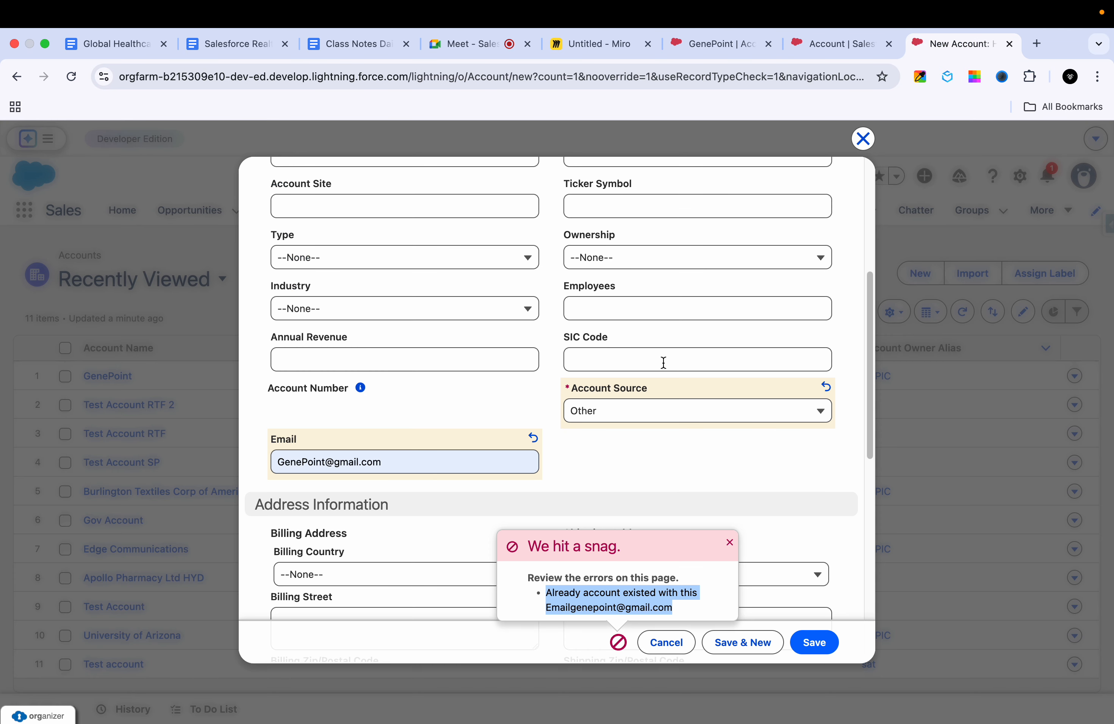
left_click(812, 645)
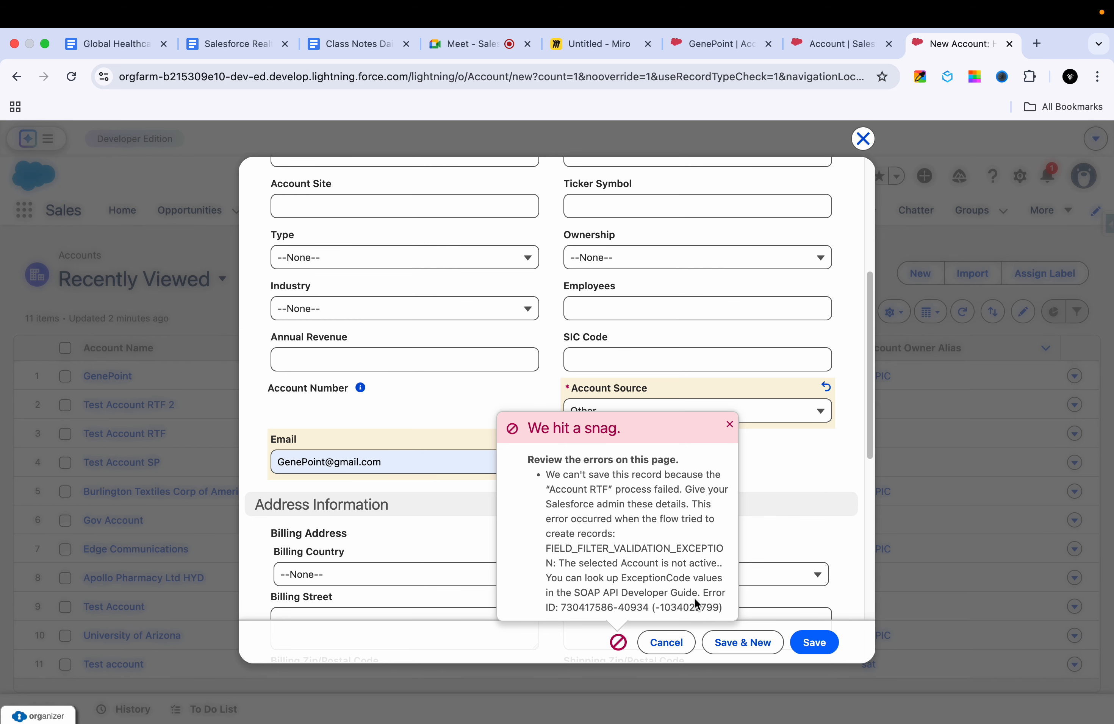
triple_click(625, 565)
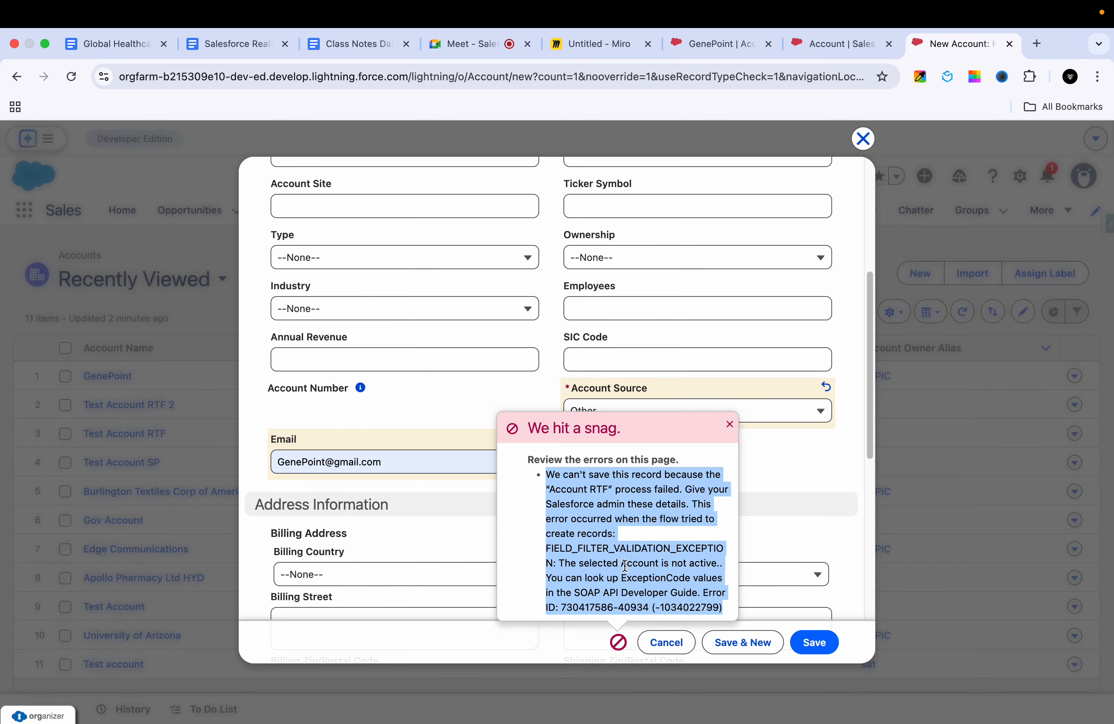
left_click(622, 540)
left_click(658, 647)
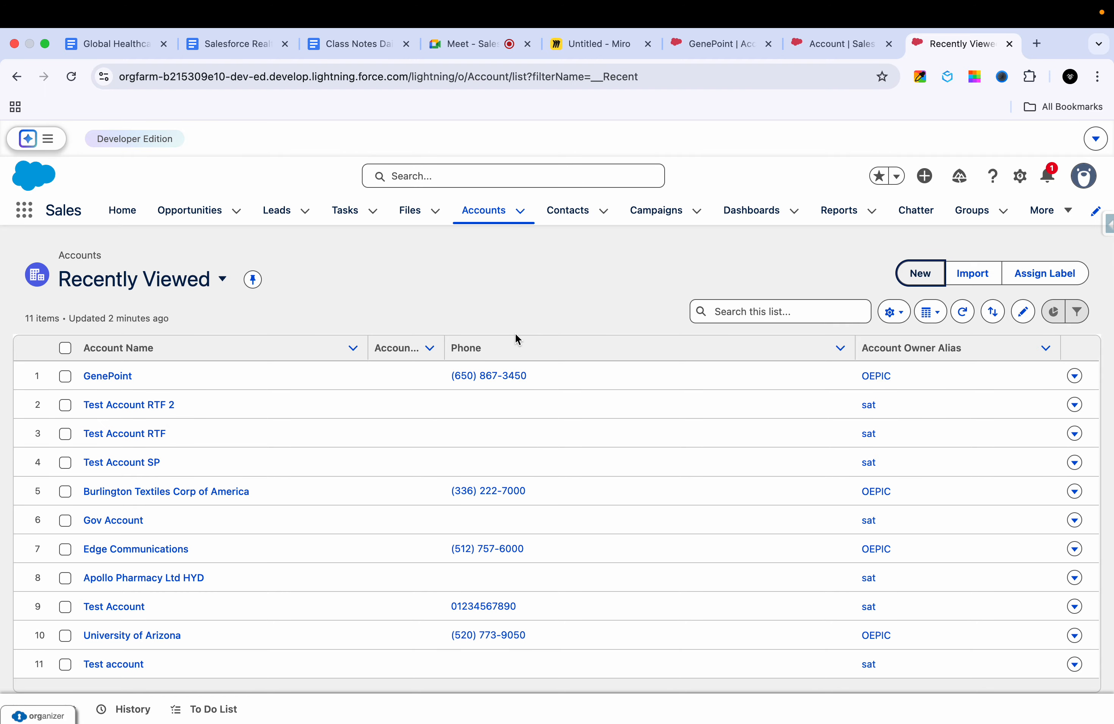
Step: Start a new account from the Accounts list with the Hospitals record type
left_click(919, 275)
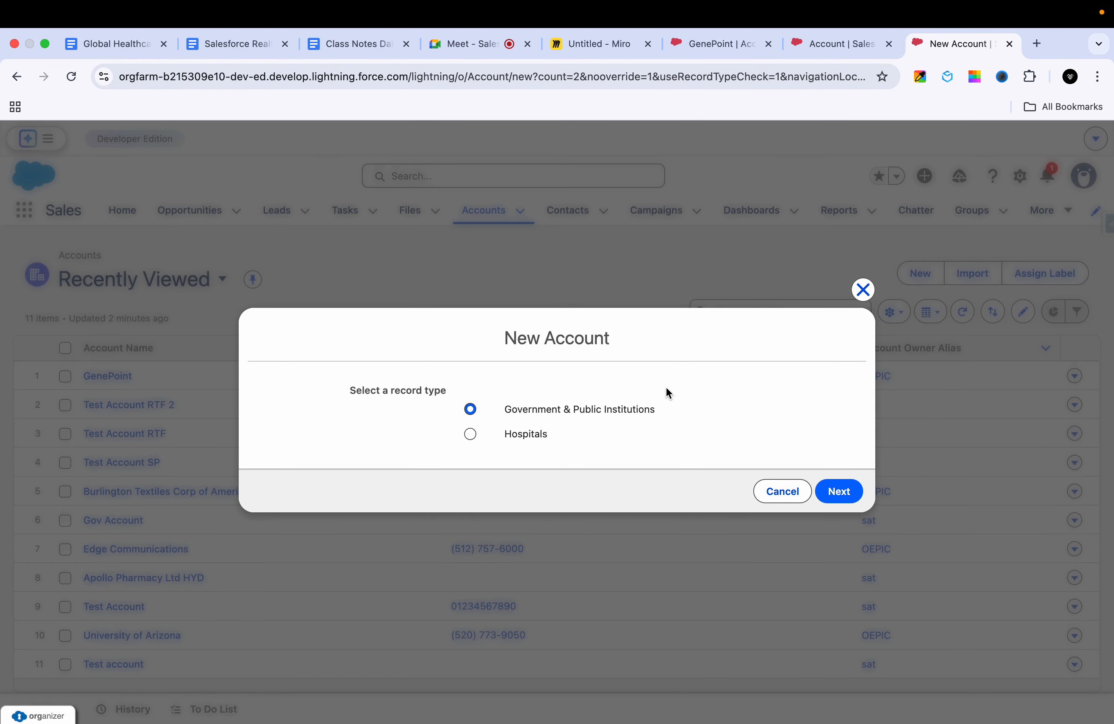
left_click(541, 434)
left_click(838, 489)
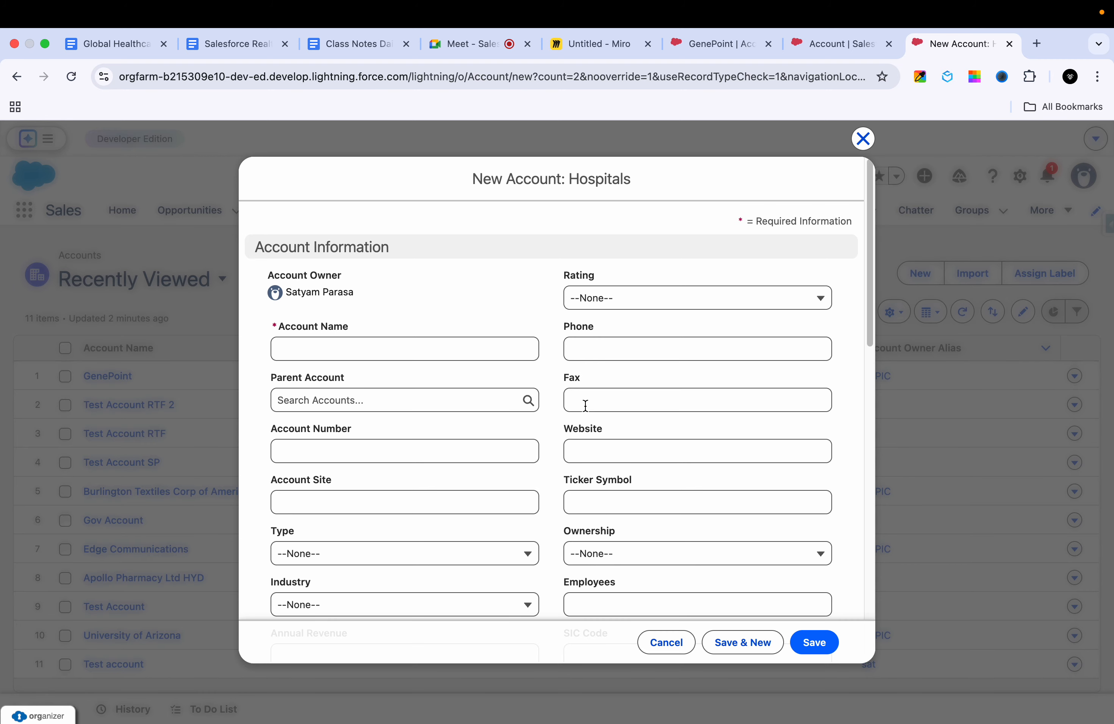
Step: Enter "Gene Point Duplicate Account" as the Account Name of the new Hospitals account
left_click(423, 350)
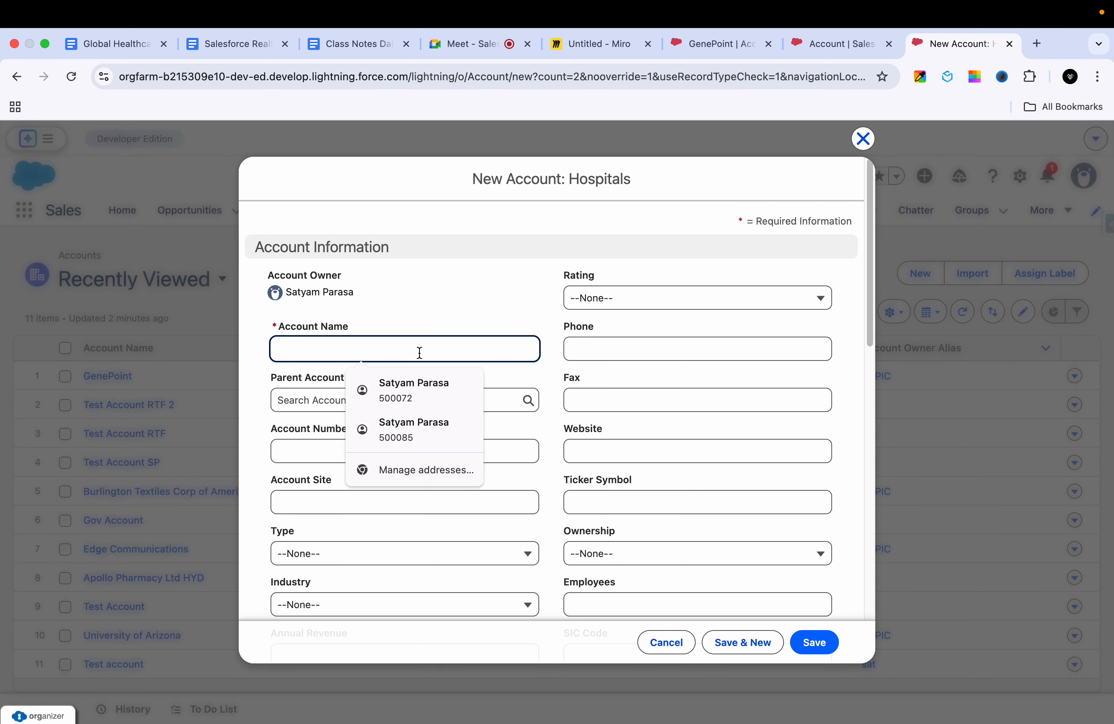
type("Gener")
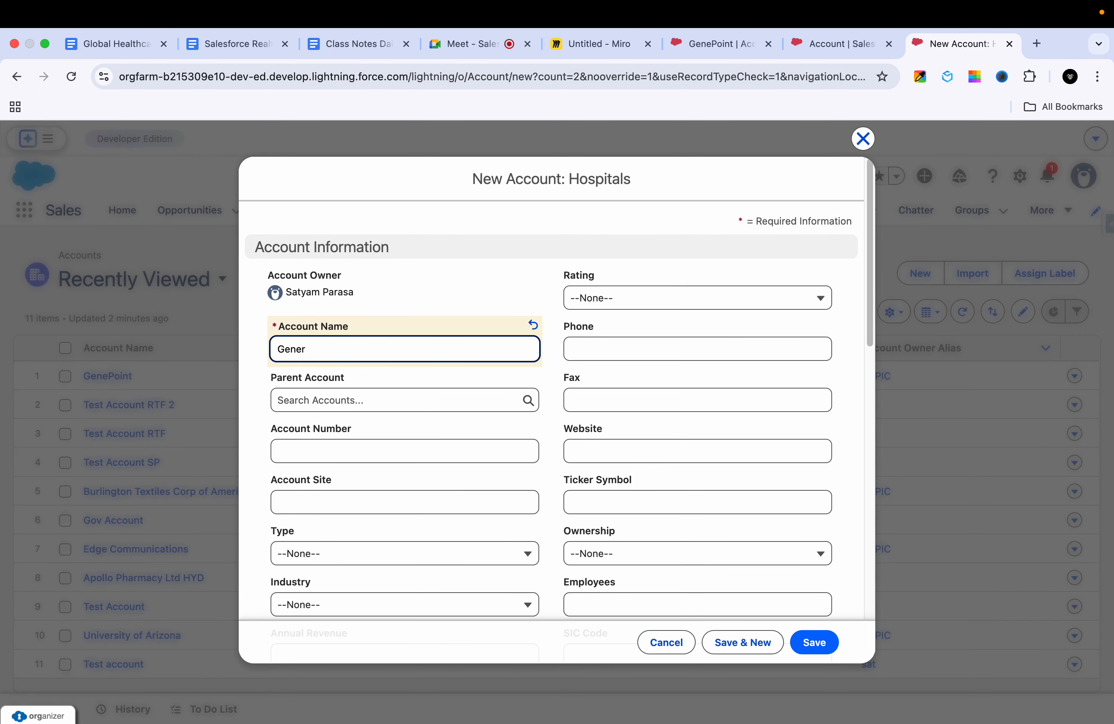
key("BackSpace")
type("Point DUpli")
key("BackSpace")
key("BackSpace")
key("BackSpace")
type("uplicate")
scroll(410, 398, "down", 1)
type("Account")
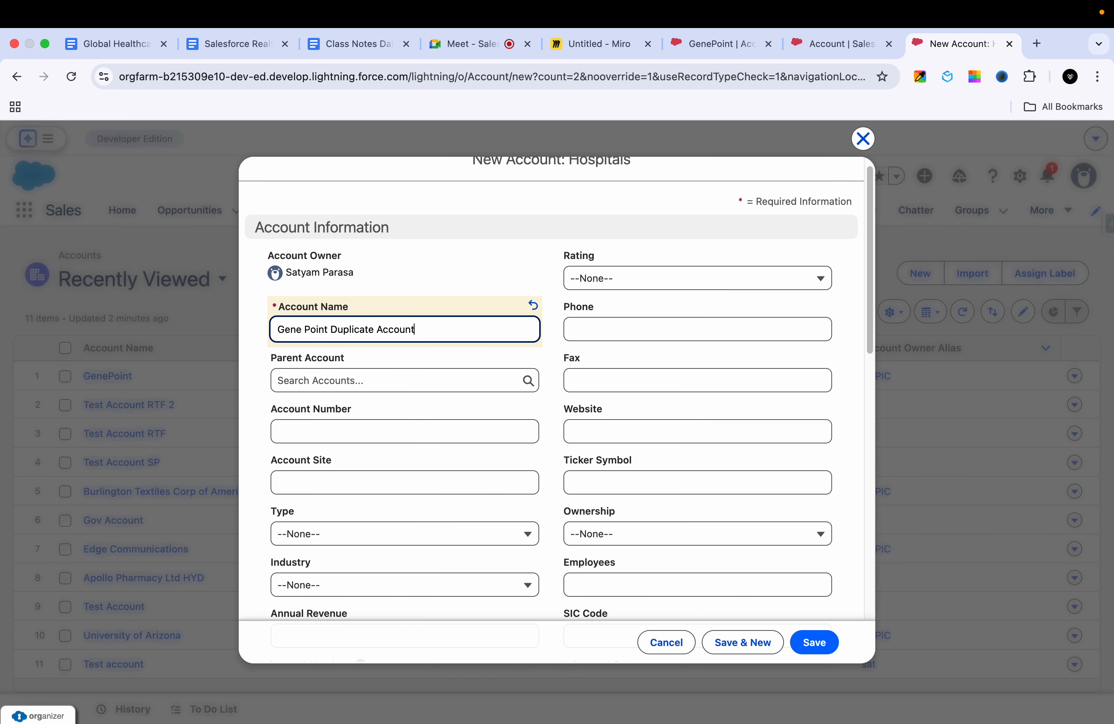
scroll(369, 478, "down", 5)
scroll(369, 478, "down", 3)
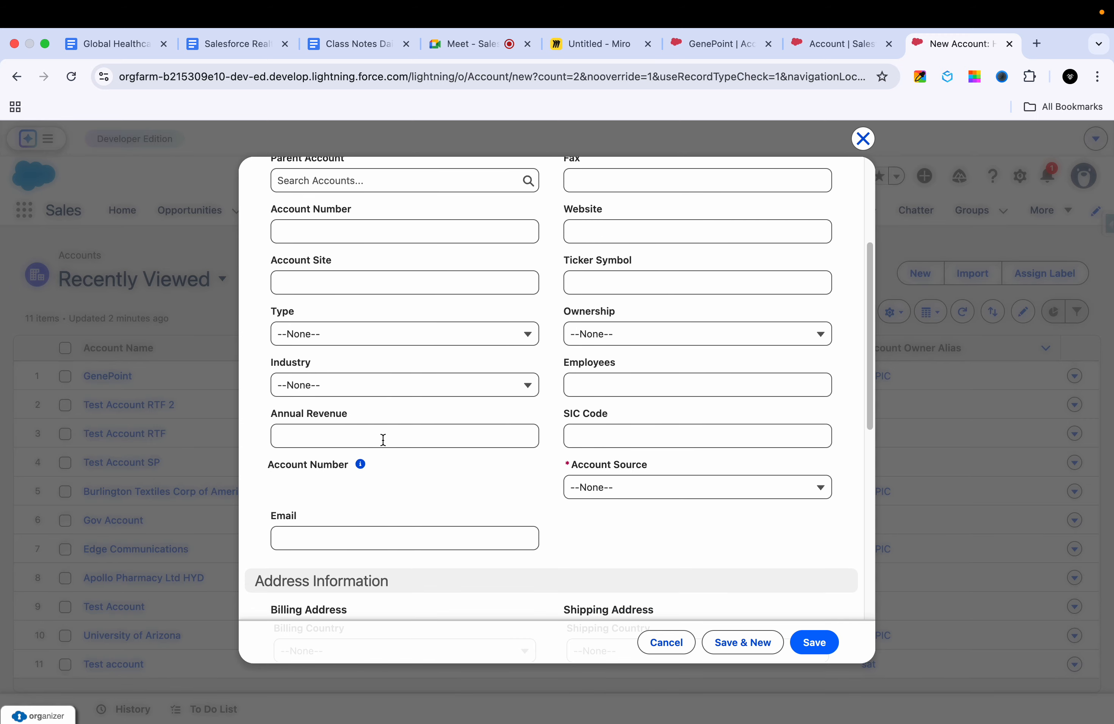
Step: Set the new account's Account Source to Partner Referral and enter the existing GenePoint account's email address in the Email field
left_click(417, 345)
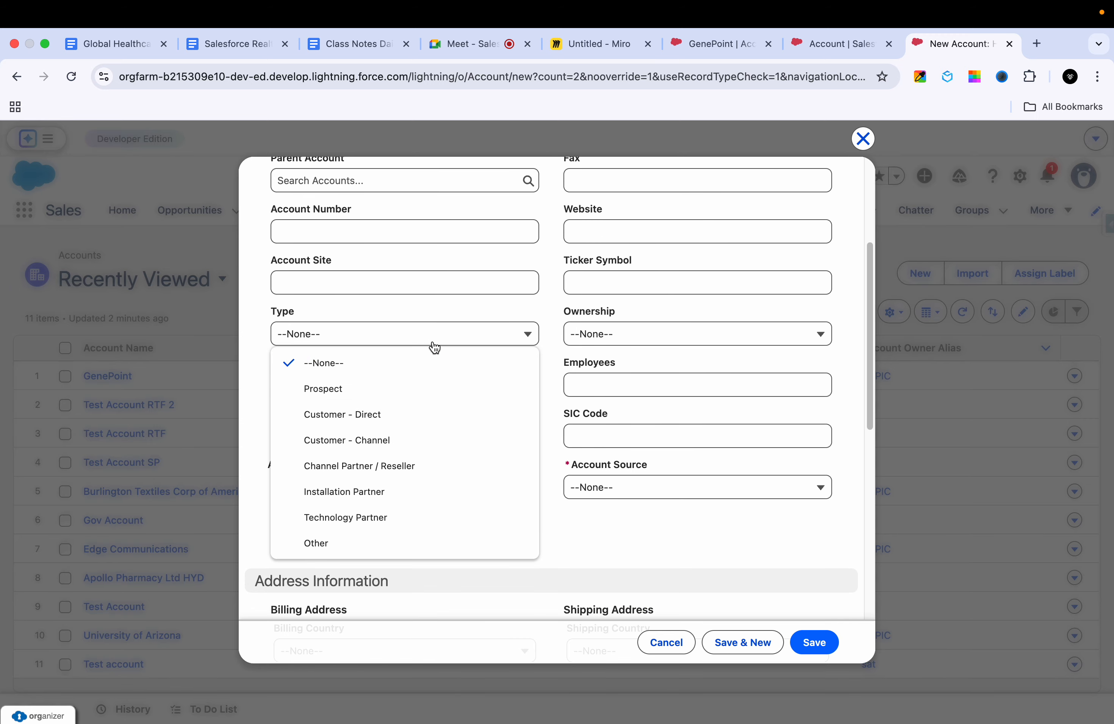
left_click(611, 497)
left_click(611, 543)
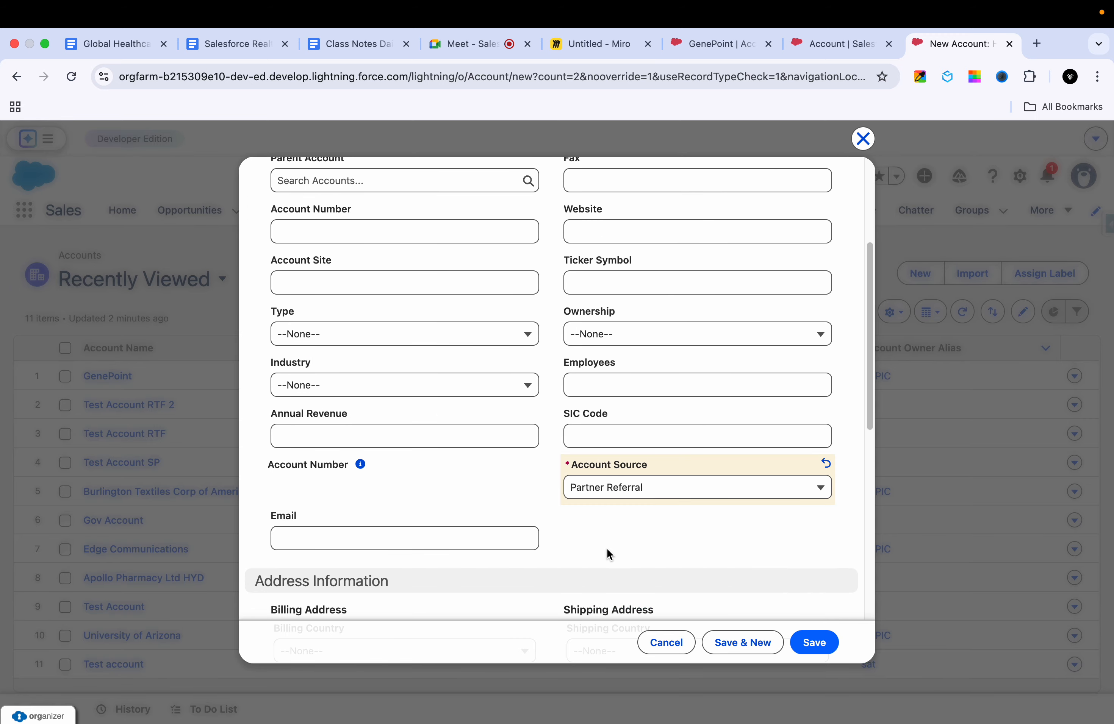
scroll(486, 514, "down", 3)
left_click(428, 469)
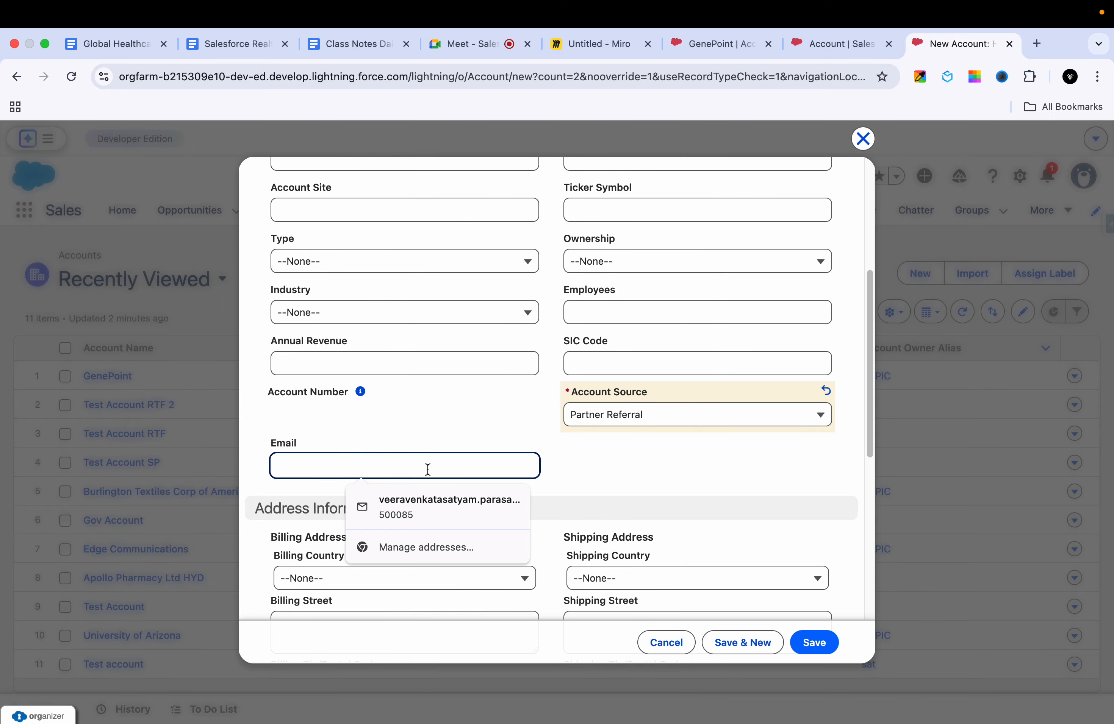
type("gmail.com")
left_click(412, 505)
Step: Set the new account's Active field to Yes and save the account
scroll(451, 535, "down", 5)
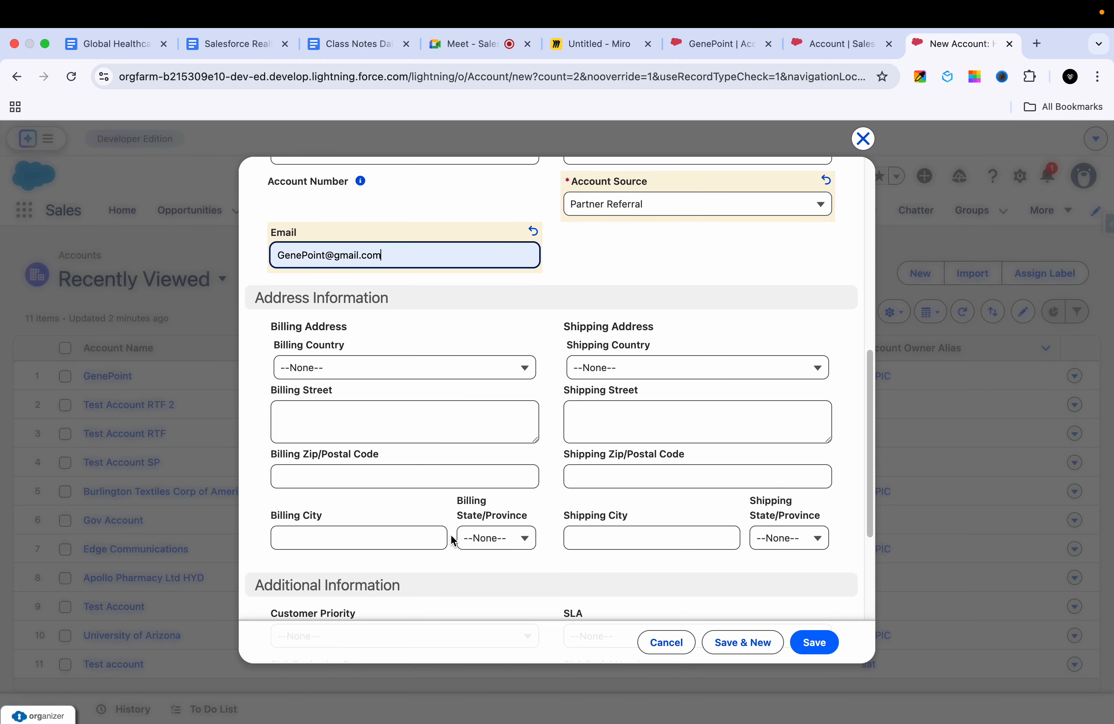
scroll(451, 536, "down", 7)
left_click(456, 470)
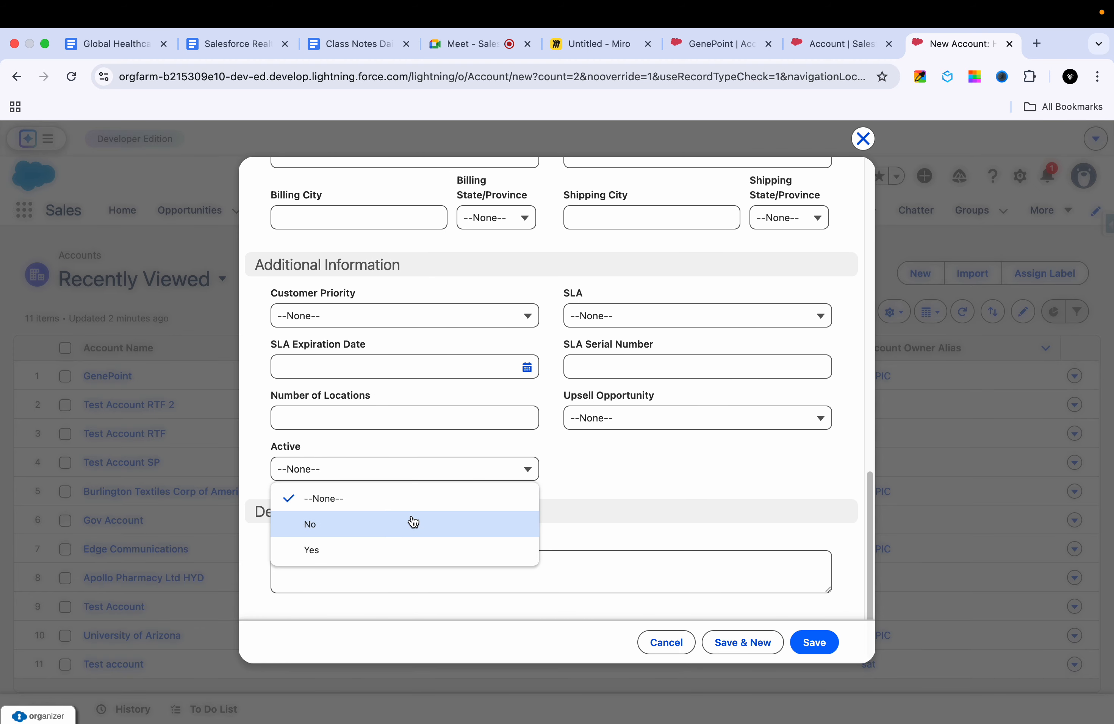
left_click(396, 548)
scroll(508, 503, "up", 12)
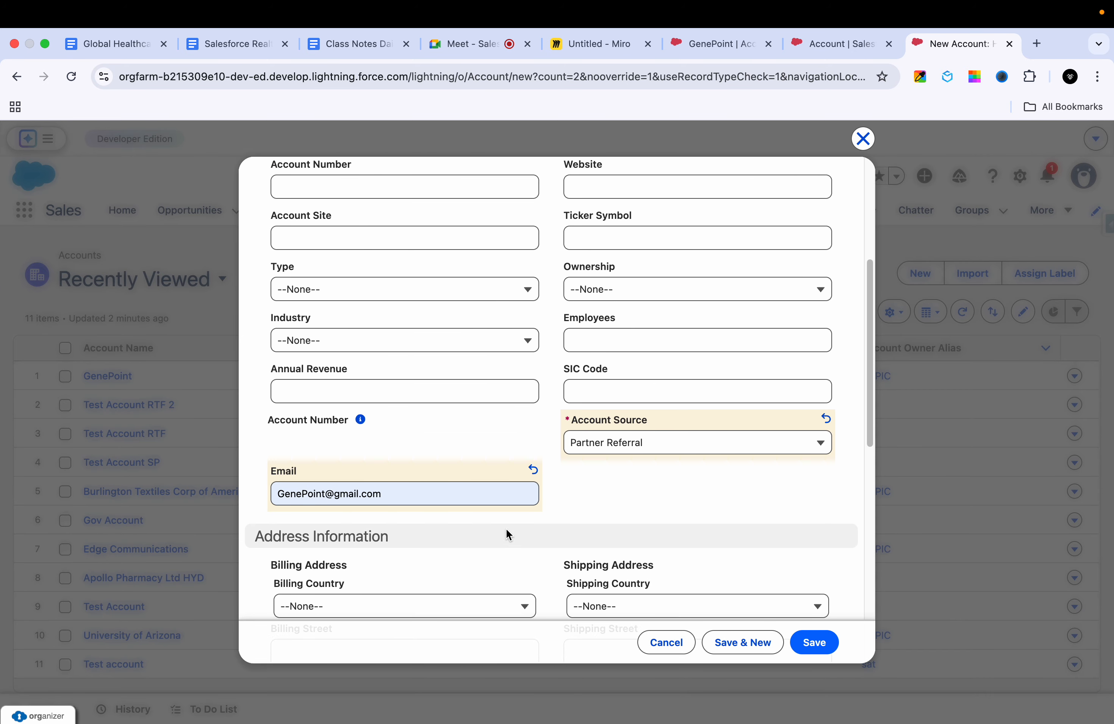
left_click(806, 648)
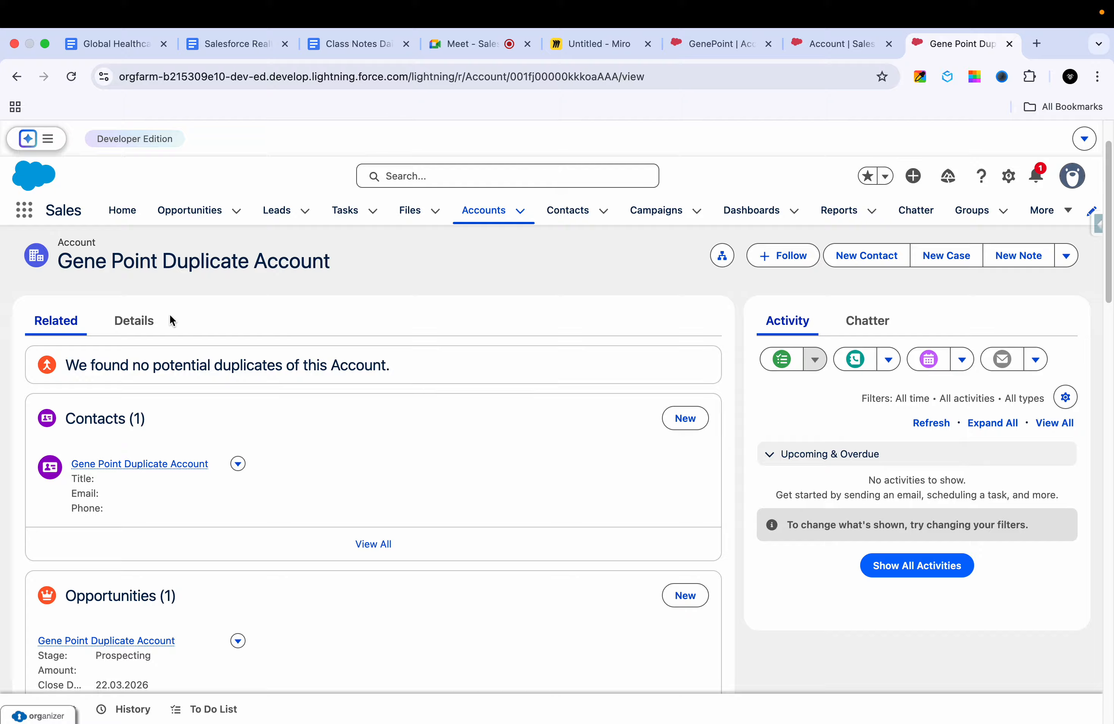
Step: Review the details of the Gene Point Duplicate Account record, including its Account Source and Email
left_click(153, 322)
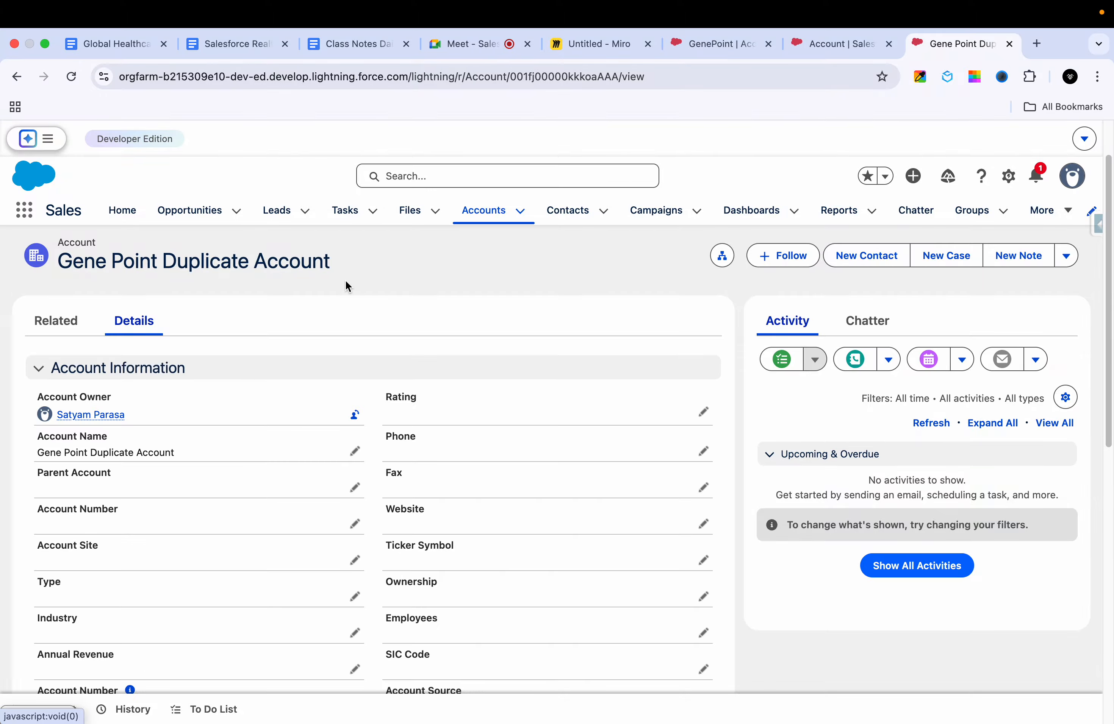
scroll(237, 428, "down", 3)
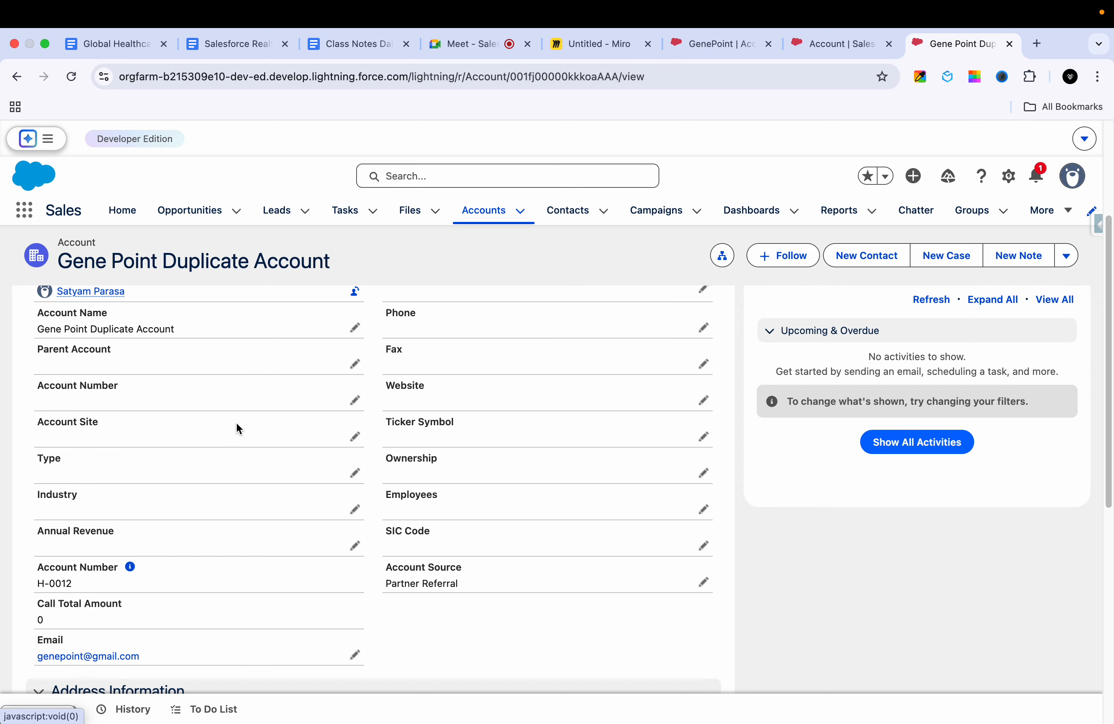
scroll(237, 426, "down", 3)
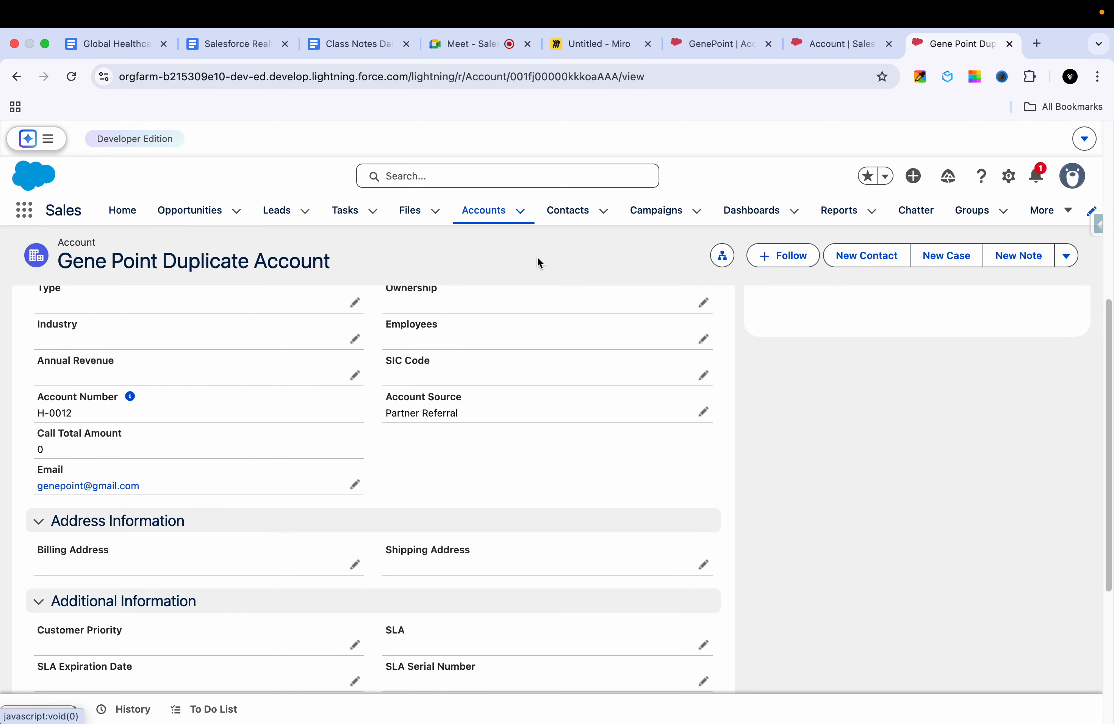
Step: Close the AccountTriggerHandler setup page and compare the Email field of GenePoint with that of Gene Point Duplicate Account
left_click(821, 44)
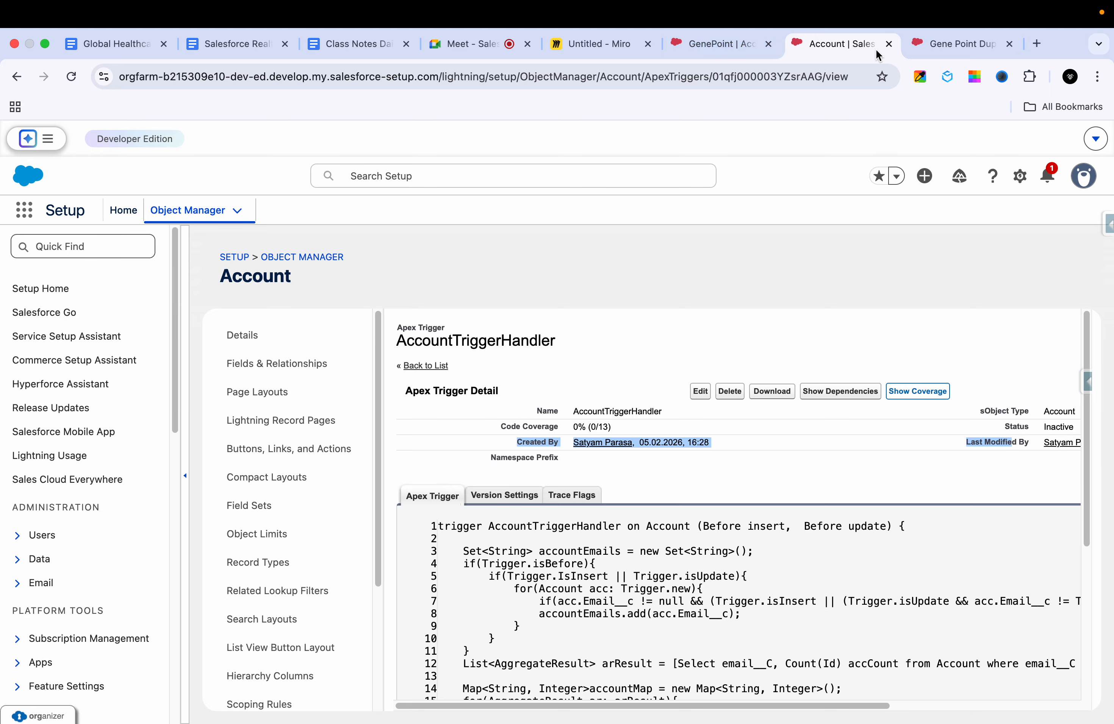
left_click(888, 44)
left_click(712, 45)
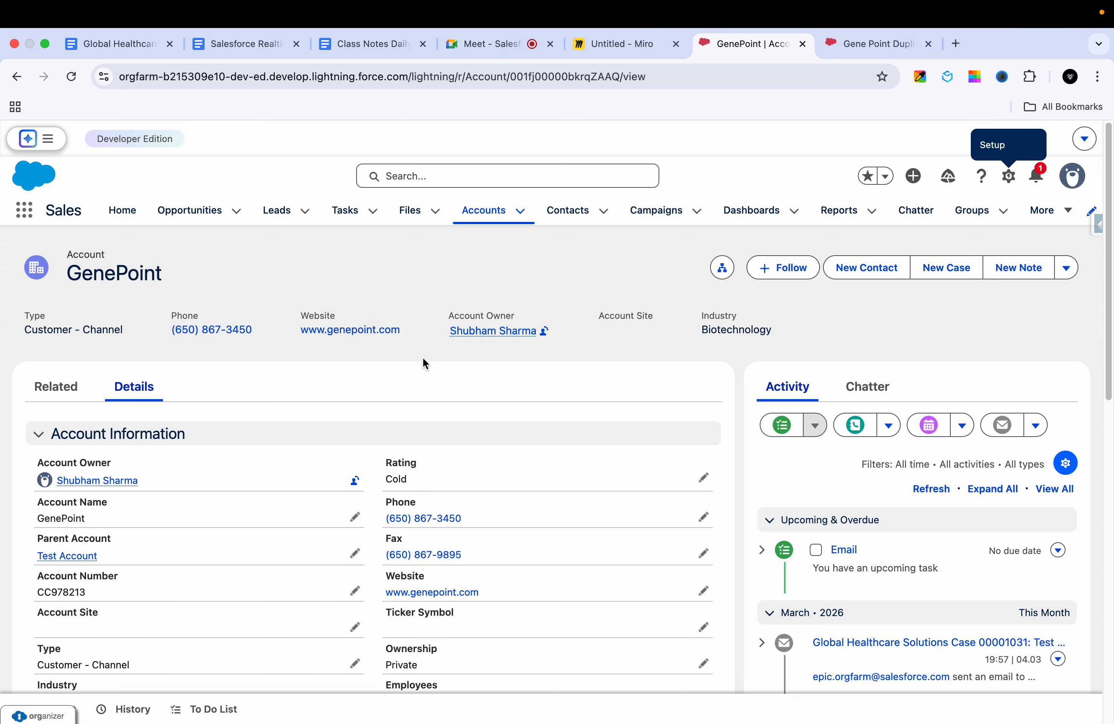
scroll(181, 566, "down", 5)
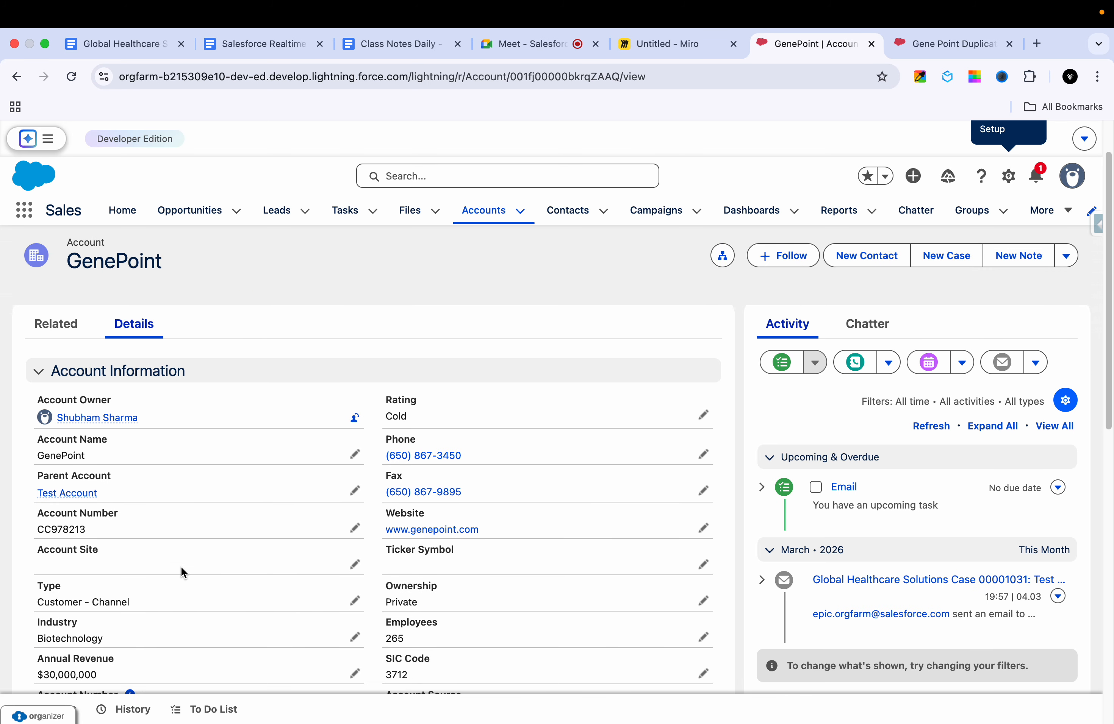
scroll(173, 594, "down", 3)
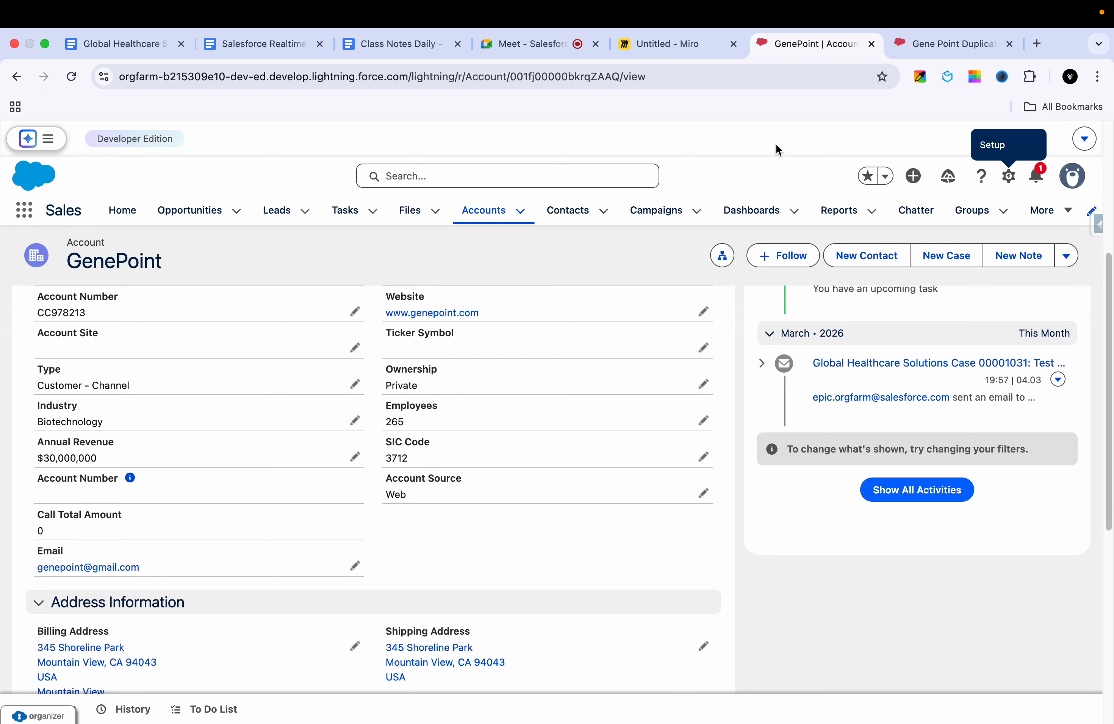
left_click(937, 45)
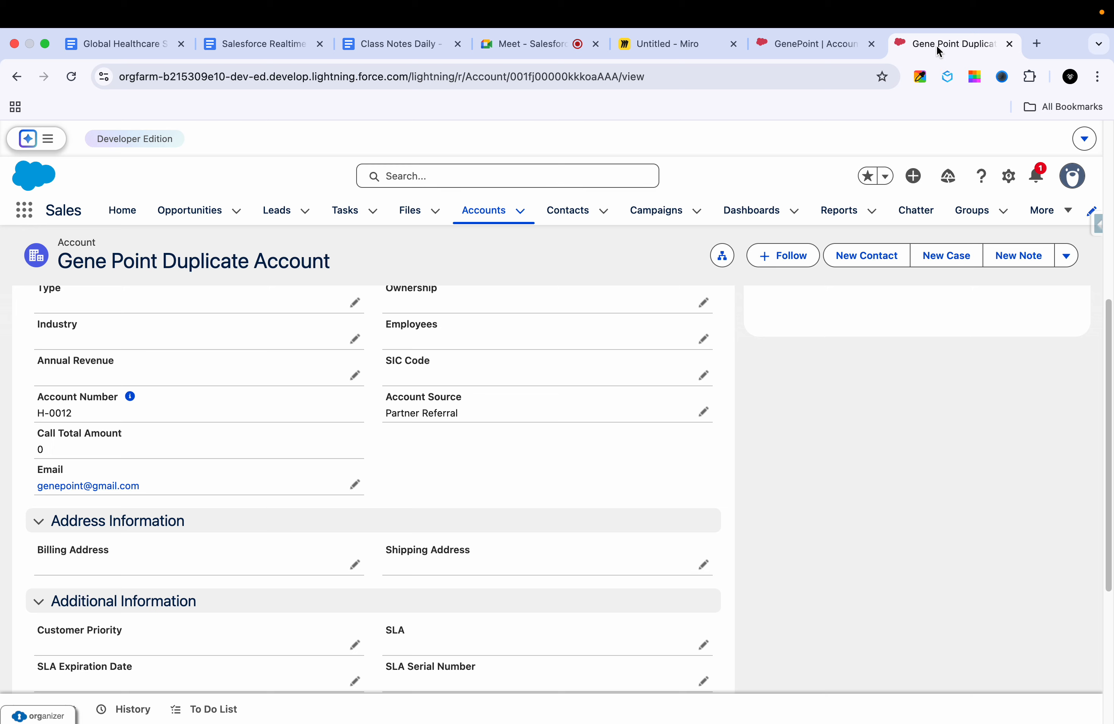
left_click(810, 43)
left_click(943, 47)
left_click(859, 47)
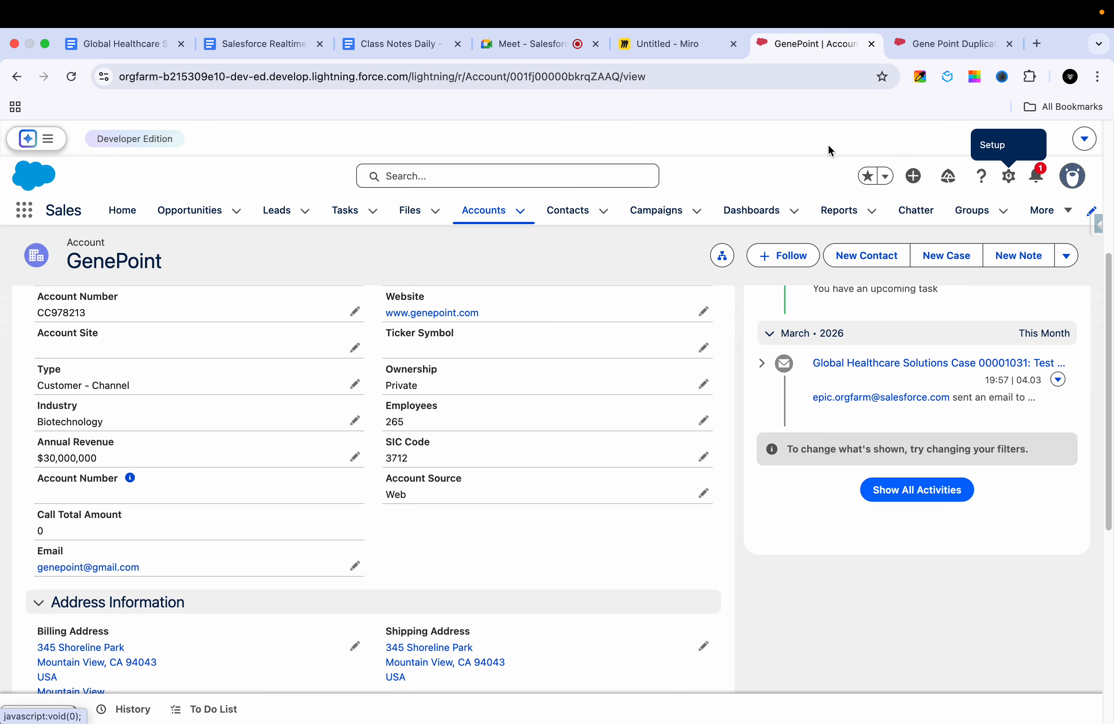
Step: Return to the Gene Point Duplicate Account record and open Salesforce Setup from it
left_click(951, 46)
left_click(1008, 176)
left_click(907, 214)
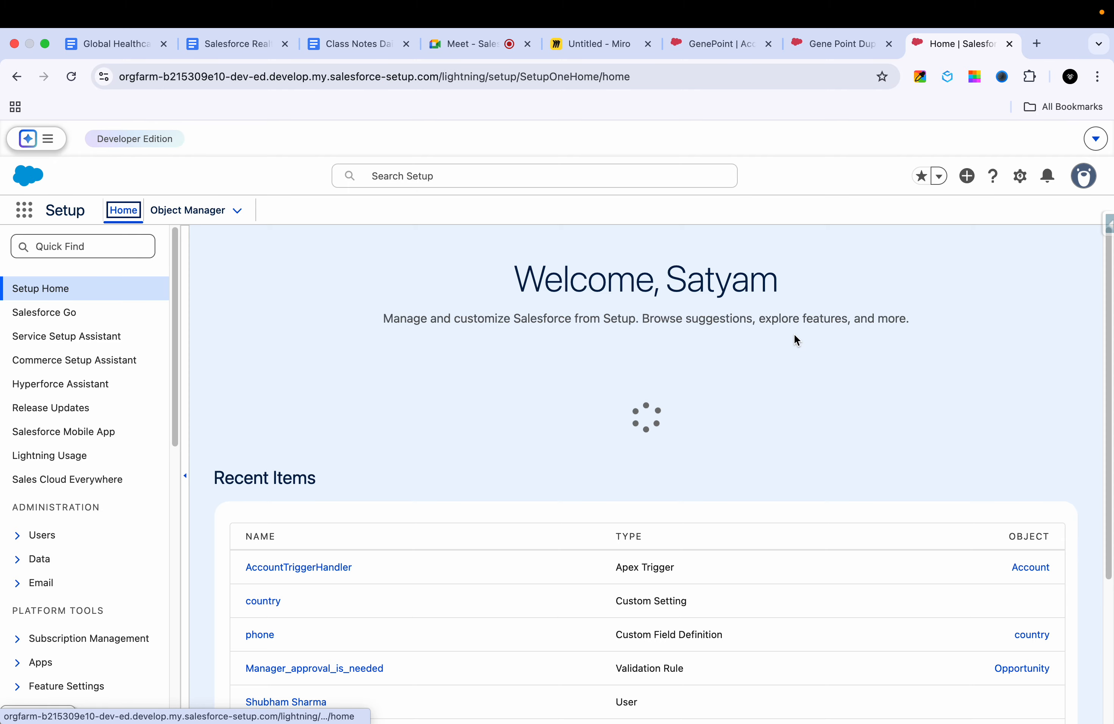
Step: Search Setup for "dup" and open the Matching Rules page under Duplicate Management
left_click(80, 248)
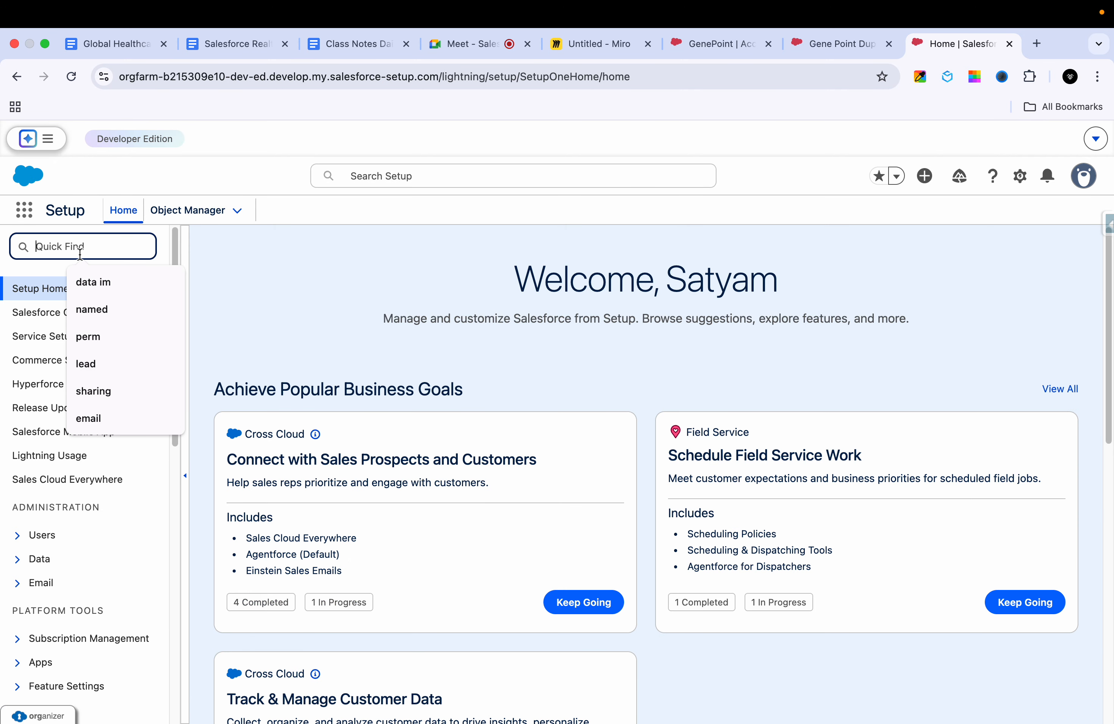
type("matching")
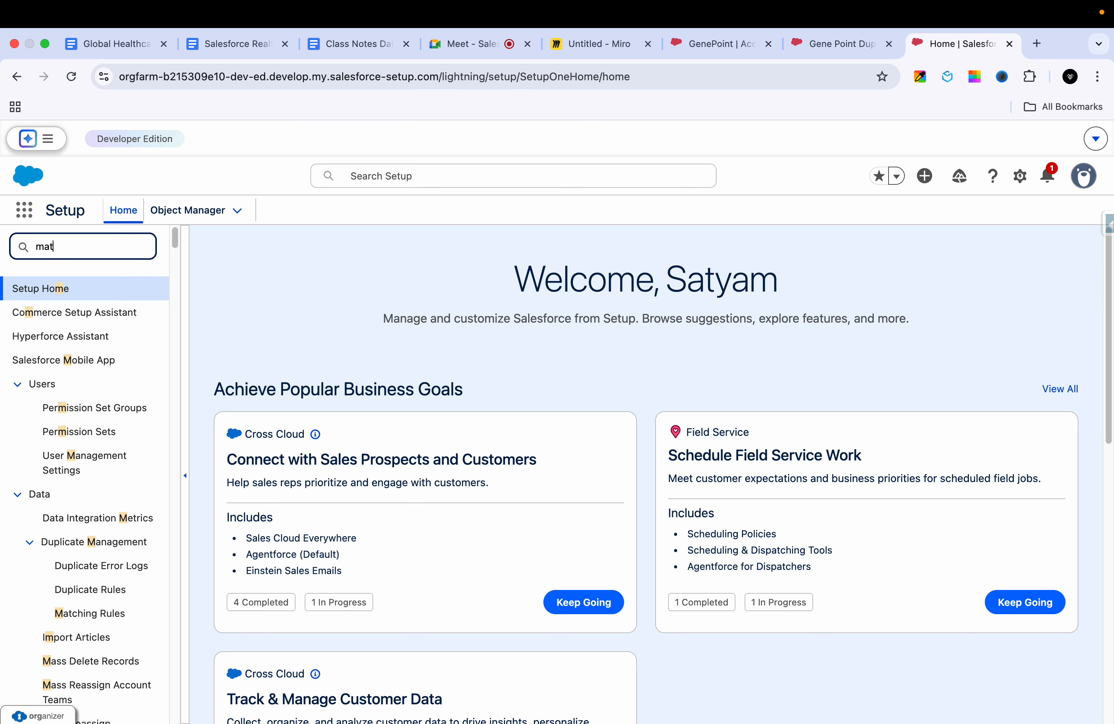
key("BackSpace")
key("BackSpace")
key("BackSpace")
key("BackSpace")
key("BackSpace")
key("BackSpace")
key("BackSpace")
key("BackSpace")
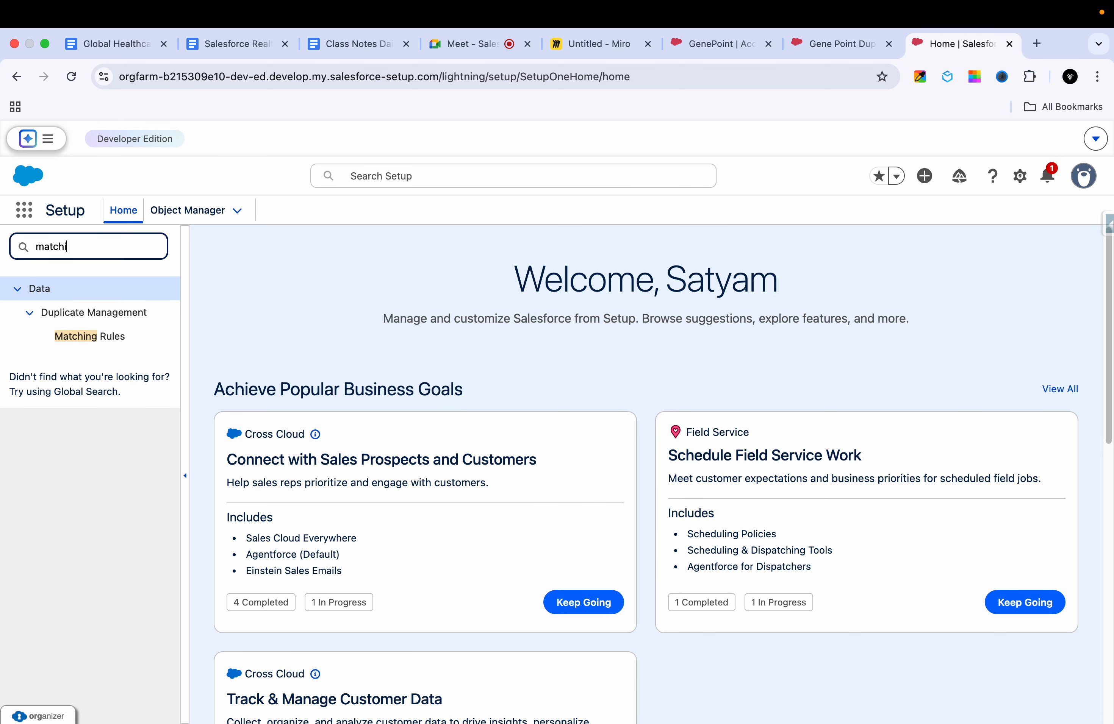
type("dup")
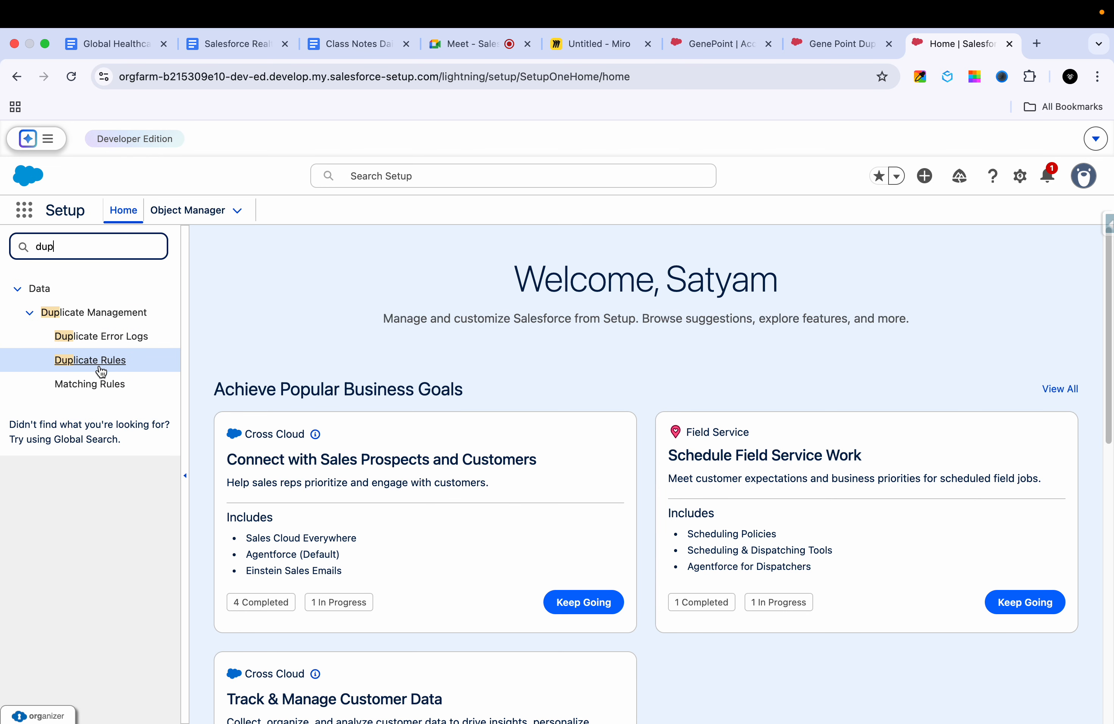
left_click(101, 387)
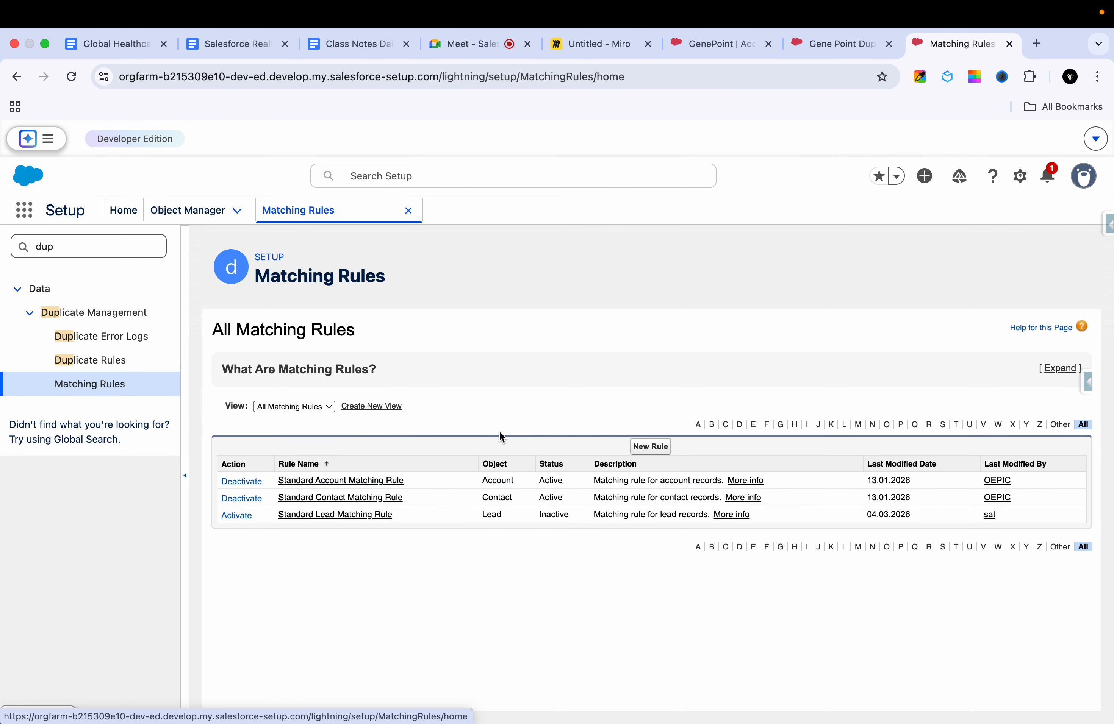
Step: Create a new matching rule for the Account object and proceed to its configuration
left_click(650, 449)
left_click(446, 467)
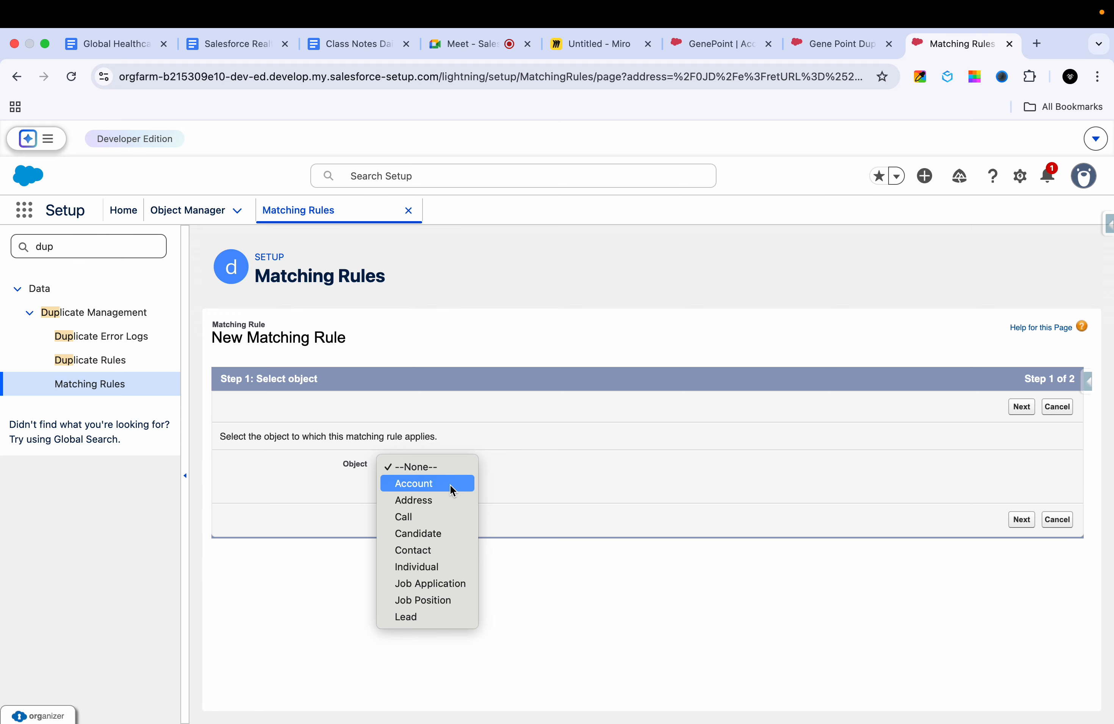
left_click(450, 484)
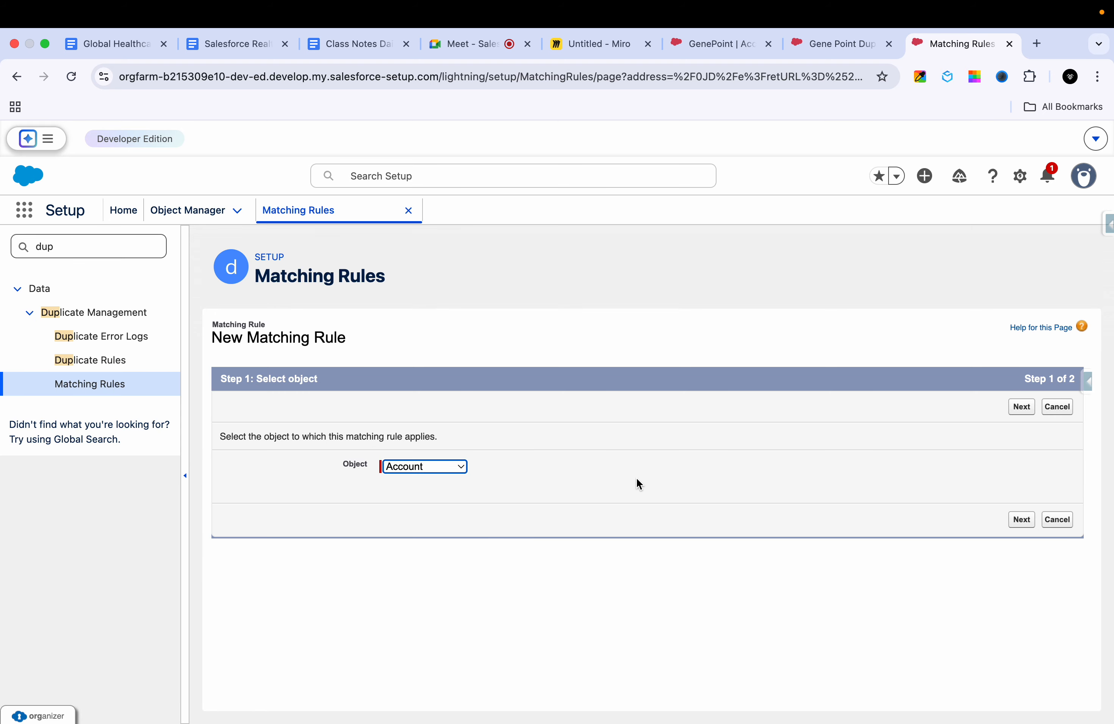
left_click(1015, 519)
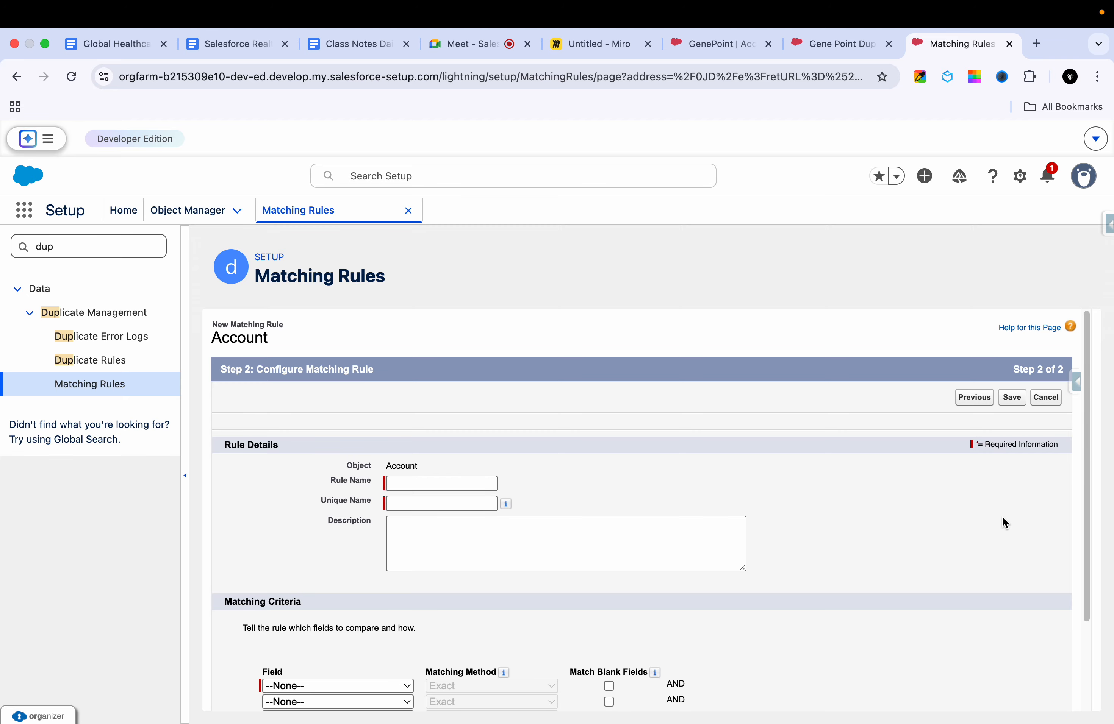
Step: Name the matching rule "Find the Duplicate Account with Email" and let its Unique Name fill in, leaving the Description blank
scroll(790, 491, "down", 3)
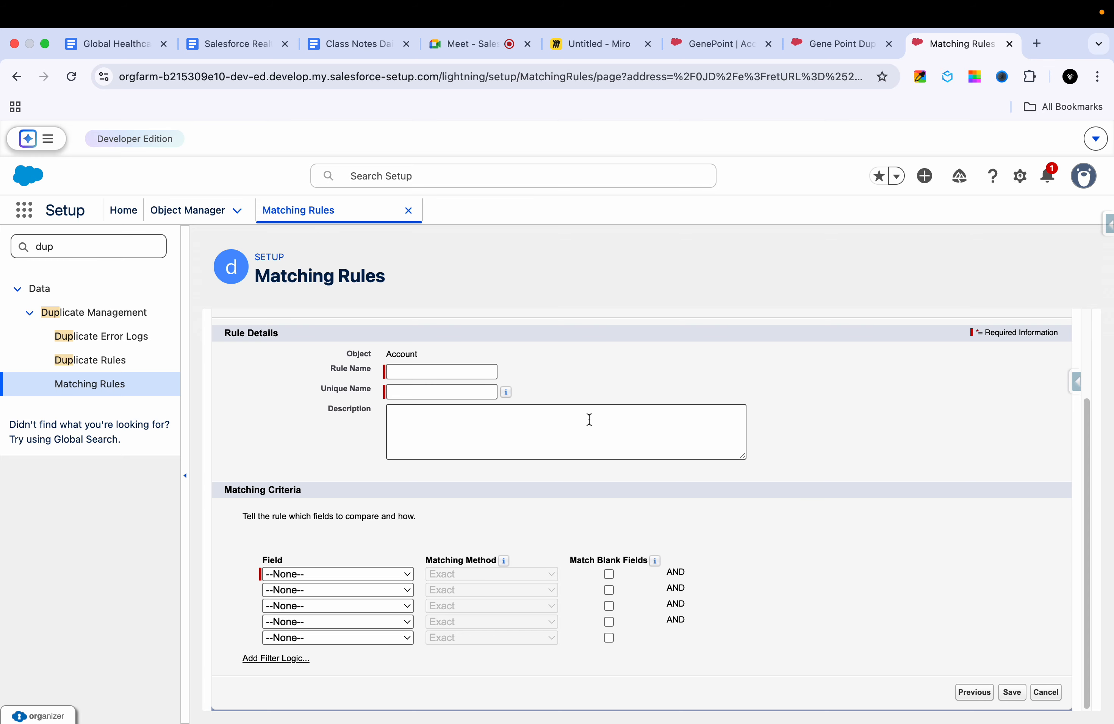
left_click(446, 377)
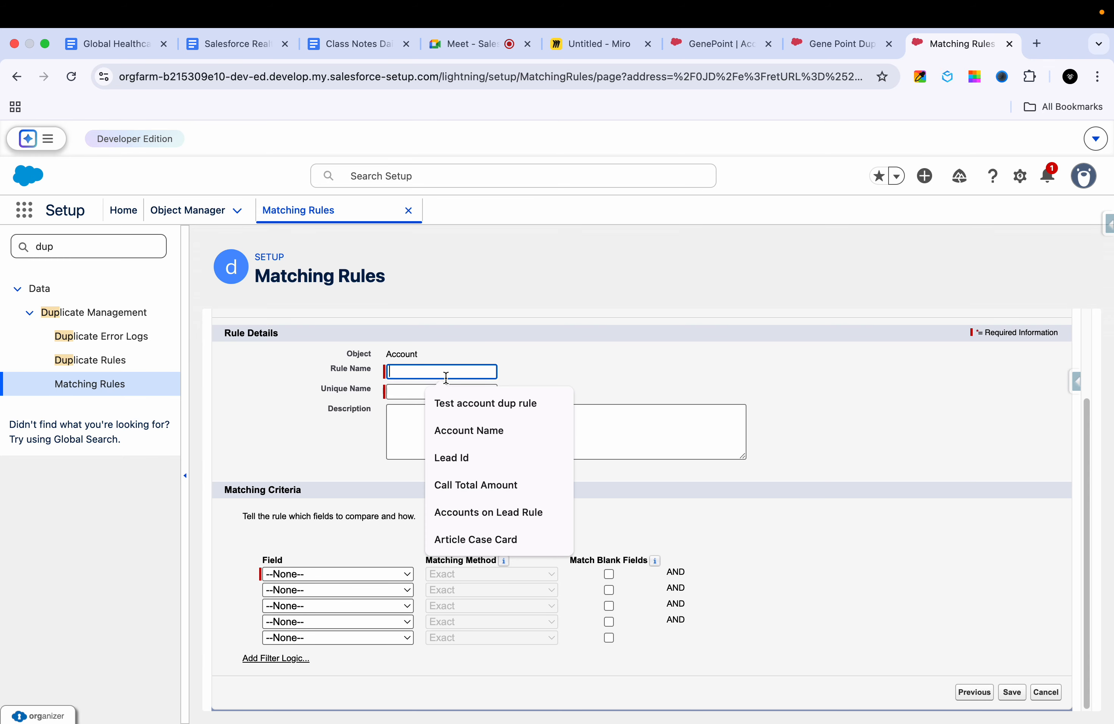
type("F")
key("BackSpace")
type("Find the Dup")
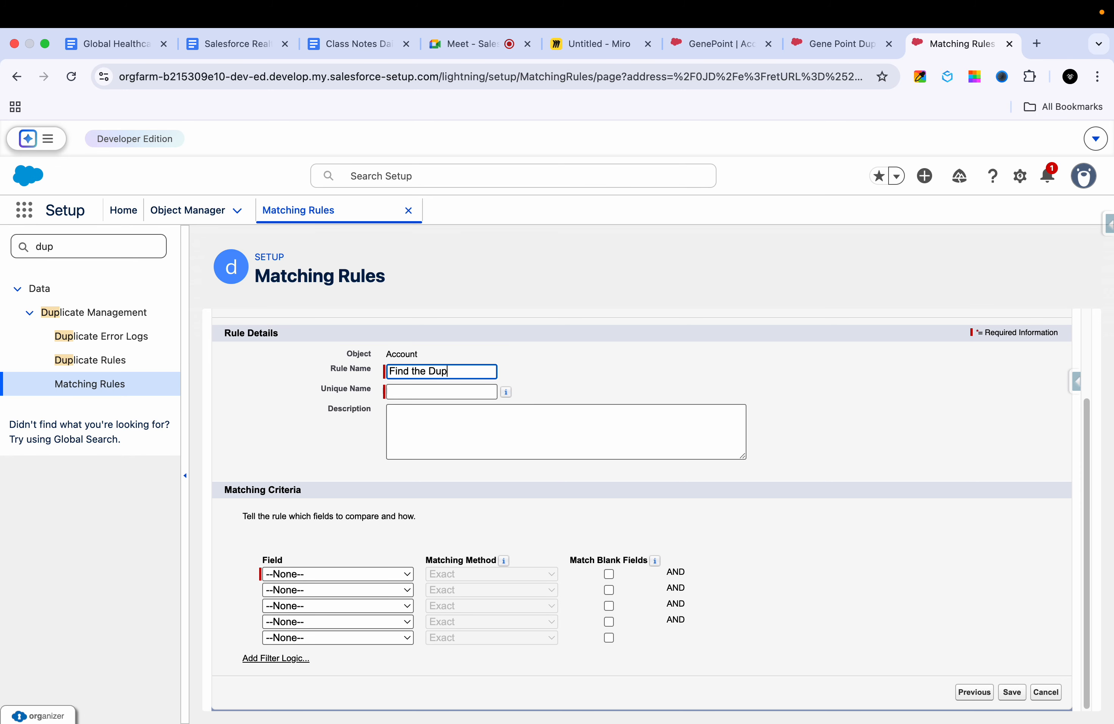
type("licate Account with Email")
left_click(465, 409)
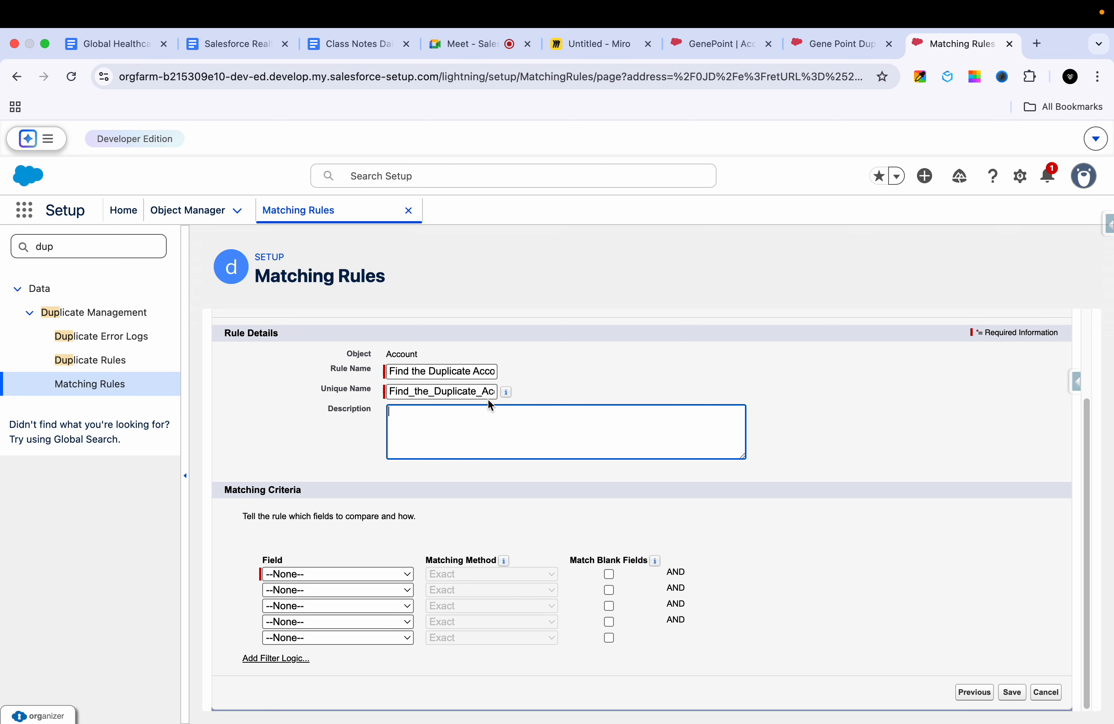
double_click(450, 396)
left_click(494, 434)
Step: Set the first matching criterion to the Email field with the Exact matching method
left_click(339, 575)
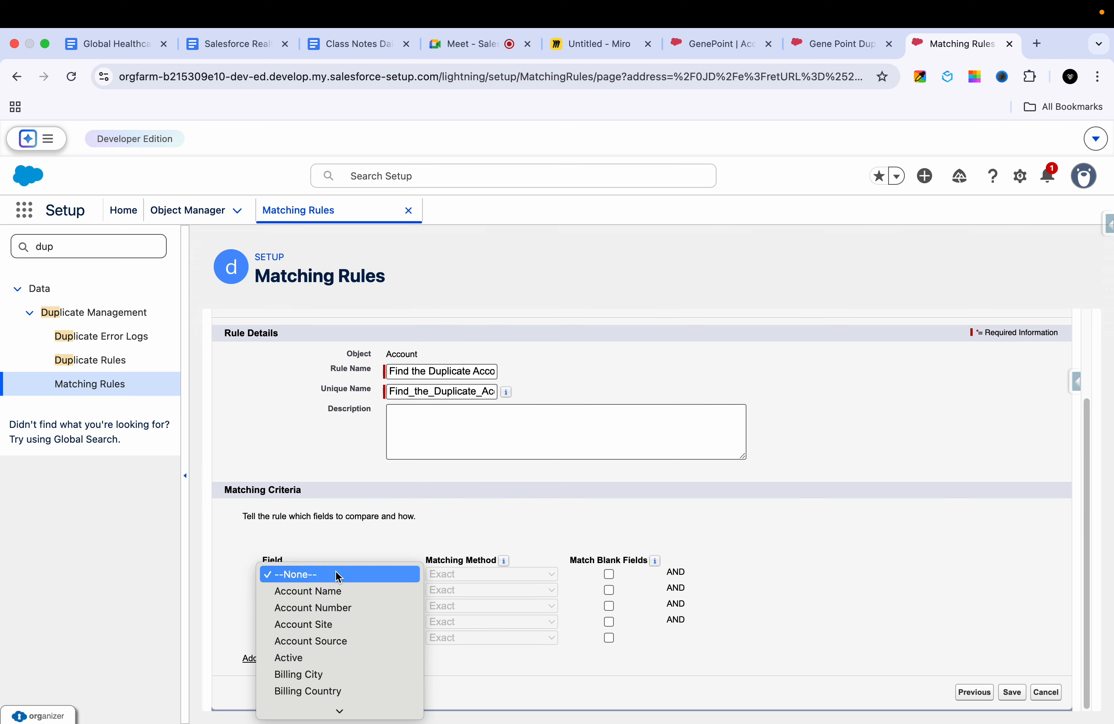
scroll(324, 625, "down", 5)
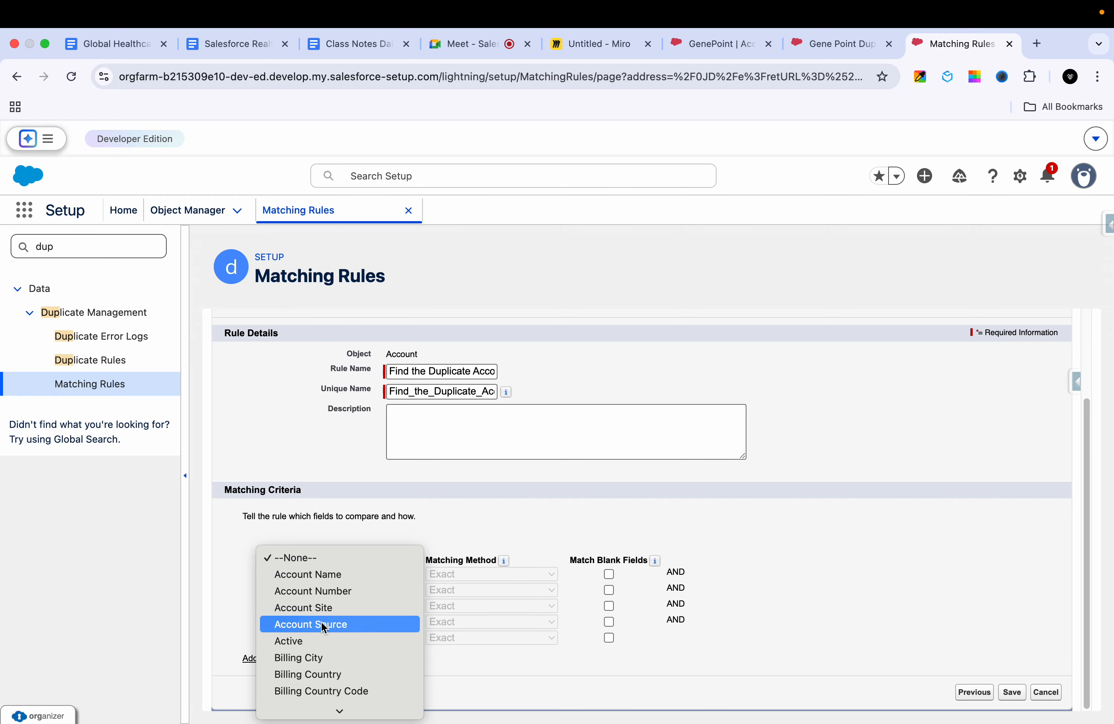
scroll(313, 658, "down", 5)
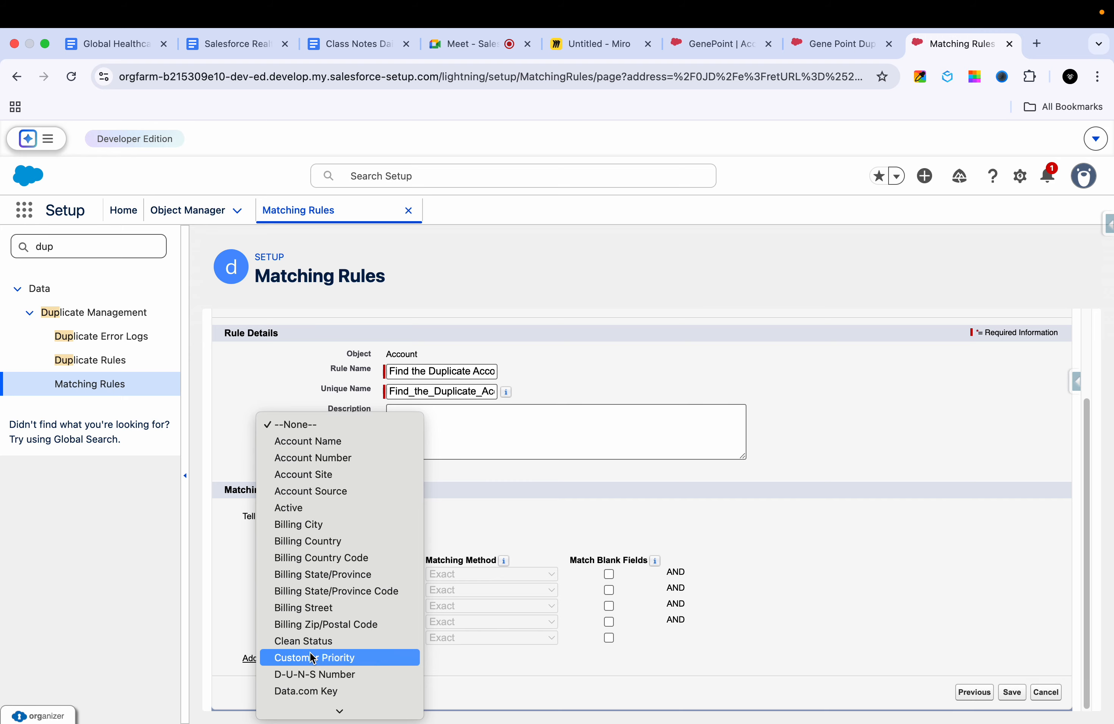
left_click(299, 673)
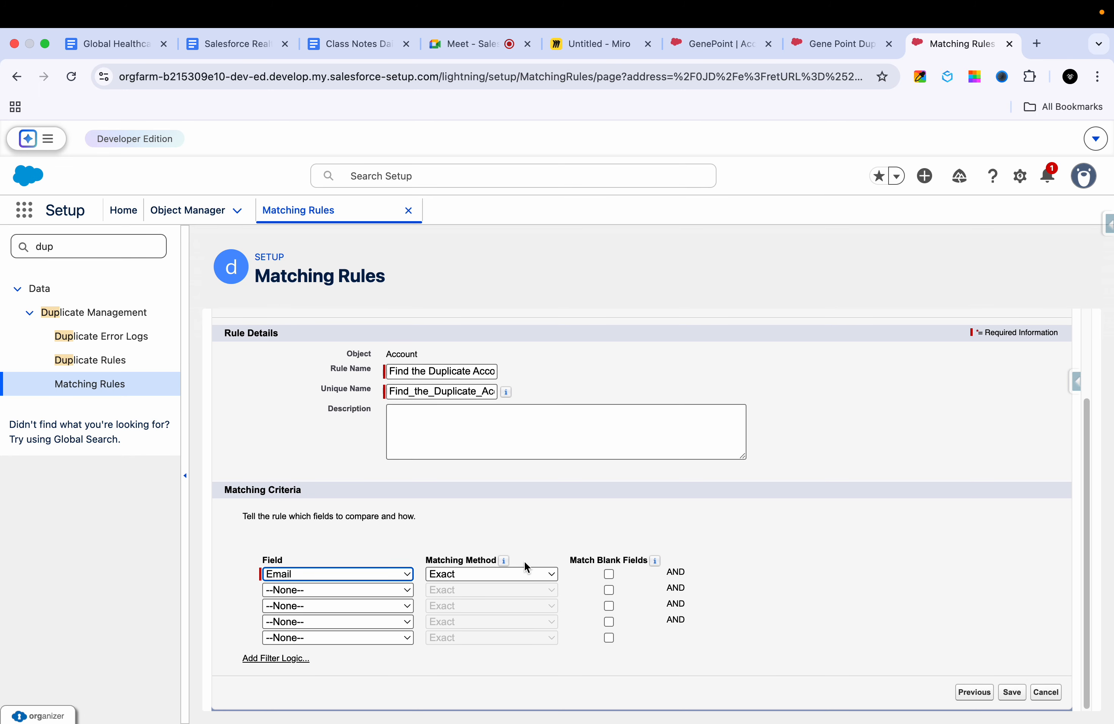
left_click(513, 574)
left_click(523, 574)
left_click(523, 574)
left_click(488, 529)
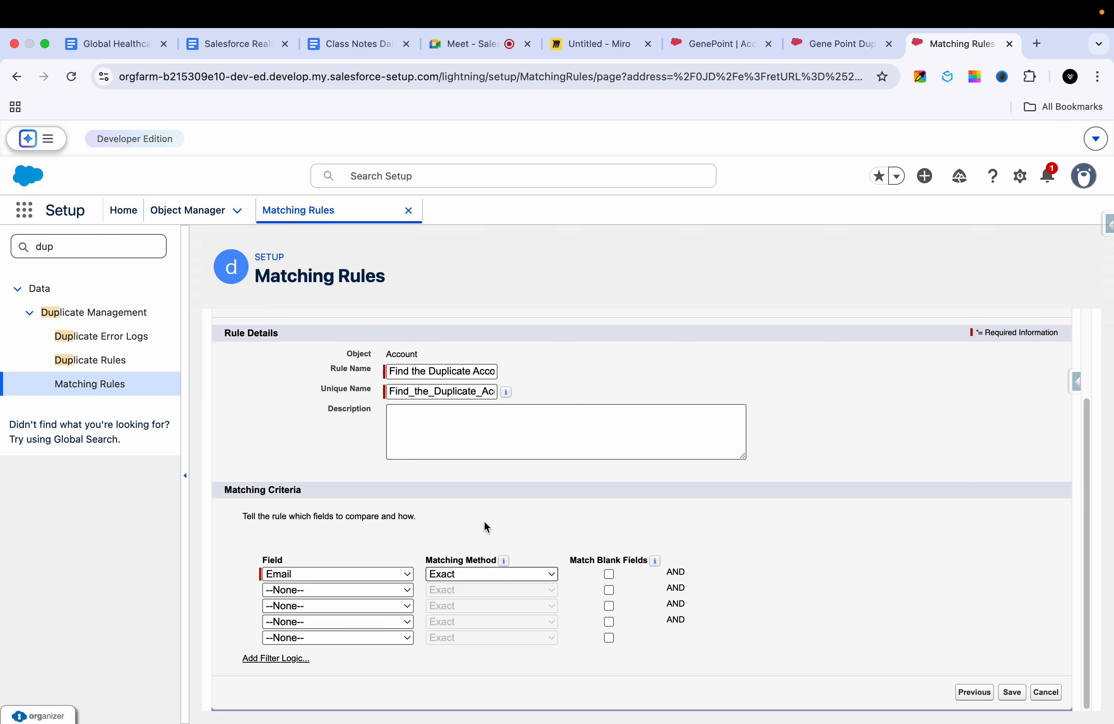
Step: Try Account Site as the second matching criterion's field and replace it with Account Name
left_click(385, 591)
left_click(344, 639)
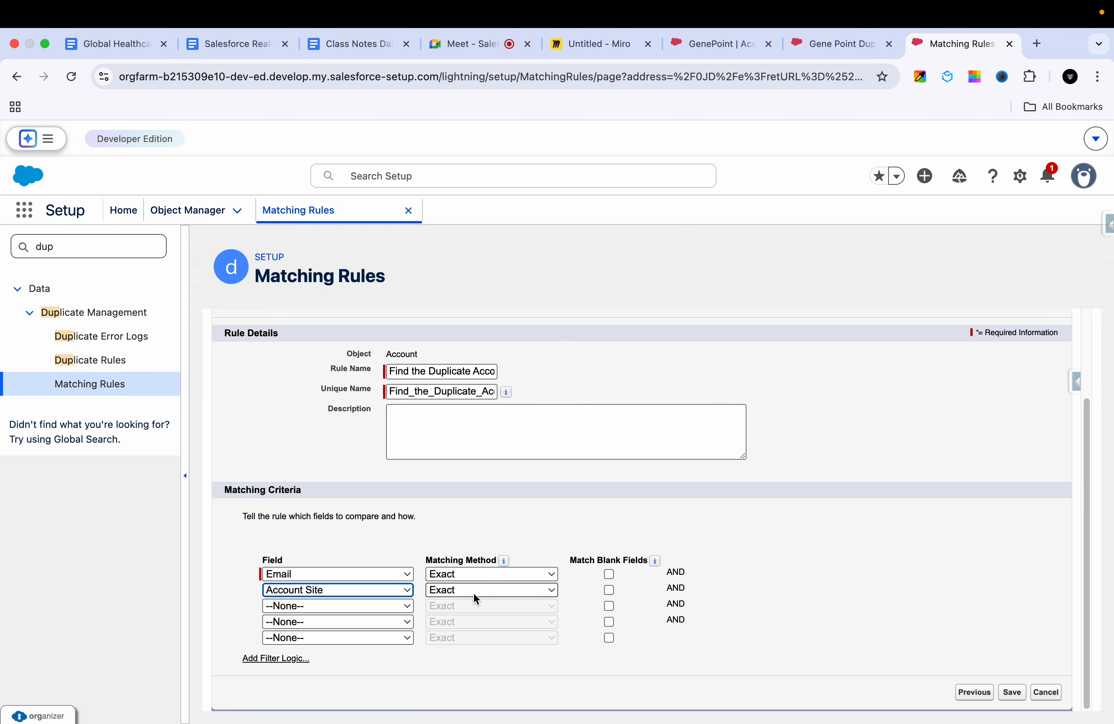
left_click(474, 593)
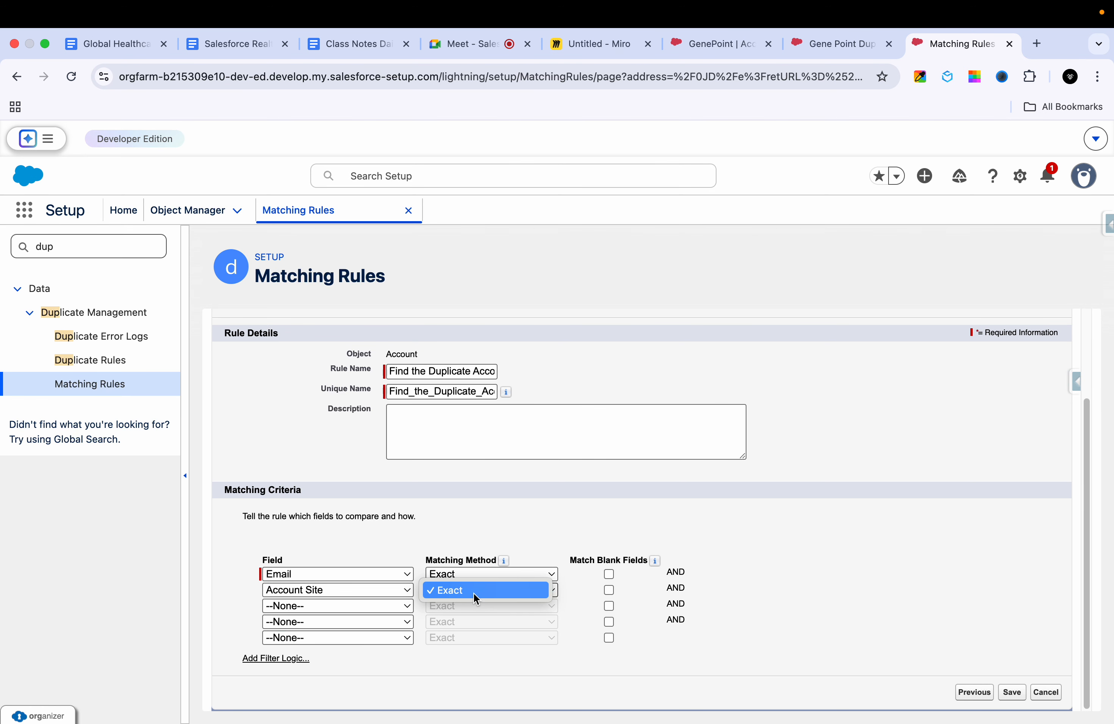
left_click(348, 589)
left_click(349, 589)
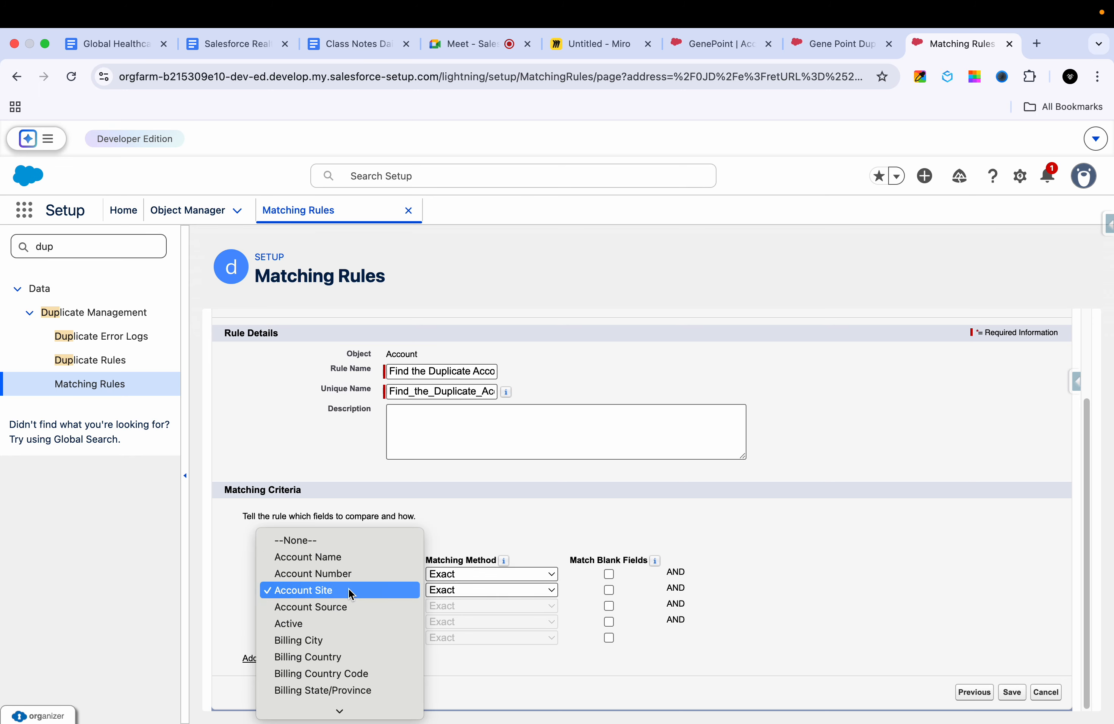
left_click(354, 561)
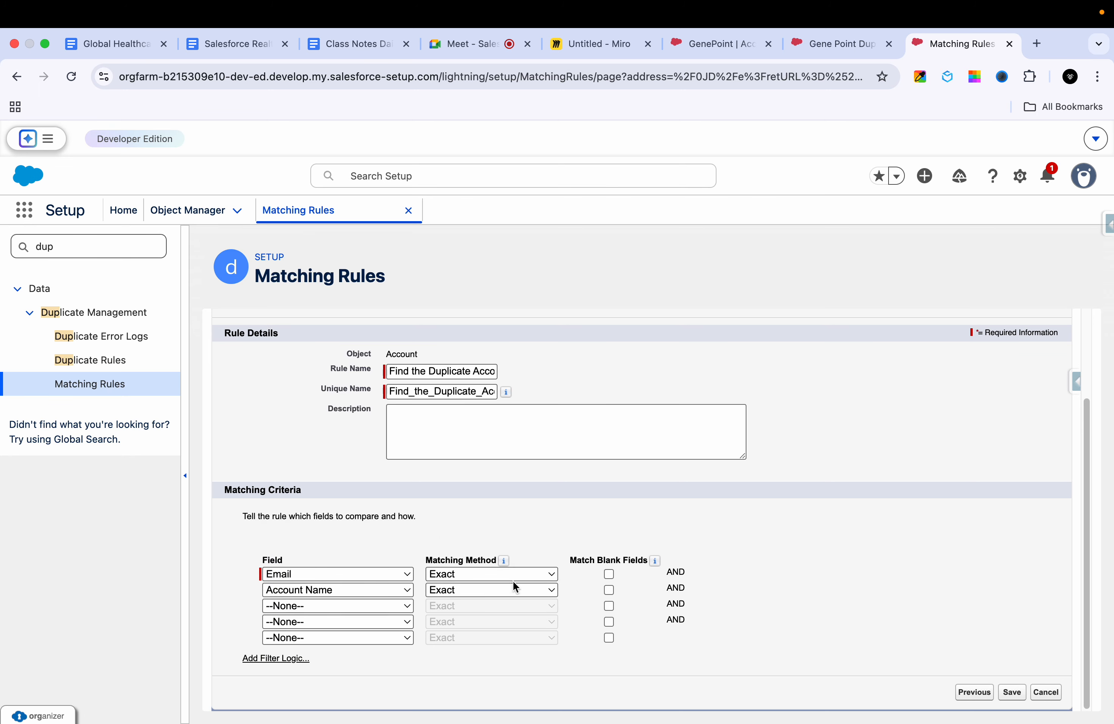
Step: Examine the matching methods offered for the Account Name criterion, leaving Exact selected and the Email criterion as set
left_click(492, 591)
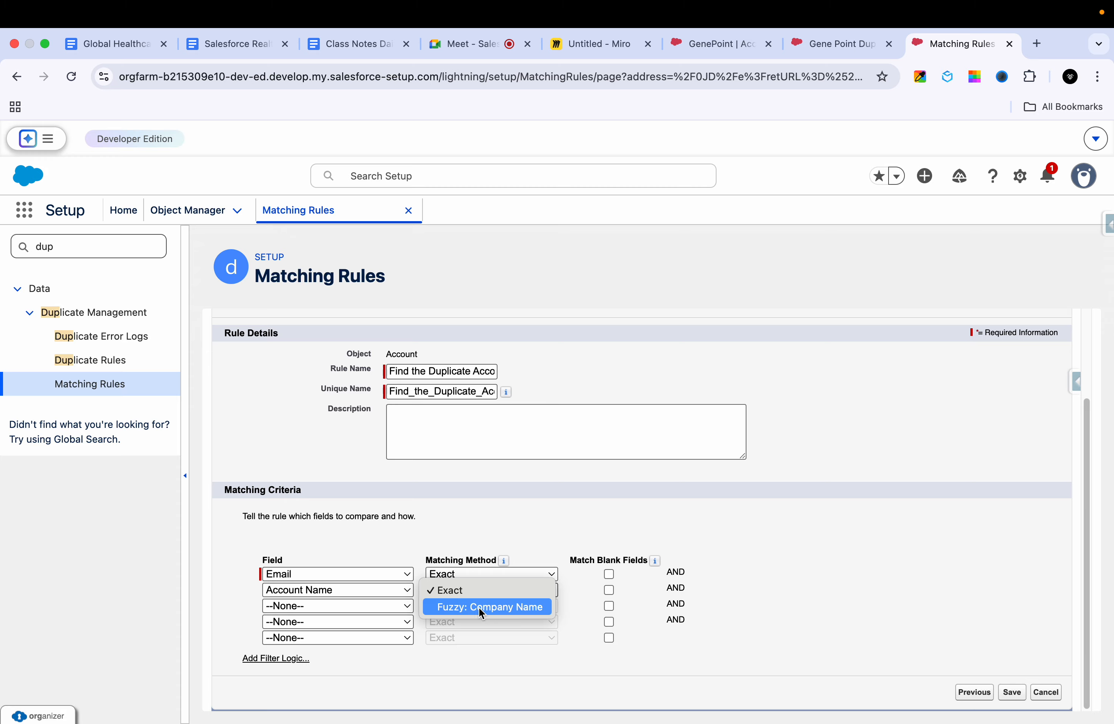
left_click(546, 530)
mouse_move(505, 561)
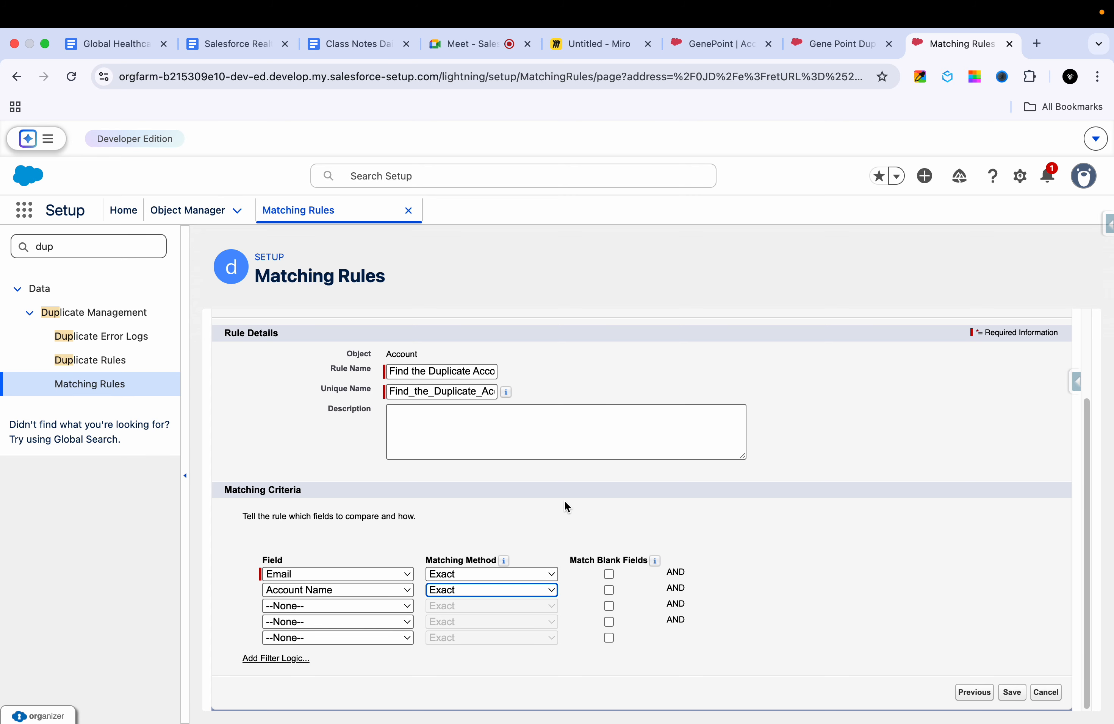
left_click(385, 571)
left_click(534, 545)
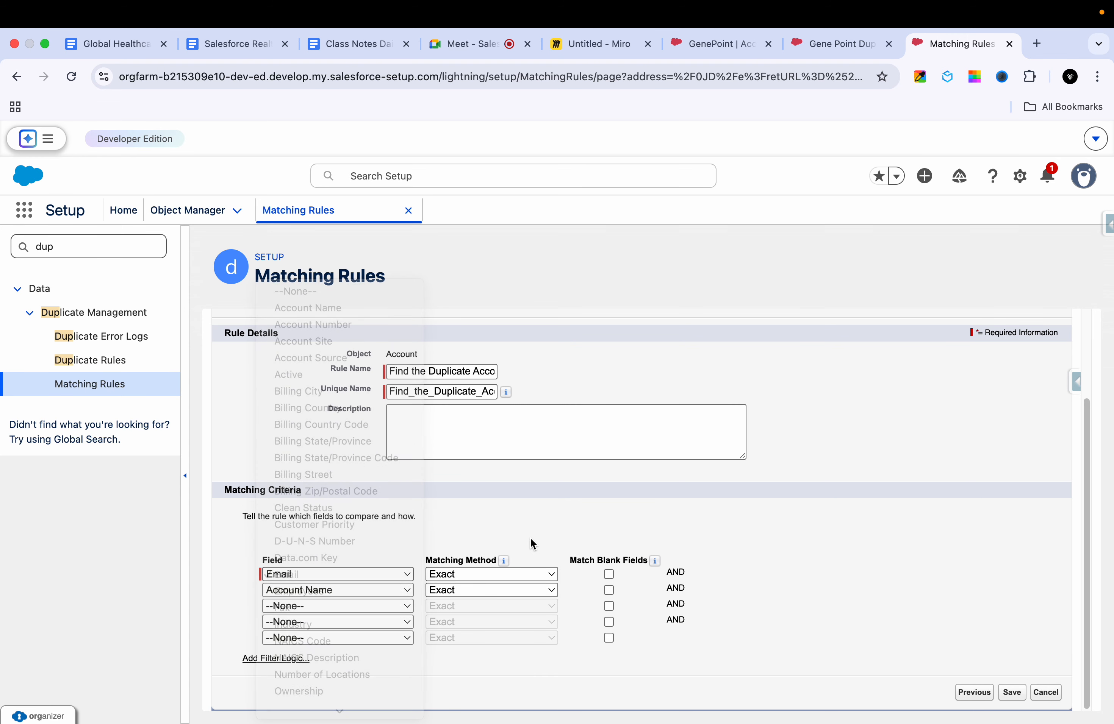
Step: Switch to the Miro board and handwrite an underlined "A1" and an "A2" in the empty area below the duplicate notes
left_click(608, 53)
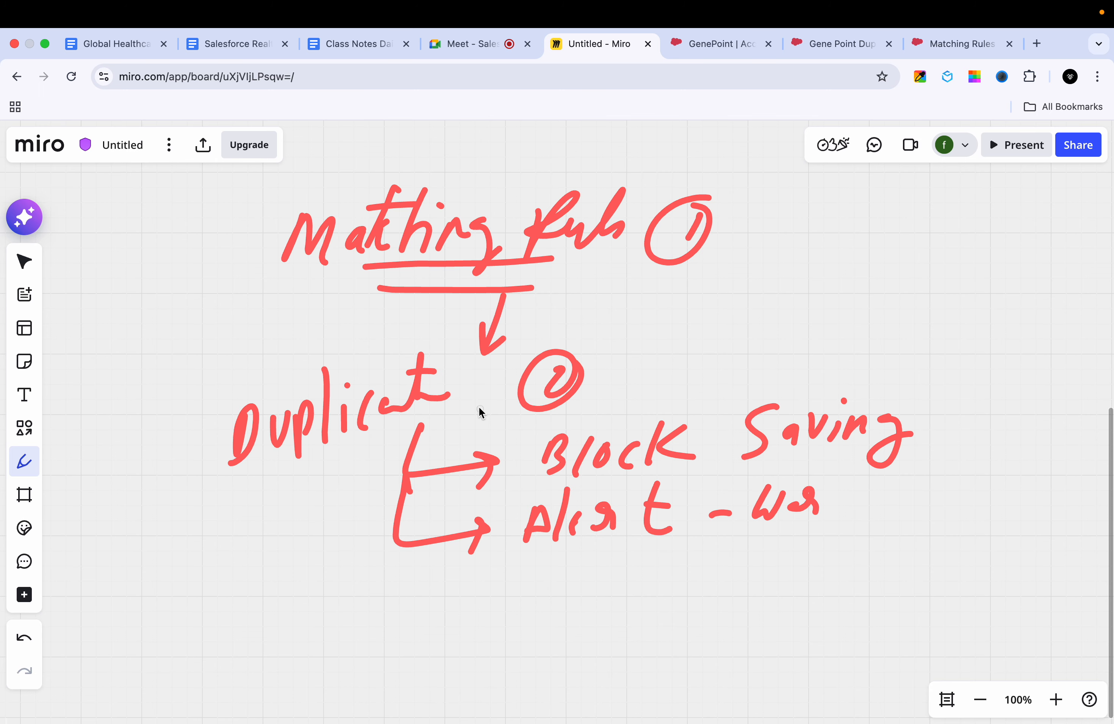
scroll(511, 576, "down", 10)
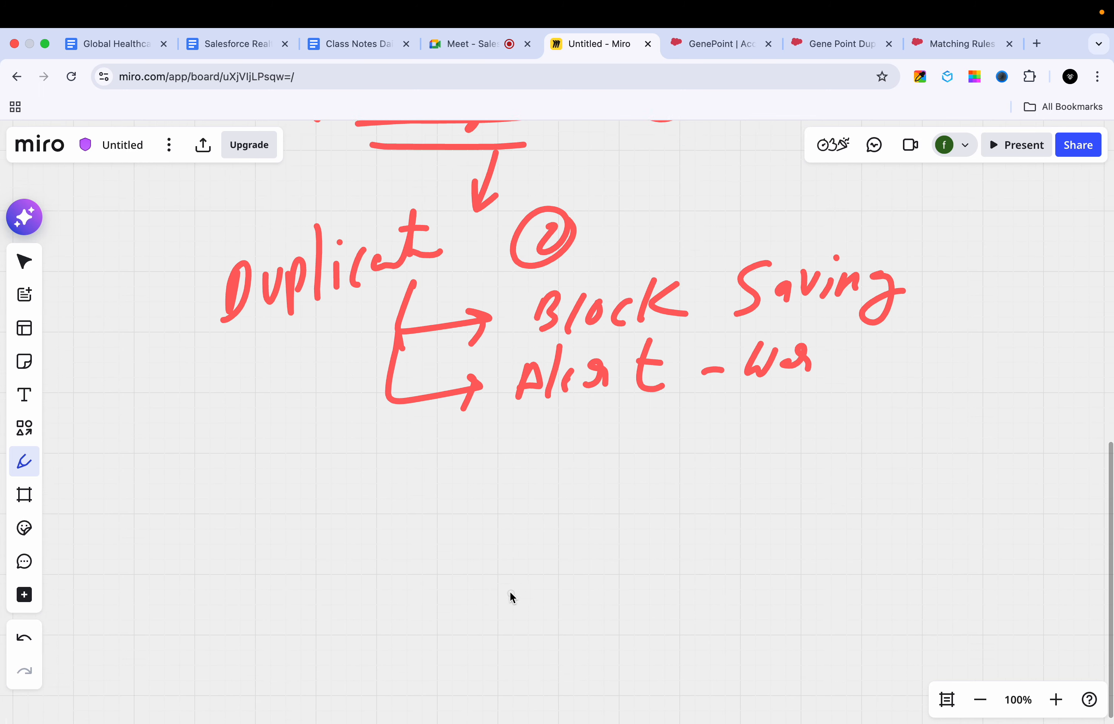
scroll(528, 659, "up", 5)
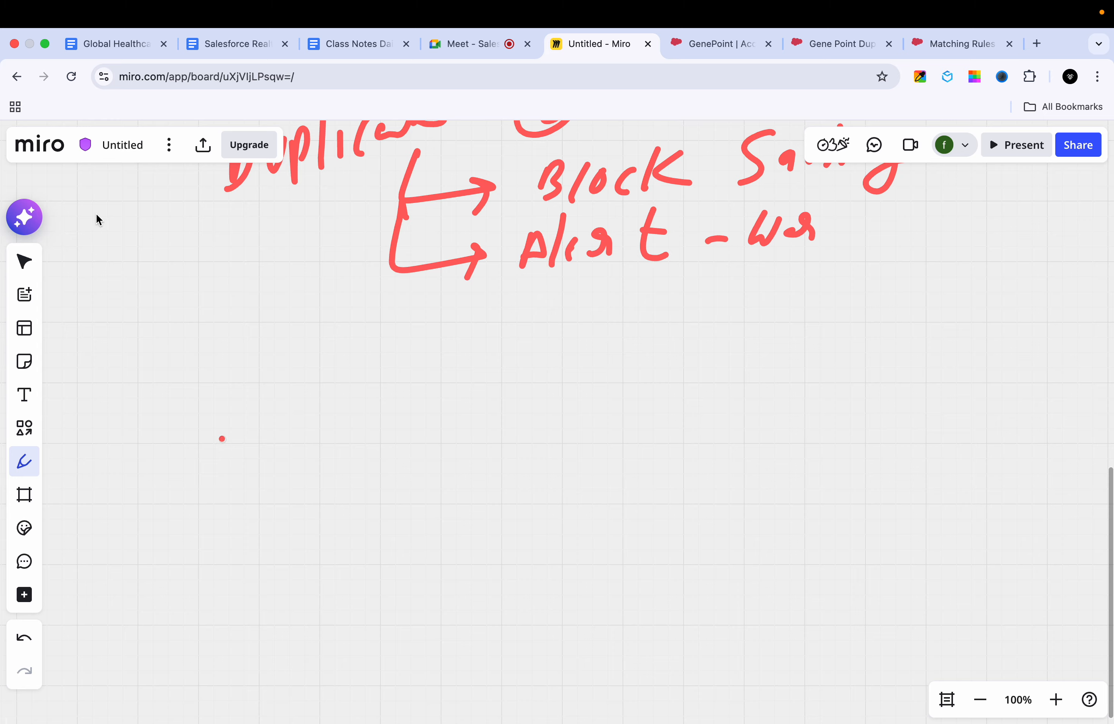
left_click_drag(112, 402, 188, 406)
left_click_drag(445, 378, 451, 335)
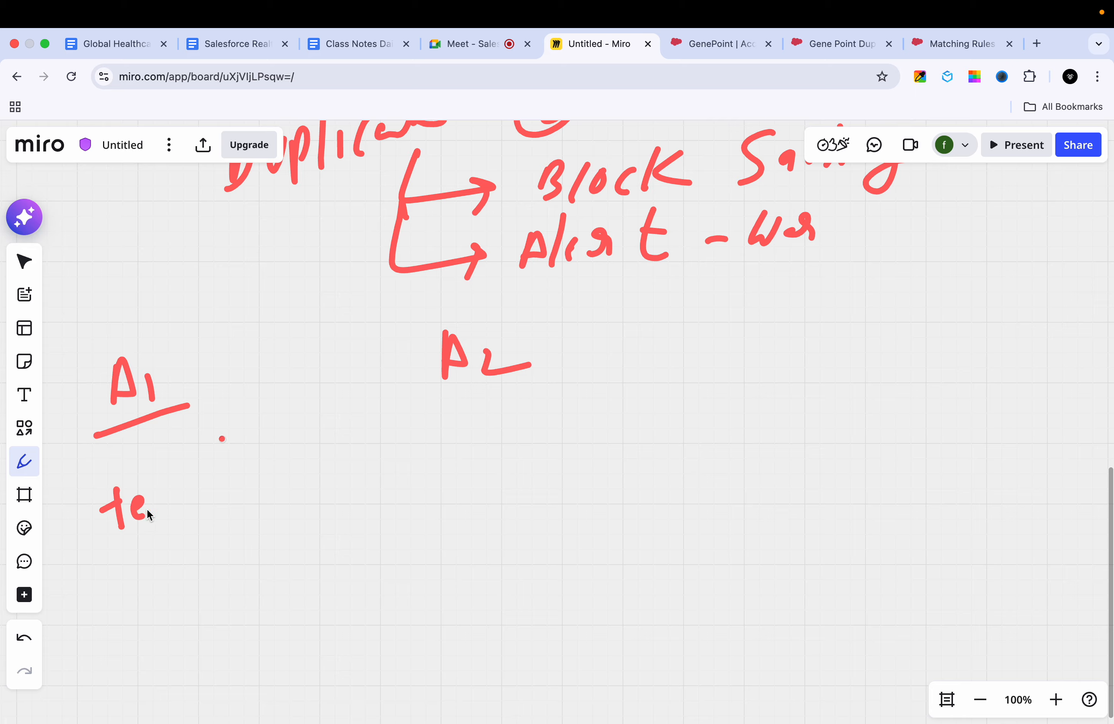
Step: Handwrite a sample e-mail address under the A1 heading
mouse_move(281, 452)
left_mouse_down()
mouse_move(269, 448)
mouse_move(267, 506)
left_mouse_up()
left_click_drag(282, 491, 286, 453)
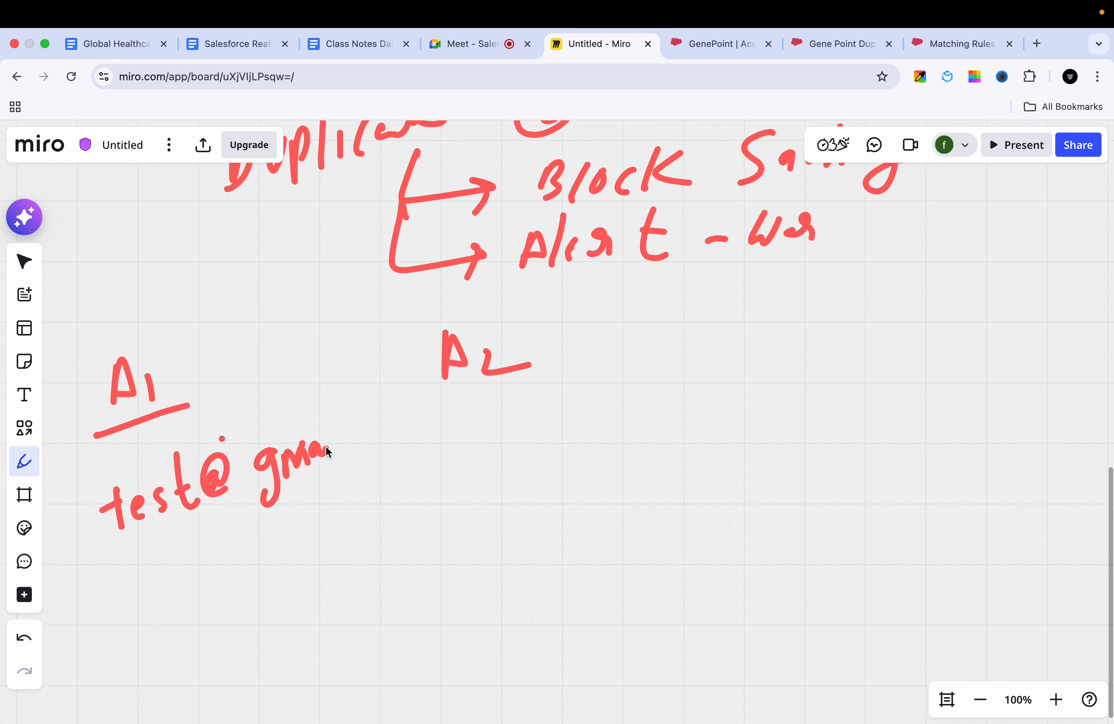
left_click_drag(398, 433, 403, 443)
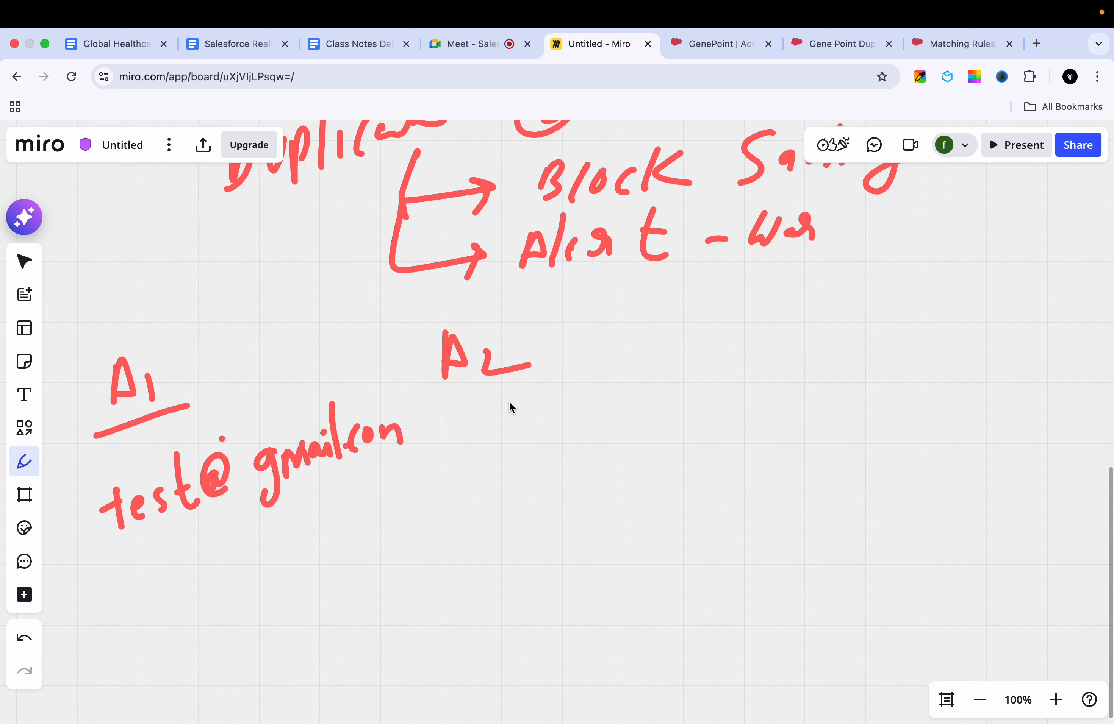
Step: Handwrite the same sample e-mail address under A2 and underline both addresses
left_click_drag(555, 408, 552, 437)
left_click_drag(574, 376, 580, 415)
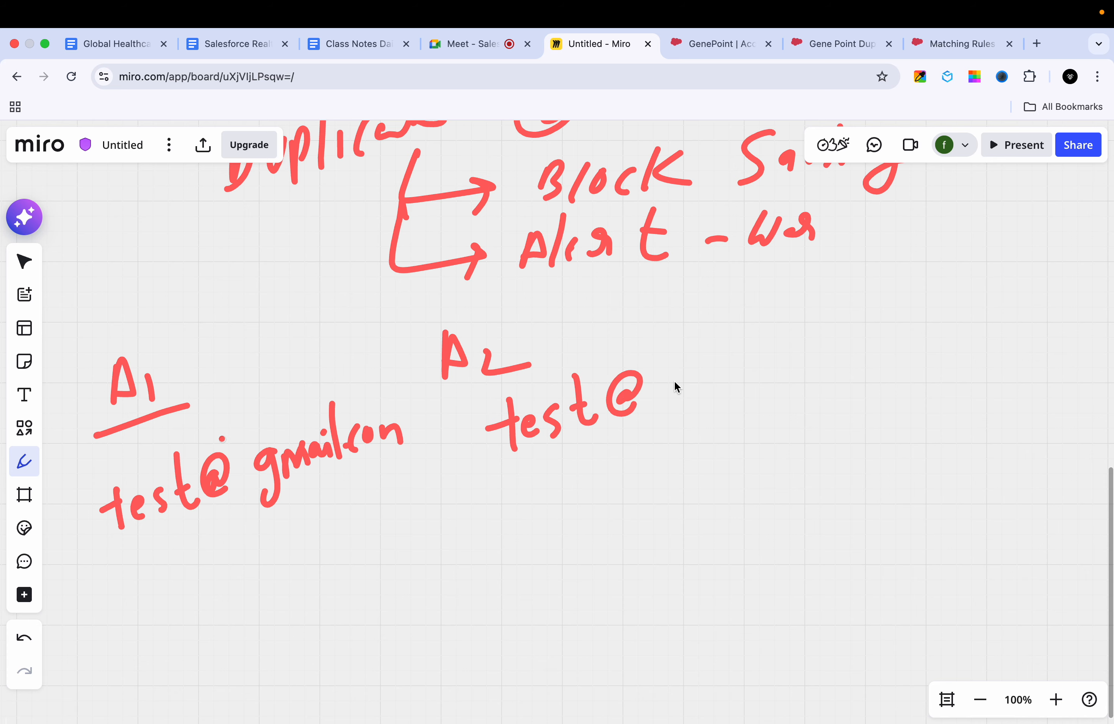
left_click_drag(668, 382, 663, 422)
left_click_drag(681, 381, 686, 381)
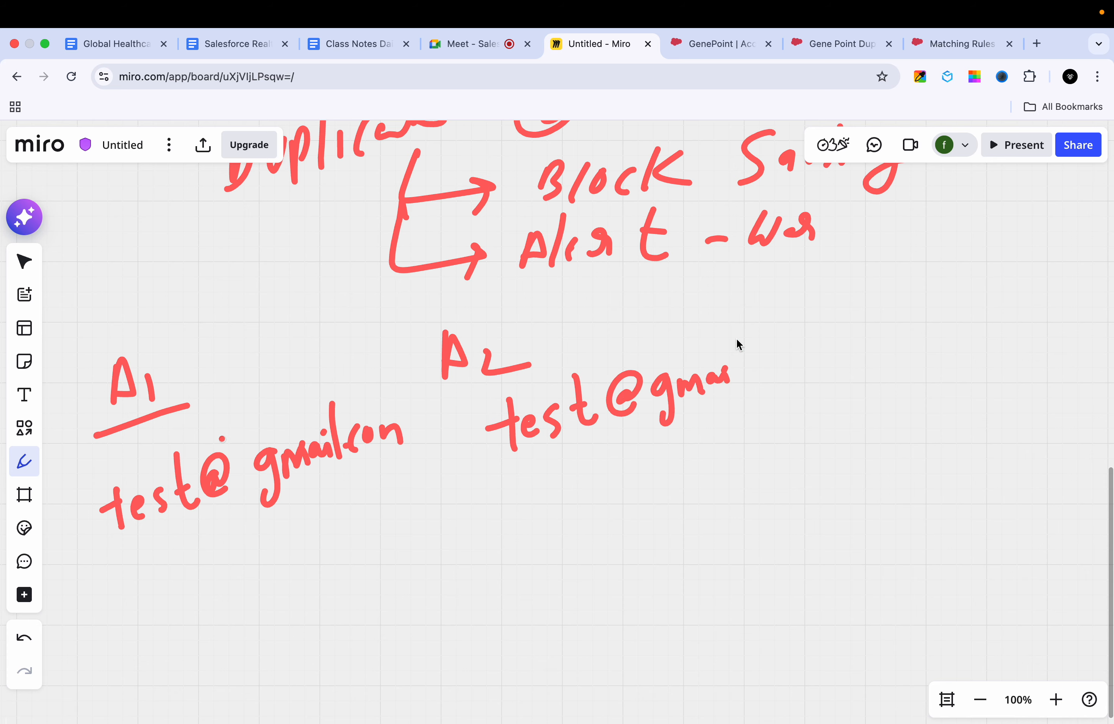
left_click_drag(820, 349, 846, 365)
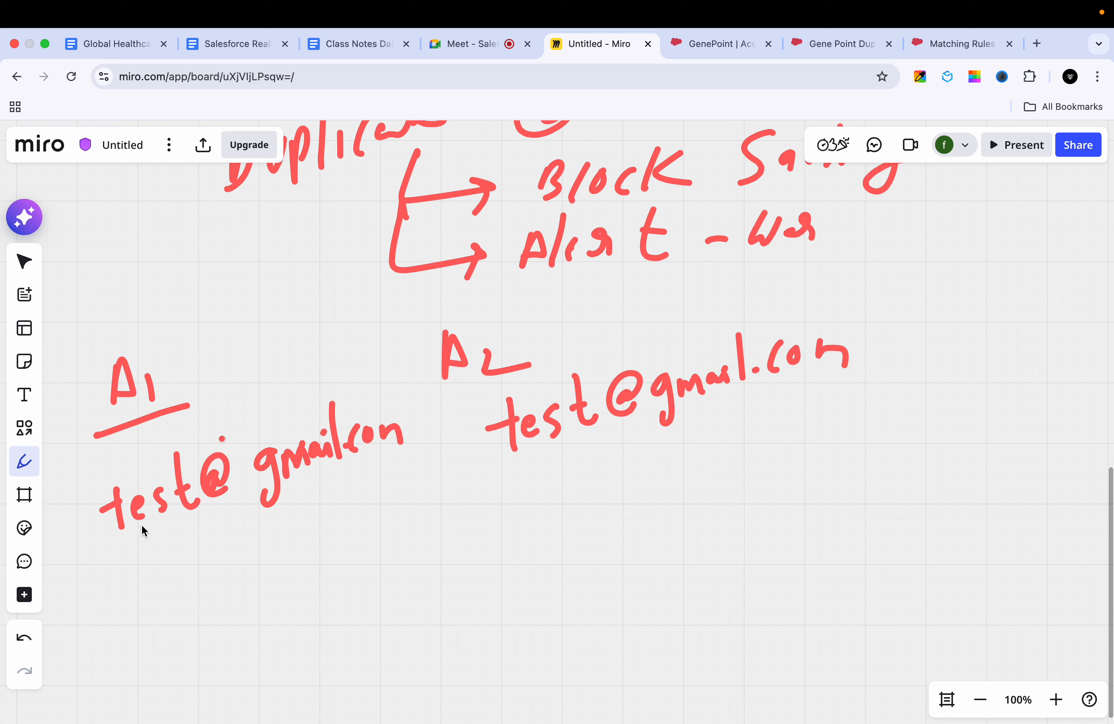
left_click_drag(134, 534, 346, 477)
left_click_drag(527, 471, 758, 424)
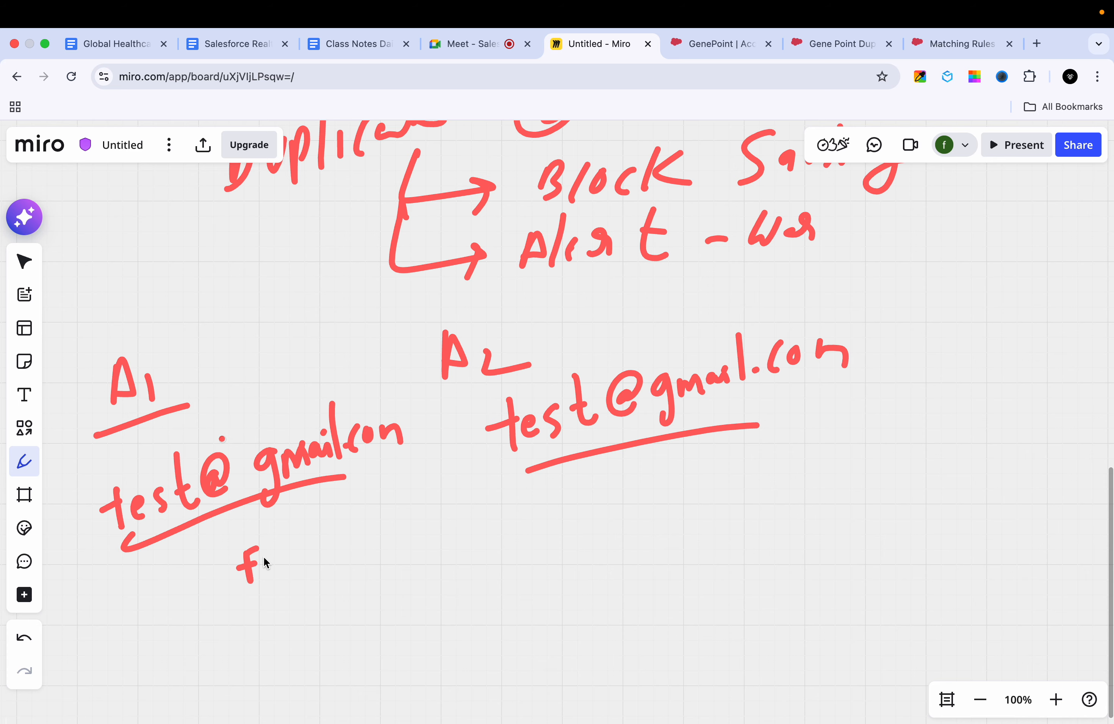
Step: Handwrite "Fuzzy" below the A1 e-mail address and underline it
left_click_drag(297, 558, 324, 555)
left_click_drag(299, 570, 386, 570)
left_click_drag(273, 598, 372, 575)
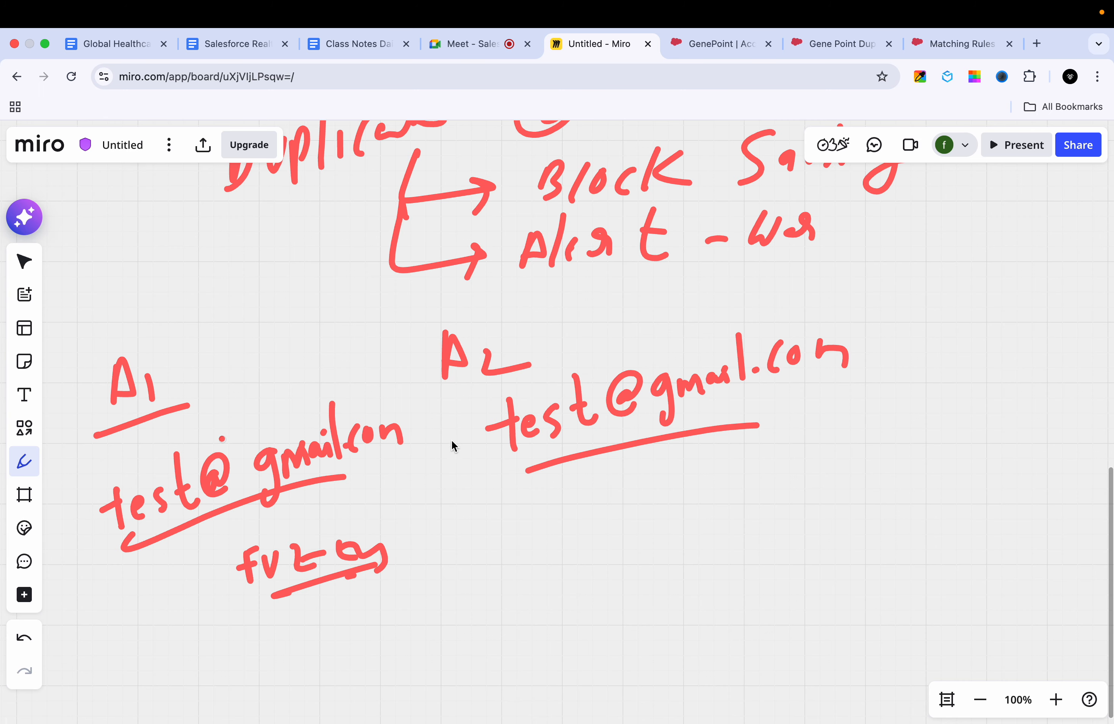
Step: Handwrite "GenePoint" below the Fuzzy label as the sample account name
scroll(446, 440, "down", 5)
scroll(445, 443, "down", 4)
left_click(300, 439)
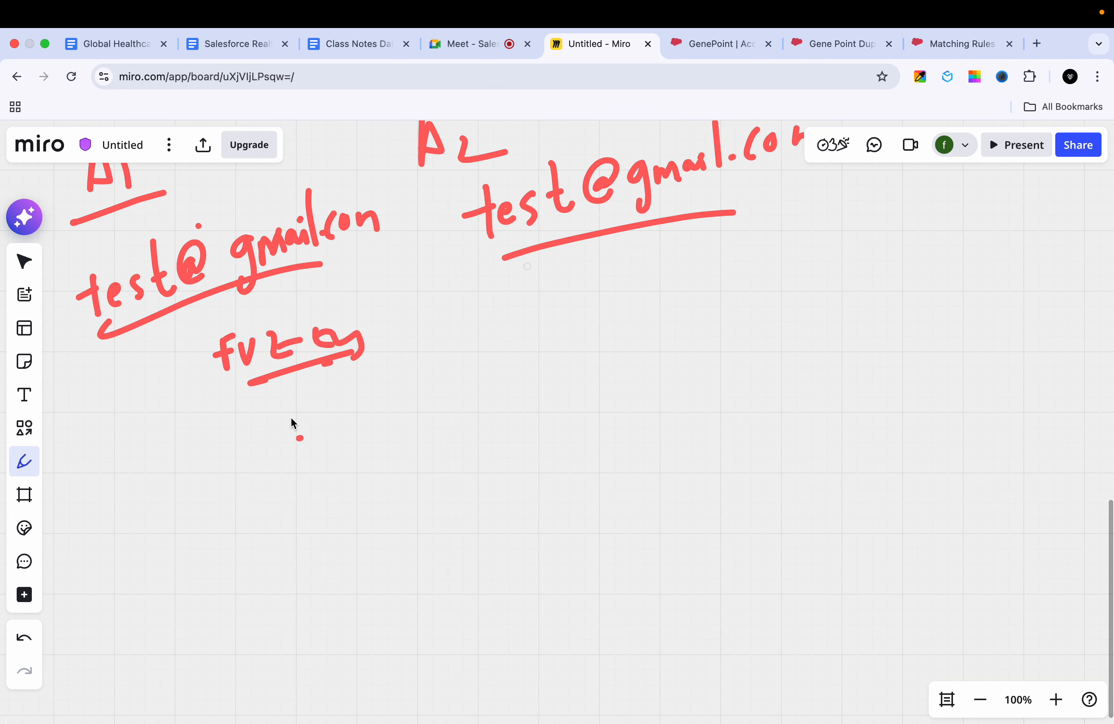
left_click_drag(312, 429, 305, 468)
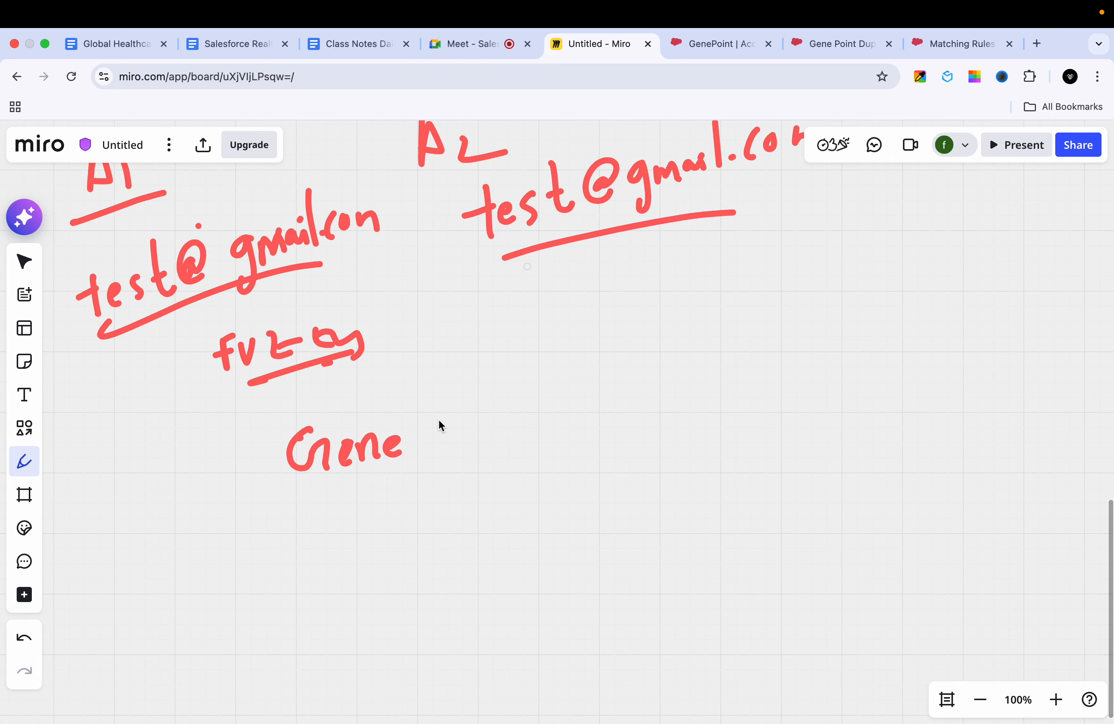
left_click_drag(441, 439, 451, 421)
mouse_move(471, 421)
left_mouse_down()
mouse_move(471, 446)
mouse_move(498, 411)
mouse_move(503, 428)
mouse_move(532, 400)
left_mouse_up()
left_click(467, 405)
left_click(530, 373)
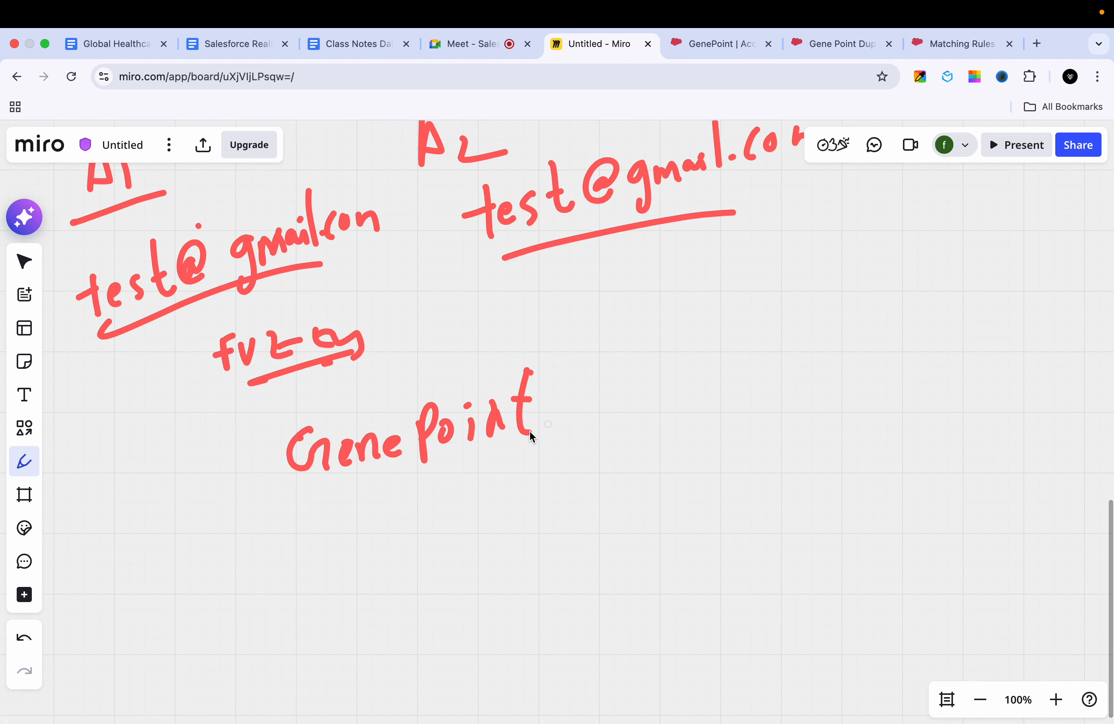
Step: Draw an arrow from GenePoint to the variant spelling "GenePOINT" and add a curved arrow linking the two names
left_click_drag(636, 401, 670, 394)
left_click_drag(659, 383, 663, 413)
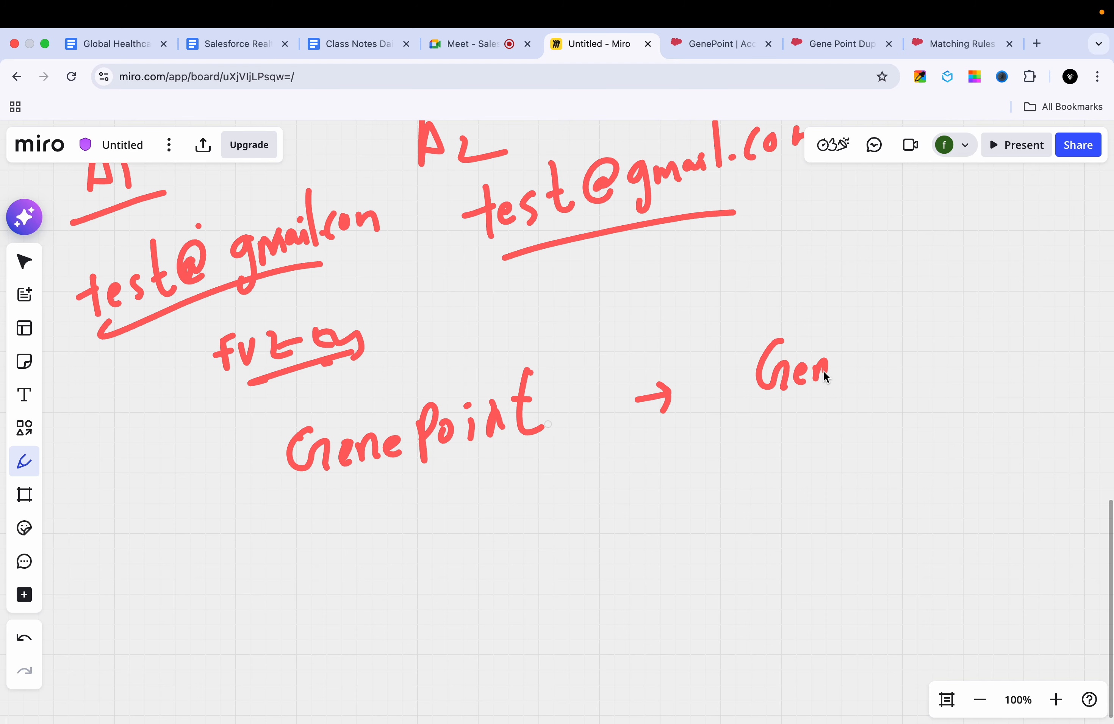
mouse_move(865, 341)
left_mouse_down()
mouse_move(863, 381)
mouse_move(867, 362)
left_mouse_up()
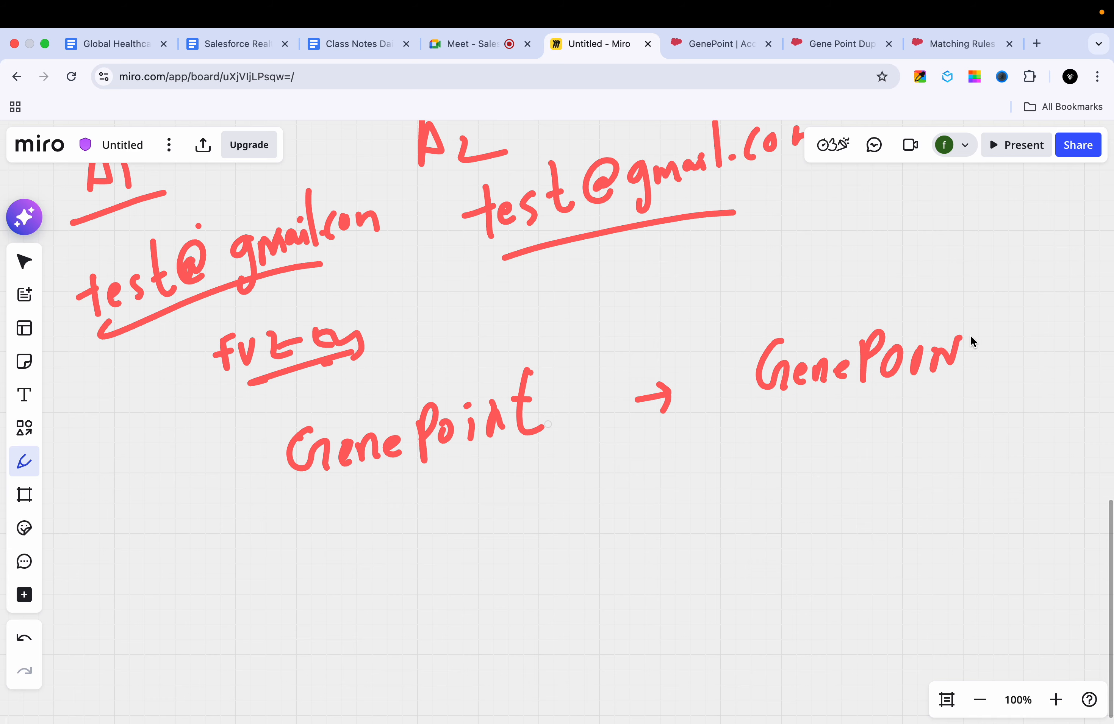
mouse_move(564, 454)
left_mouse_down()
mouse_move(611, 479)
mouse_move(780, 449)
left_mouse_up()
mouse_move(743, 425)
left_mouse_down()
mouse_move(774, 430)
mouse_move(781, 453)
left_mouse_up()
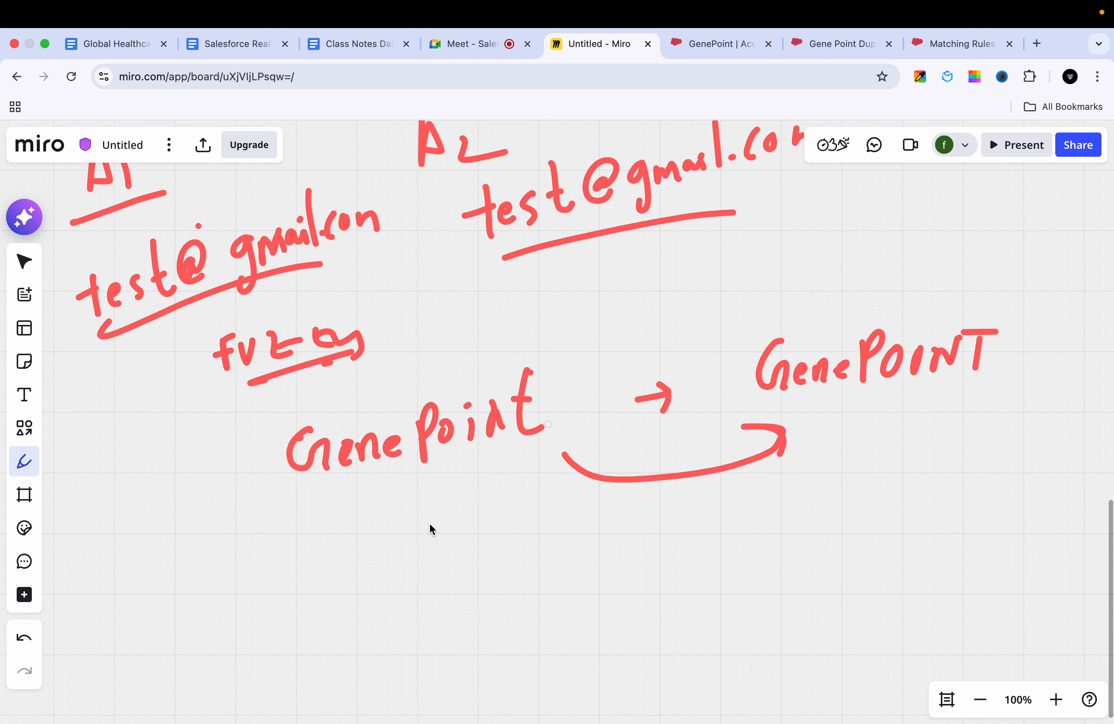
Step: Write the shortened name "Gene" below GenePoint with an arrow leading to it, and underline the start of GenePoint
left_click_drag(424, 531, 477, 523)
mouse_move(468, 452)
left_mouse_down()
mouse_move(441, 495)
mouse_move(470, 487)
left_mouse_up()
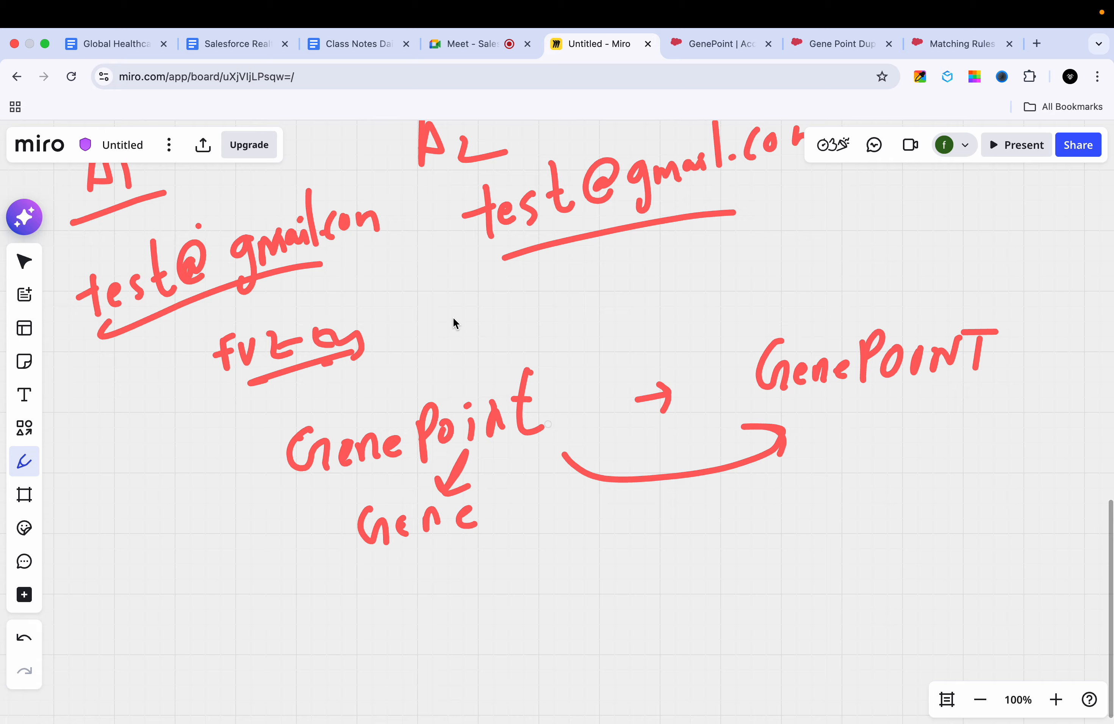
left_click_drag(318, 492, 372, 479)
left_click(495, 491)
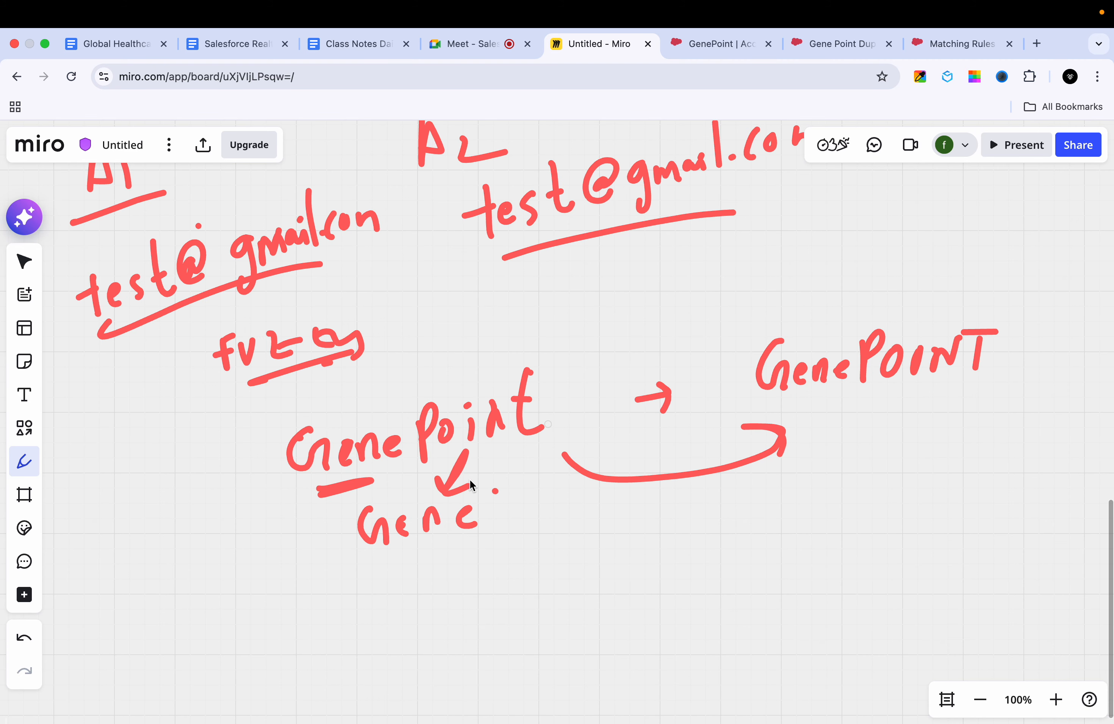
Step: Return to the Matching Rules page in Salesforce and review the field and matching method choices of the Account Name criterion
left_click(699, 45)
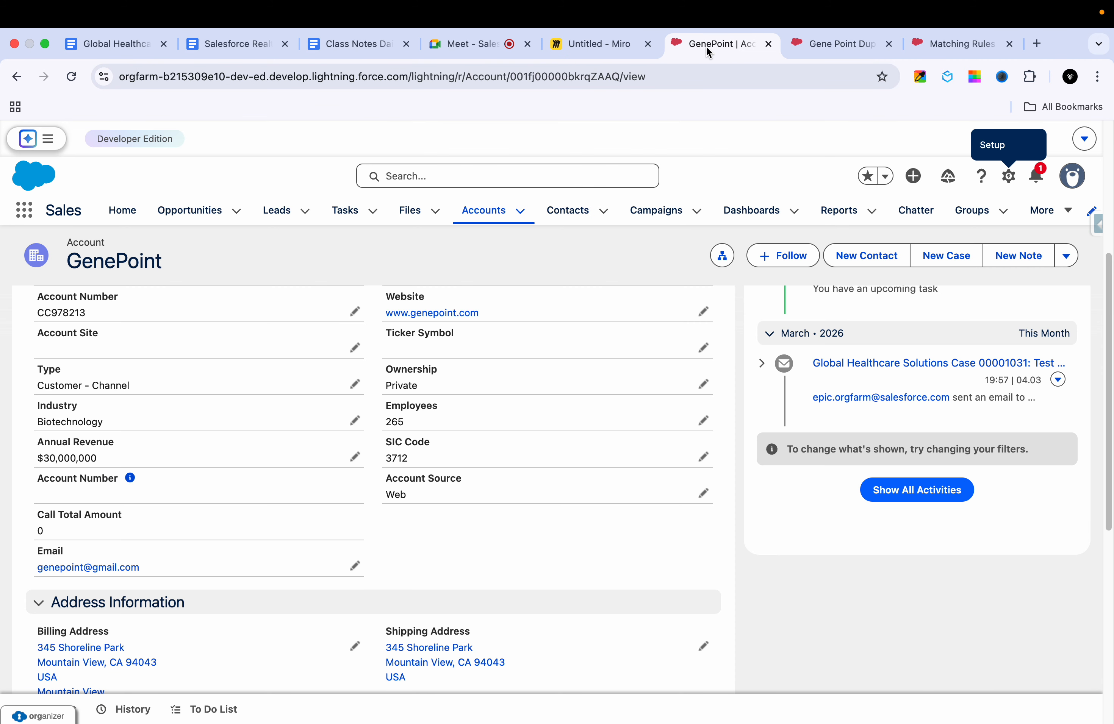
left_click(833, 42)
left_click(937, 47)
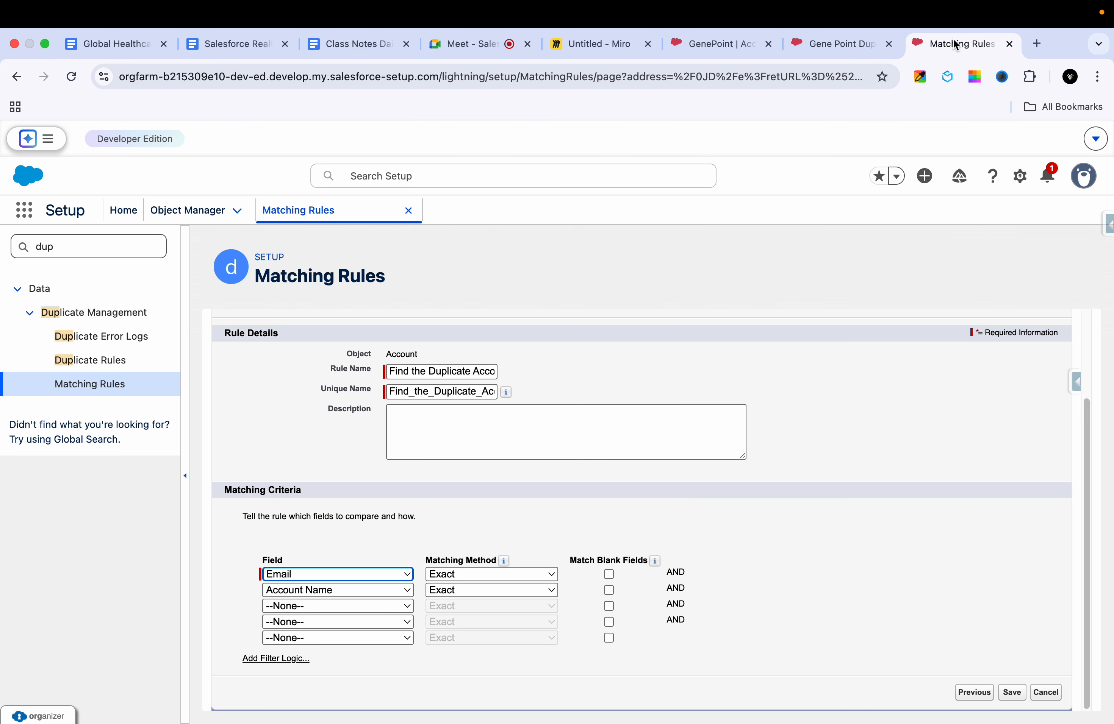
left_click(392, 592)
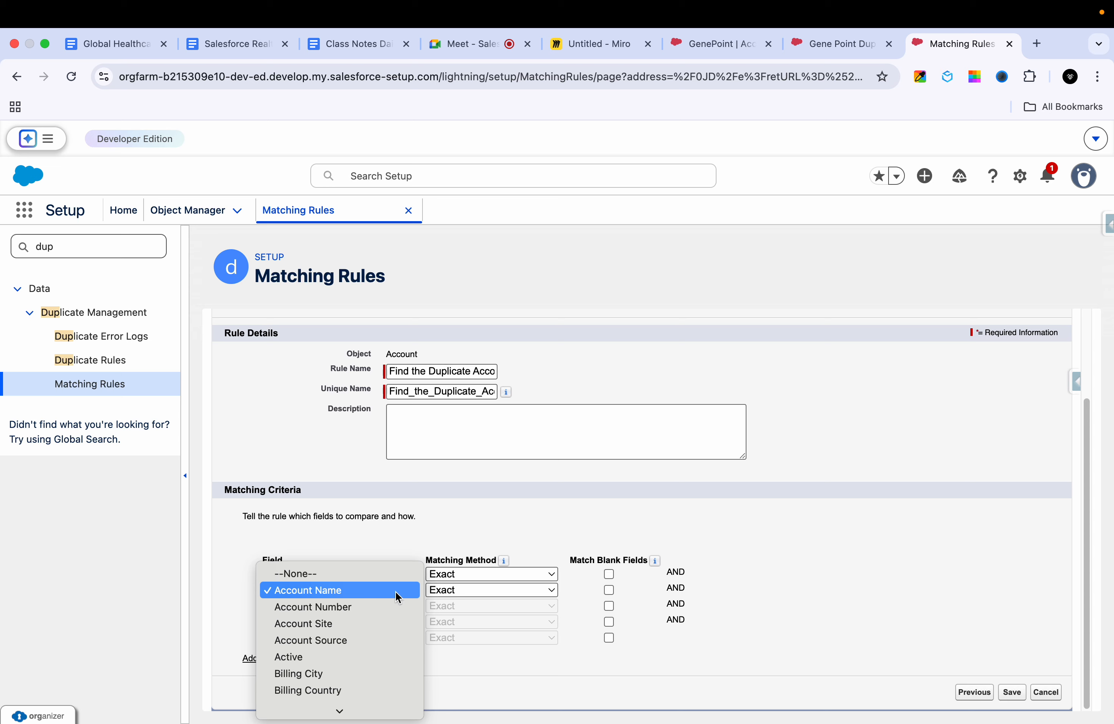
left_click(452, 592)
left_click(453, 594)
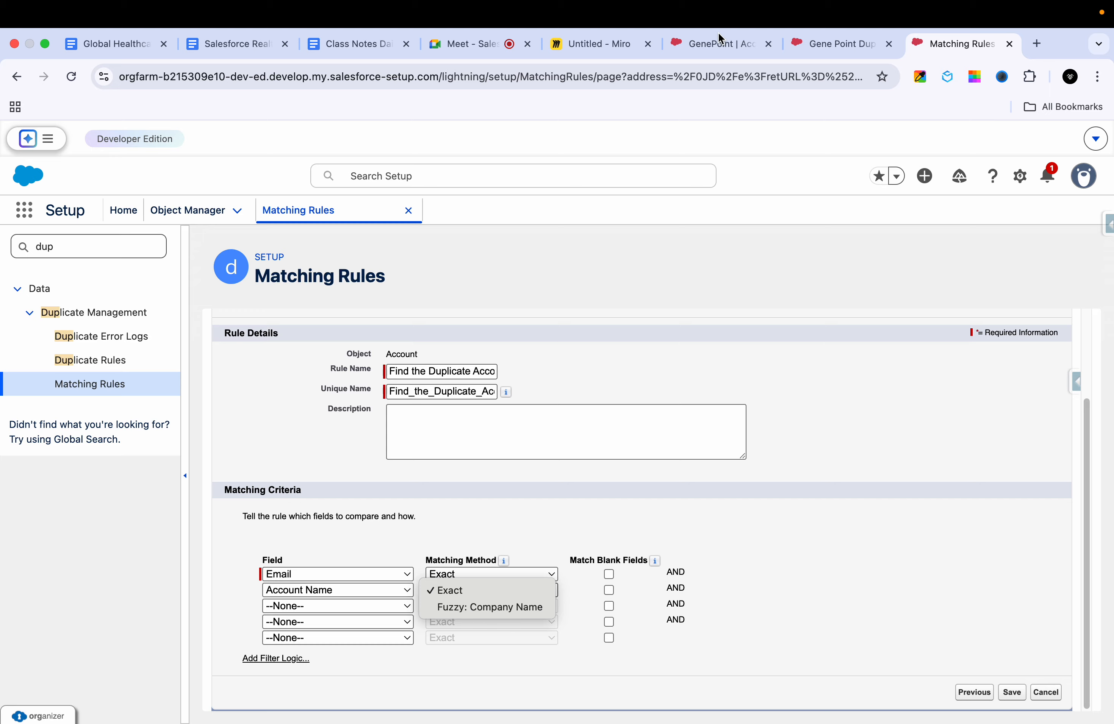
Step: Clear the second matching criterion by setting its field to --None--, keeping only the Email criterion
left_click(305, 590)
left_click(305, 590)
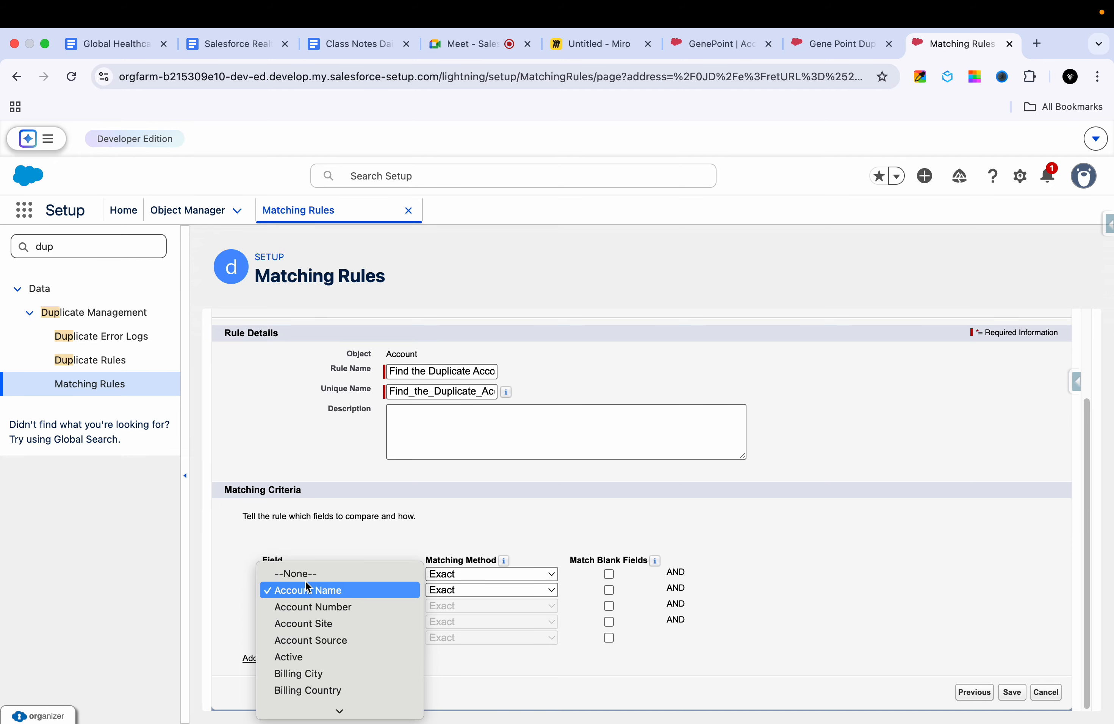
left_click(308, 588)
left_click(318, 590)
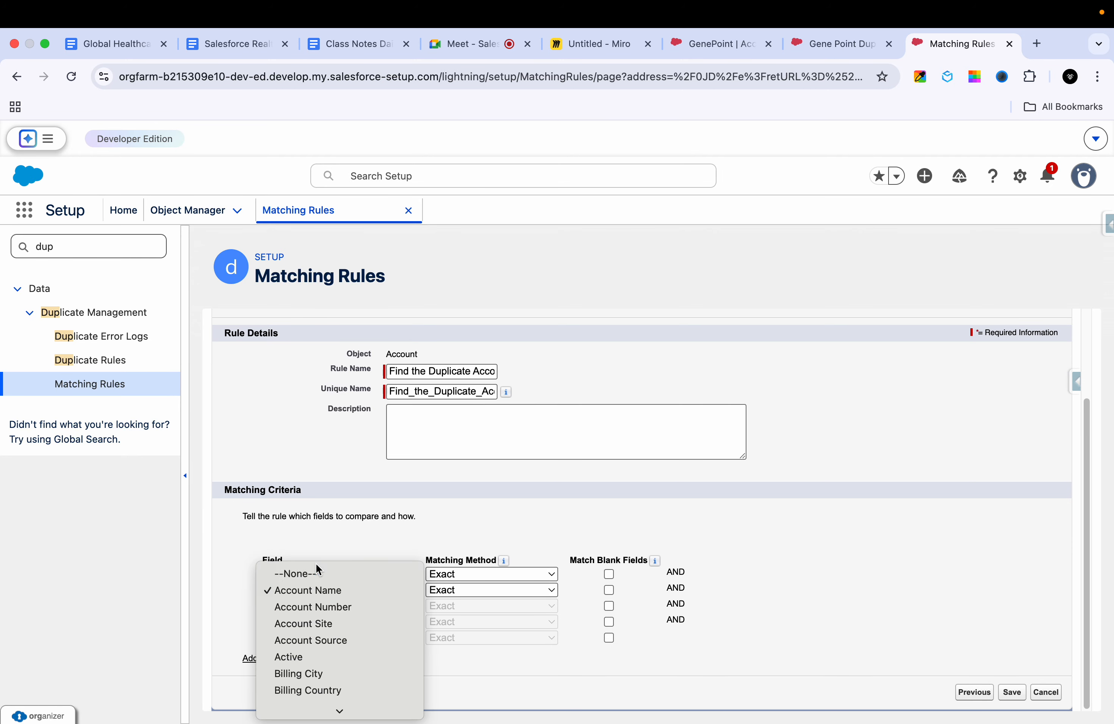
left_click(313, 574)
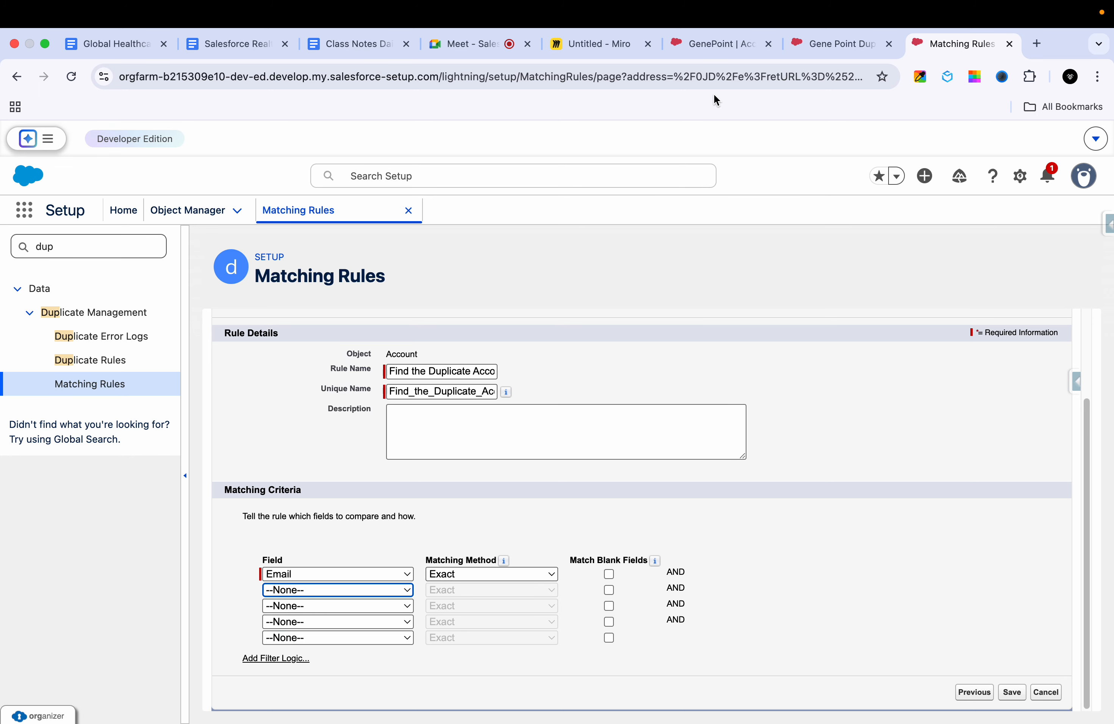
Step: Switch to the Miro board and draw two boxes side by side labelled A1 and A2 below the Gene note
left_click(609, 51)
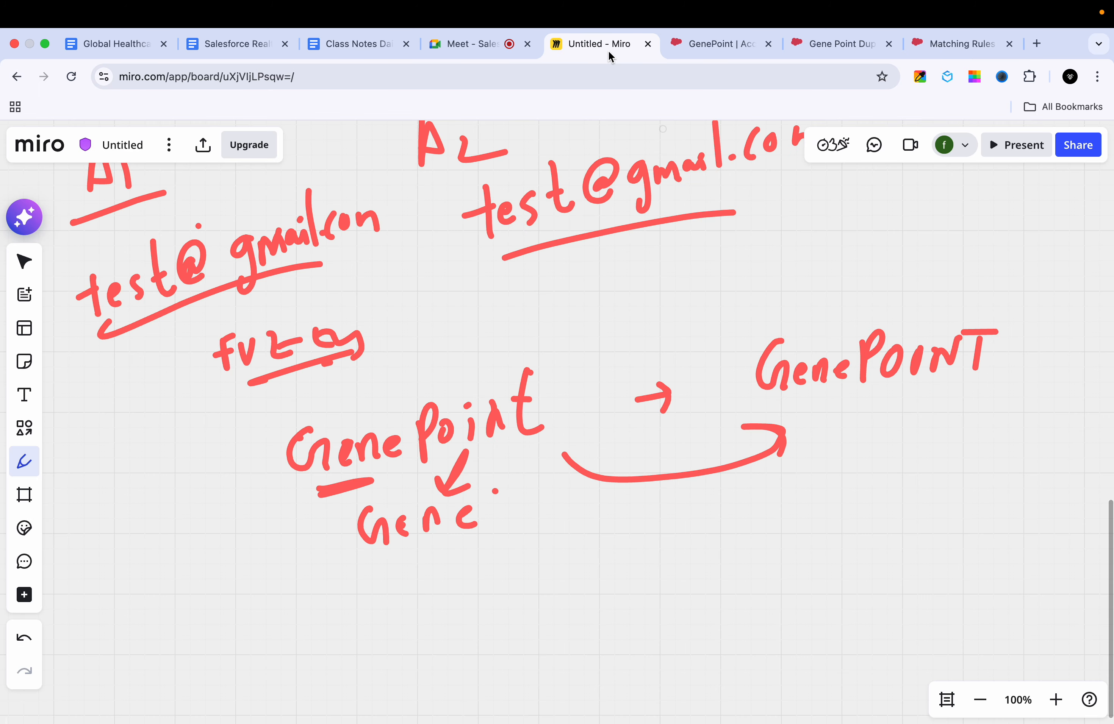
scroll(582, 285, "down", 10)
scroll(582, 284, "up", 6)
scroll(346, 375, "down", 2)
left_click_drag(344, 320, 336, 390)
mouse_move(347, 293)
left_mouse_down()
mouse_move(431, 393)
mouse_move(338, 390)
left_mouse_up()
left_click_drag(379, 337, 372, 363)
mouse_move(620, 306)
left_mouse_down()
mouse_move(622, 325)
mouse_move(692, 340)
left_mouse_up()
mouse_move(602, 277)
left_mouse_down()
mouse_move(590, 381)
mouse_move(621, 387)
left_mouse_up()
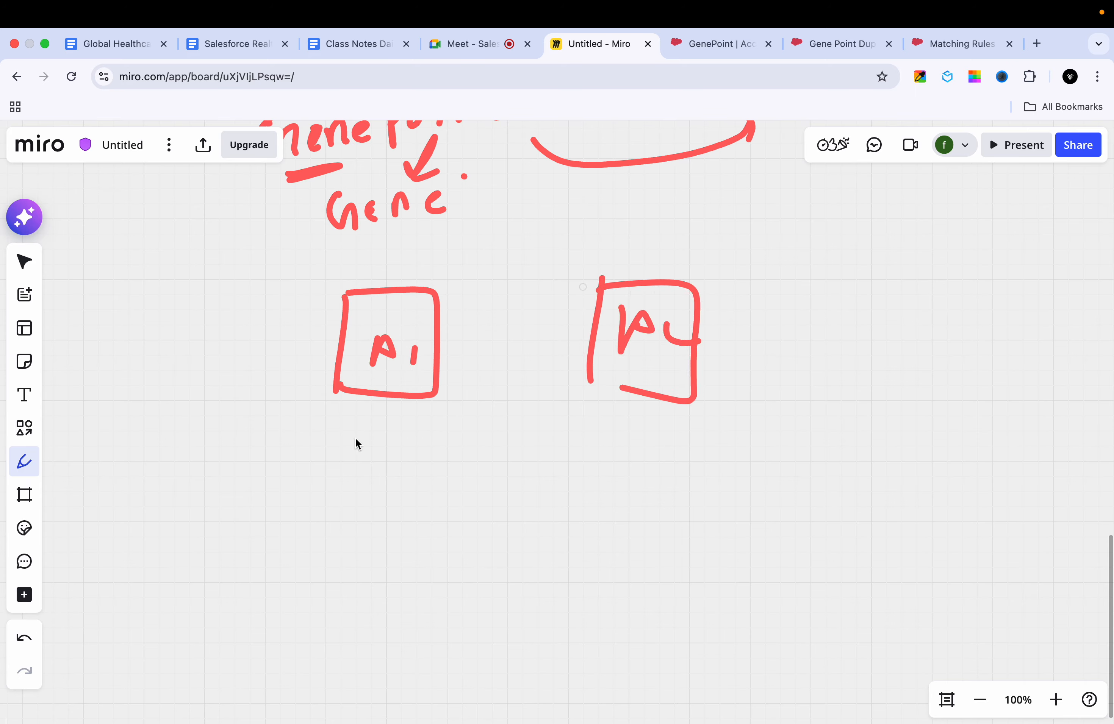
Step: Write "Em –" below each of the A1 and A2 boxes and link the two notes with a curve
left_click_drag(378, 475, 393, 490)
left_click_drag(438, 482, 451, 480)
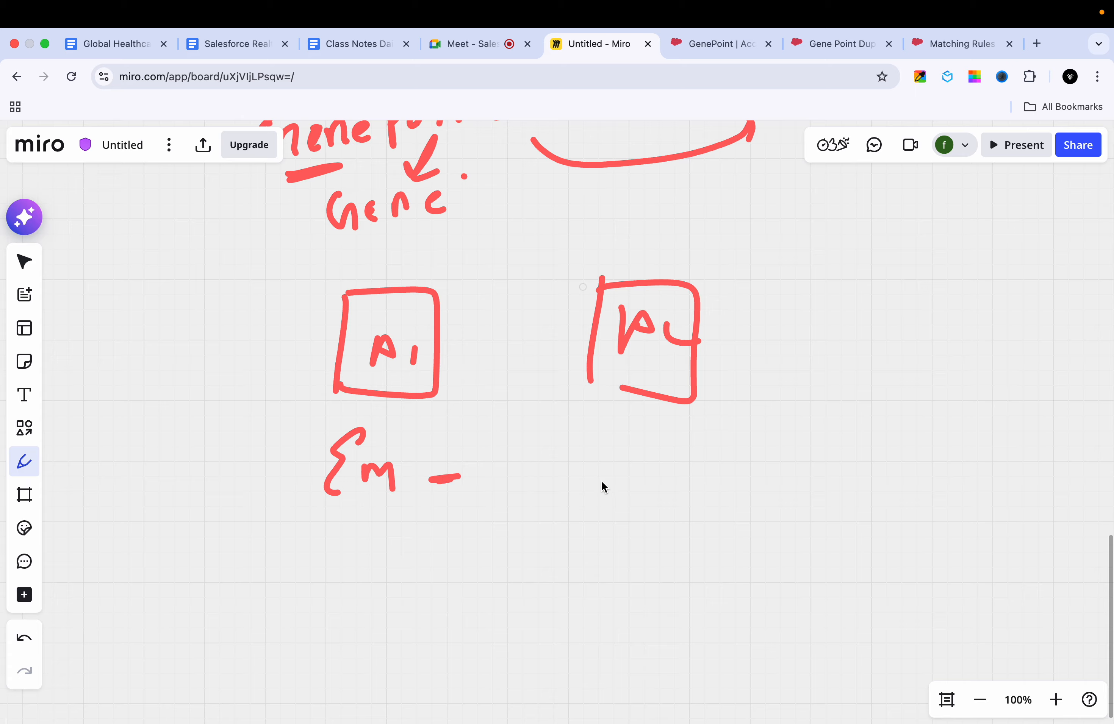
left_click_drag(602, 440, 596, 479)
left_click_drag(683, 477, 734, 468)
left_click_drag(503, 484, 591, 479)
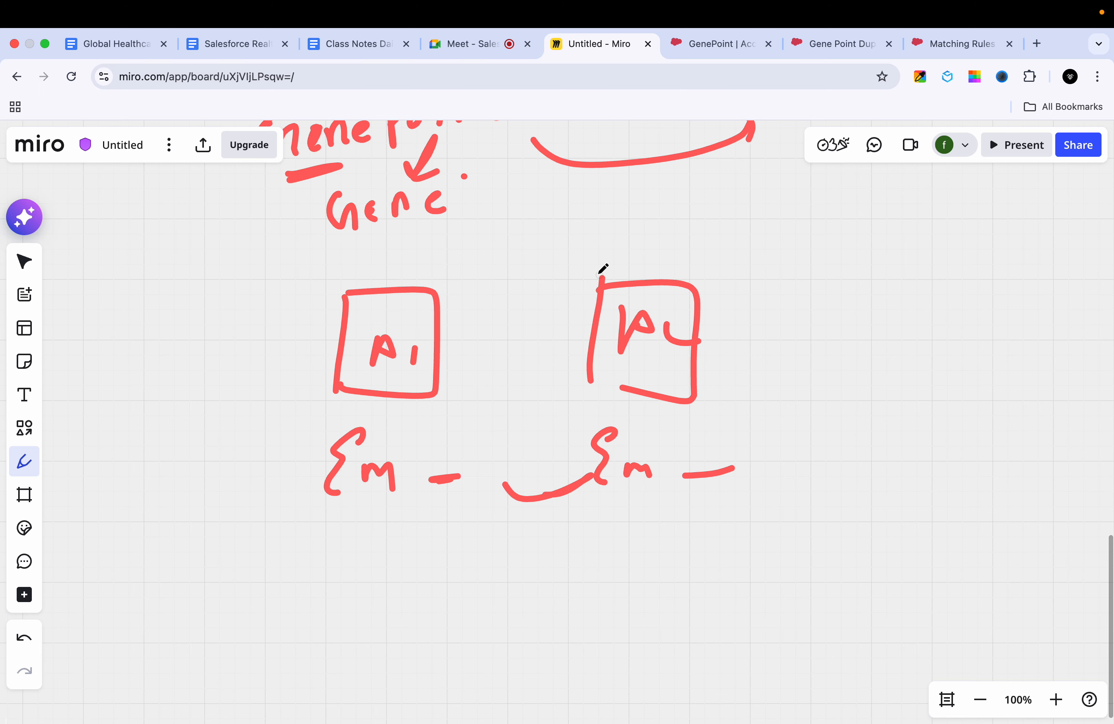
Step: Return to the Matching Rules page in Salesforce, save the Account matching rule and activate it
left_click(828, 33)
left_click(973, 53)
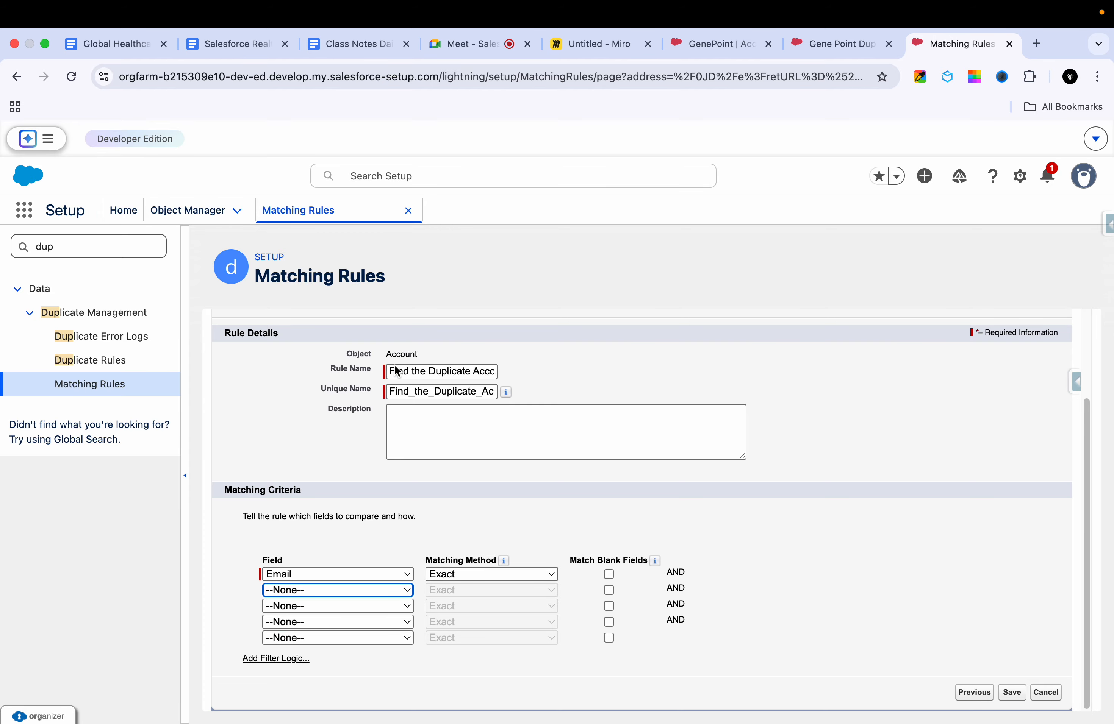
left_click(568, 518)
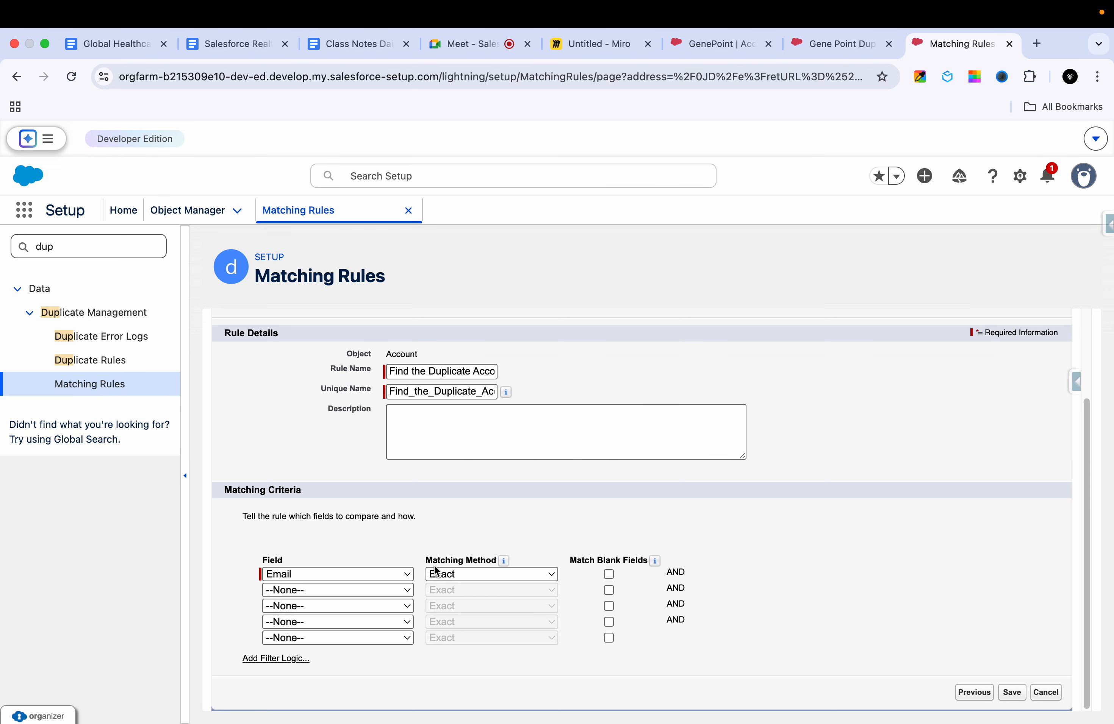
left_click(1013, 694)
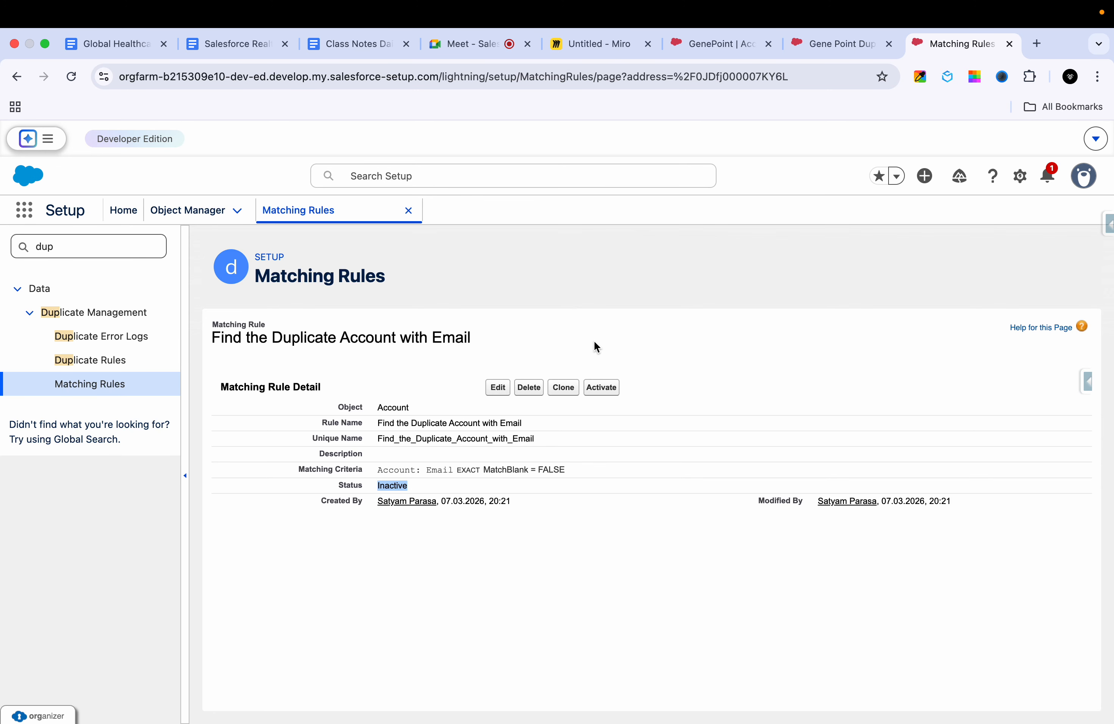
left_click(602, 388)
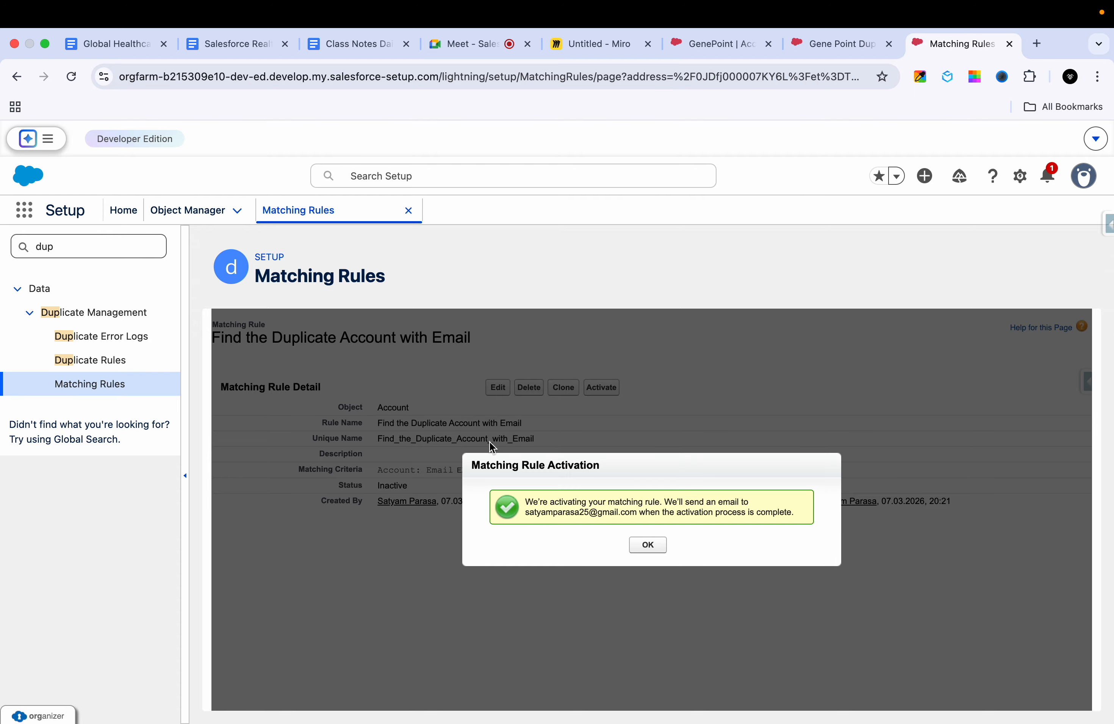
left_click(658, 556)
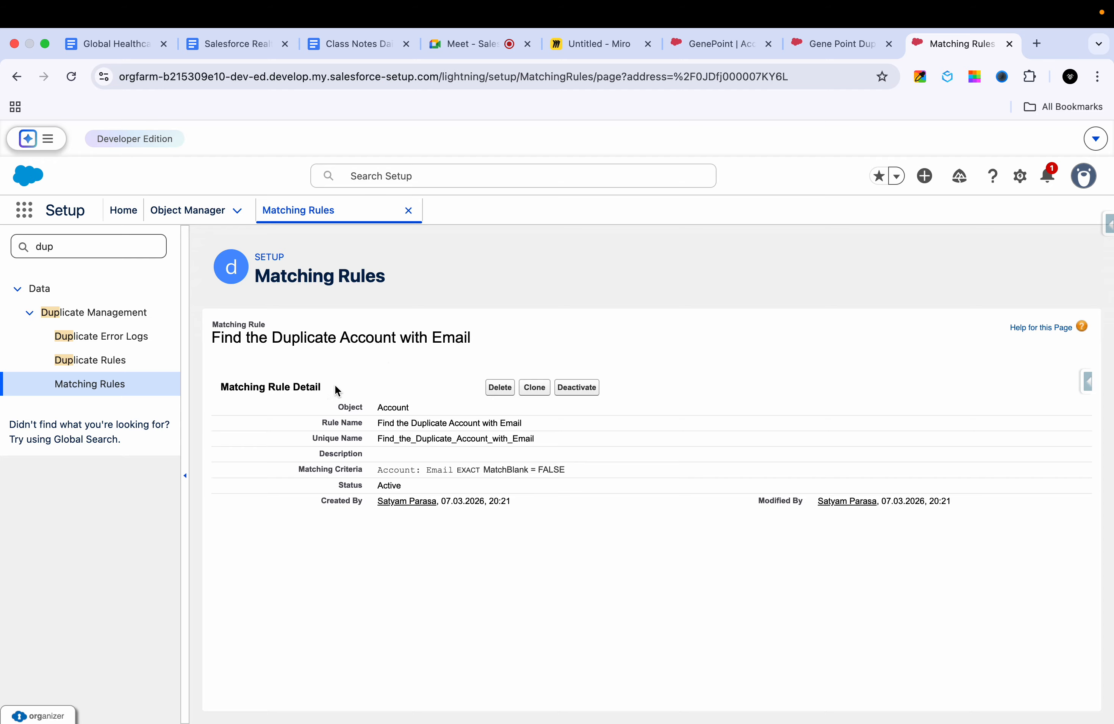
Step: Open the Duplicate Rules list, glance at the Gene Point Duplicate Account record, and return to the Miro board
left_click(114, 367)
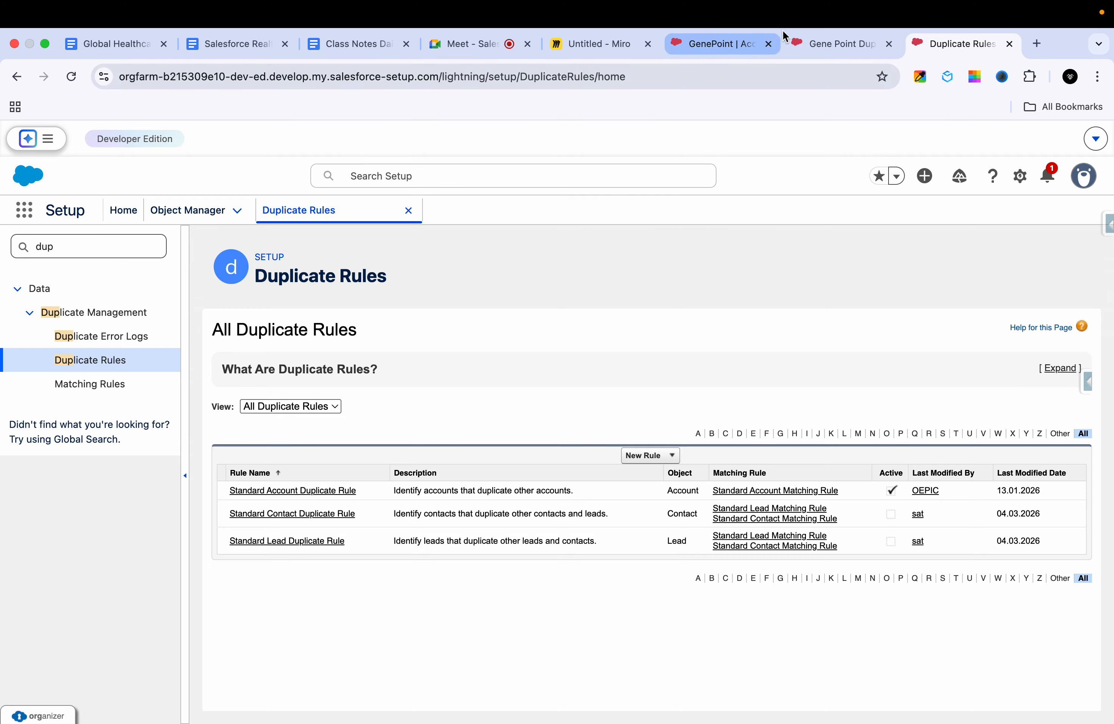
left_click(818, 45)
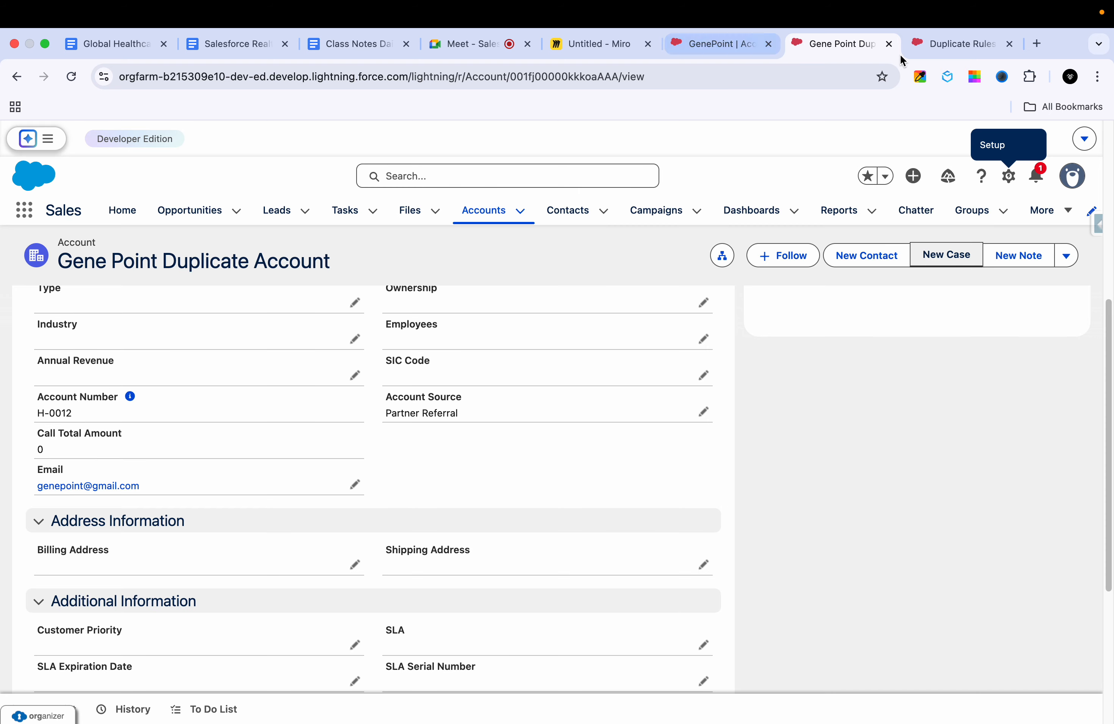
left_click(571, 41)
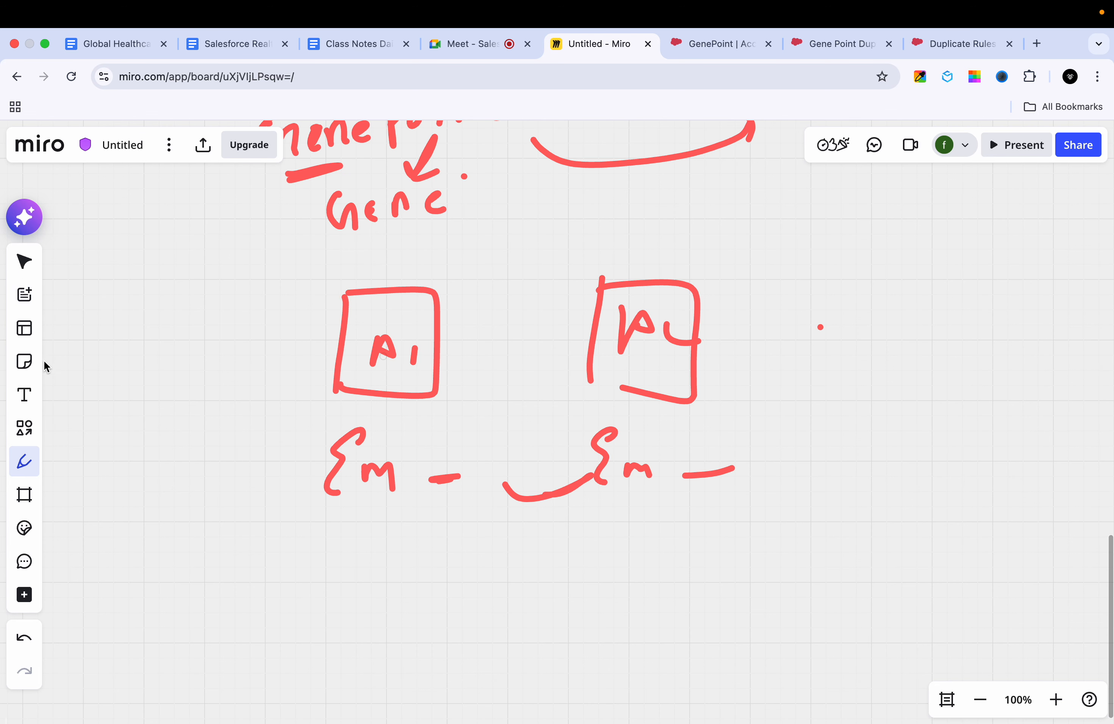
key("r")
left_click_drag(332, 464, 386, 470)
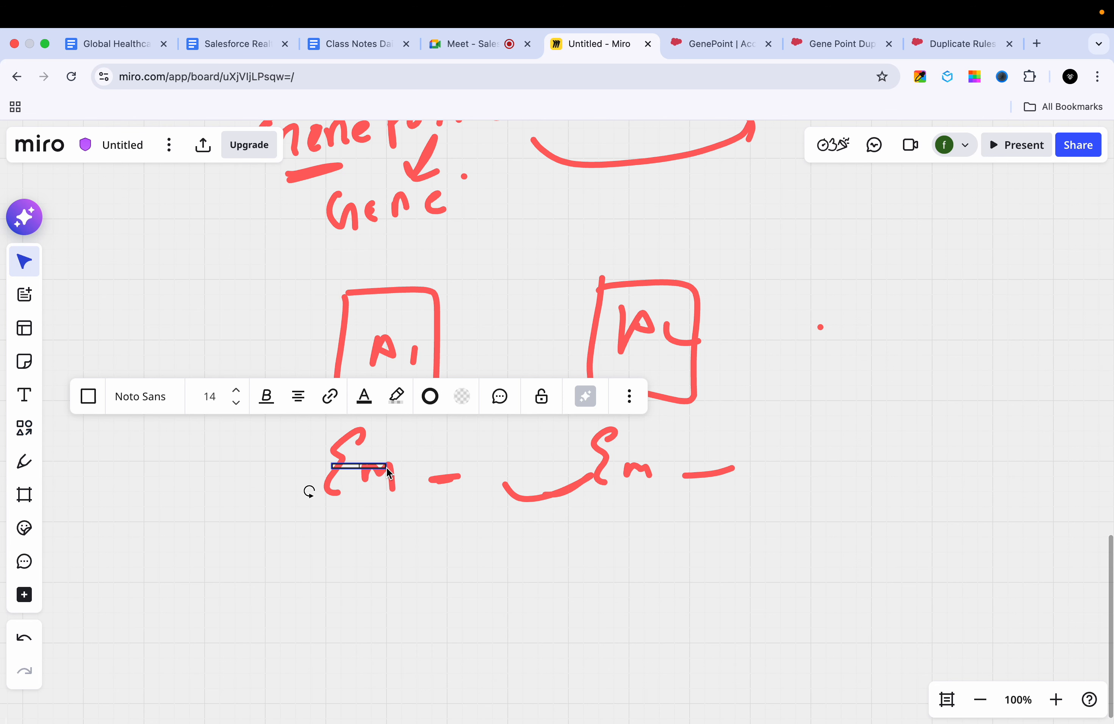
type("e")
Step: Delete the Em notes, their dashes and the connecting curve below the A1 and A2 boxes, along with the stray rectangle
mouse_move(399, 446)
left_mouse_down()
mouse_move(375, 446)
mouse_move(363, 471)
left_mouse_up()
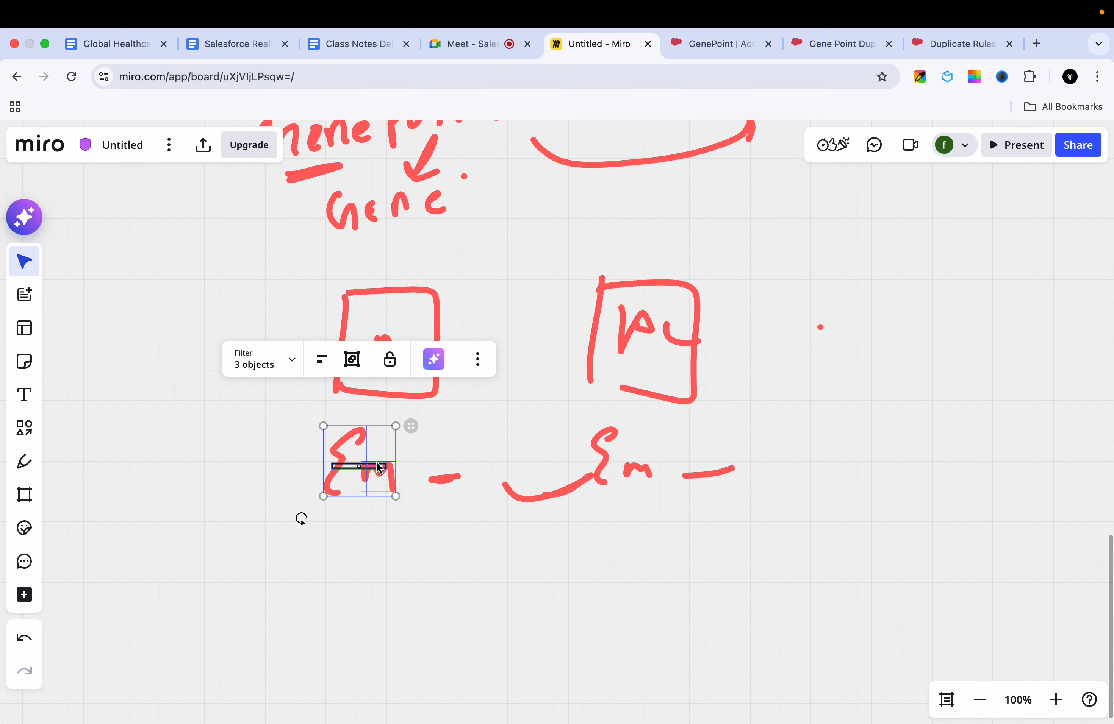
key("BackSpace")
key("BackSpace")
left_click(594, 478)
key("BackSpace")
left_click_drag(578, 471, 659, 490)
mouse_move(683, 489)
left_mouse_down()
mouse_move(716, 493)
mouse_move(733, 473)
left_mouse_up()
key("BackSpace")
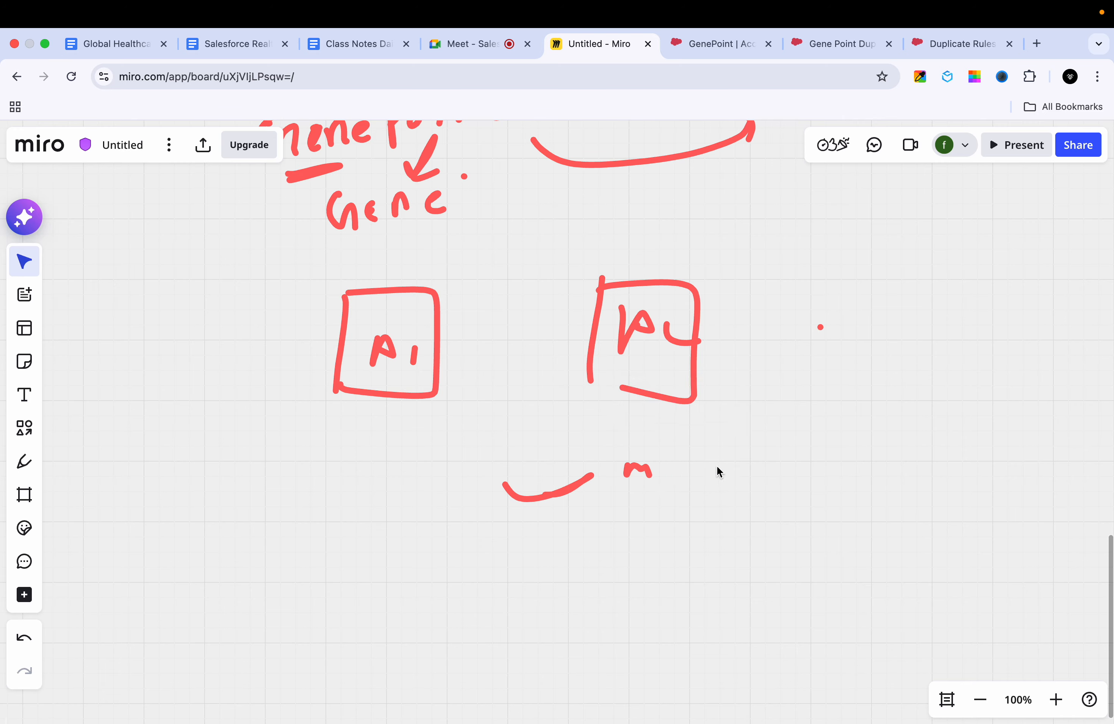
left_click_drag(623, 467, 542, 474)
left_click(547, 475)
key("BackSpace")
left_click(543, 474)
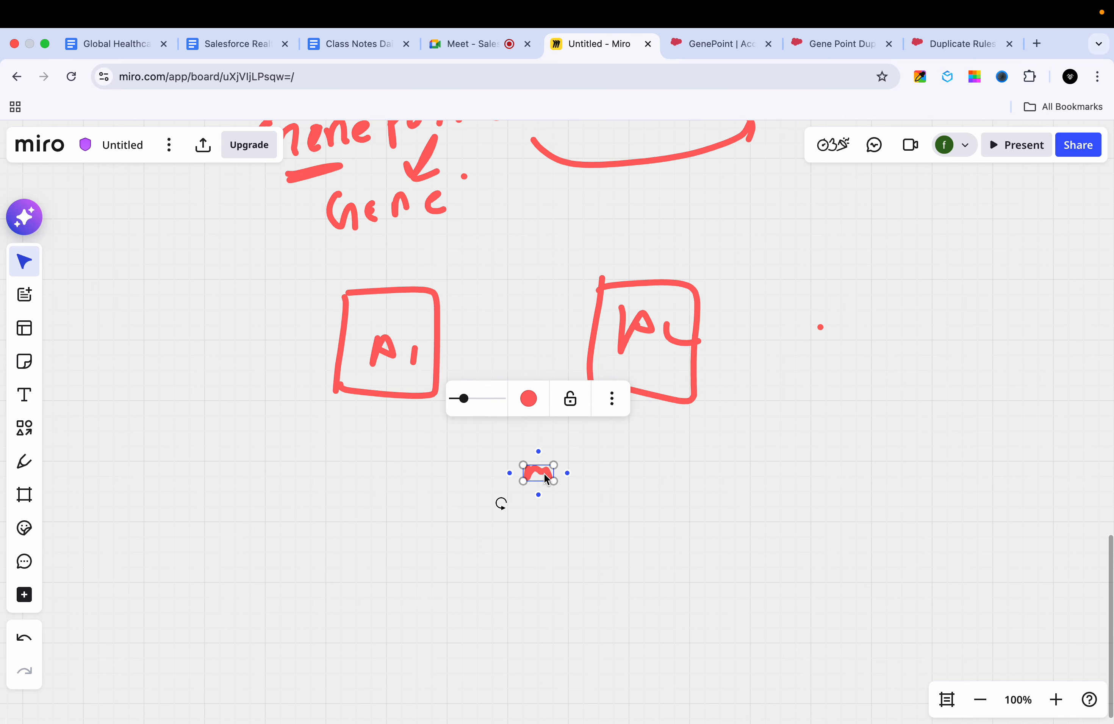
Step: Delete the A2 box and its label, leaving the A1 box on the board
key("BackSpace")
left_click(696, 346)
key("BackSpace")
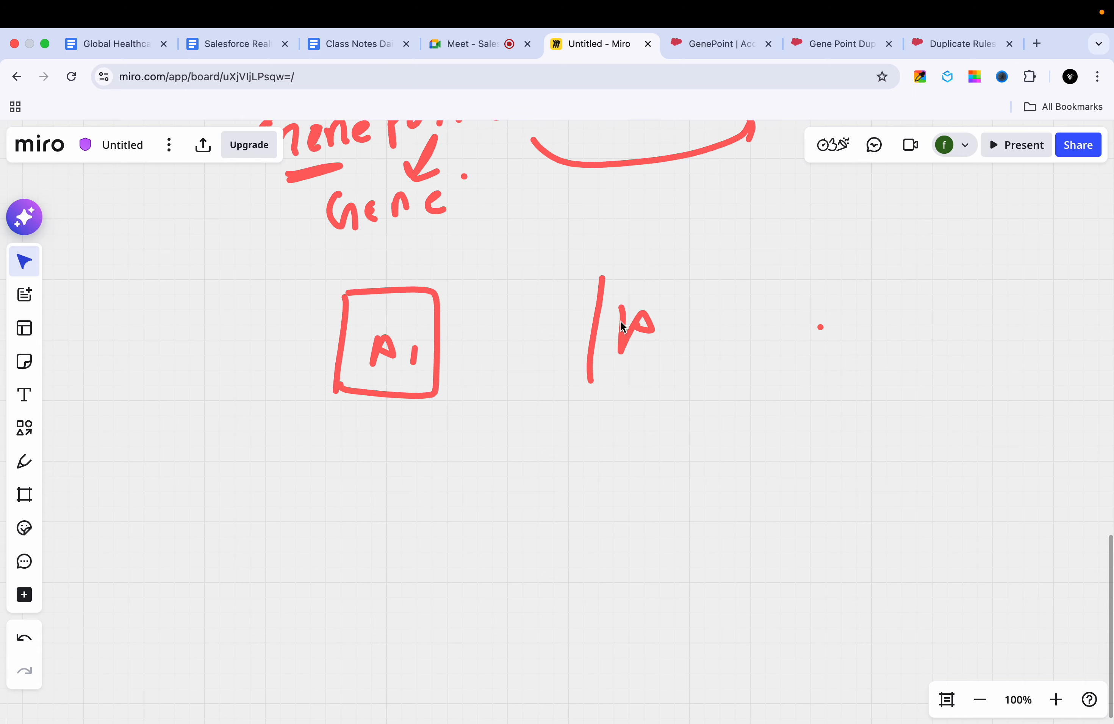
left_click(591, 339)
key("BackSpace")
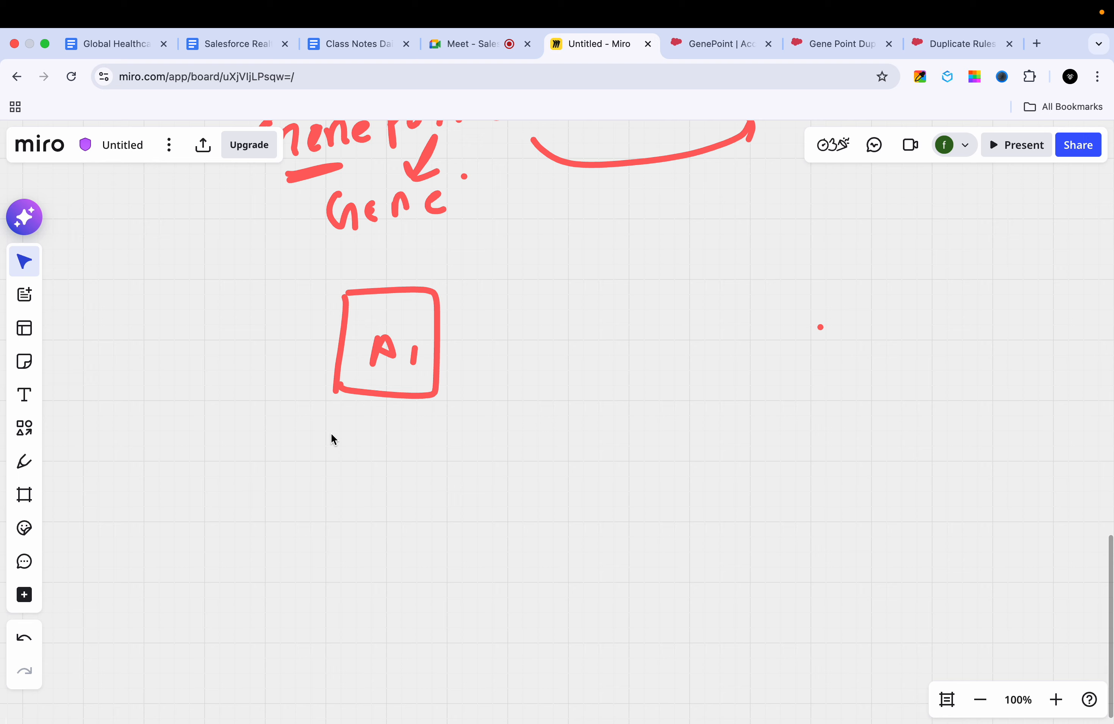
Step: Handwrite "Email =" followed by the GenePoint account's email address below the A1 box, and write "Exit" beside the box
key("p")
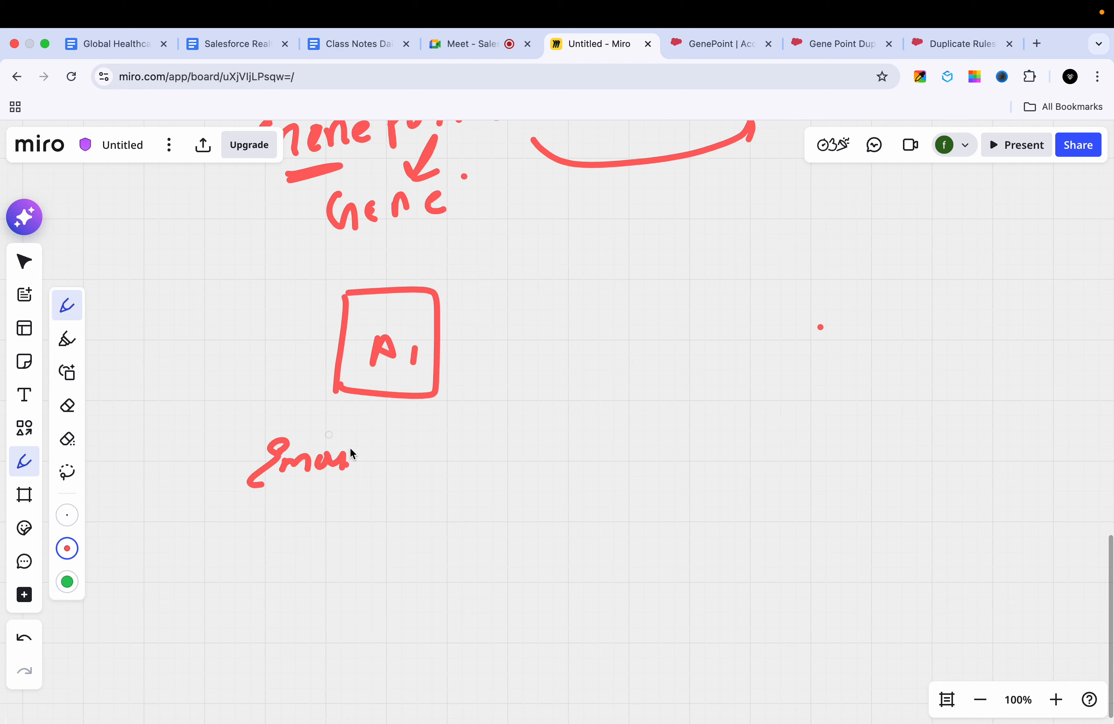
left_click_drag(449, 440, 430, 469)
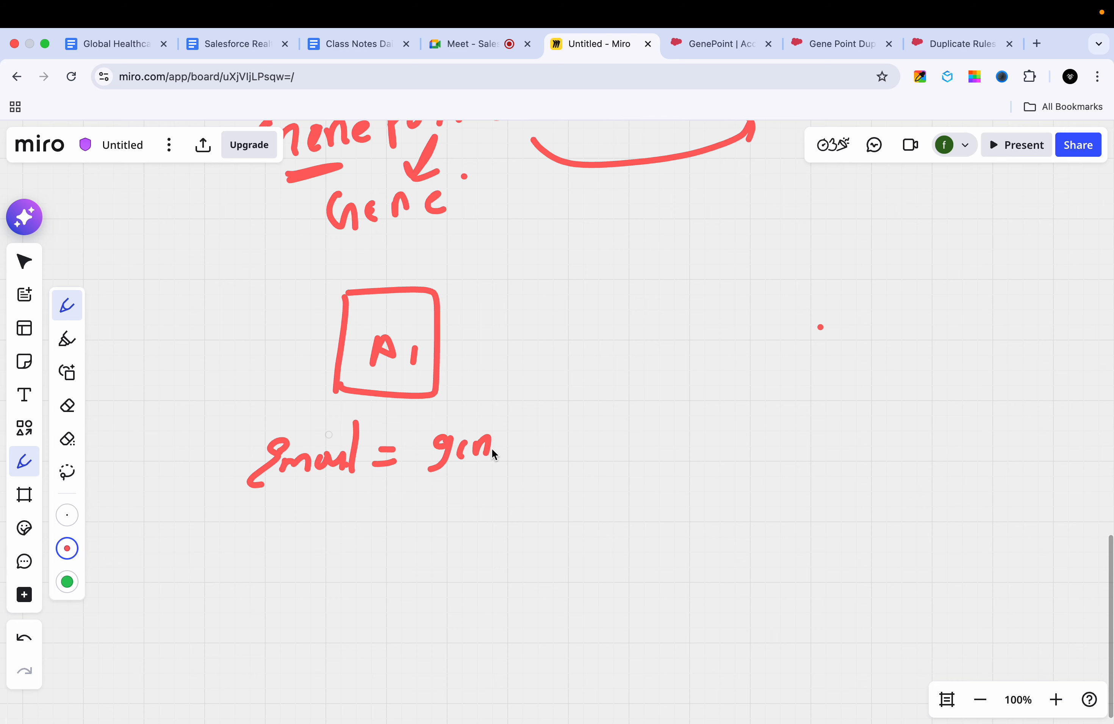
left_click_drag(571, 447, 588, 452)
left_click_drag(635, 399, 612, 440)
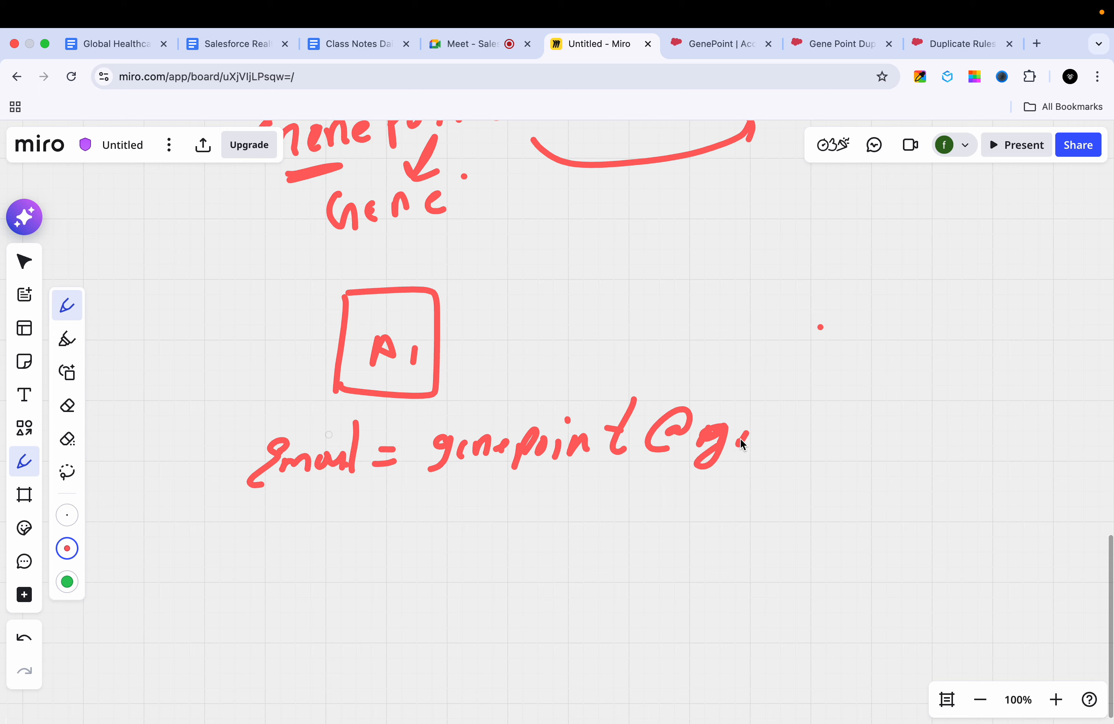
left_click_drag(771, 440, 794, 444)
left_click(801, 415)
mouse_move(842, 385)
left_mouse_down()
mouse_move(815, 426)
mouse_move(878, 425)
left_mouse_up()
left_click_drag(893, 427, 900, 438)
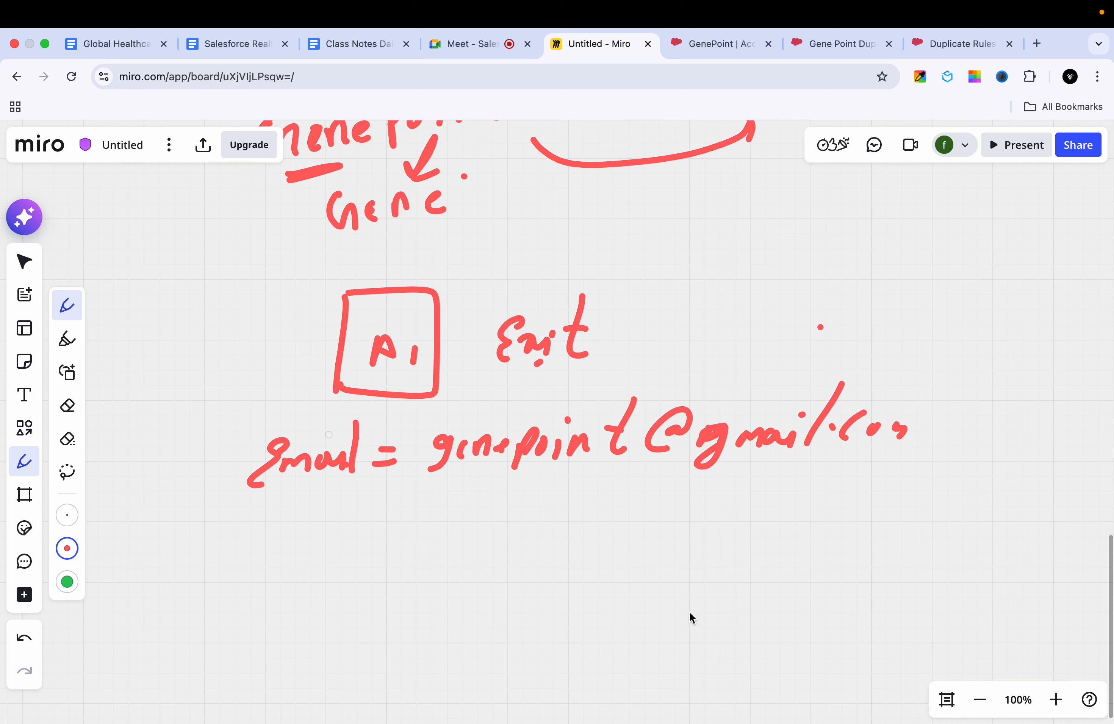
Step: Draw a second A1 box labelled NEW below the email address, with an arrow pointing up to the address
left_click_drag(859, 596, 852, 618)
mouse_move(819, 567)
left_mouse_down()
mouse_move(797, 639)
mouse_move(857, 652)
left_mouse_up()
left_click_drag(851, 547, 874, 460)
left_click_drag(835, 496, 886, 494)
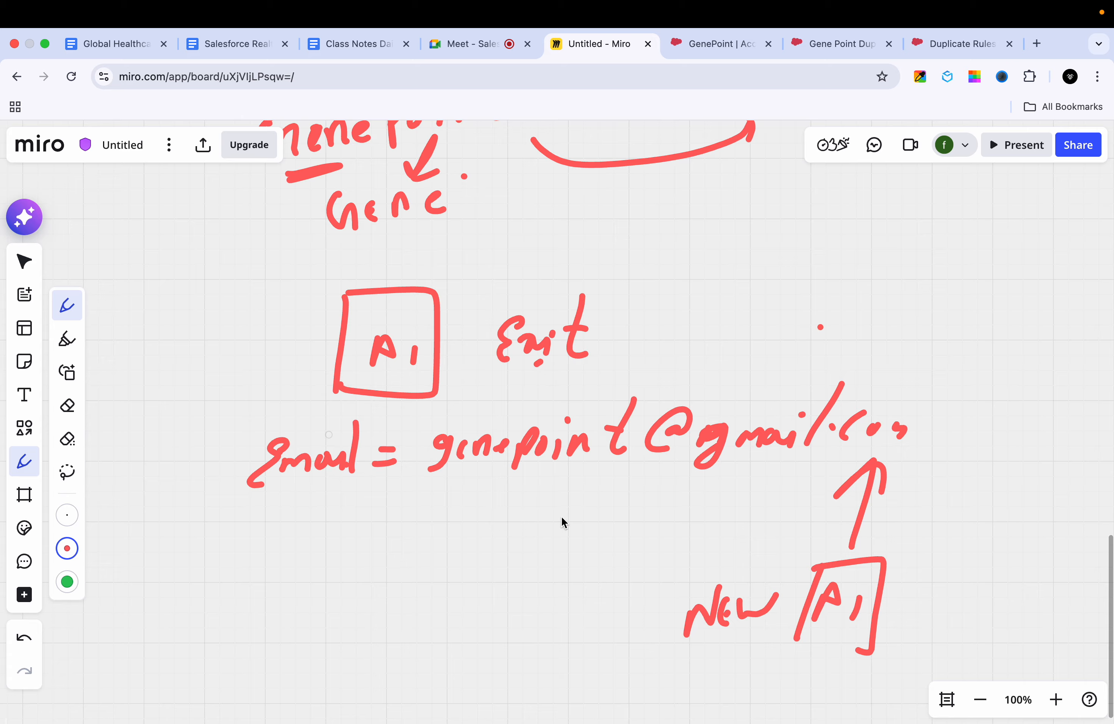
Step: Draw a long arrow leading left from NEW, write "Duplicat" beyond its tip and frame the word
mouse_move(668, 616)
left_mouse_down()
mouse_move(428, 620)
mouse_move(456, 639)
left_mouse_up()
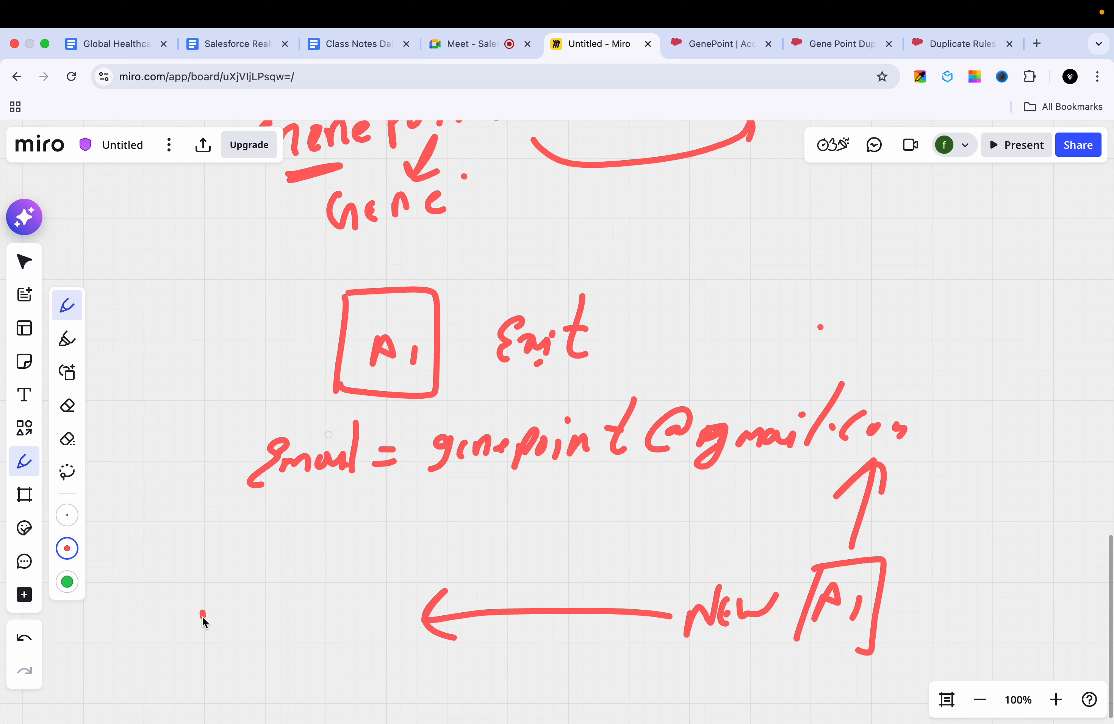
left_click_drag(201, 613, 212, 639)
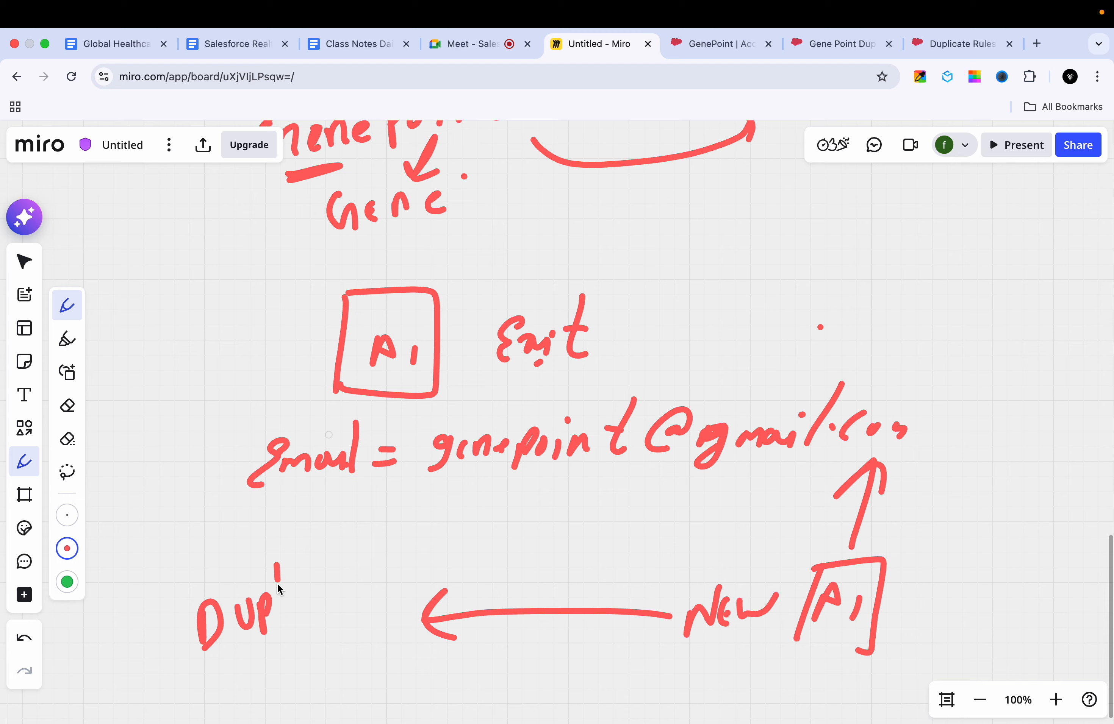
left_click_drag(331, 567, 359, 580)
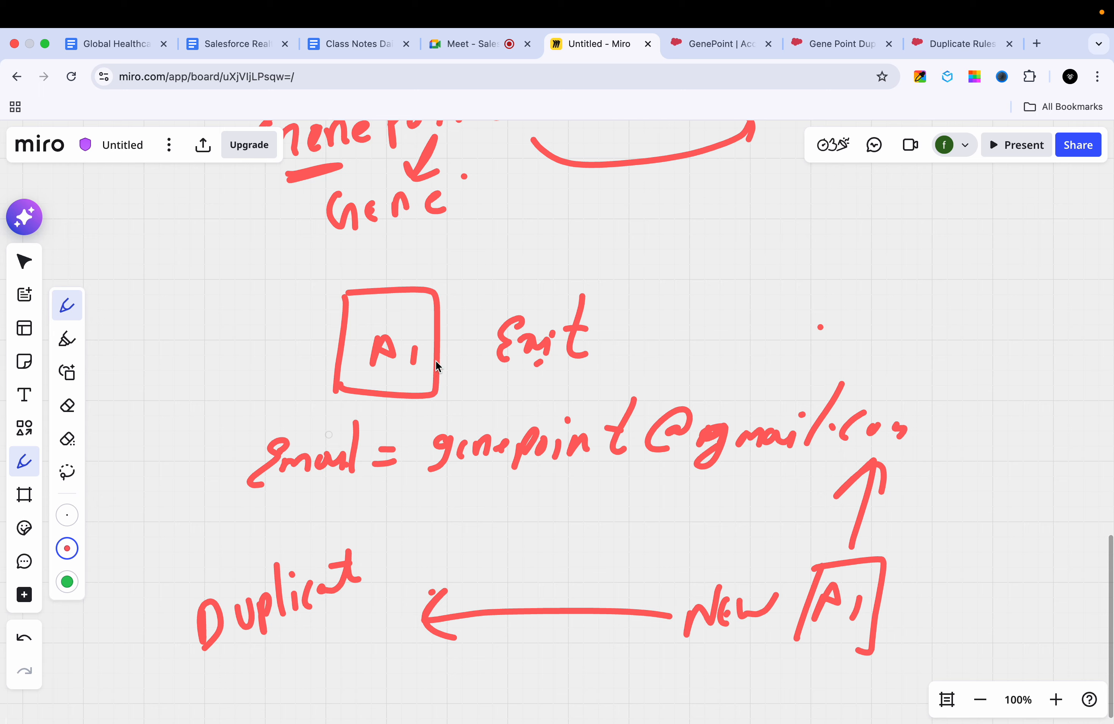
left_click_drag(154, 586, 173, 674)
mouse_move(149, 579)
left_mouse_down()
mouse_move(363, 592)
mouse_move(212, 658)
left_mouse_up()
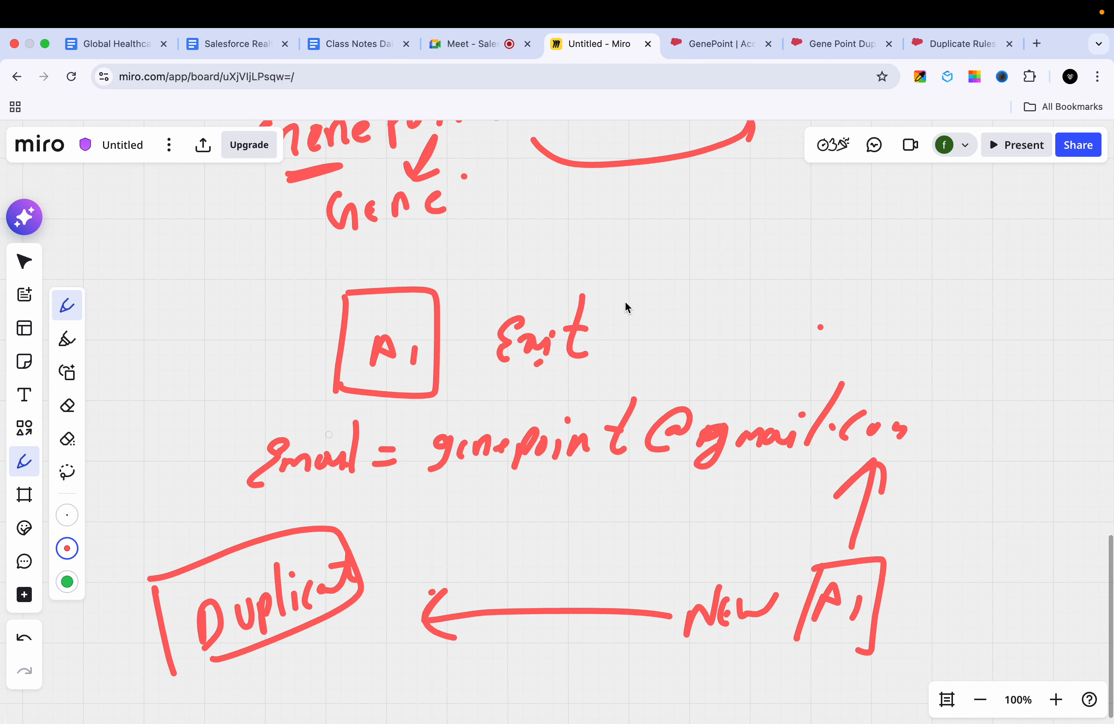
Step: Return to the Duplicate Rules list in Salesforce and start a new duplicate rule for the Account object
left_click(990, 35)
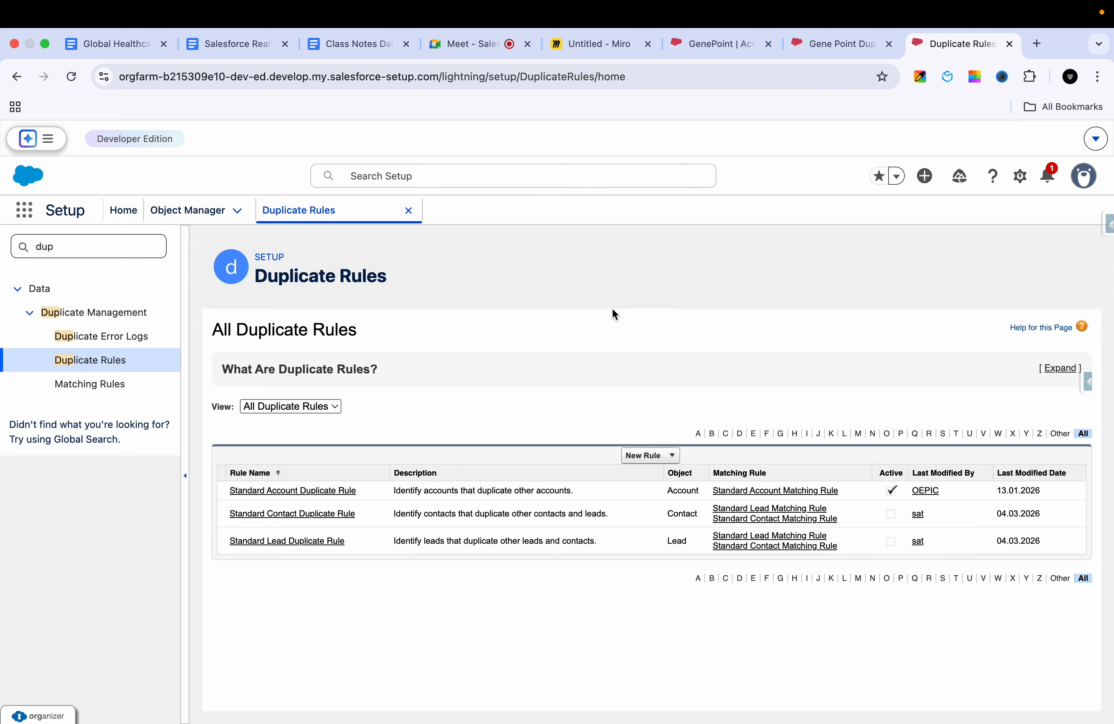
left_click(819, 45)
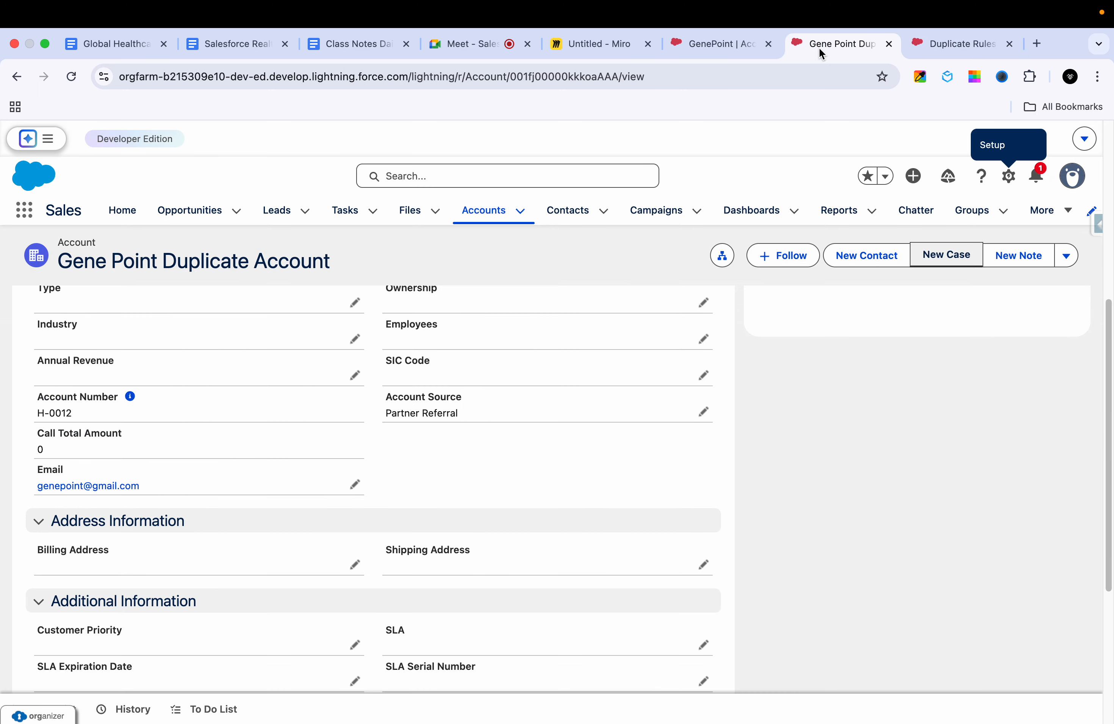
left_click(944, 48)
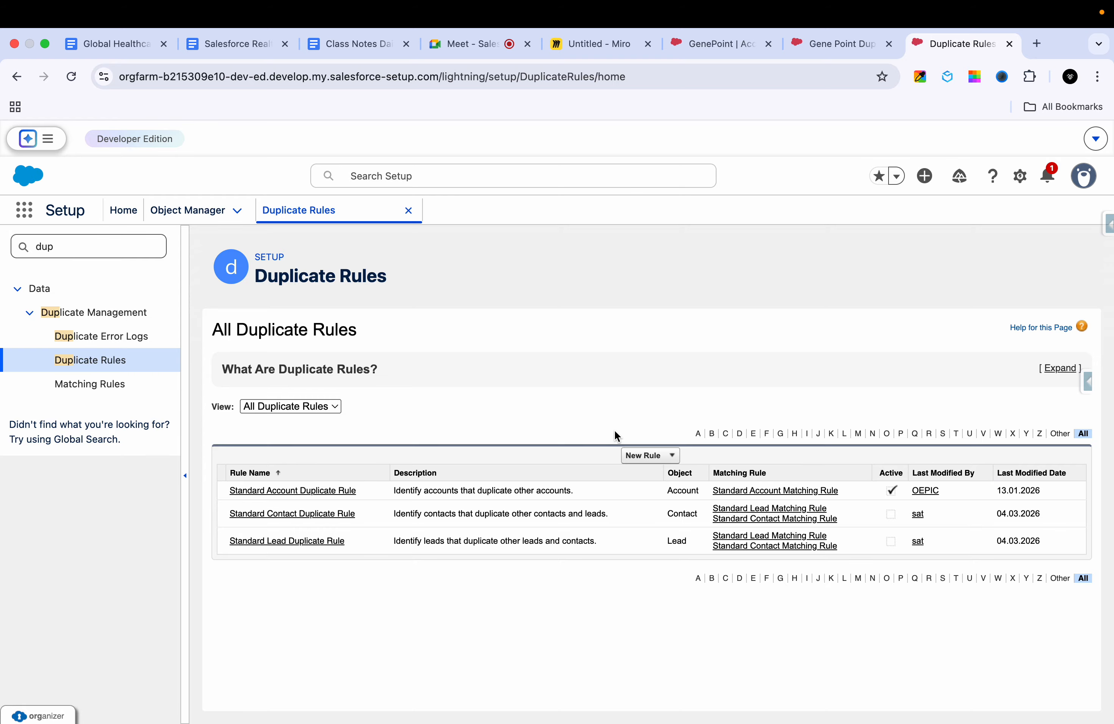
left_click(643, 461)
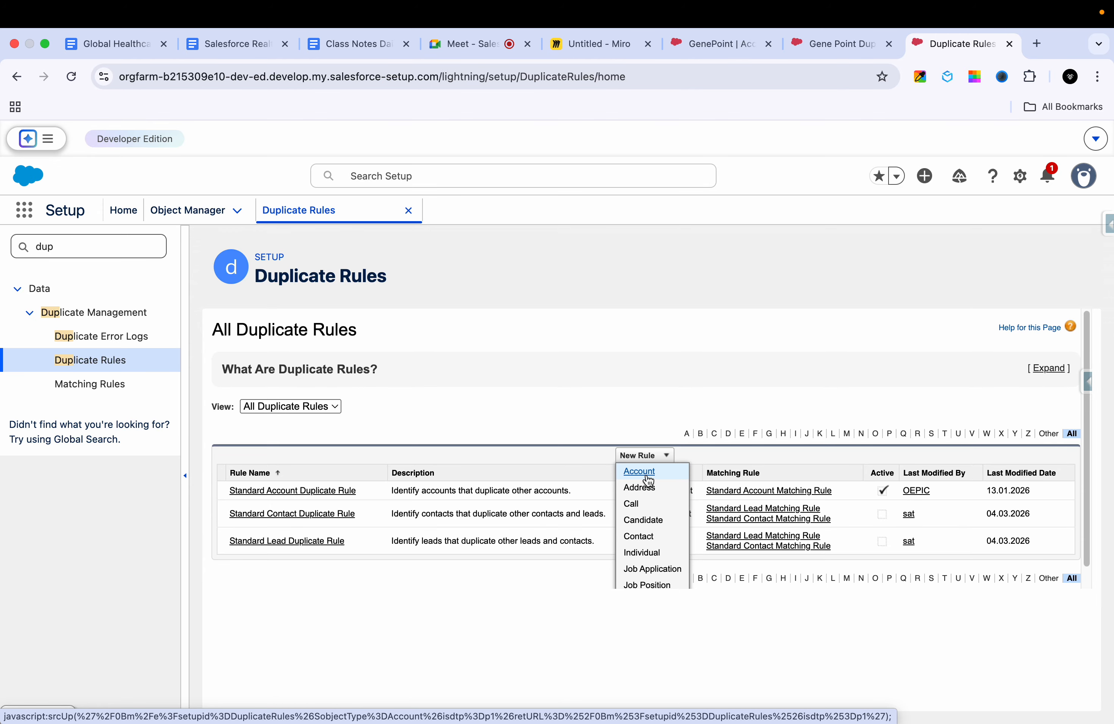
left_click(648, 480)
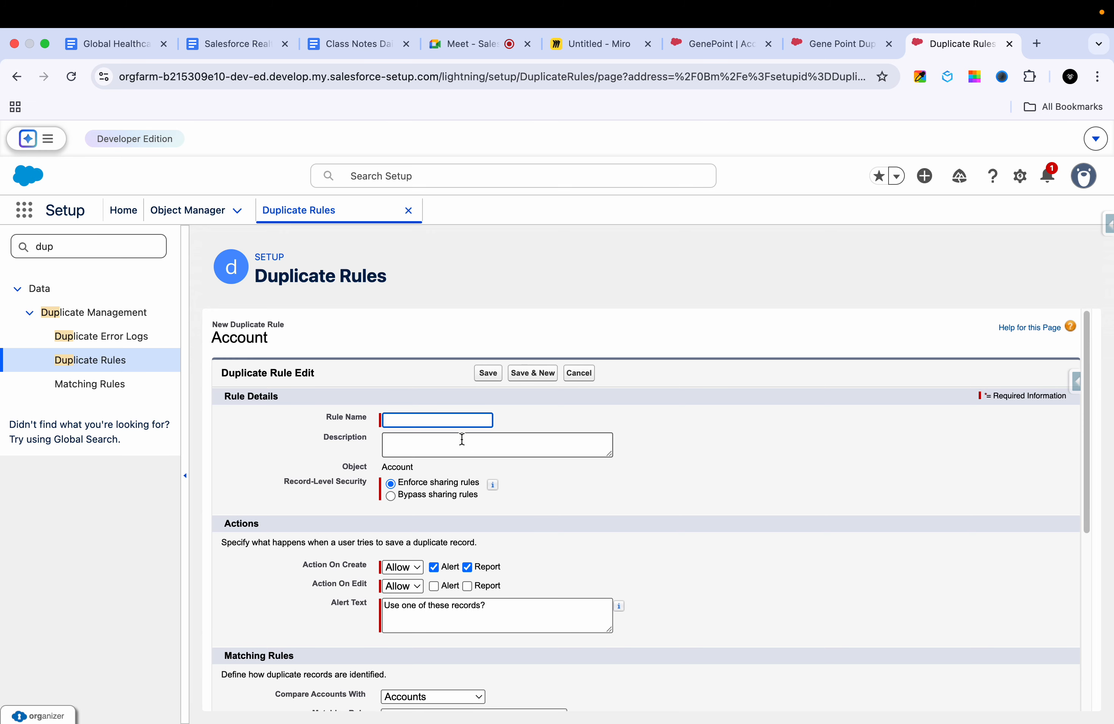
Step: Name the new duplicate rule "Duplicate Rule on Account" and review the record-level security options
type("Duplic")
key("BackSpace")
type("cate")
key("BackSpace")
key("BackSpace")
type("te Rule on Account")
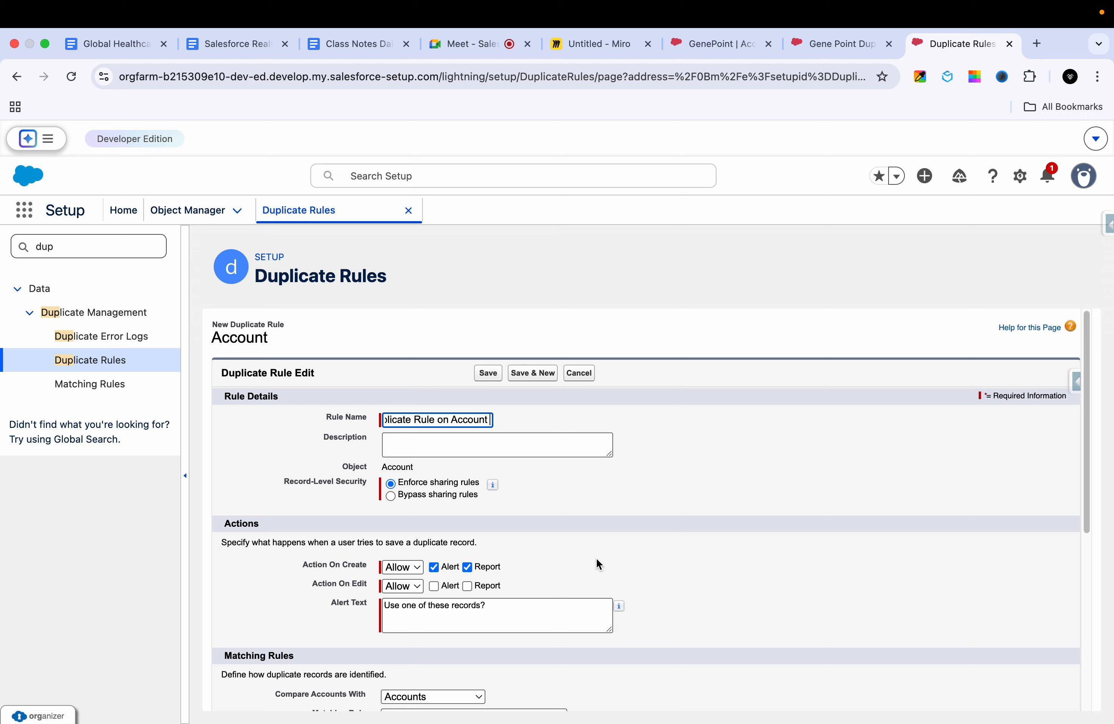
left_click(586, 539)
mouse_move(490, 486)
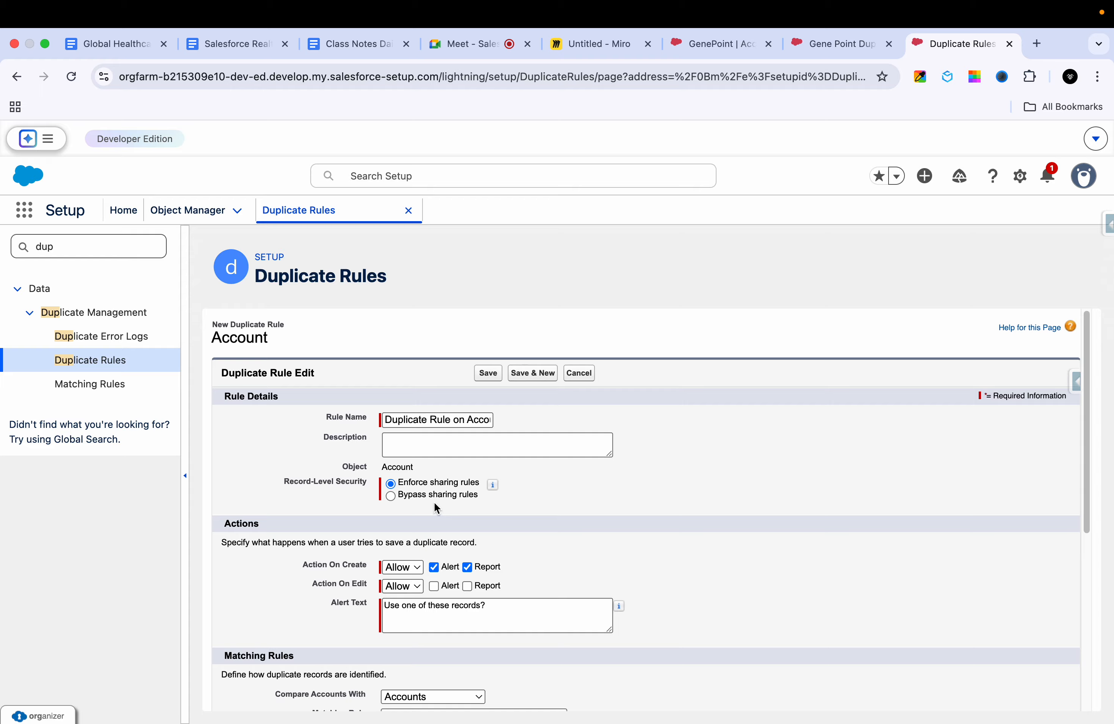
Step: Switch to the Miro board and handwrite the example user's first name in blank space below the Duplicat sketch, underlined twice
left_click(800, 46)
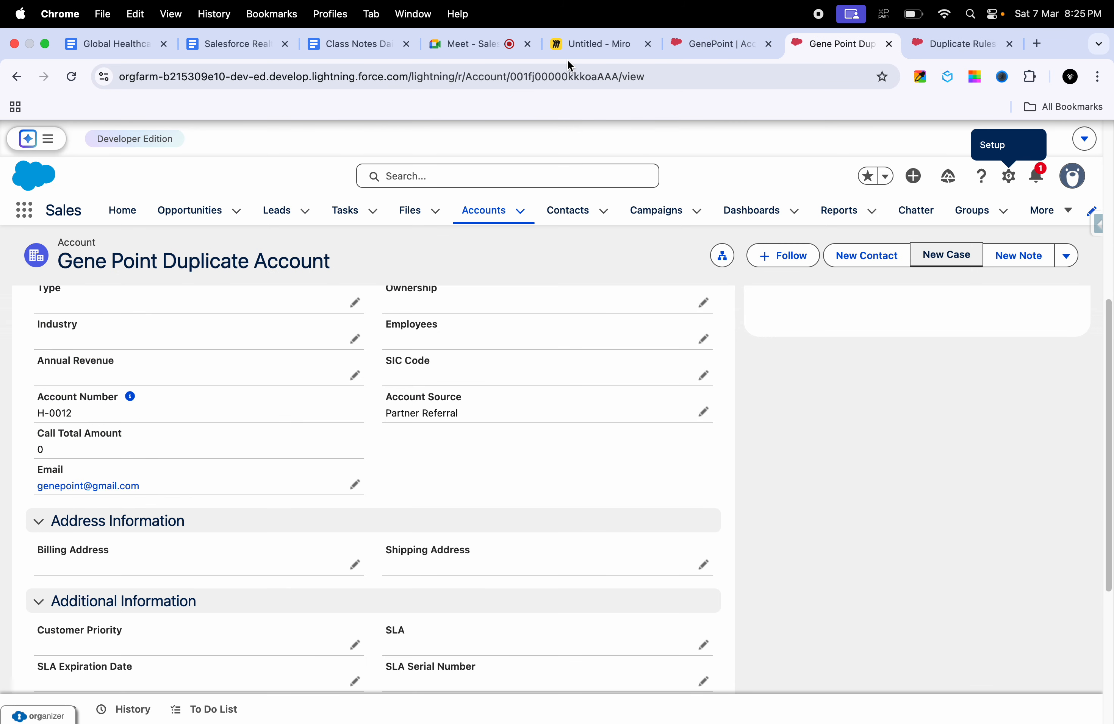
left_click(586, 42)
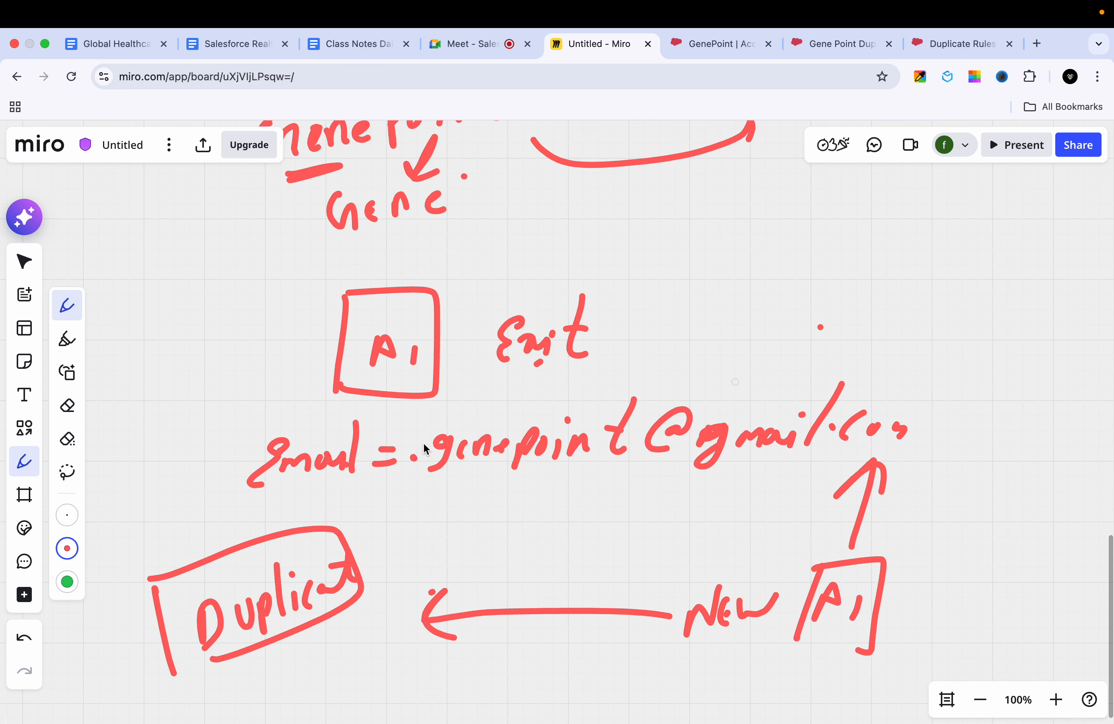
scroll(439, 432, "down", 10)
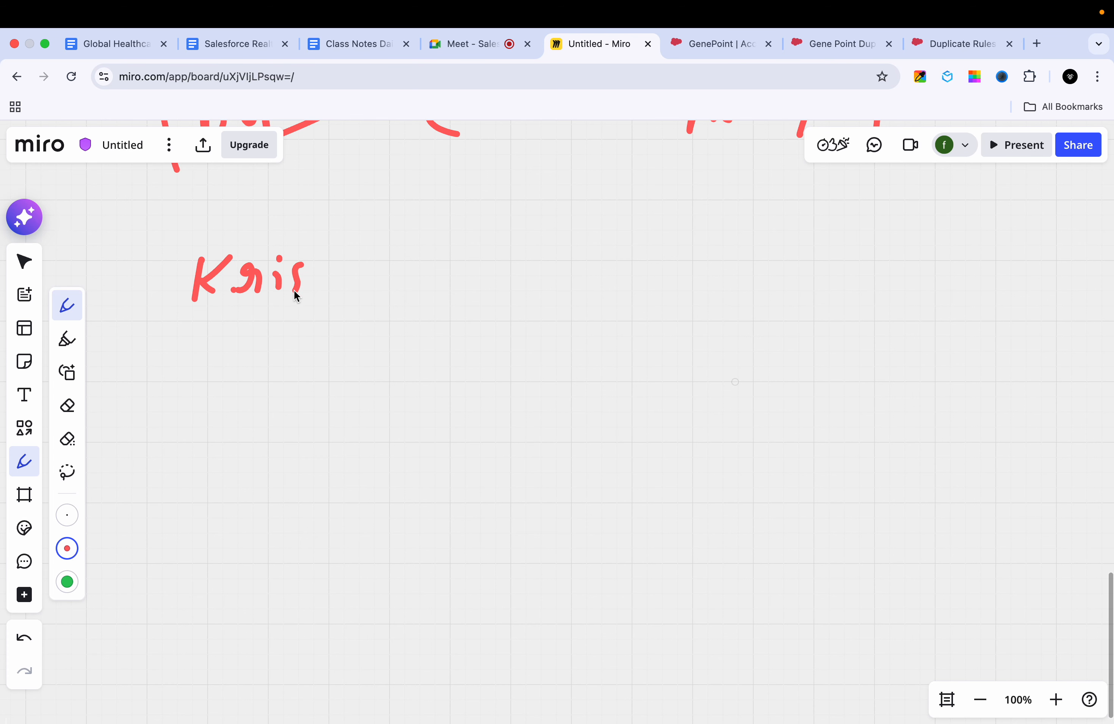
mouse_move(328, 272)
left_mouse_down()
mouse_move(335, 295)
mouse_move(365, 290)
left_mouse_up()
mouse_move(207, 324)
left_mouse_down()
mouse_move(308, 318)
mouse_move(214, 335)
left_mouse_up()
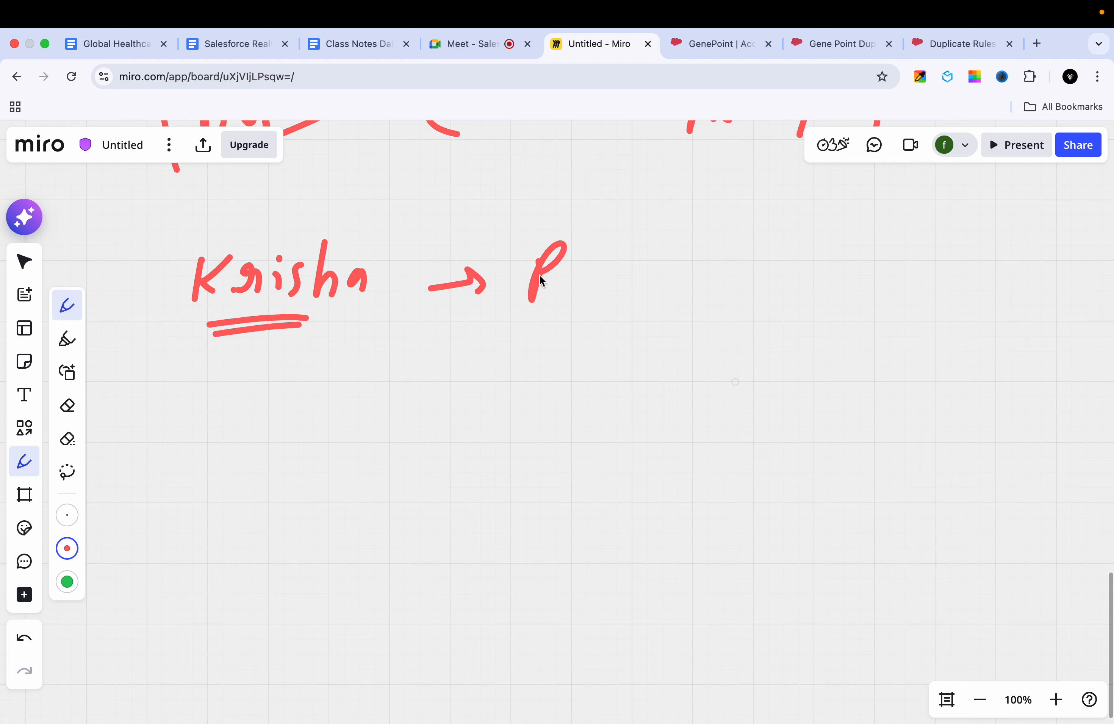
Step: Draw an arrow leading right from the underlined name and handwrite "Record sharing settings" beyond its tip
left_click_drag(639, 277, 661, 280)
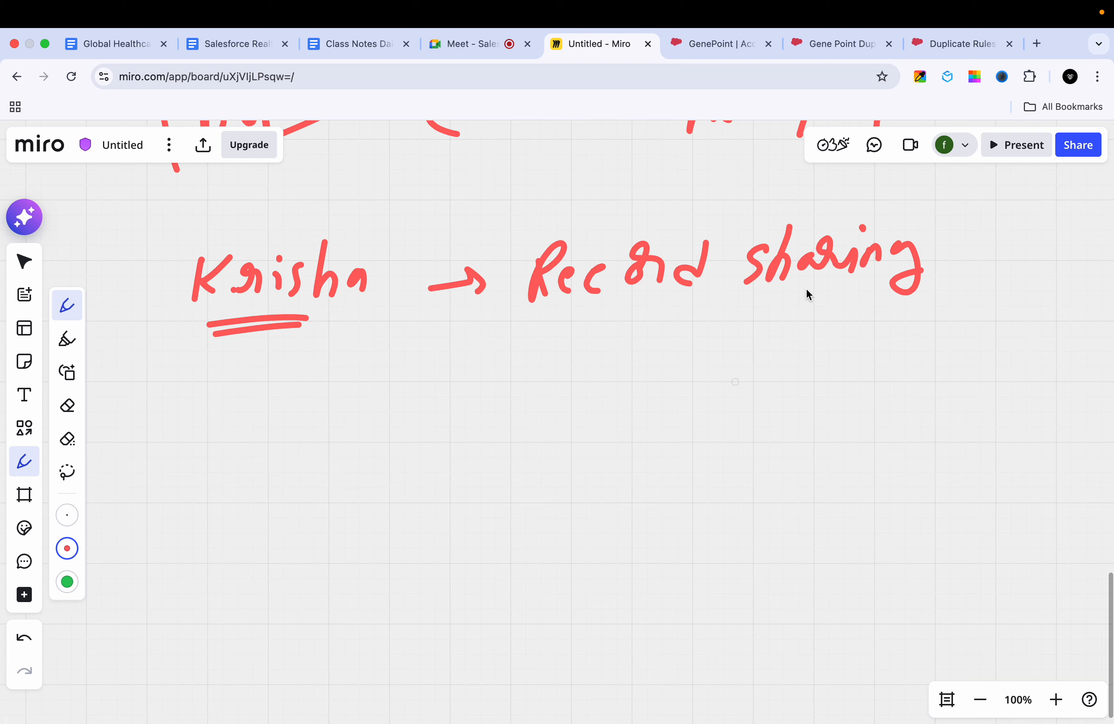
left_click_drag(960, 238, 964, 268)
left_click(998, 237)
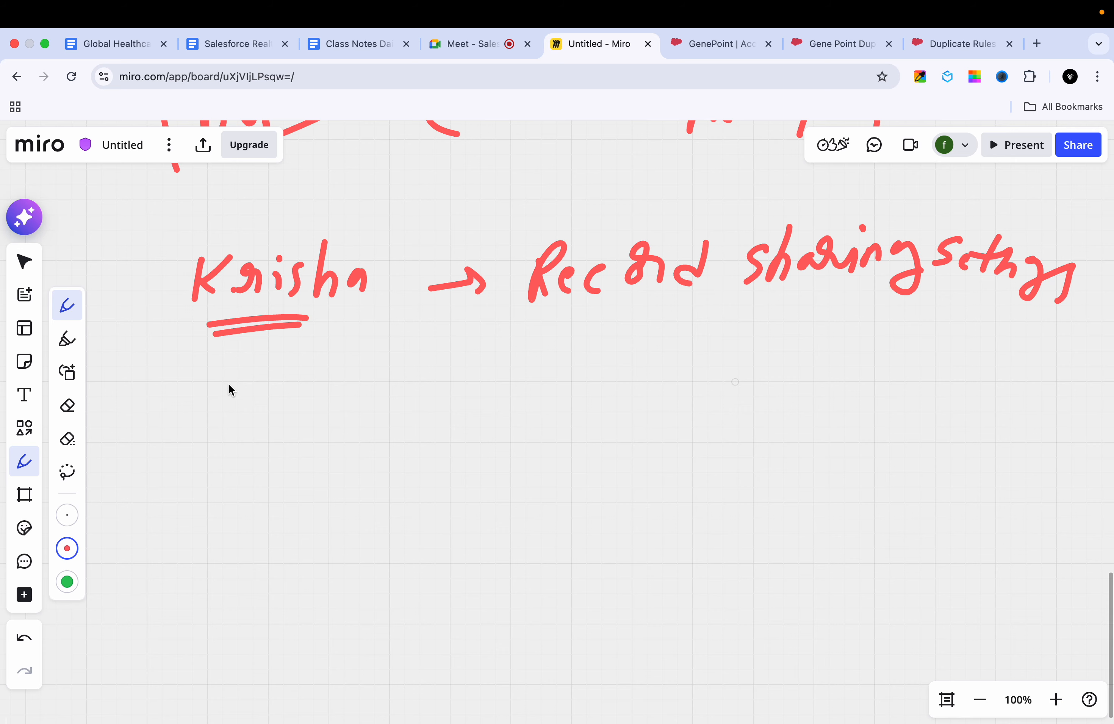
Step: Draw a tall box below the underlined name and list records 1, 2, 3 down to 10 inside it
left_click_drag(249, 370, 219, 508)
left_click_drag(247, 370, 392, 372)
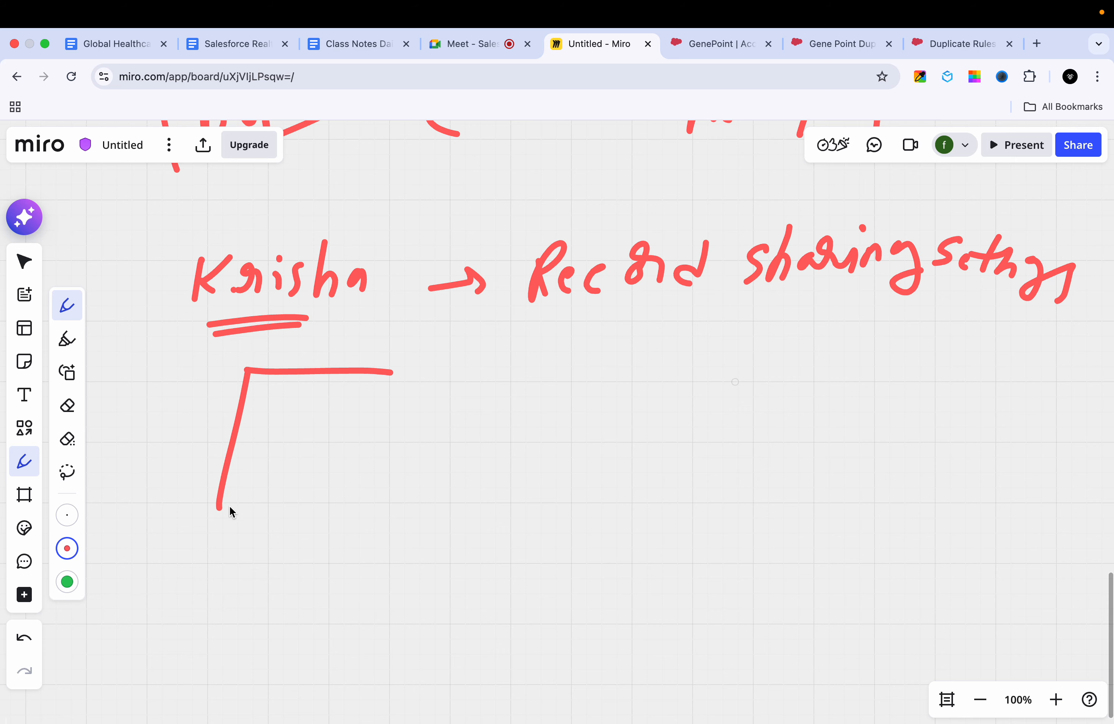
left_click_drag(216, 504, 332, 632)
mouse_move(380, 370)
left_mouse_down()
mouse_move(369, 584)
mouse_move(267, 610)
left_mouse_up()
mouse_move(265, 438)
left_mouse_down()
mouse_move(294, 462)
mouse_move(257, 519)
left_mouse_up()
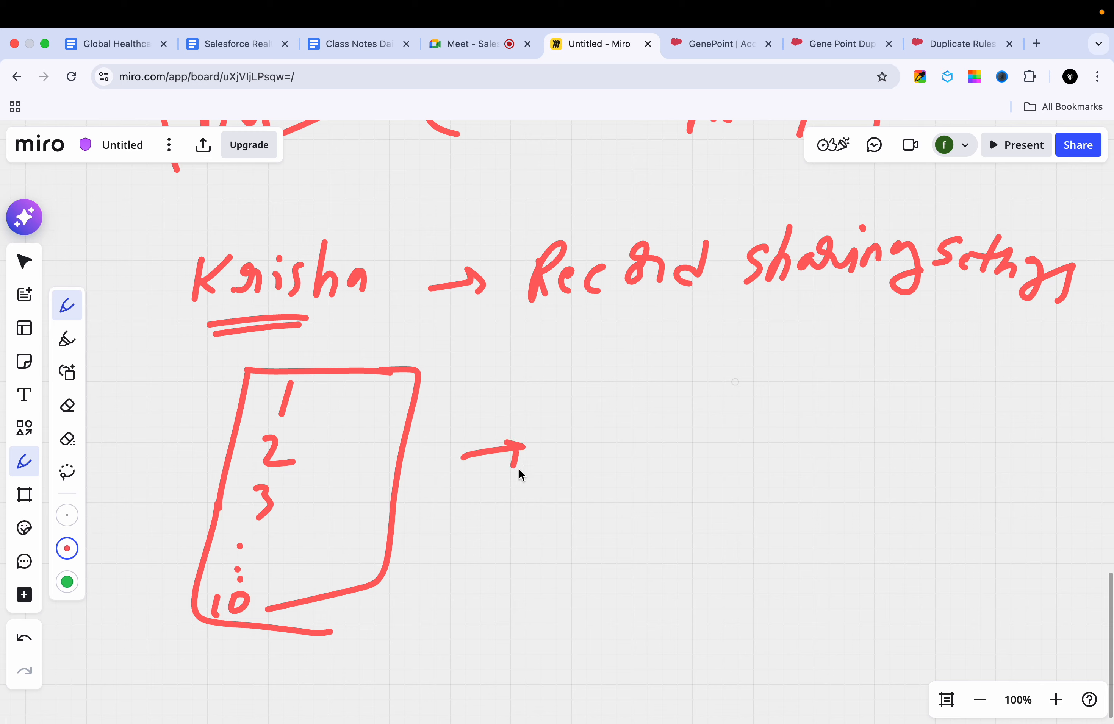
Step: Draw an arrow from the 10-record box to a second tall box listing records 1, 2 and on down to 1000
left_click_drag(608, 348, 583, 568)
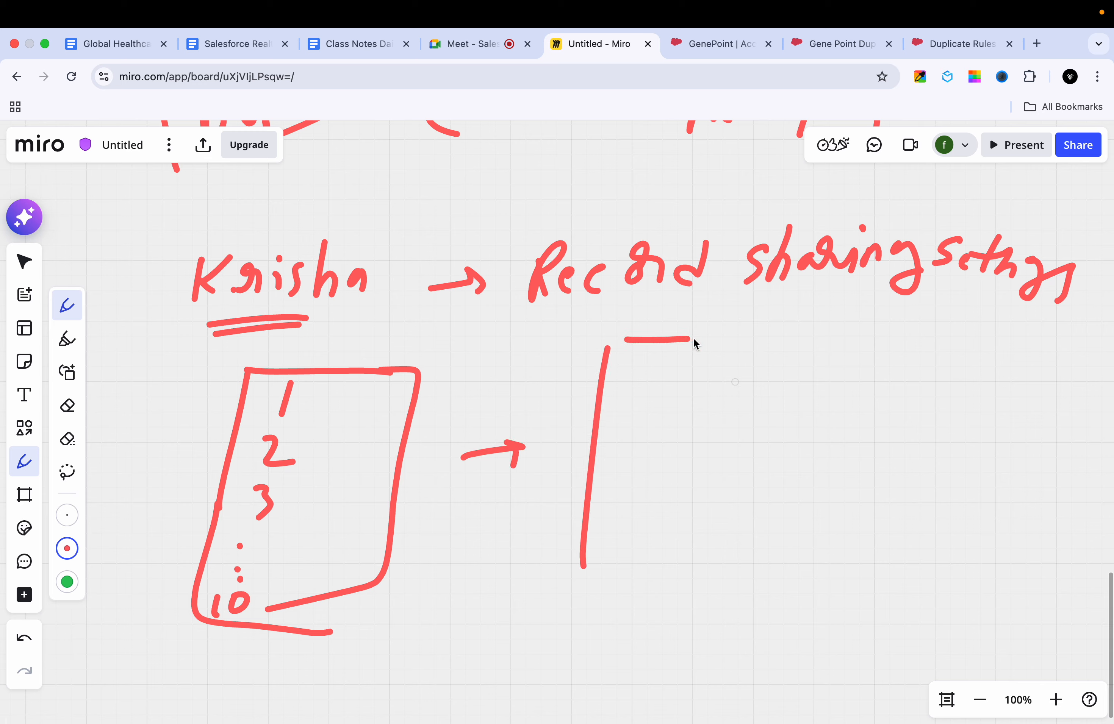
left_click_drag(679, 340, 668, 584)
left_click_drag(575, 568, 649, 592)
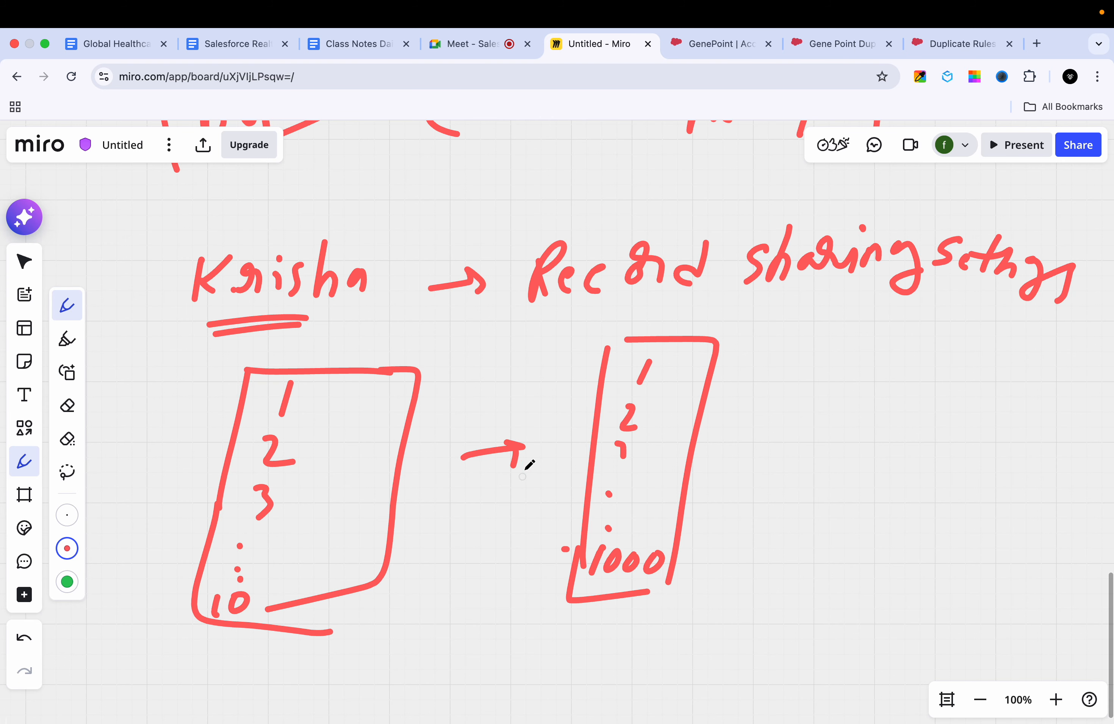
Step: Review both GenePoint account records and the new duplicate rule form in Salesforce, and return to the Miro board
left_click(841, 33)
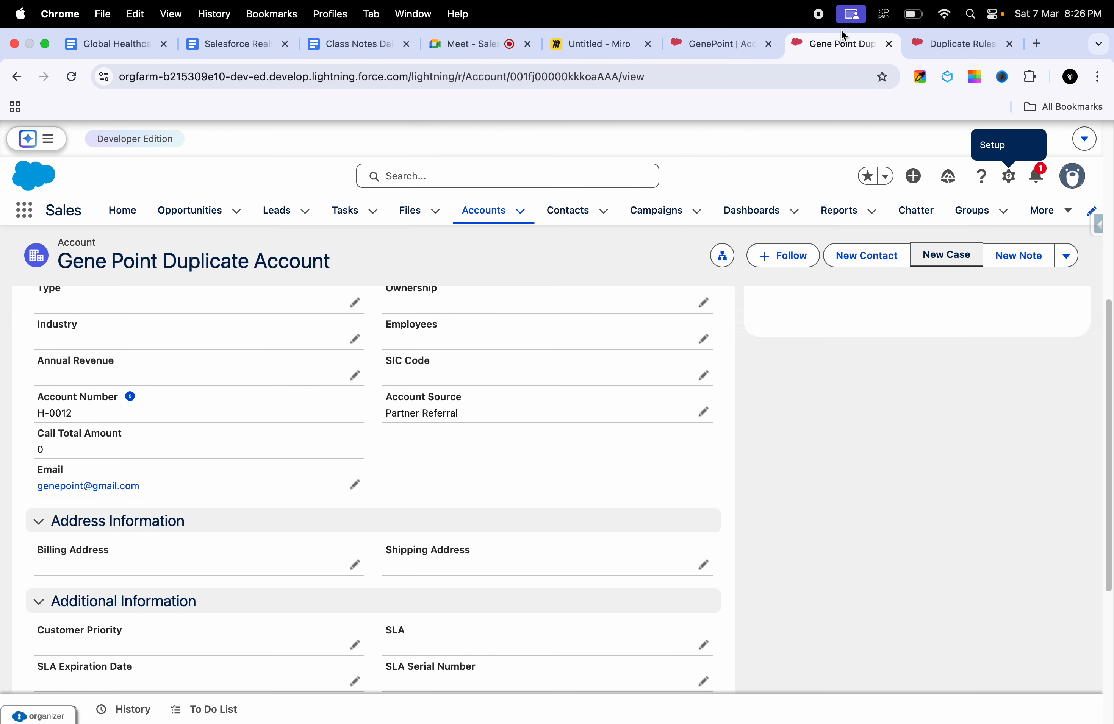
left_click(711, 47)
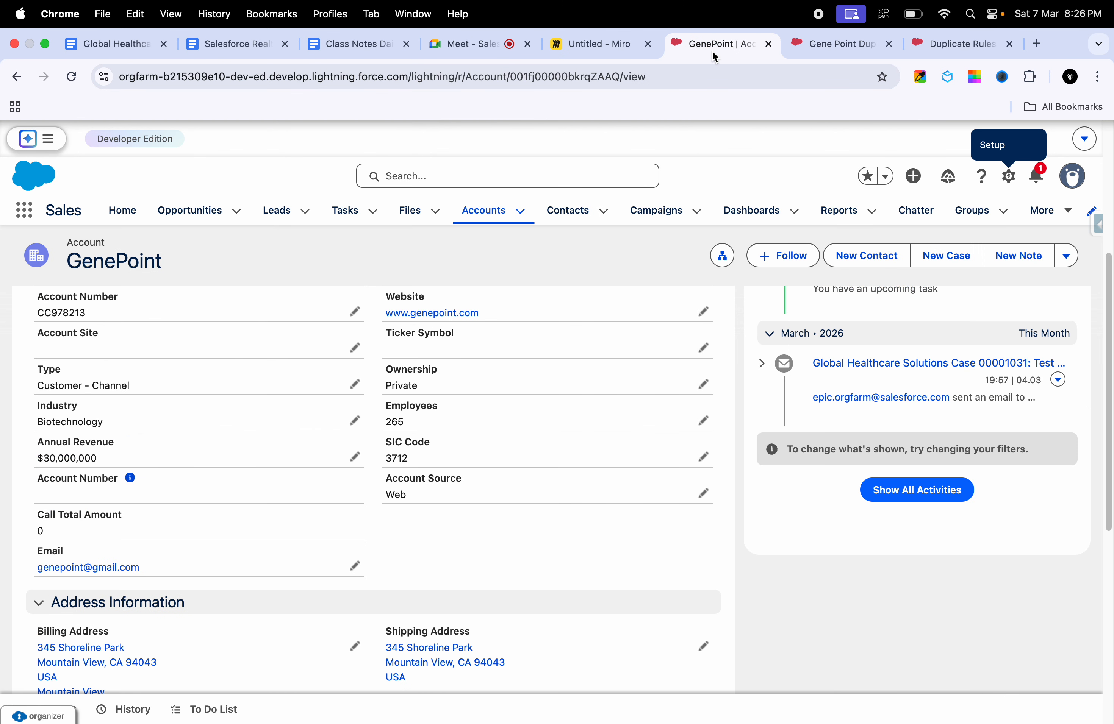
left_click(958, 42)
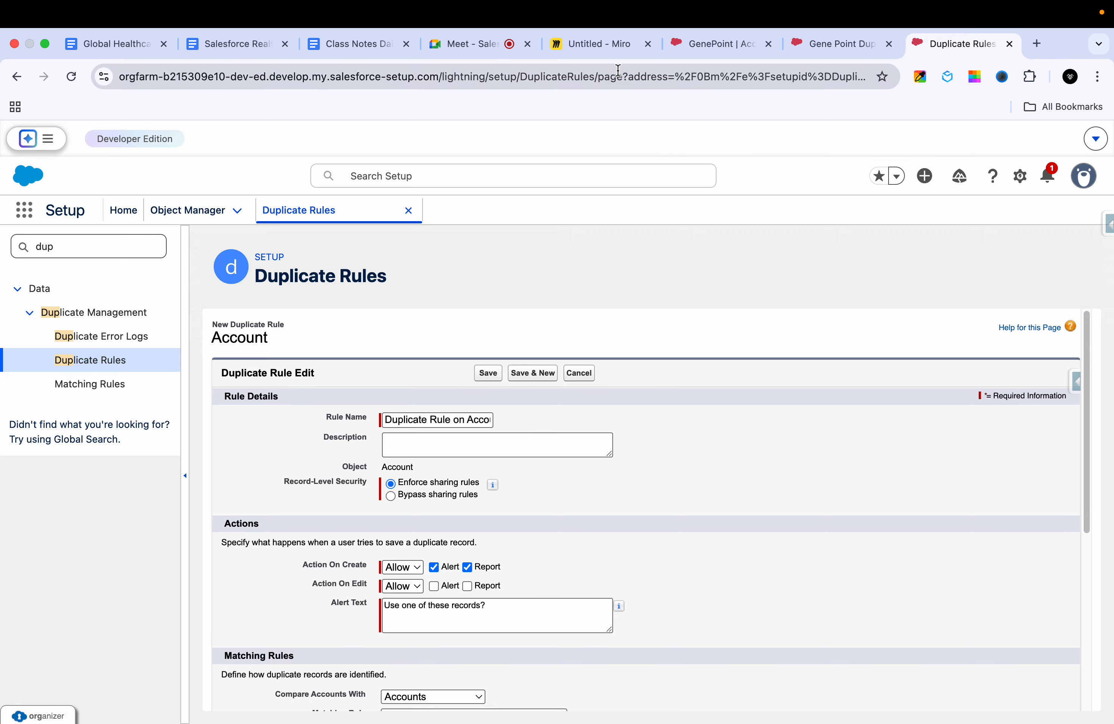
left_click(609, 55)
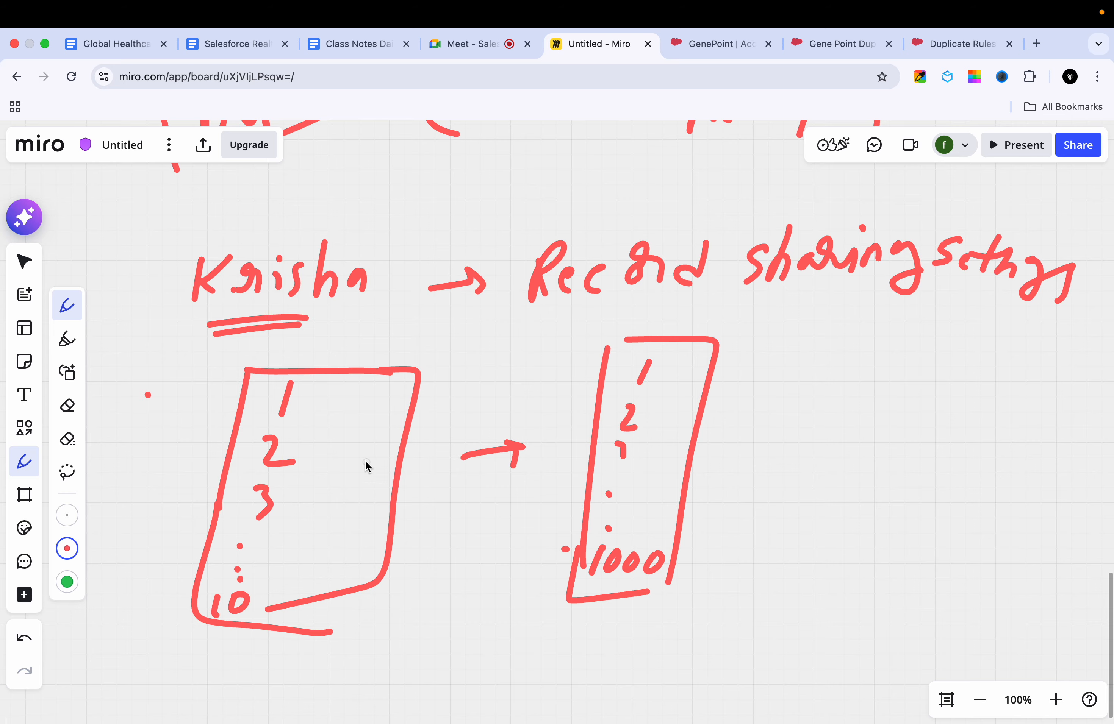
Step: Switch to the new Account duplicate rule form in Salesforce and set Record-Level Security to Bypass sharing rules
left_click(960, 45)
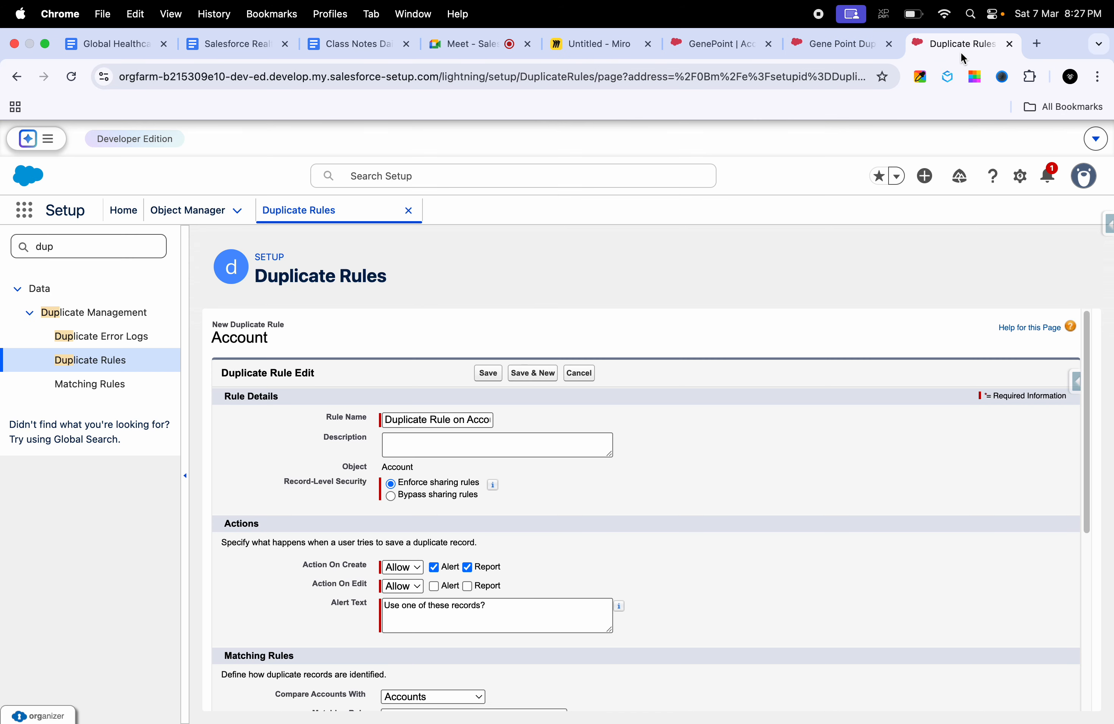
triple_click(460, 483)
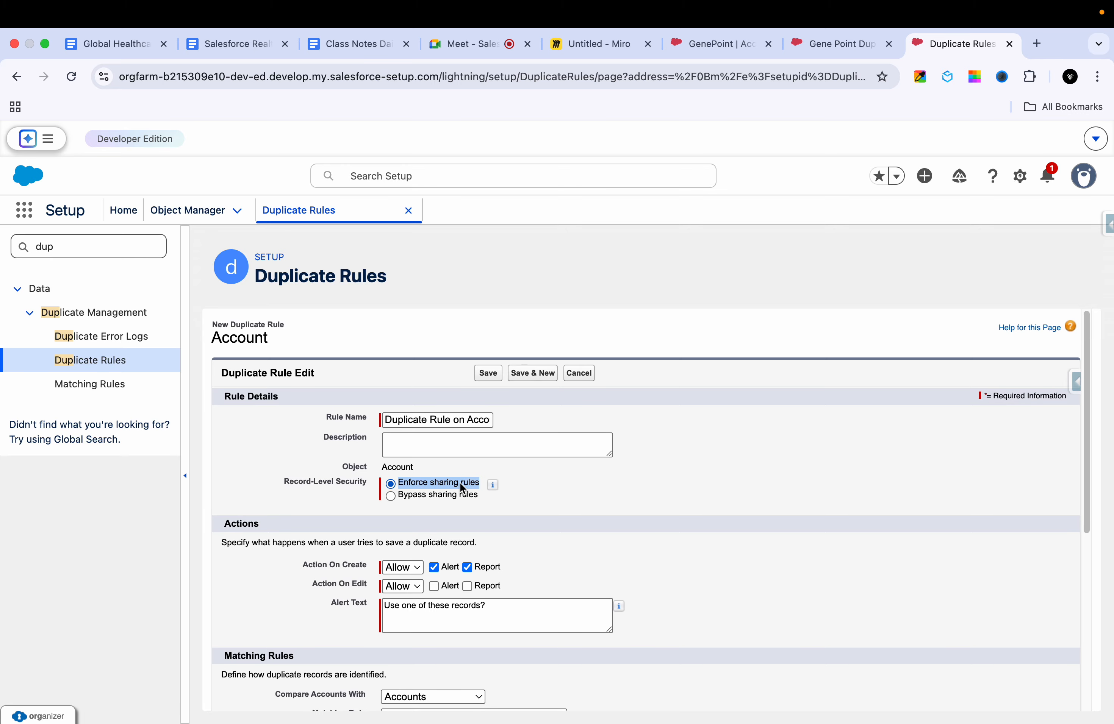
mouse_move(492, 485)
left_click(416, 497)
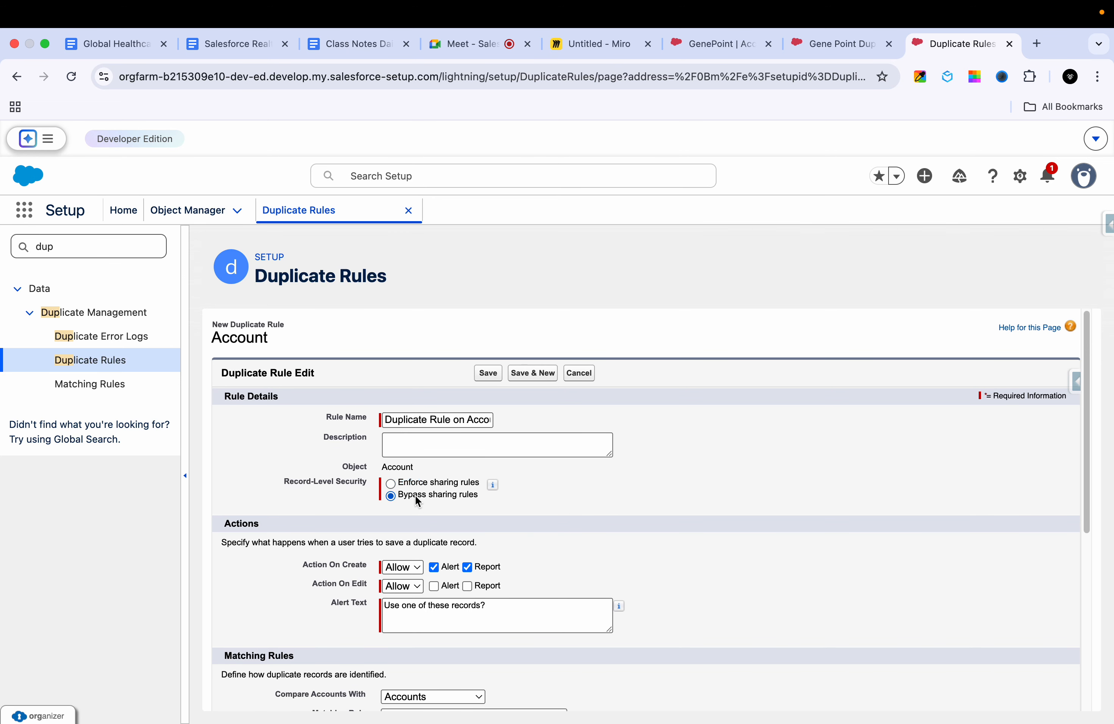
Step: Review the two GenePoint account records in Salesforce and the record-access sketch on the Miro board
left_click(828, 48)
left_click(701, 54)
left_click(580, 54)
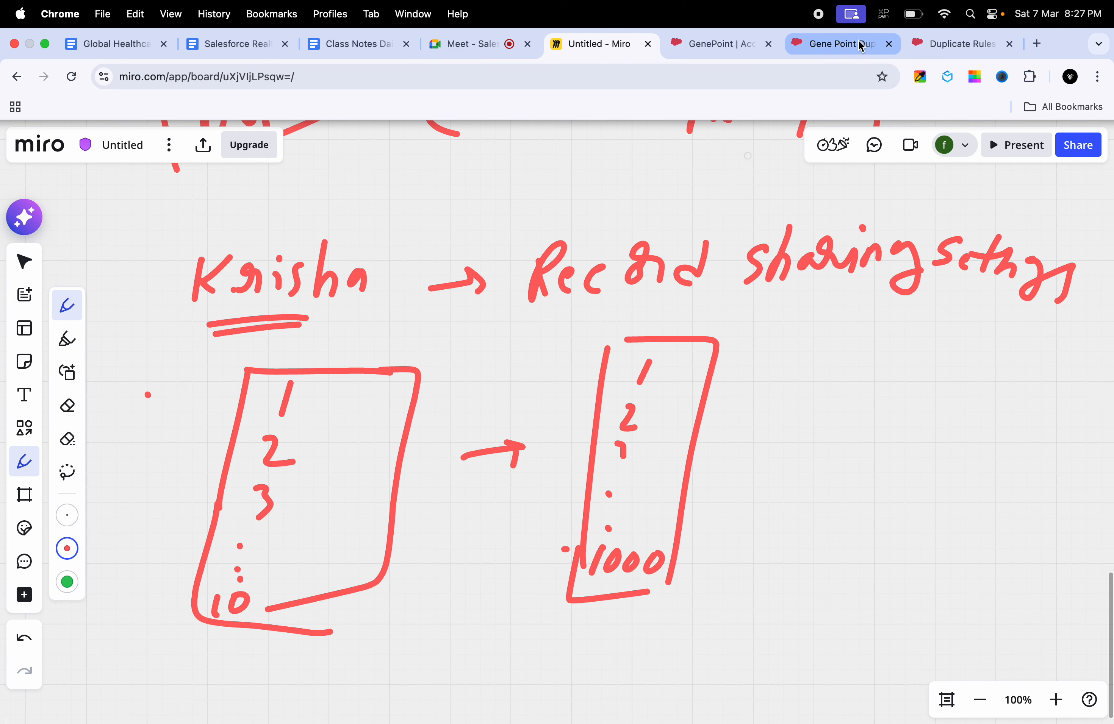
Step: Return to the duplicate rule form in Salesforce and set Record-Level Security to Enforce sharing rules
left_click(938, 52)
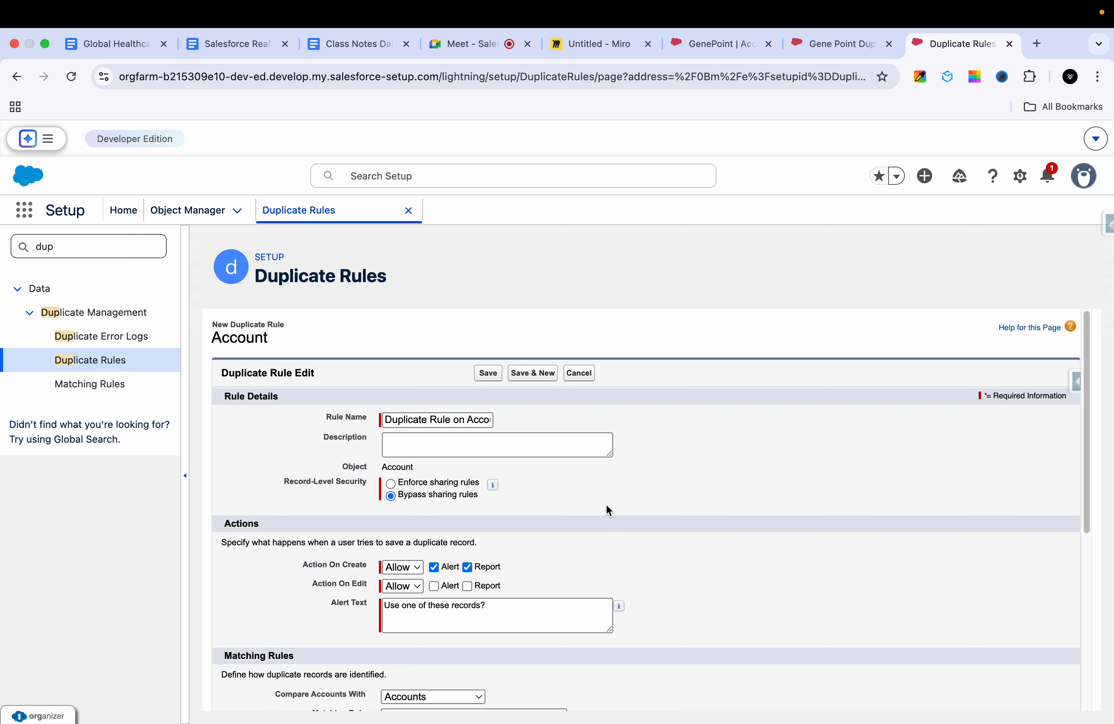
scroll(606, 504, "down", 2)
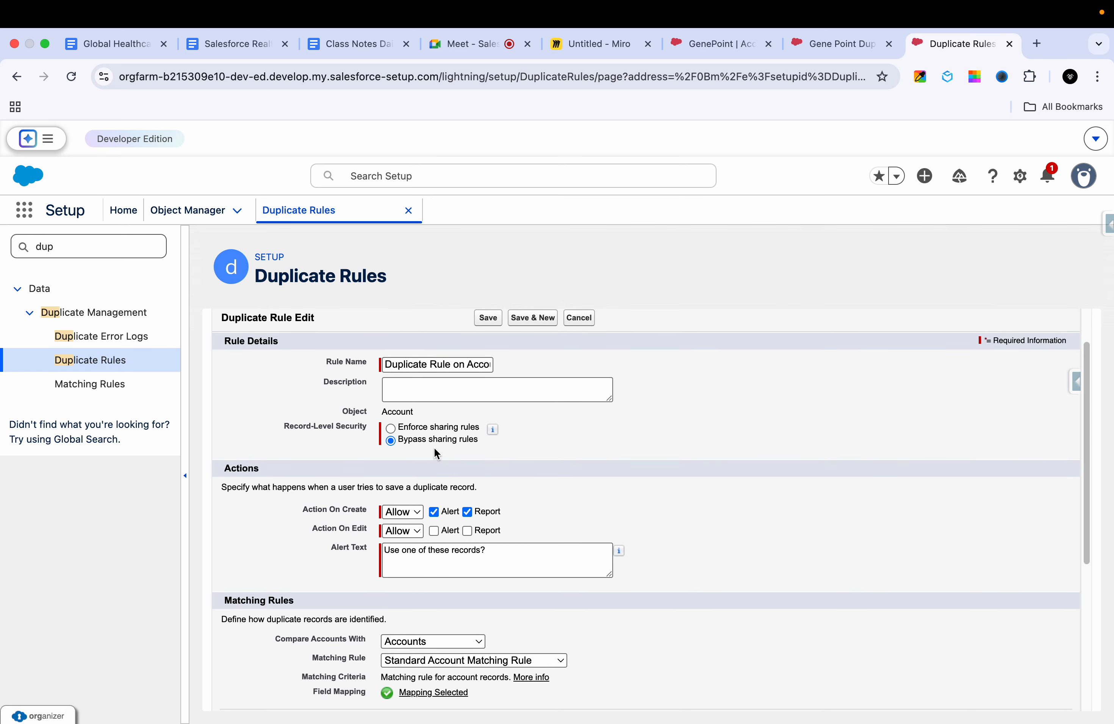
scroll(564, 485, "down", 3)
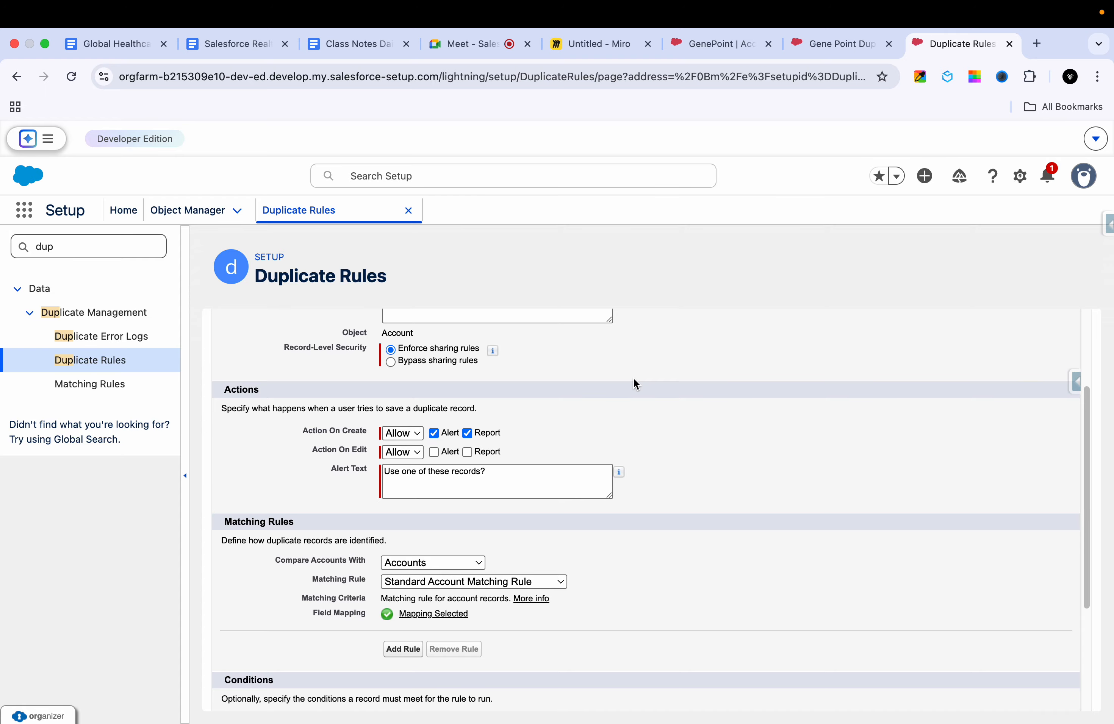
Step: Set the duplicate rule's Action On Create to Block, and review the Action On Edit choices and the alert text
scroll(557, 384, "down", 3)
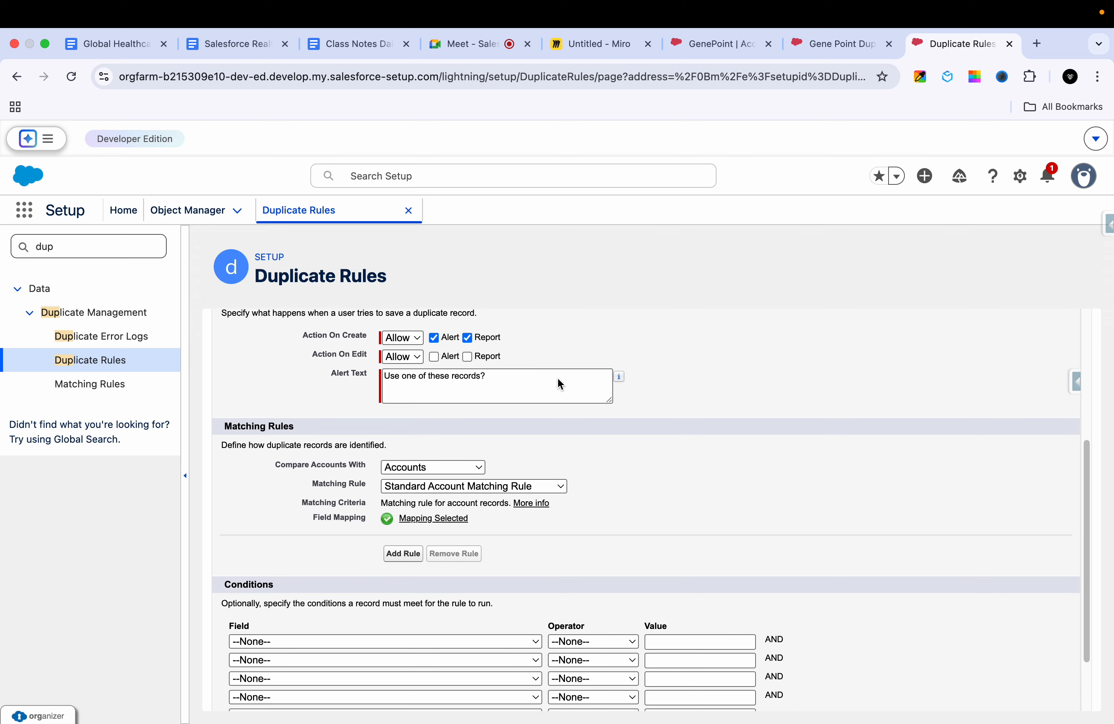
scroll(516, 373, "up", 1)
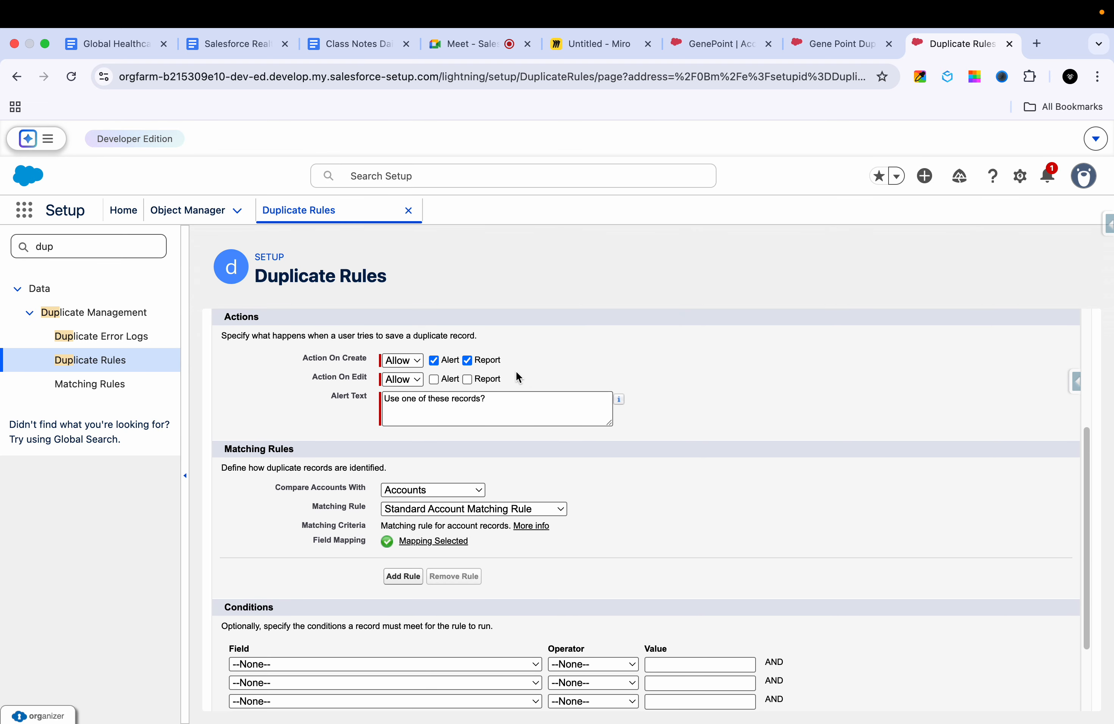
left_click(413, 370)
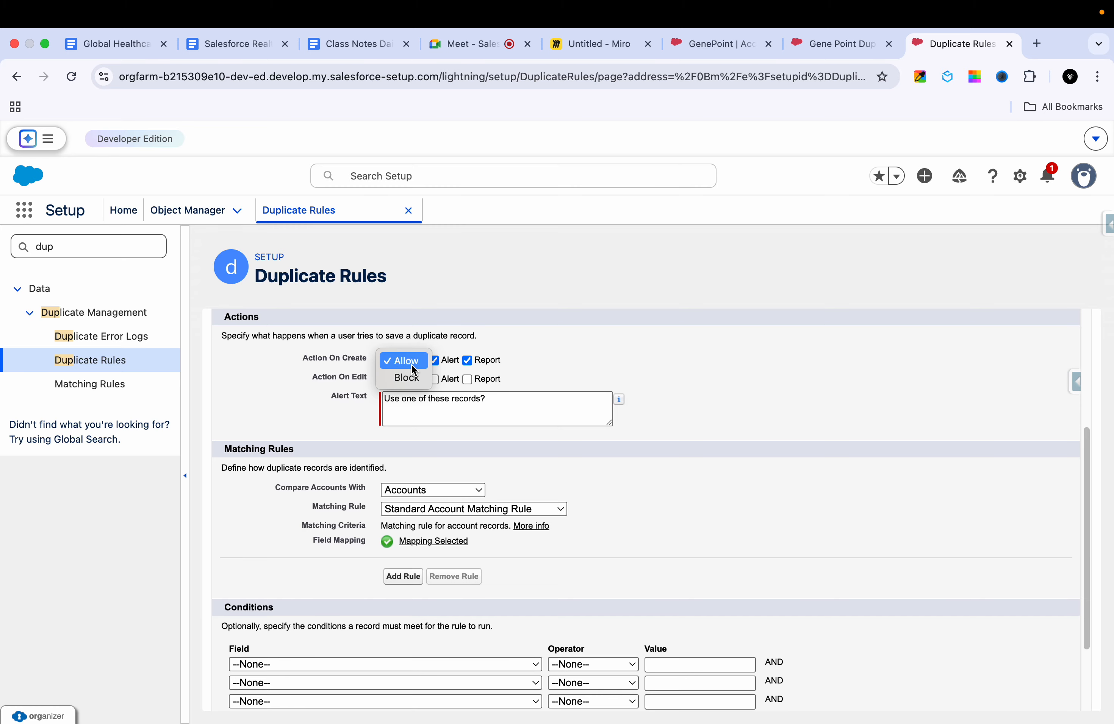
left_click(408, 362)
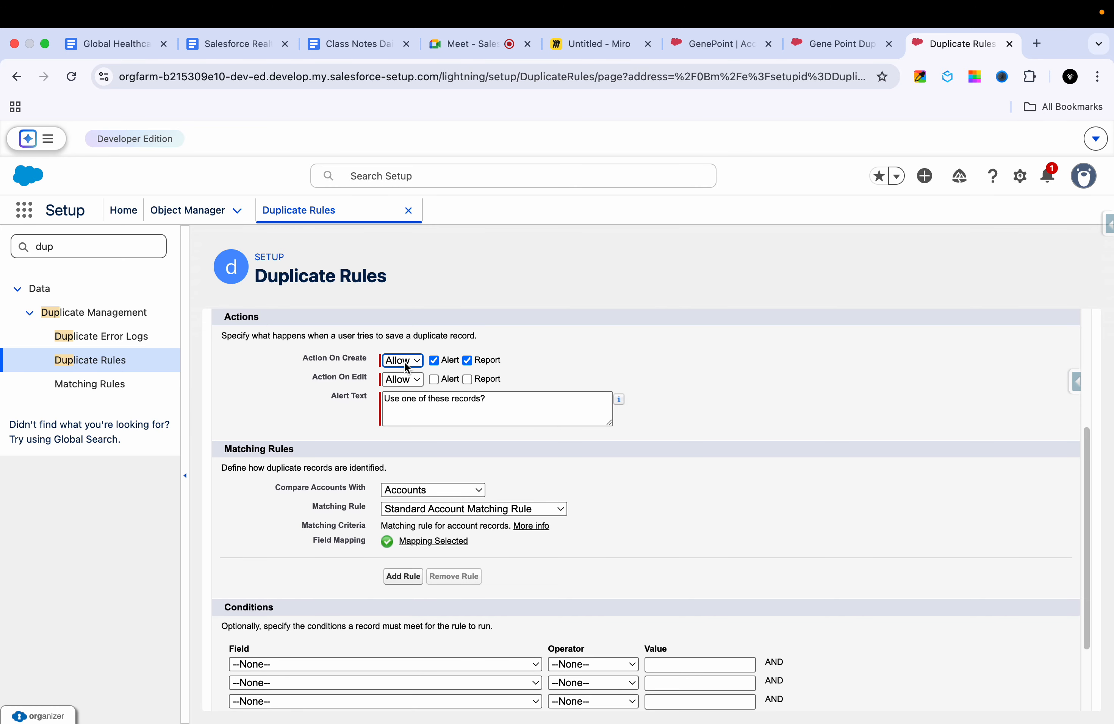
left_click(407, 367)
left_click(403, 360)
left_click(404, 380)
left_click(412, 380)
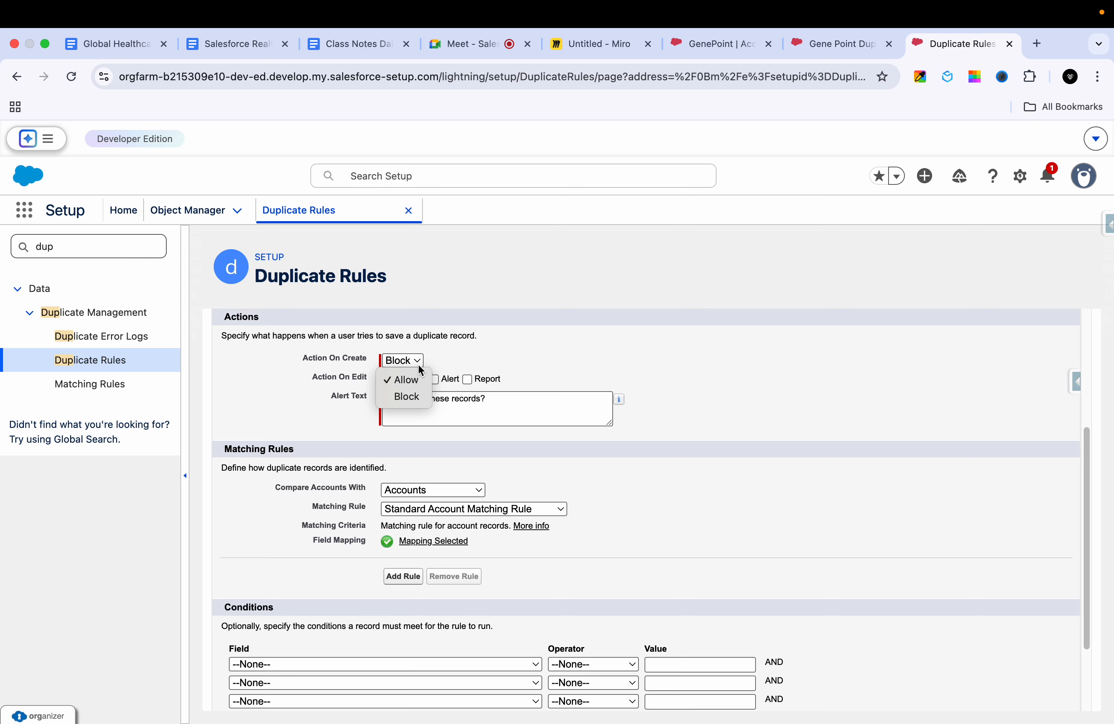
left_click(476, 361)
triple_click(411, 401)
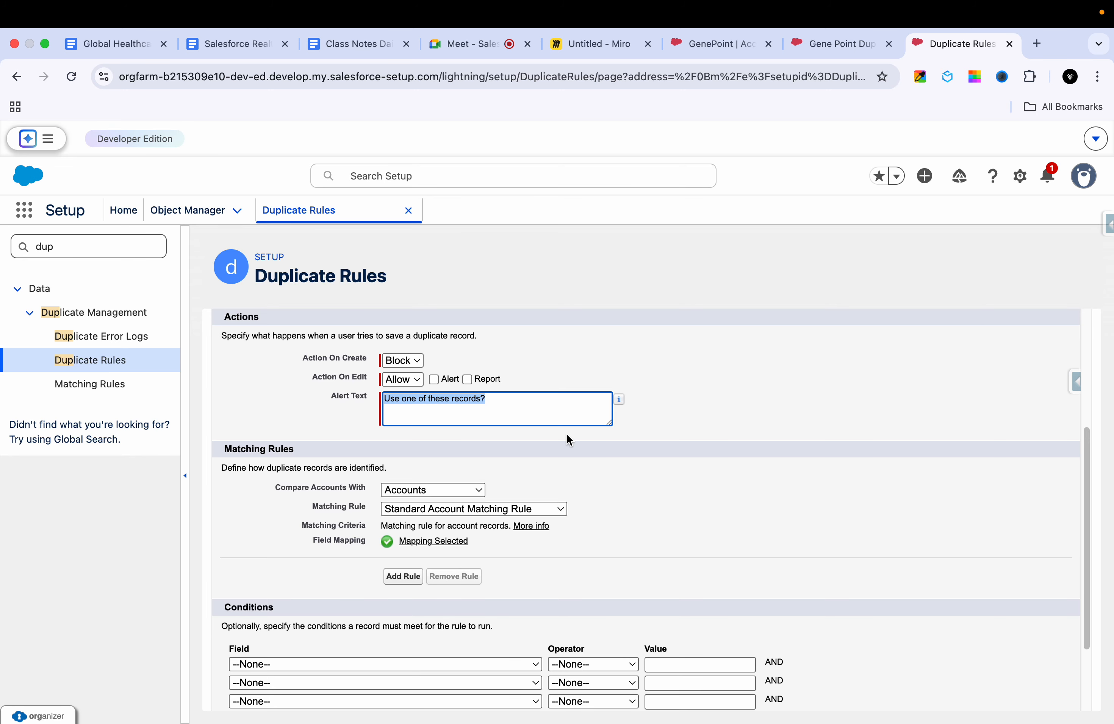
Step: Choose Find the Duplicate Account with Email as the duplicate rule's matching rule
scroll(567, 435, "down", 3)
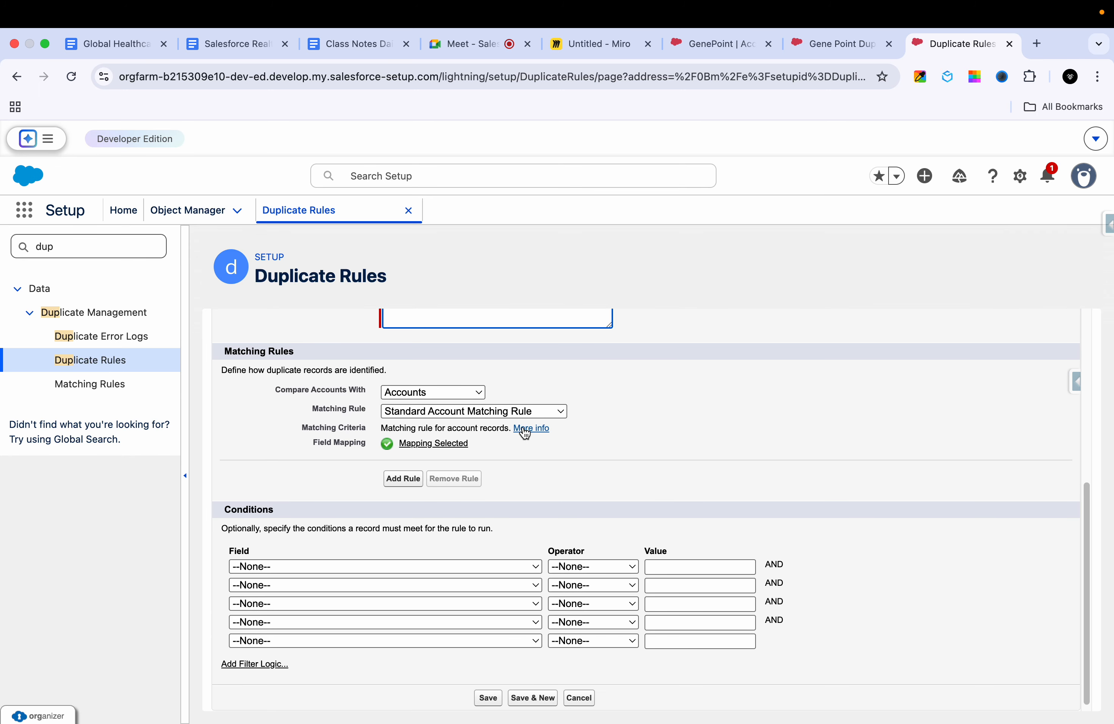
left_click(459, 415)
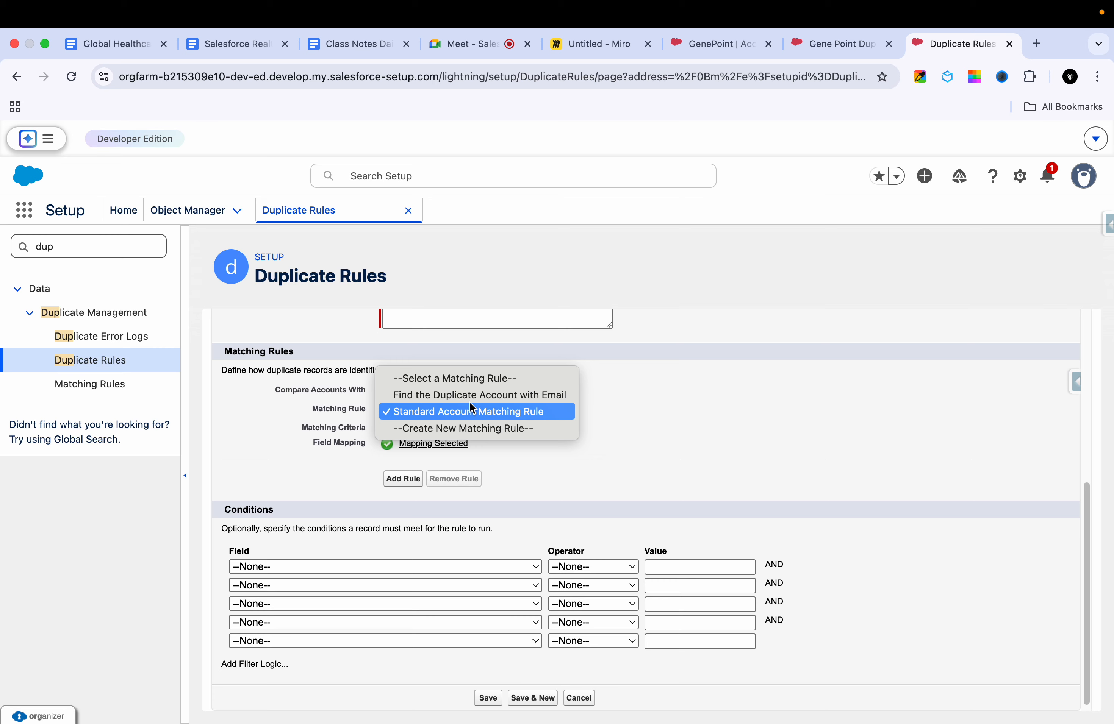
left_click(453, 397)
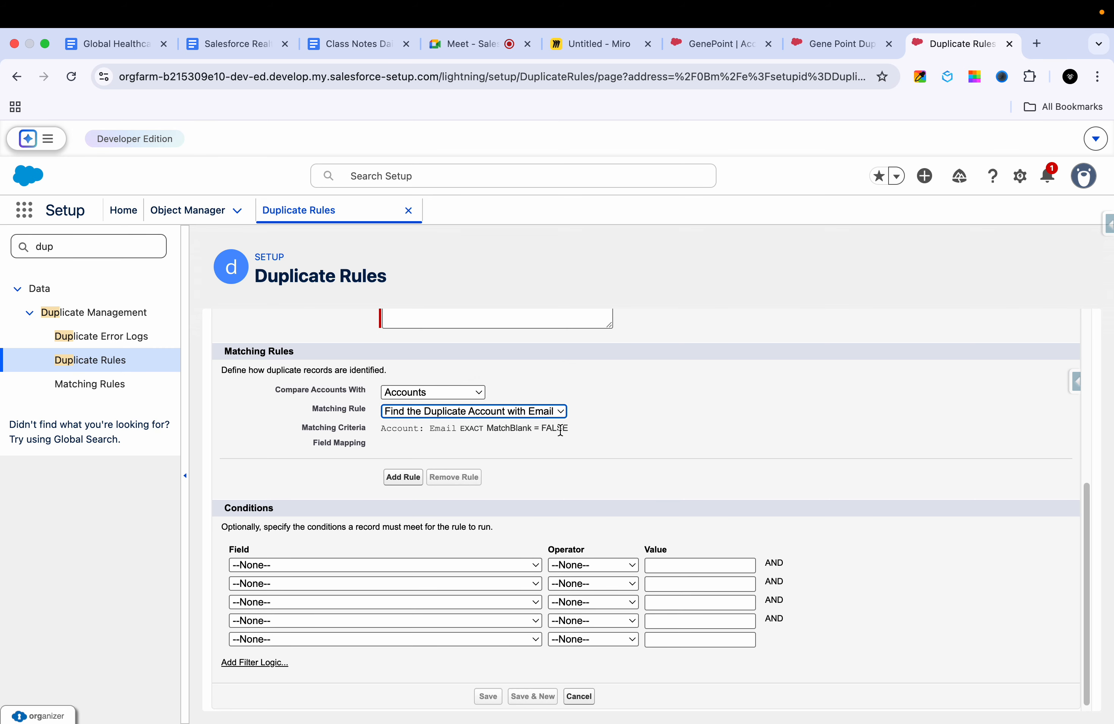
Step: Try Account: Account Name as the first condition's field, and reset that field to --None--
scroll(560, 431, "down", 1)
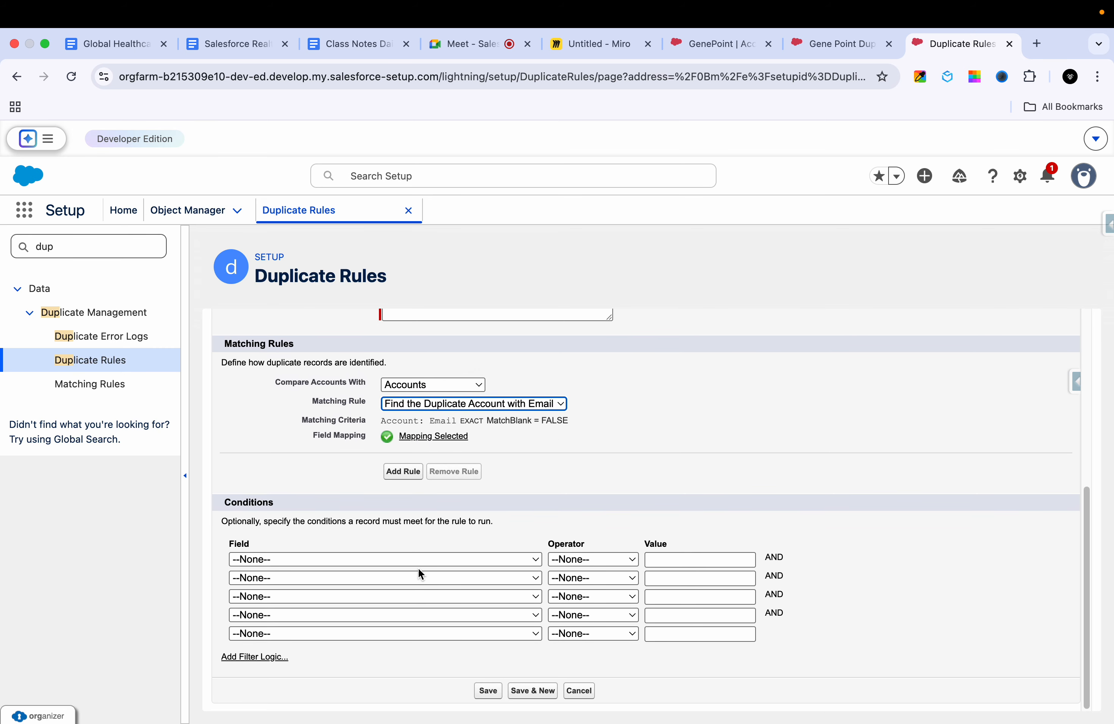
left_click(433, 560)
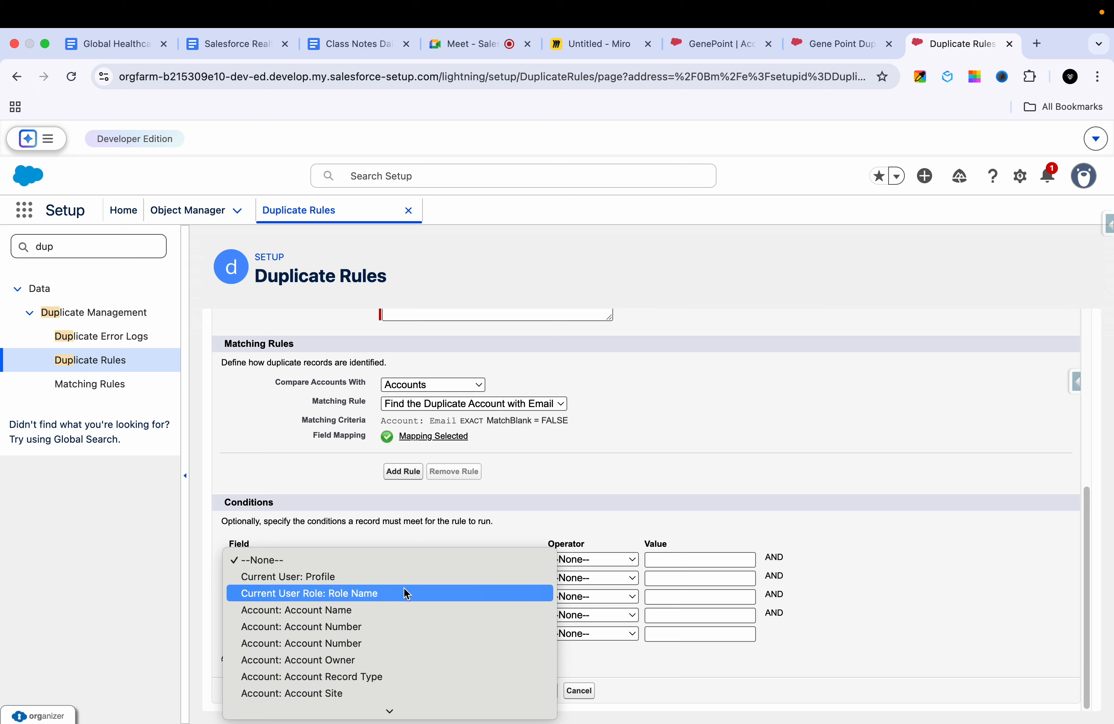
key("Escape")
left_click(401, 606)
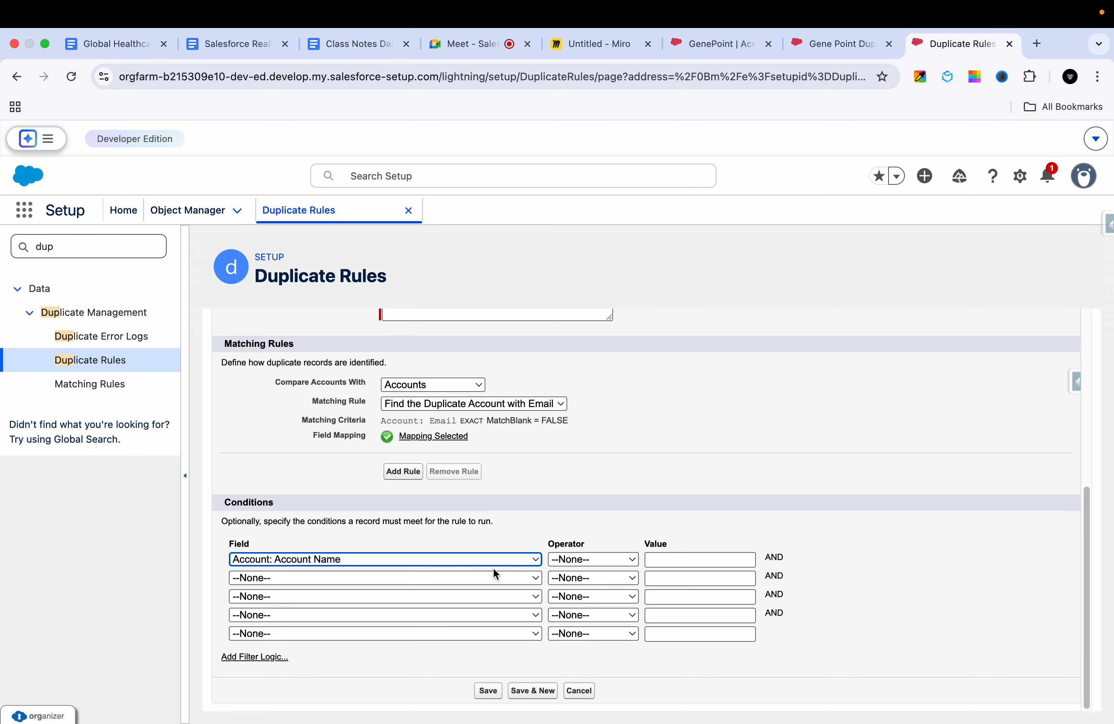
left_click(475, 551)
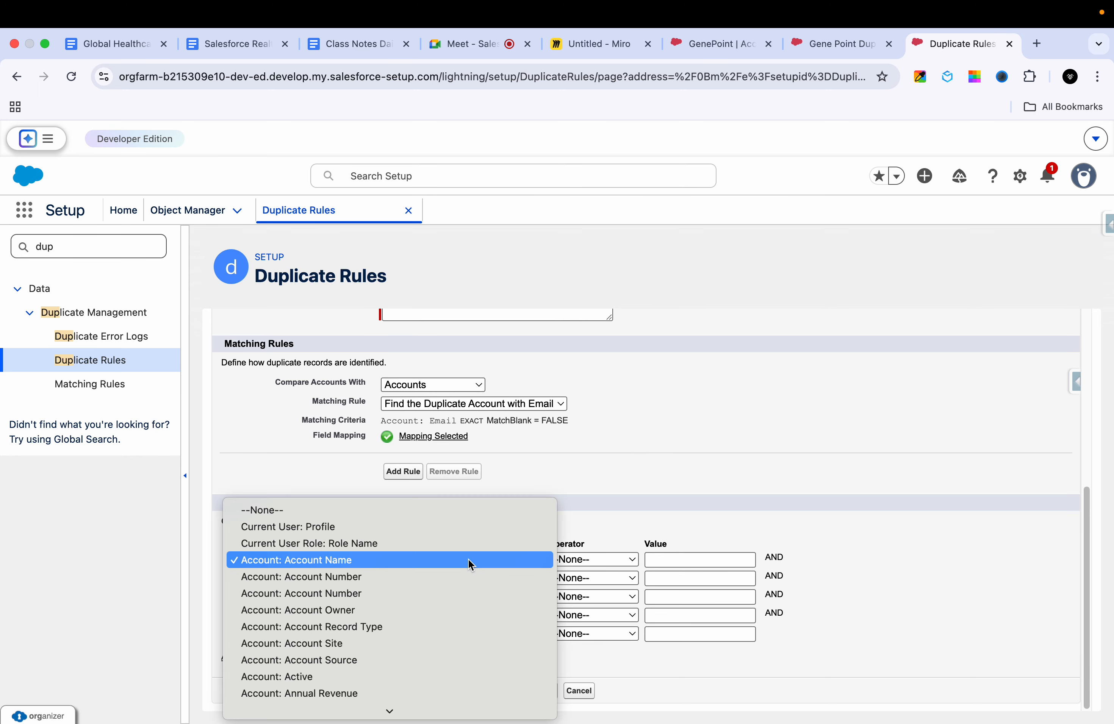
left_click(451, 513)
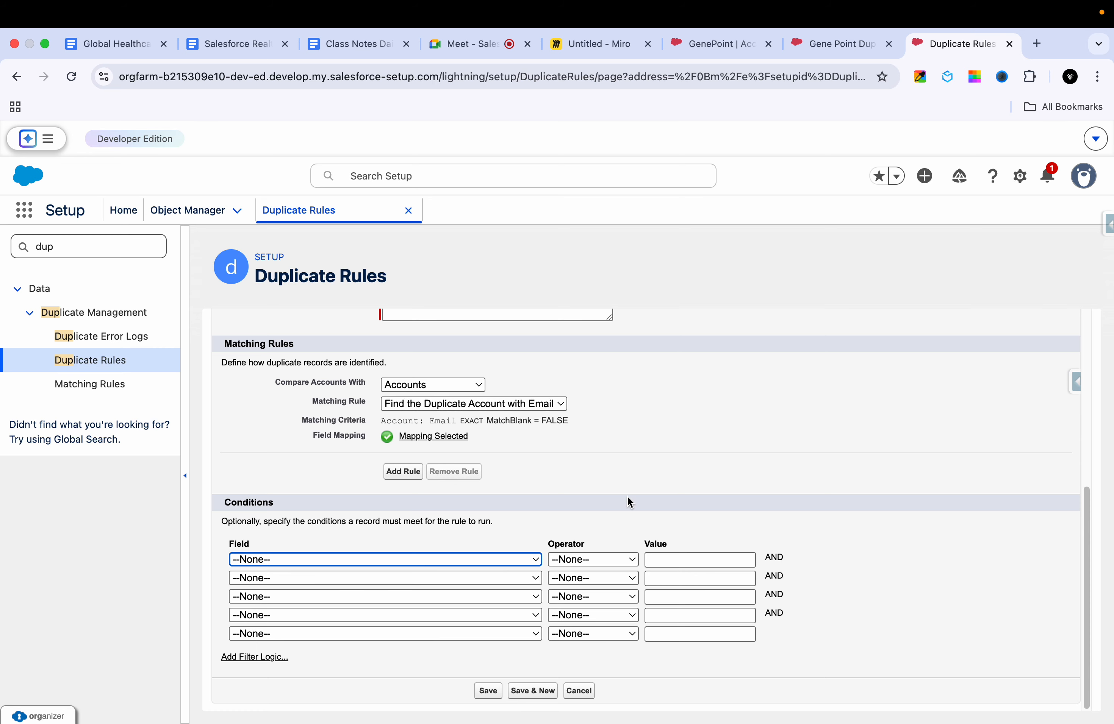
Step: Check the completed duplicate rule settings, save the rule and activate it
scroll(627, 496, "up", 5)
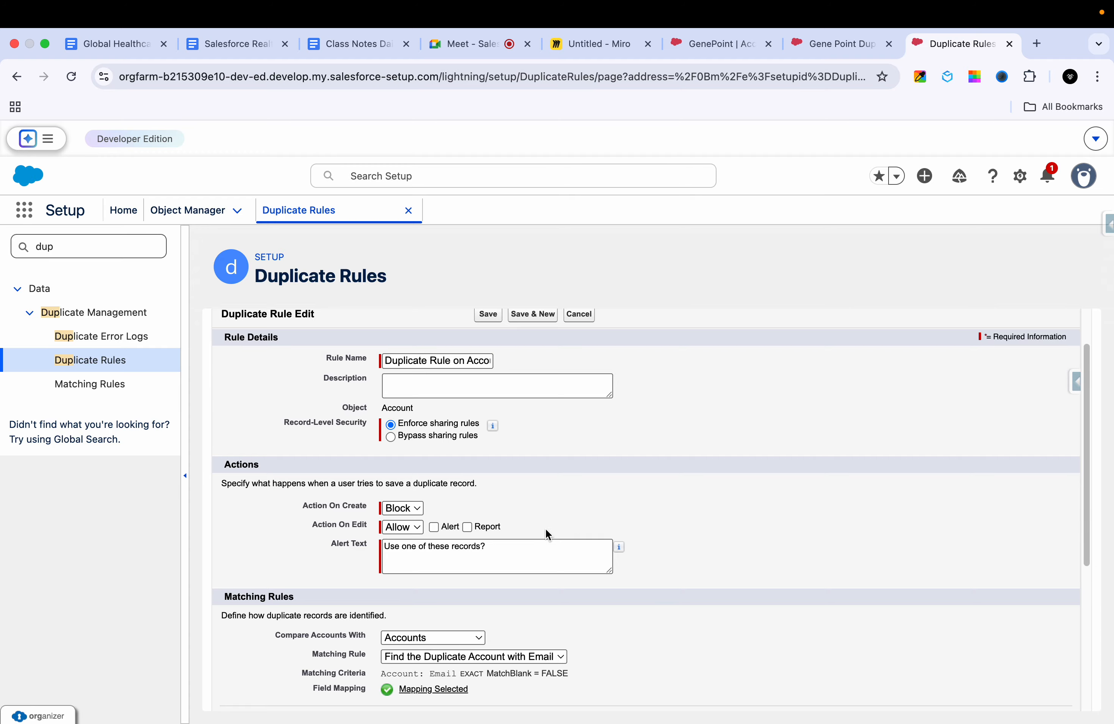
scroll(589, 463, "up", 2)
scroll(588, 464, "down", 7)
left_click(493, 691)
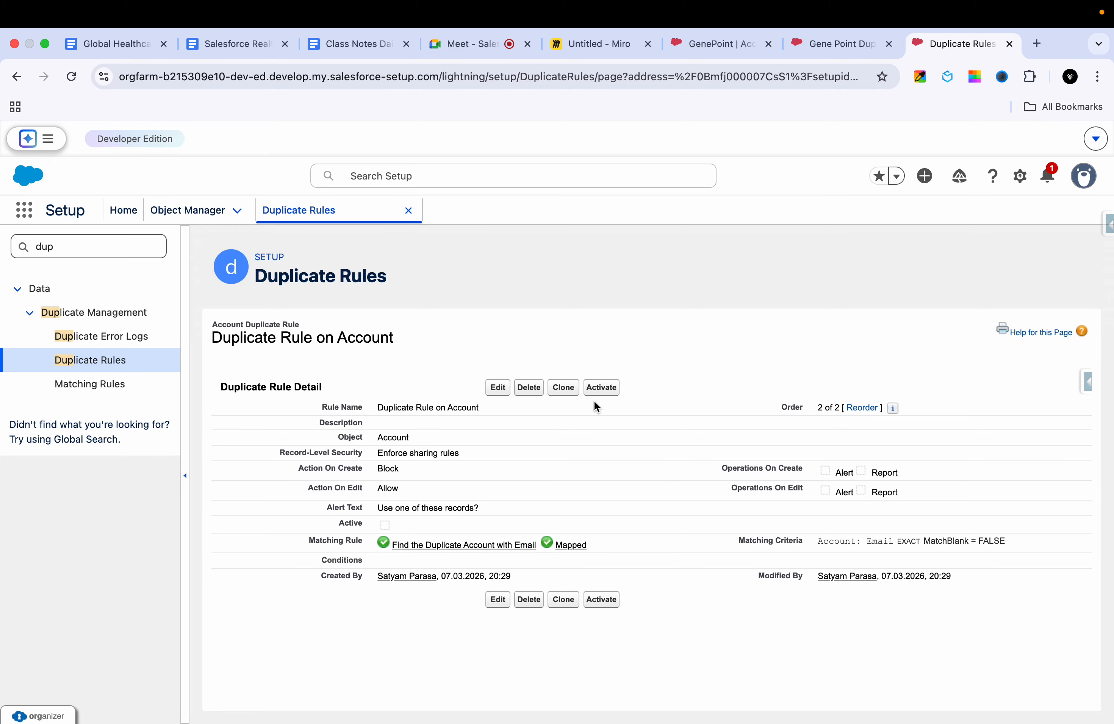
left_click(605, 388)
left_click(507, 388)
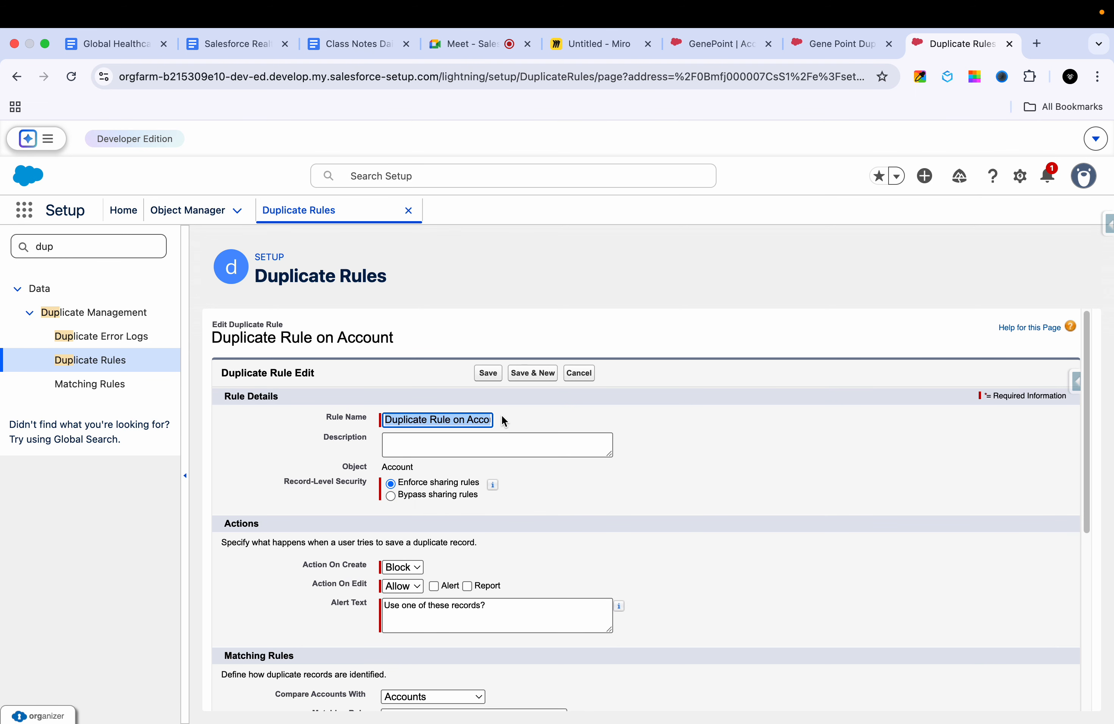
left_click(572, 378)
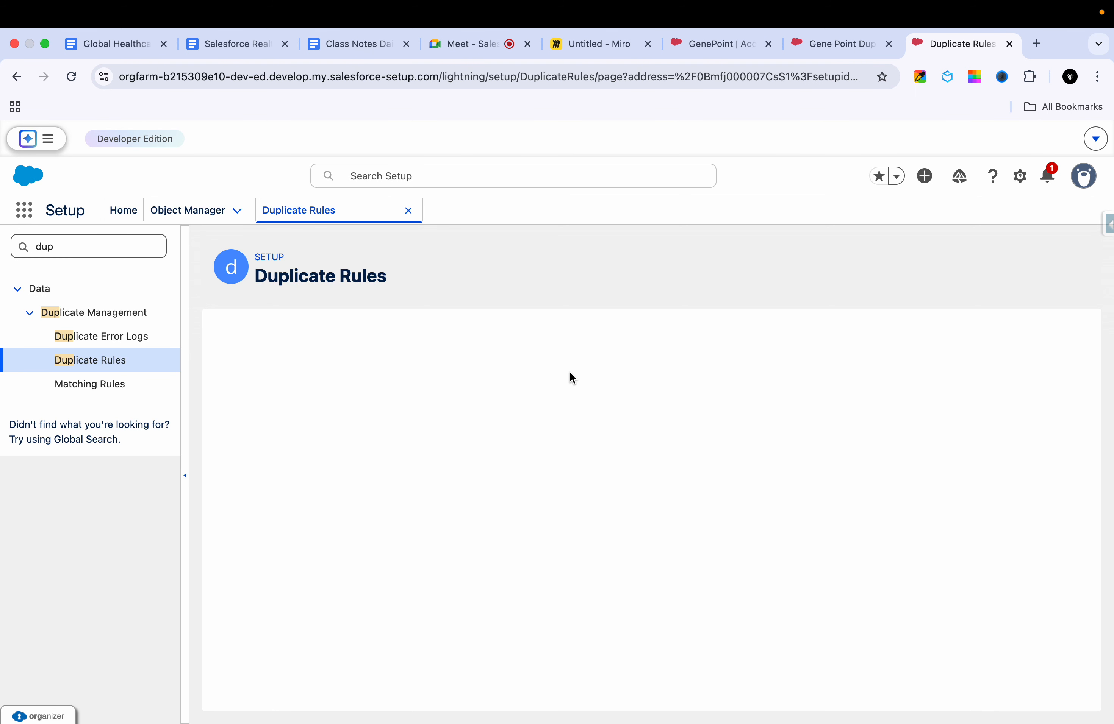
Step: Compare the GenePoint and Gene Point Duplicate Account records, selecting the email address on the duplicate account
left_click(732, 37)
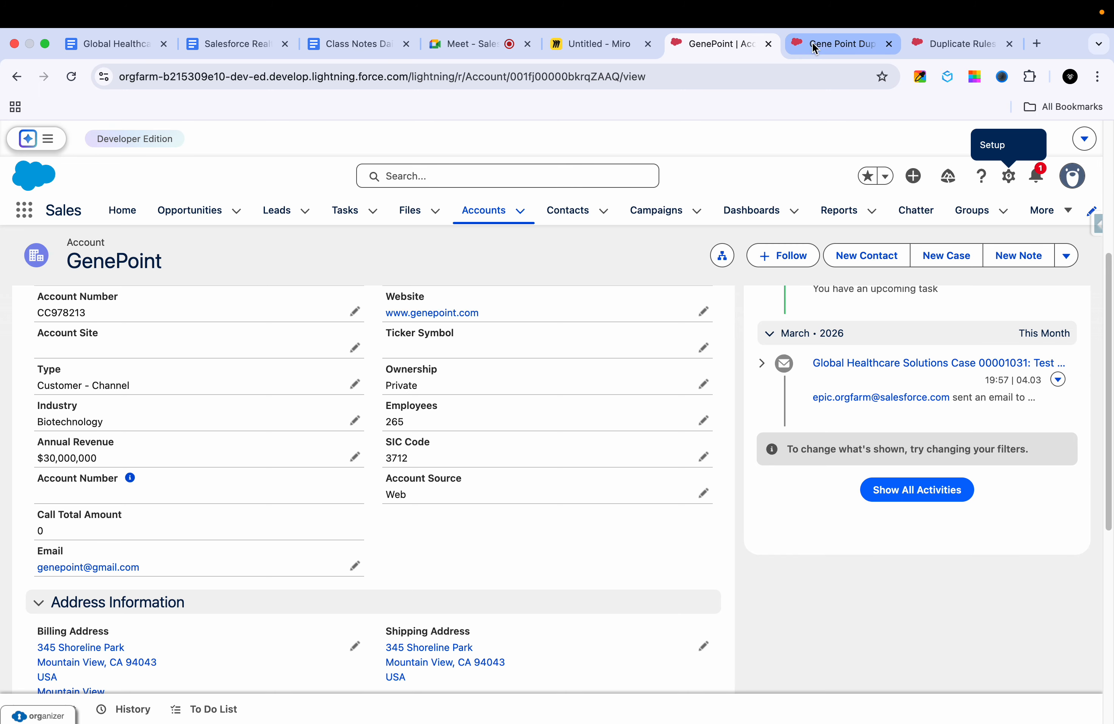
left_click(811, 41)
scroll(615, 328, "up", 8)
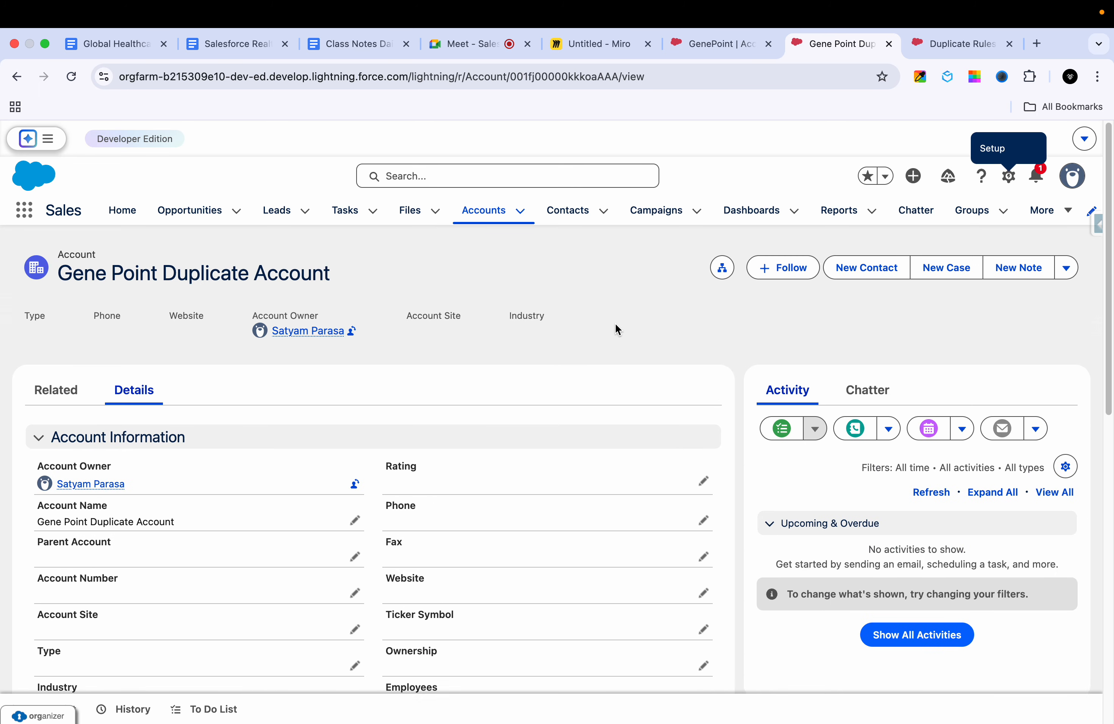
scroll(555, 420, "down", 2)
scroll(556, 416, "down", 5)
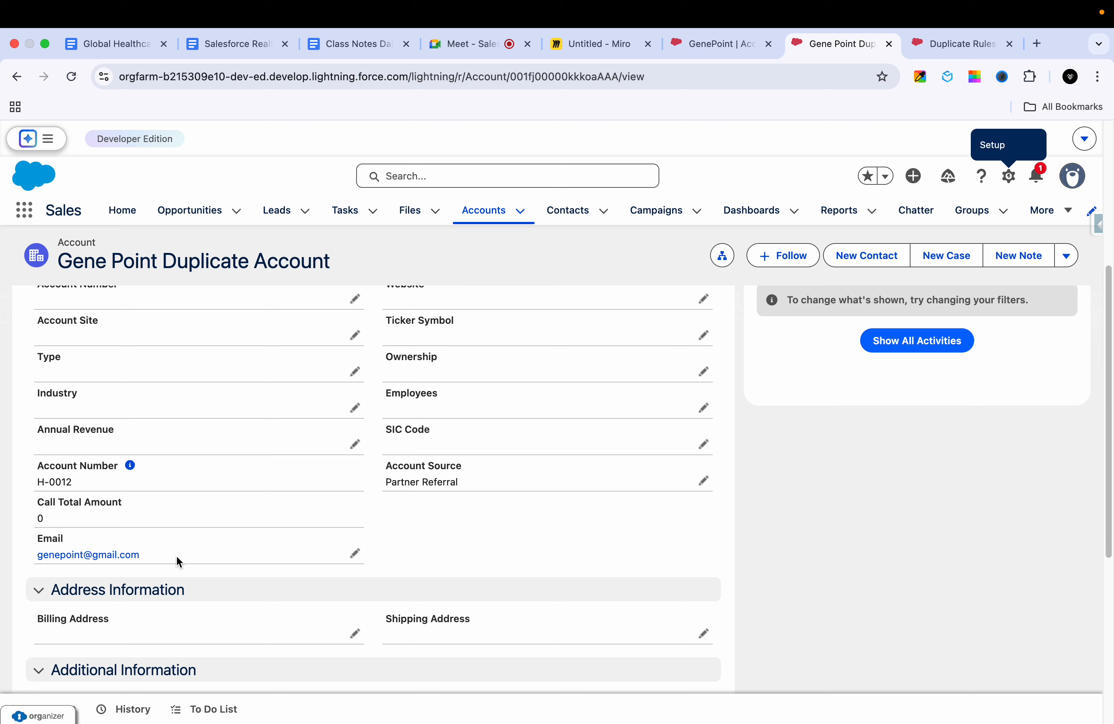
left_click_drag(152, 555, 37, 557)
key("super+c")
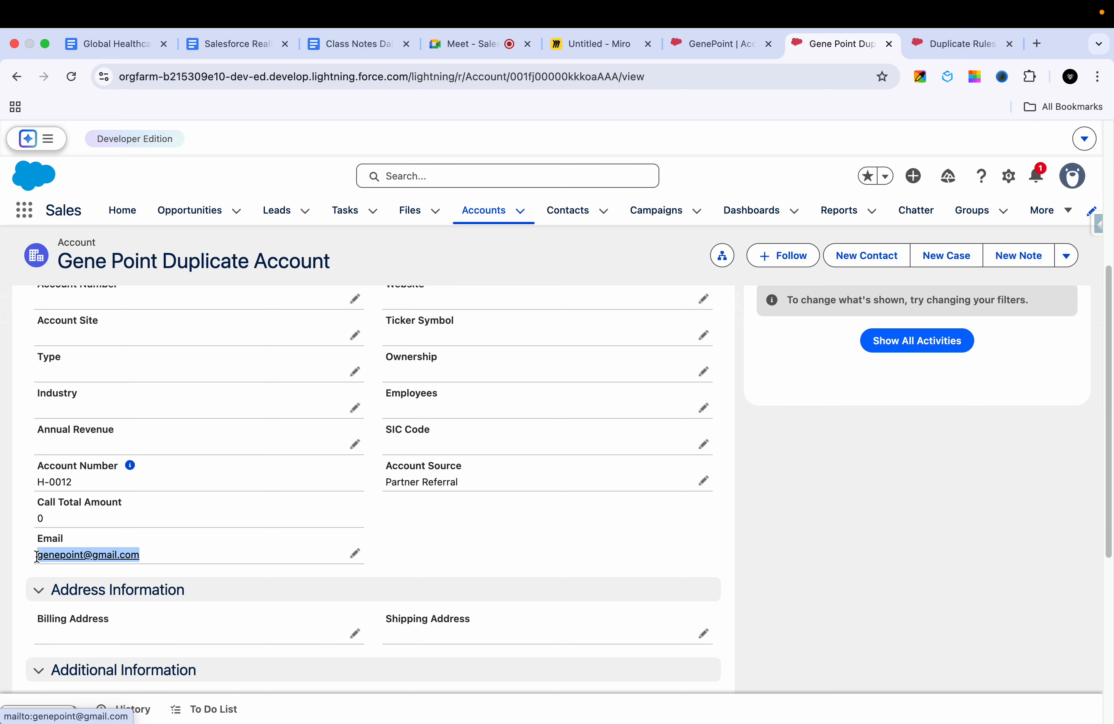
scroll(372, 466, "up", 6)
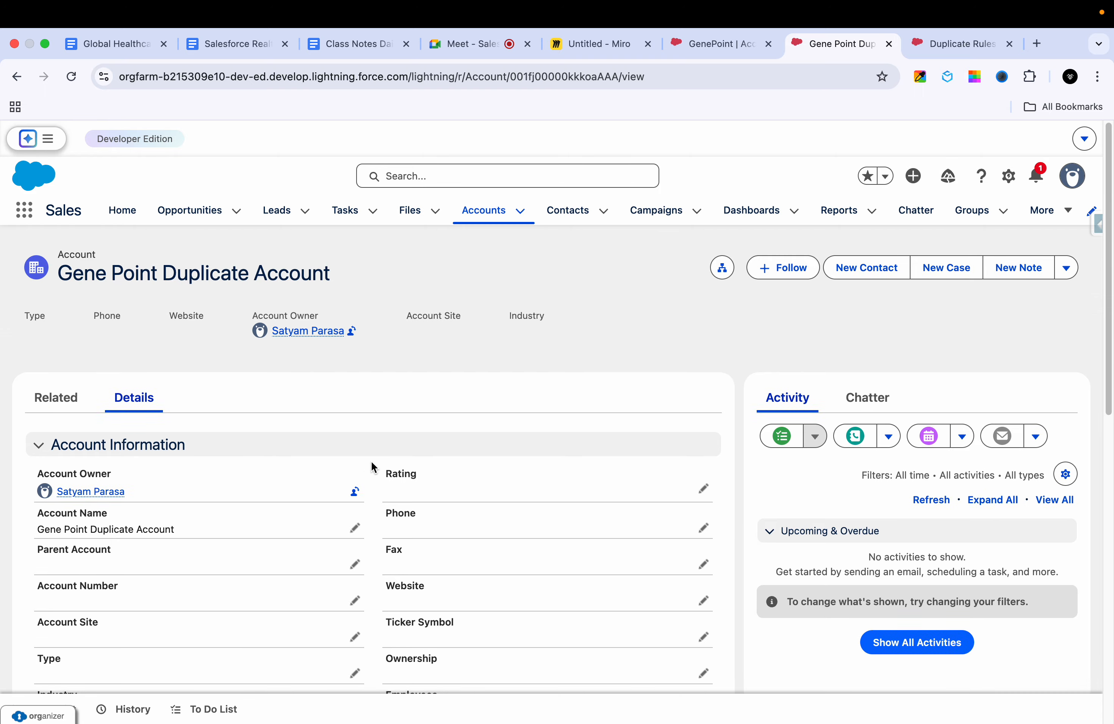
scroll(370, 463, "down", 1)
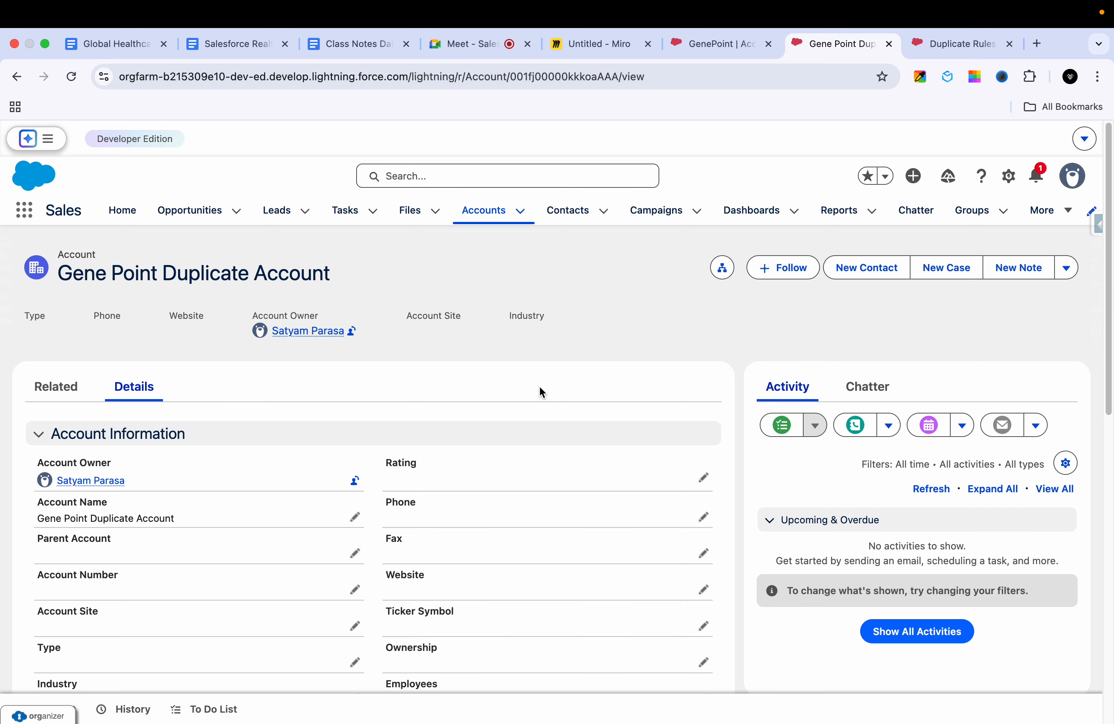
scroll(540, 386, "down", 5)
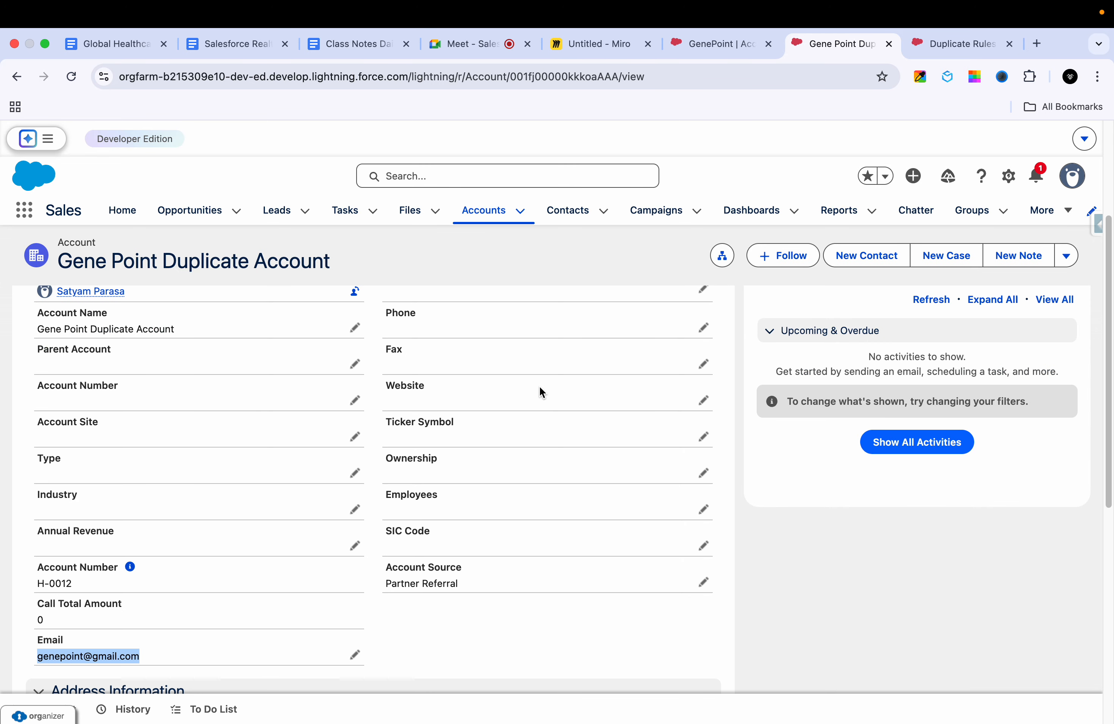
scroll(563, 368, "up", 5)
scroll(563, 367, "down", 1)
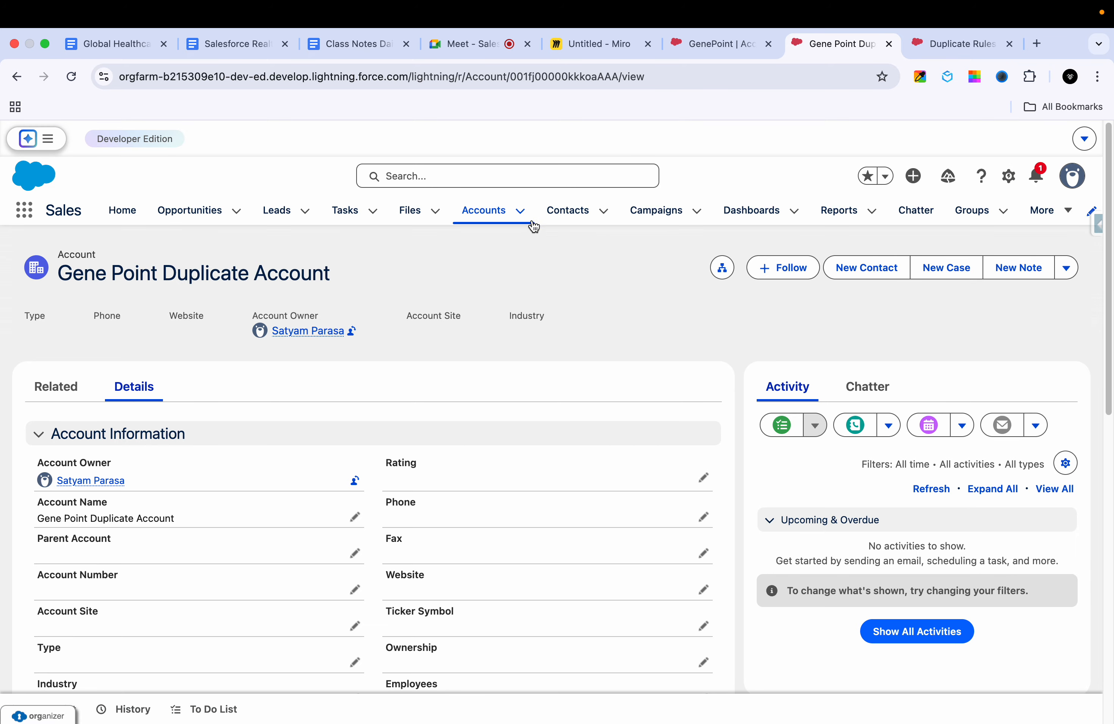
Step: Start a new account from the Accounts object using the Hospitals record type
left_click(520, 211)
left_click(528, 247)
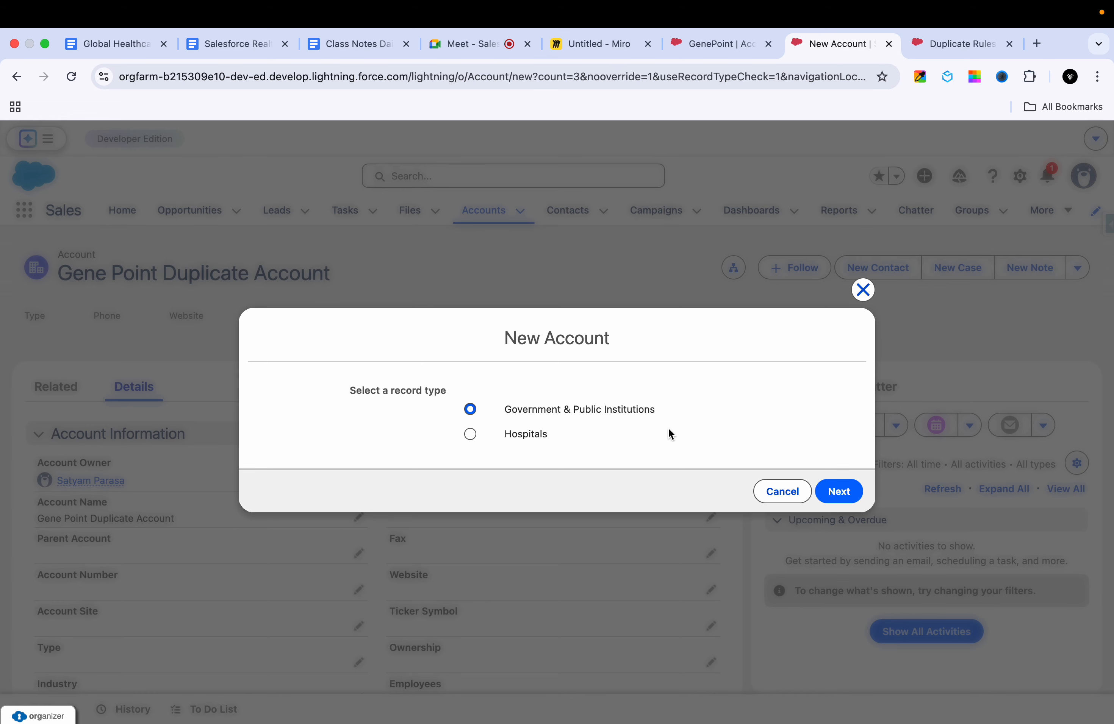
left_click(534, 442)
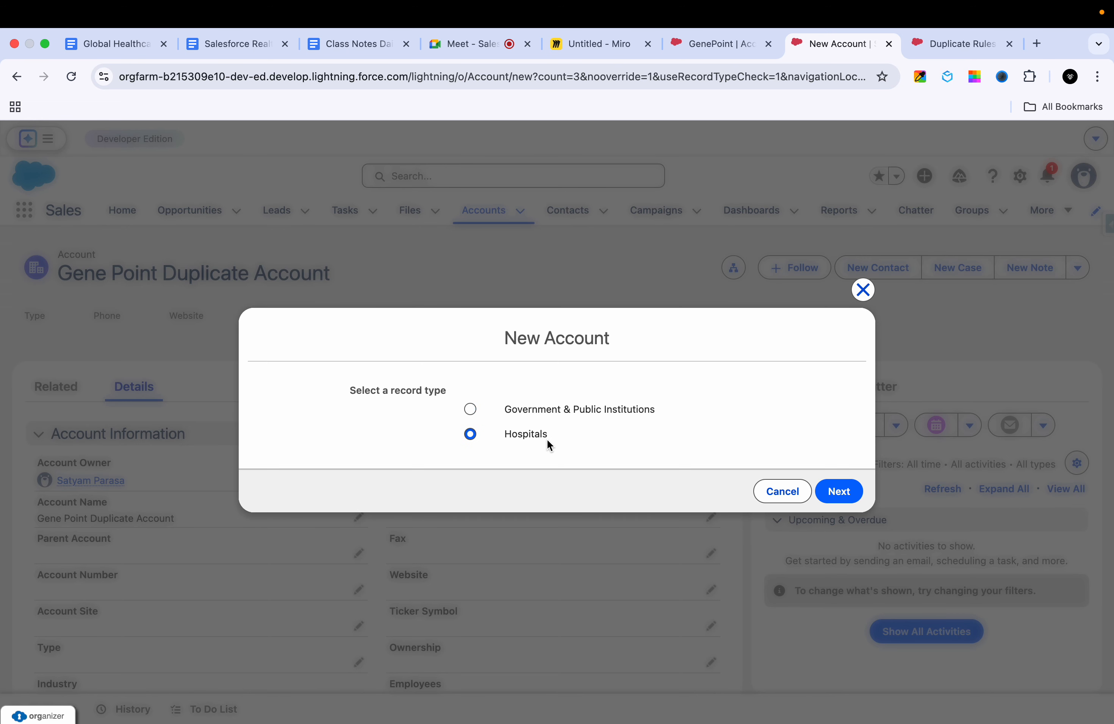
left_click(843, 491)
Step: Enter Gene Point Duplicate Rule 3 as the new account's name
left_click(407, 360)
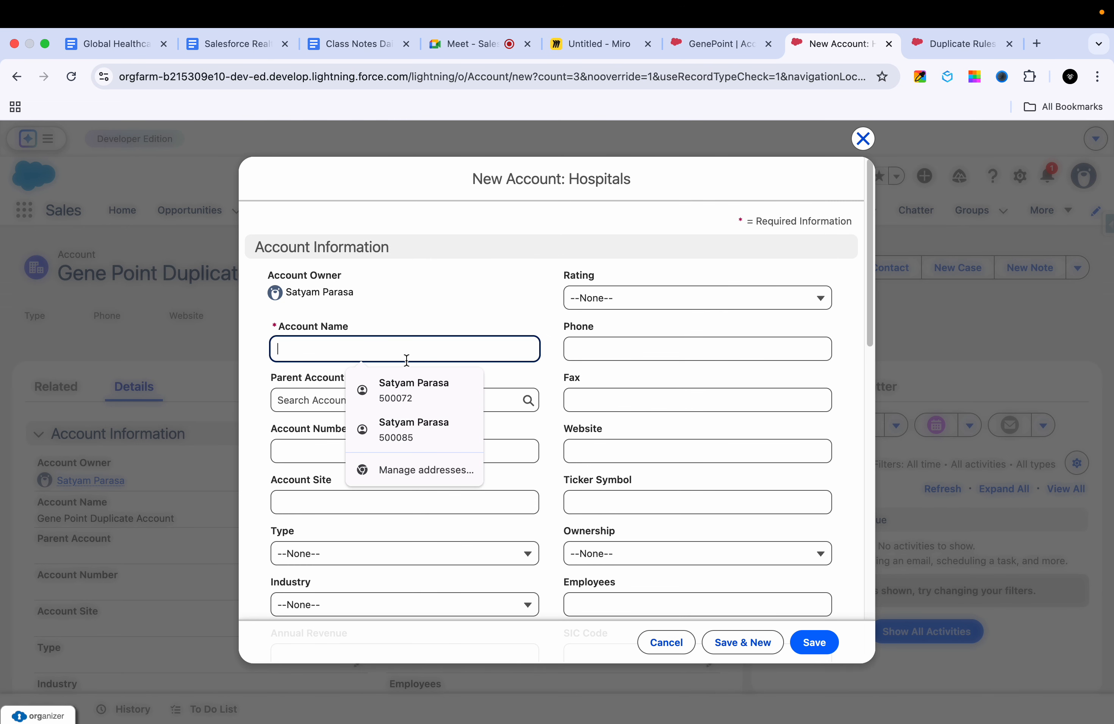
type("Ge")
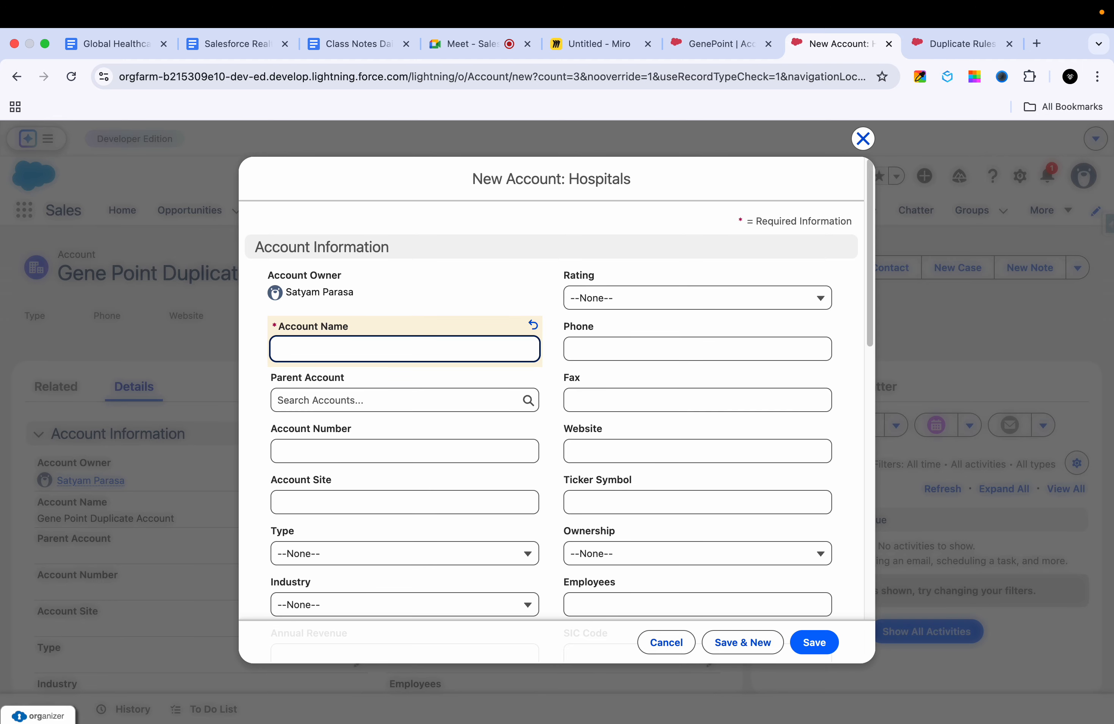
key("Down")
key("Down")
type("ne Point Duplicate Rule 3")
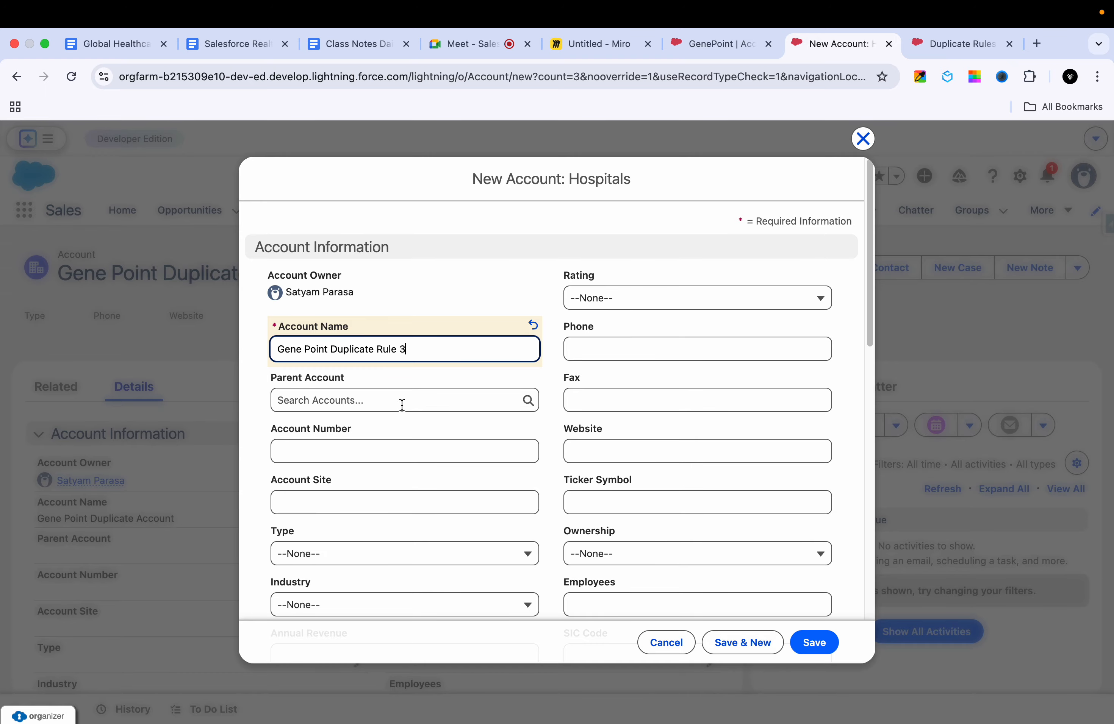
Step: Fill in the new account's Email with the copied GenePoint address, accepting the suggested entry
scroll(382, 449, "down", 6)
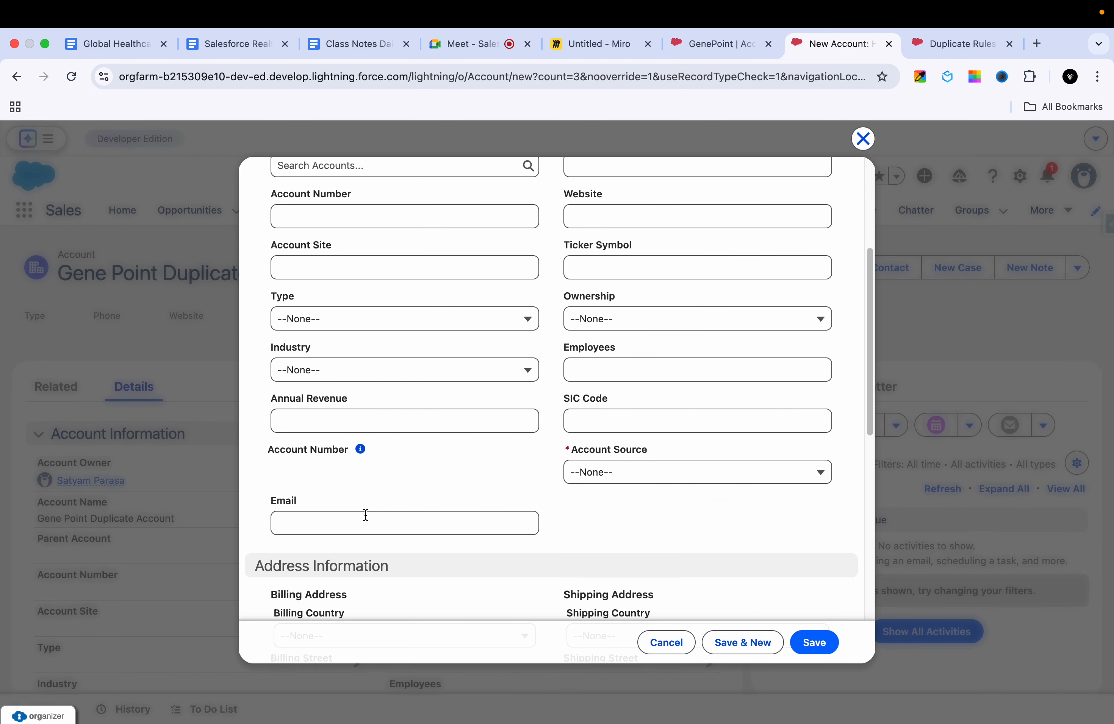
left_click(367, 458)
key("super+v")
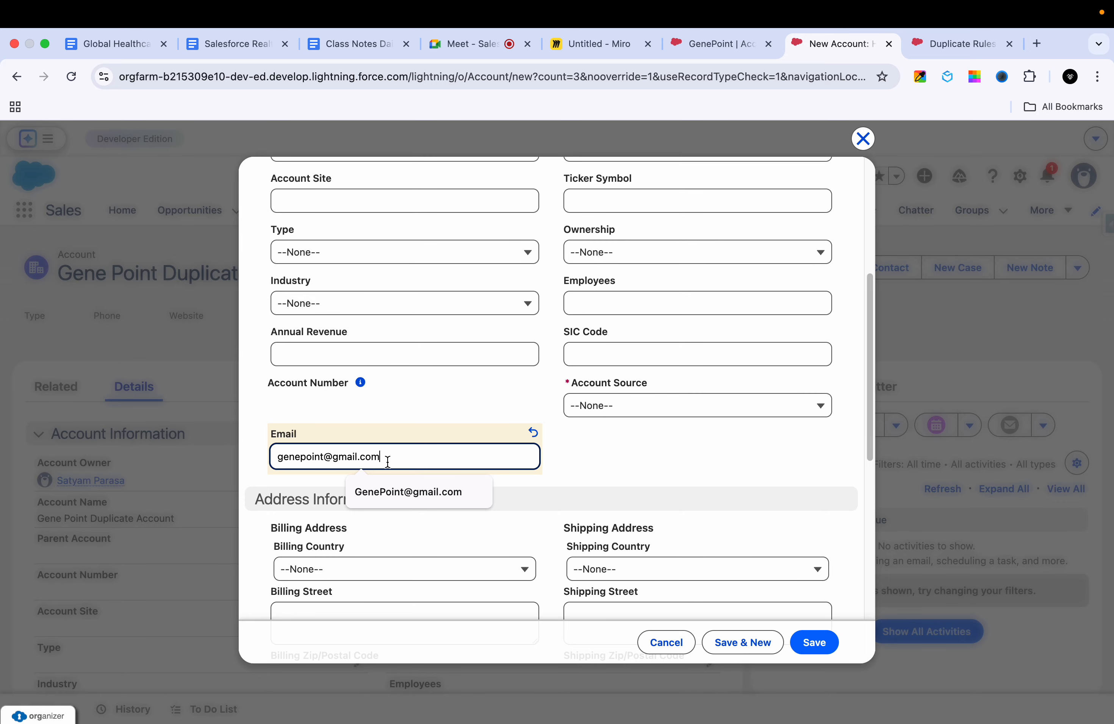
left_click(429, 497)
Step: Set the new account's Active field to Yes in the Additional Information section
scroll(429, 499, "down", 2)
scroll(429, 499, "down", 8)
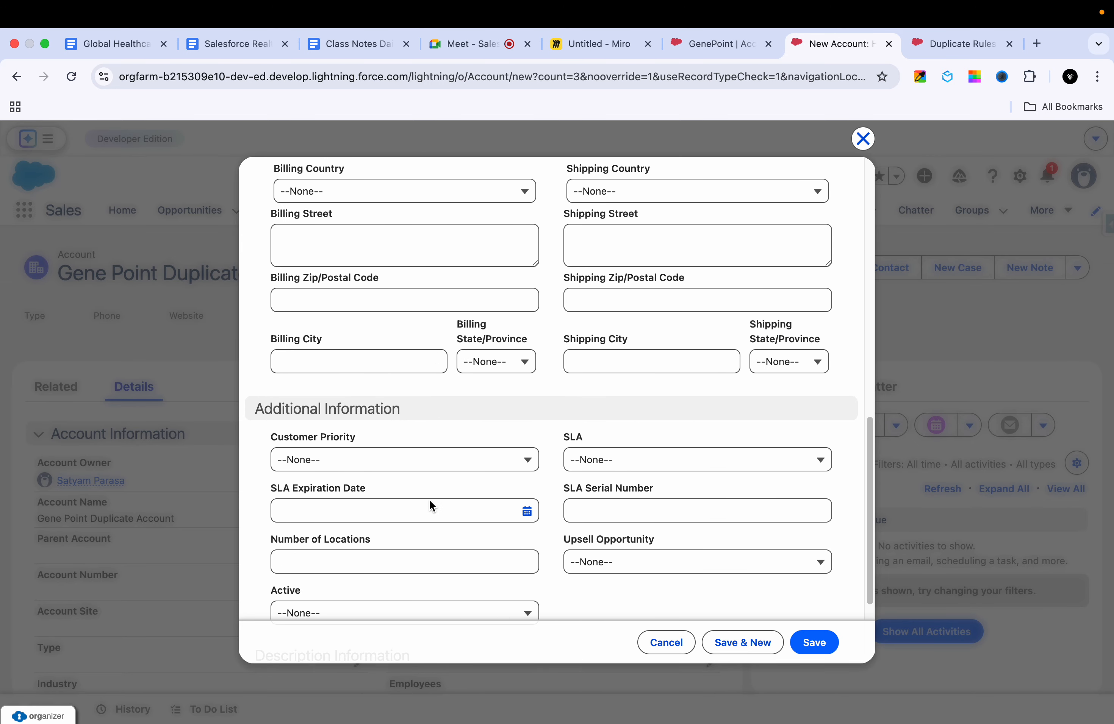
left_click(334, 507)
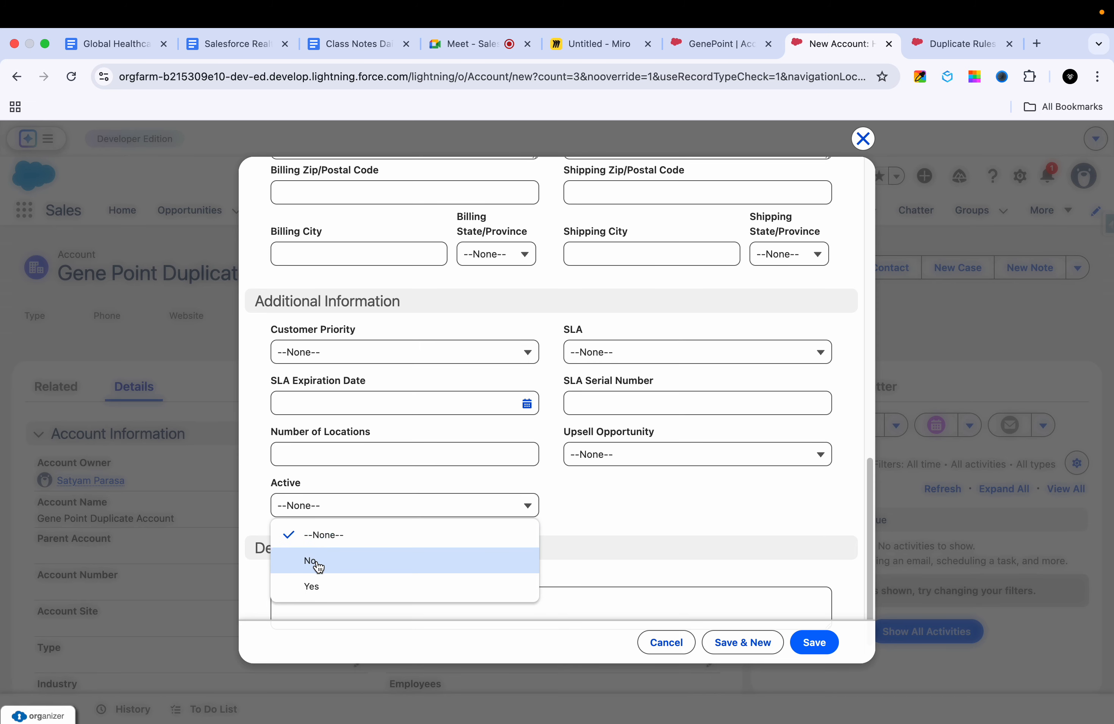
left_click(312, 594)
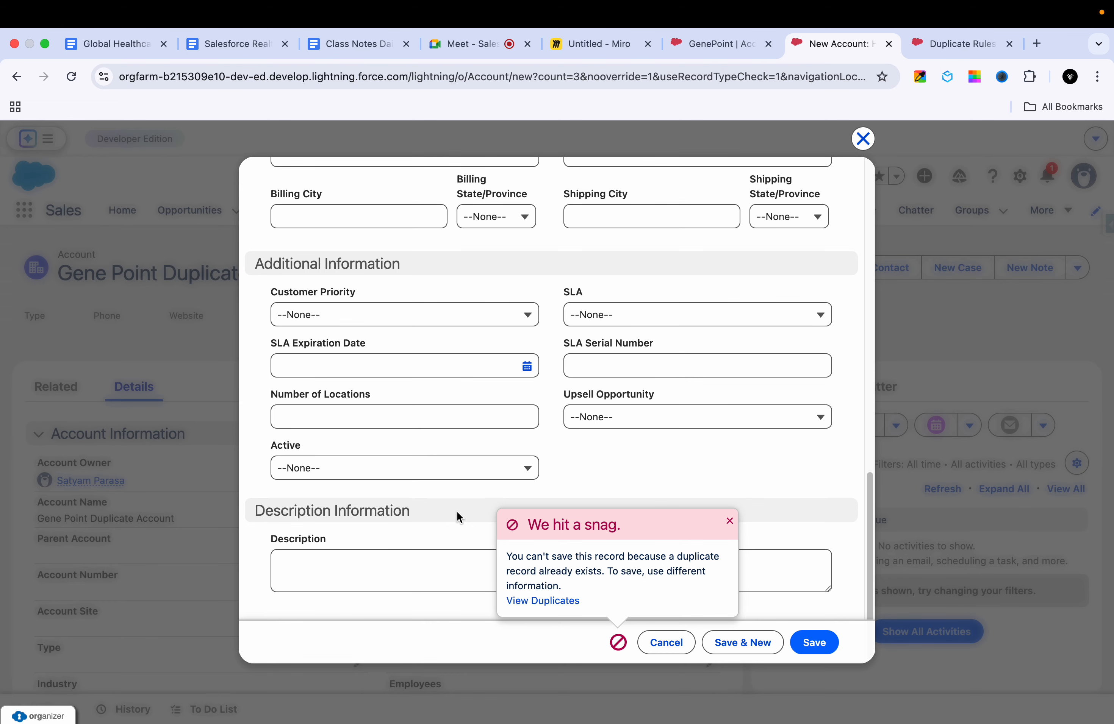
left_click(442, 476)
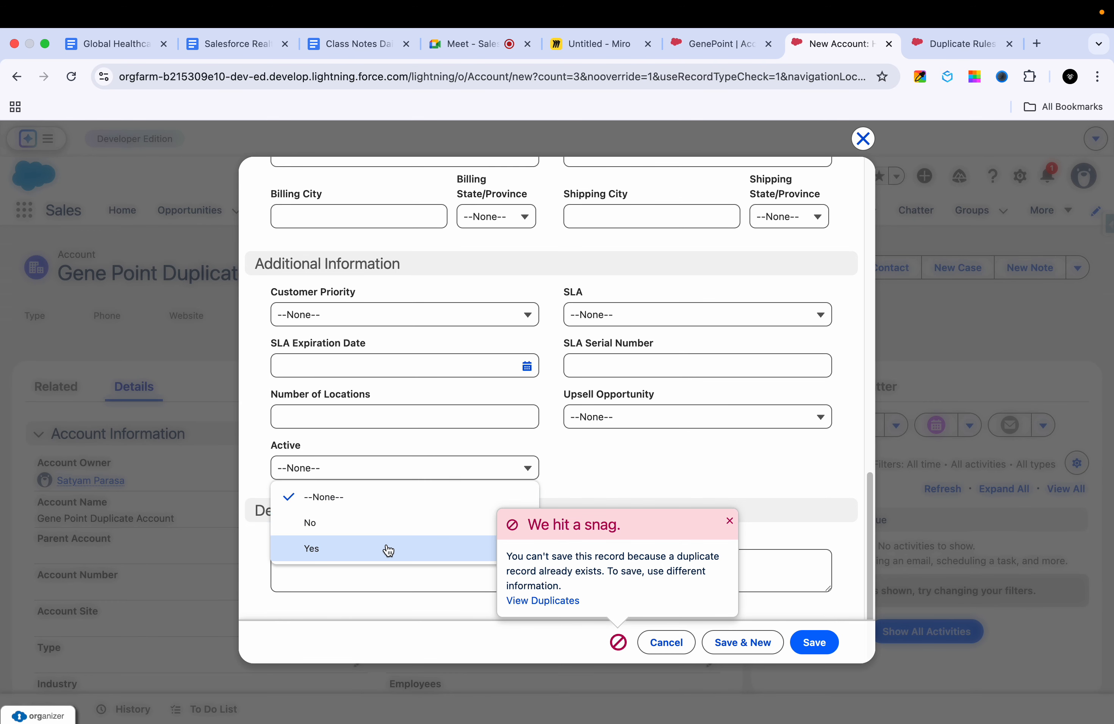
left_click(386, 545)
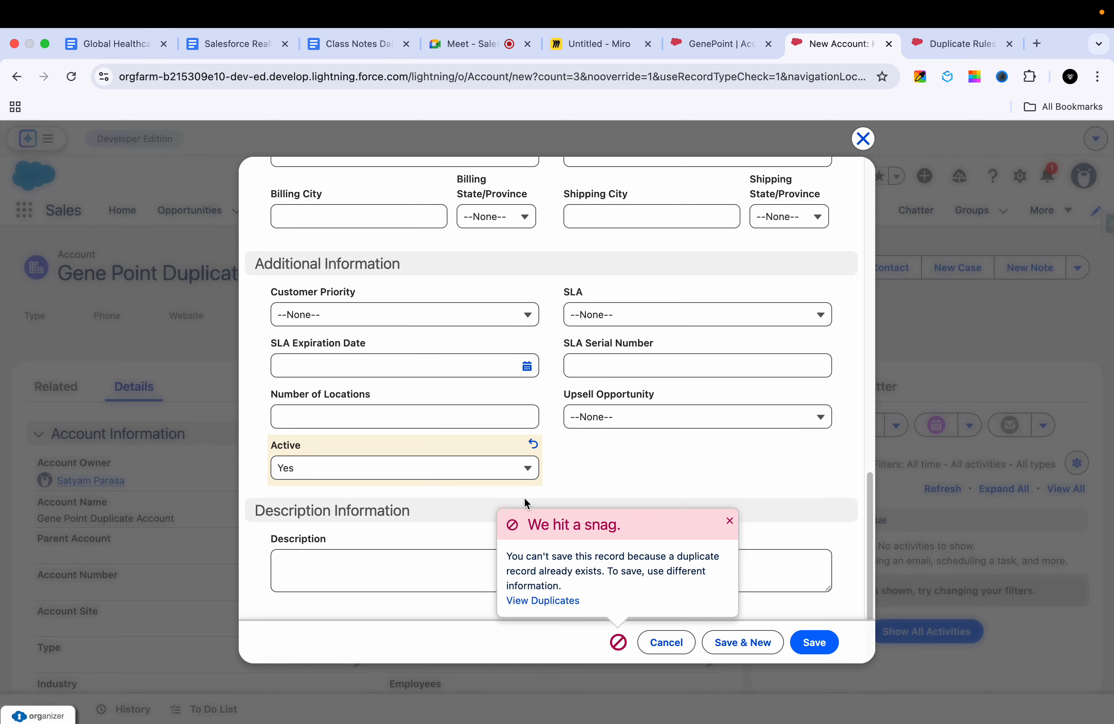
Step: Review the existing accounts that the new account duplicates, and return to the account form
scroll(505, 449, "up", 10)
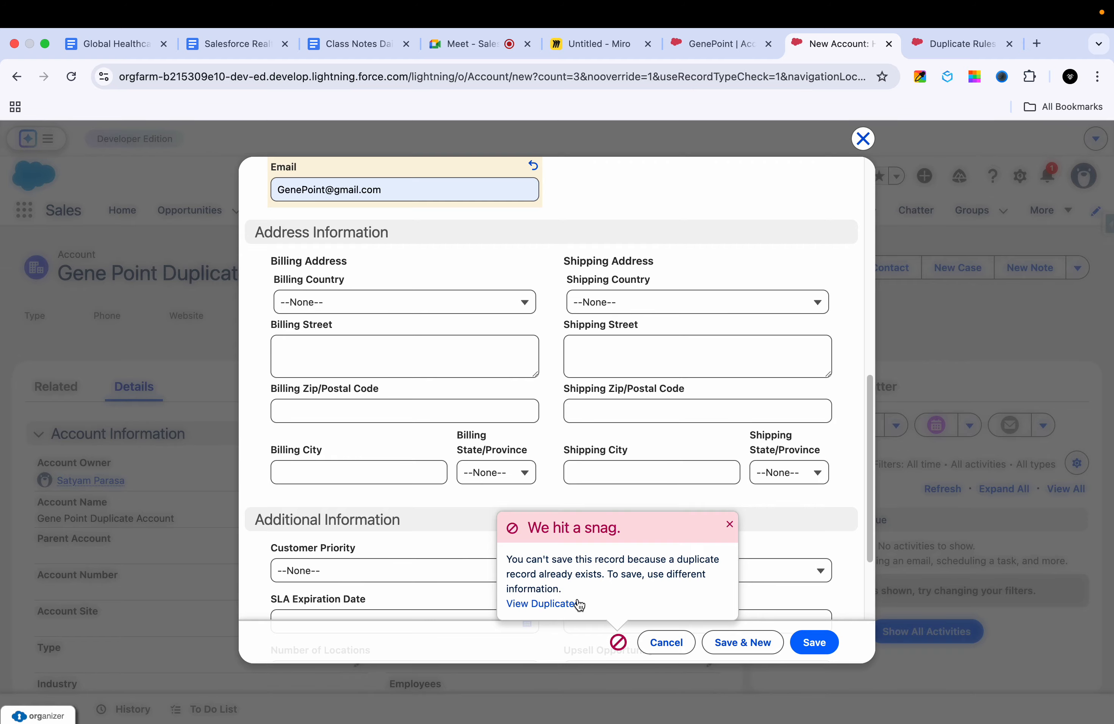
left_click(563, 607)
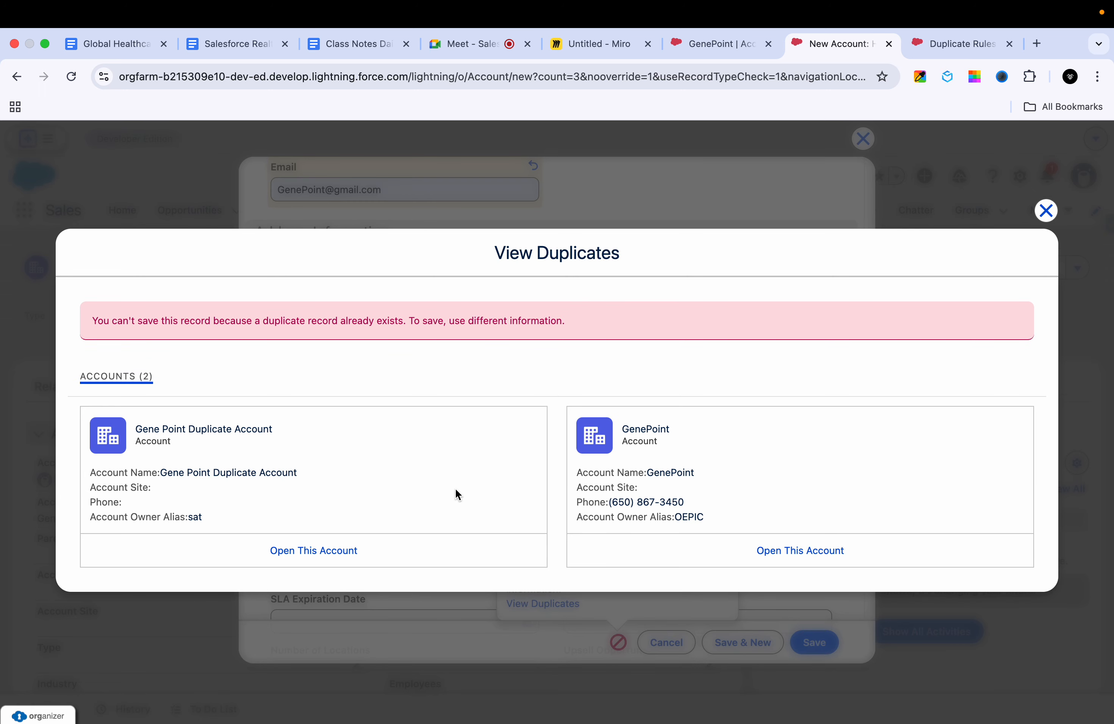
left_click(1046, 210)
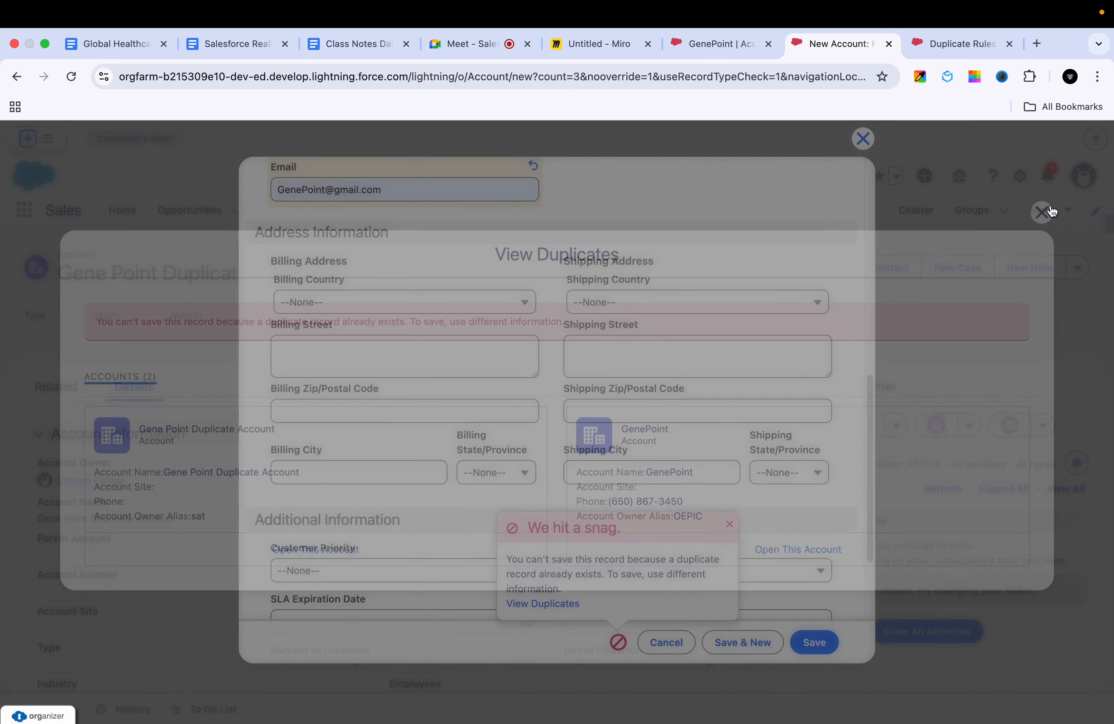
Step: Set the required Account Source to Partner Referral and try to save the new account
left_click(818, 652)
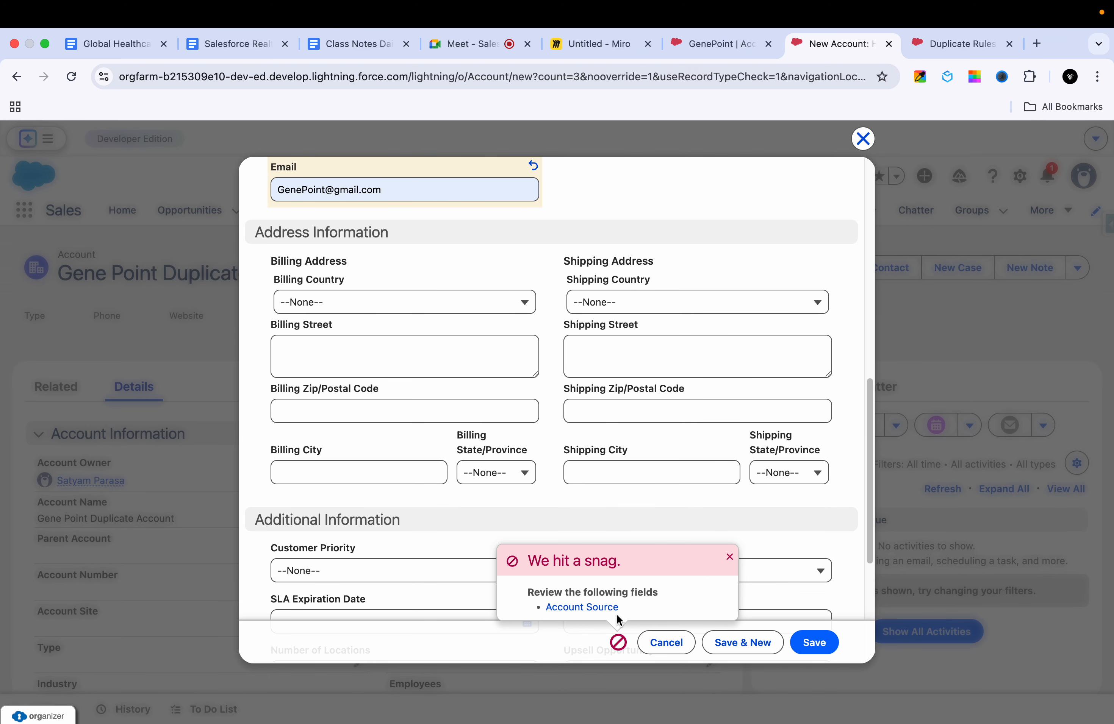
left_click(591, 608)
left_click(664, 423)
left_click(632, 461)
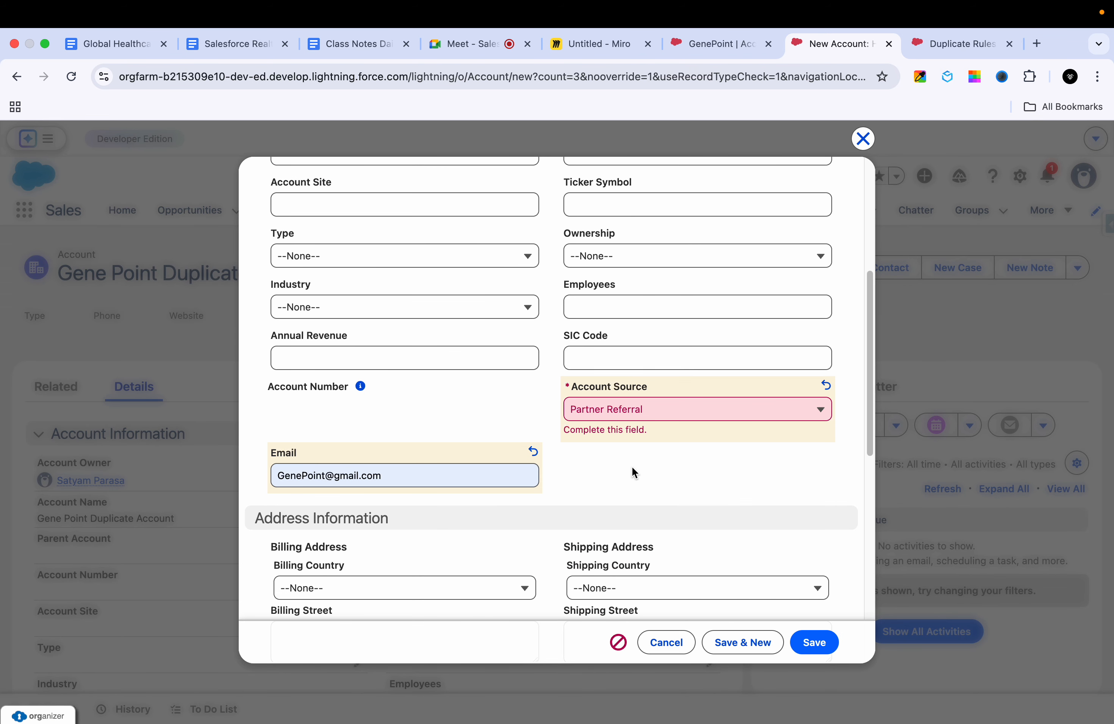
left_click(809, 644)
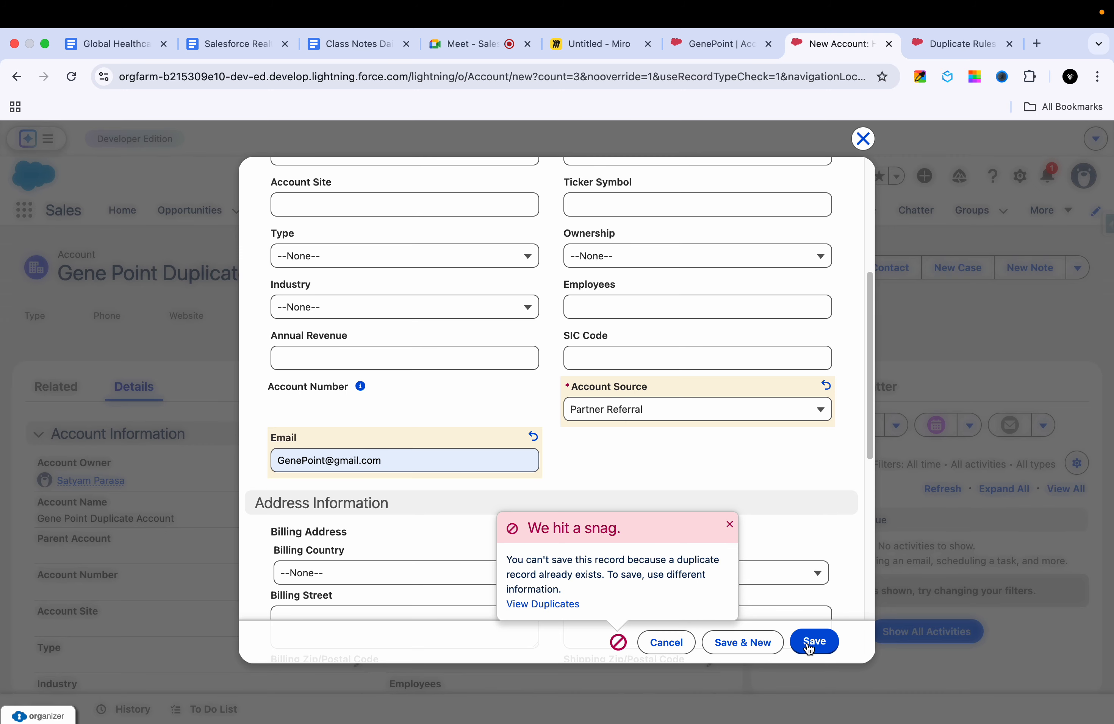
left_click(826, 641)
left_click(826, 640)
left_click(826, 641)
left_click(826, 643)
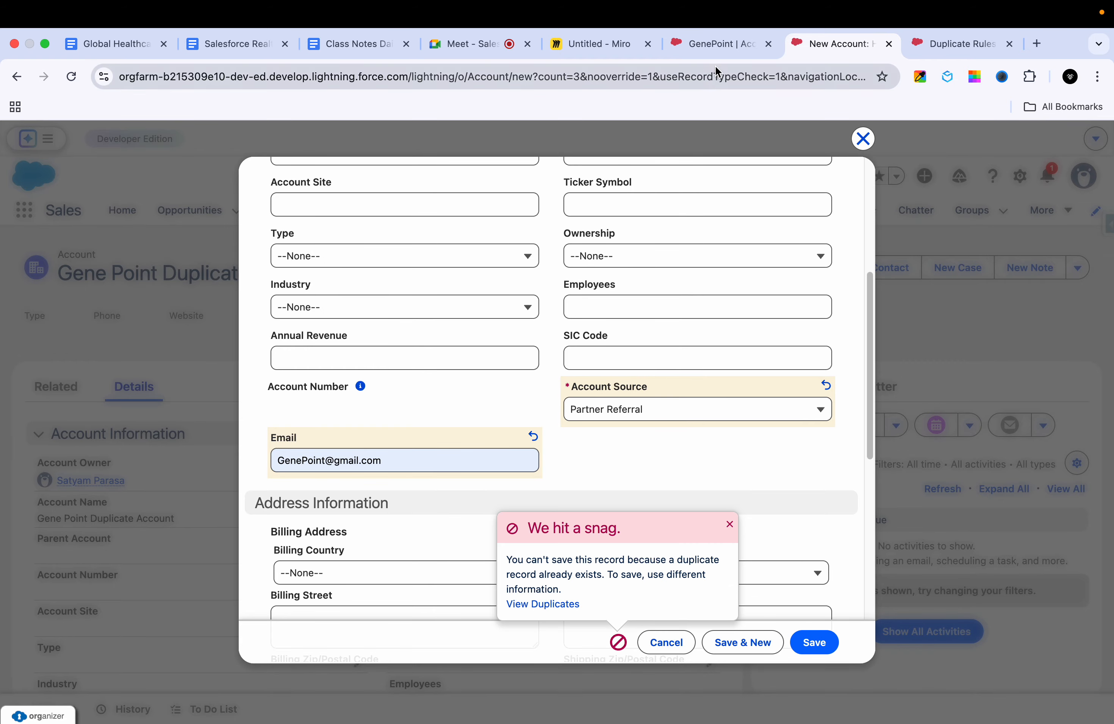
Step: Open Duplicate Rule on Account for editing in Setup and examine its Actions section
left_click(952, 50)
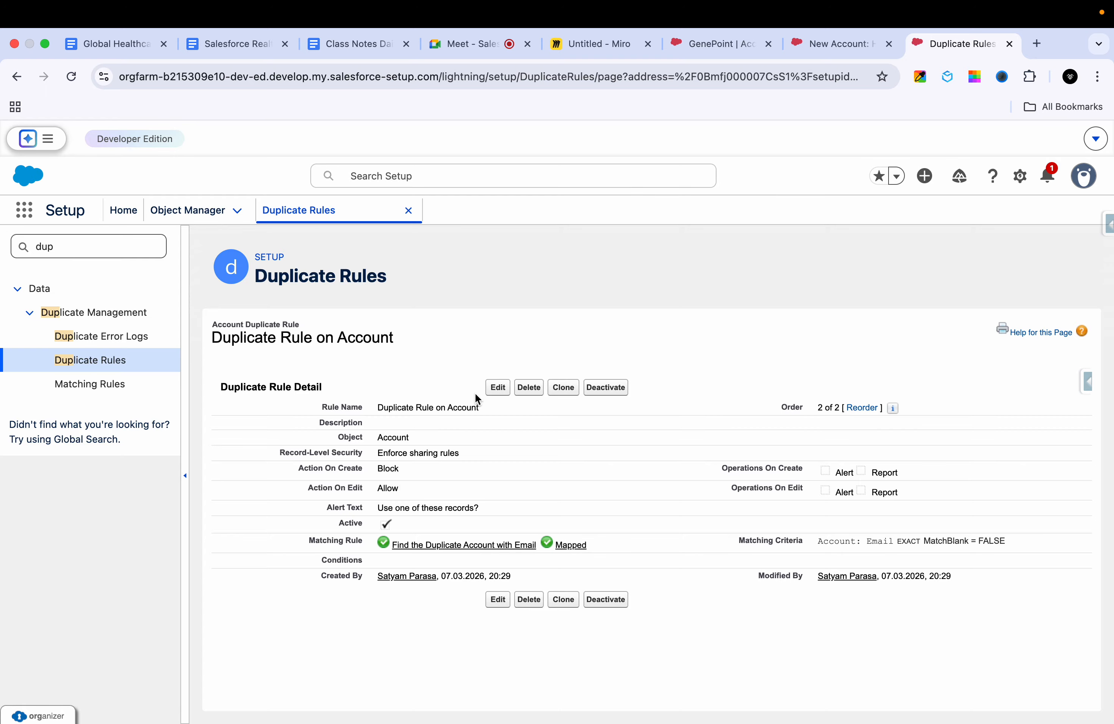
left_click(495, 389)
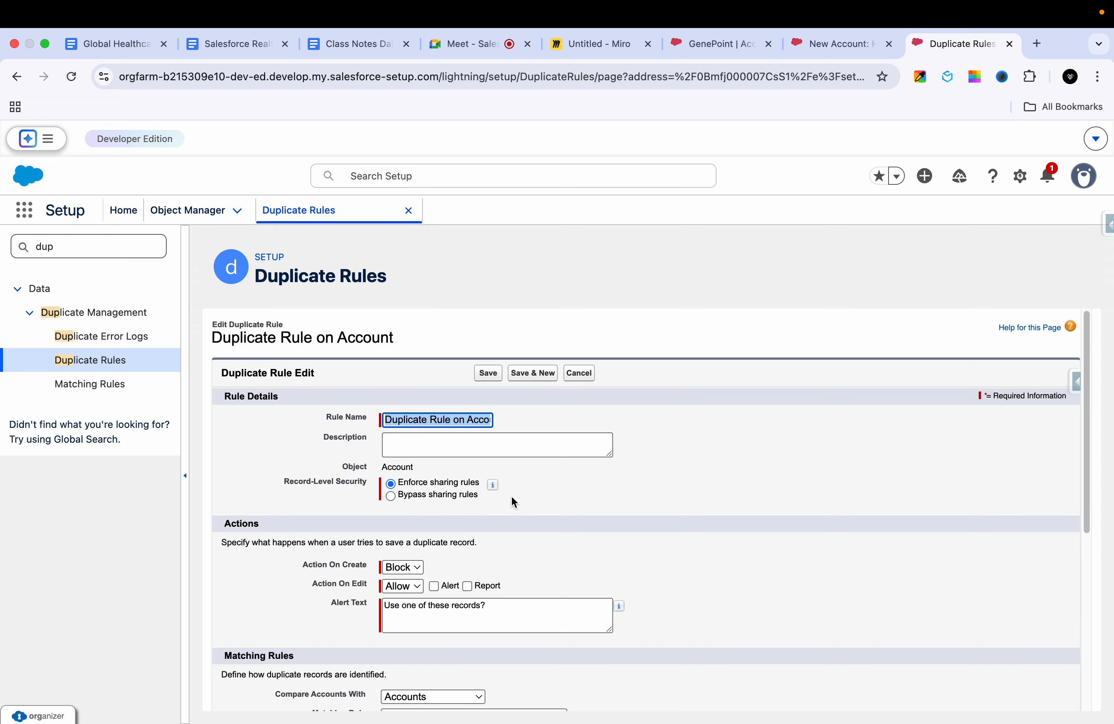
scroll(454, 563, "down", 2)
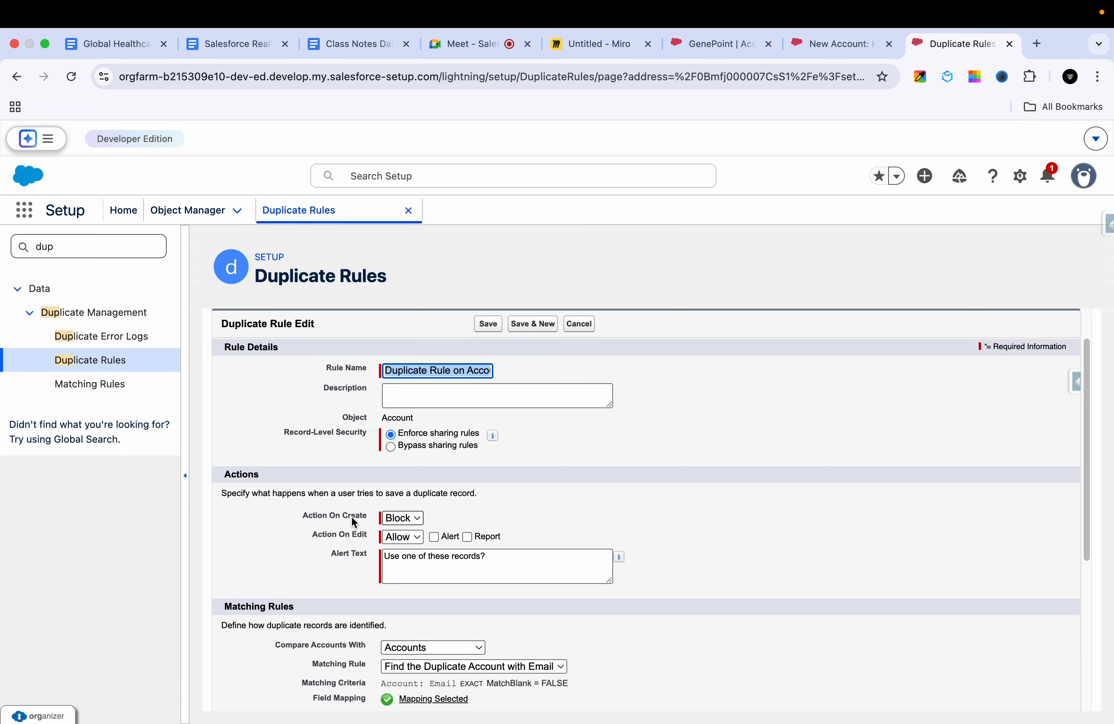
Step: Discard the unsaved new account and check the duplicate rule's action on edit
left_click(827, 43)
left_click(660, 644)
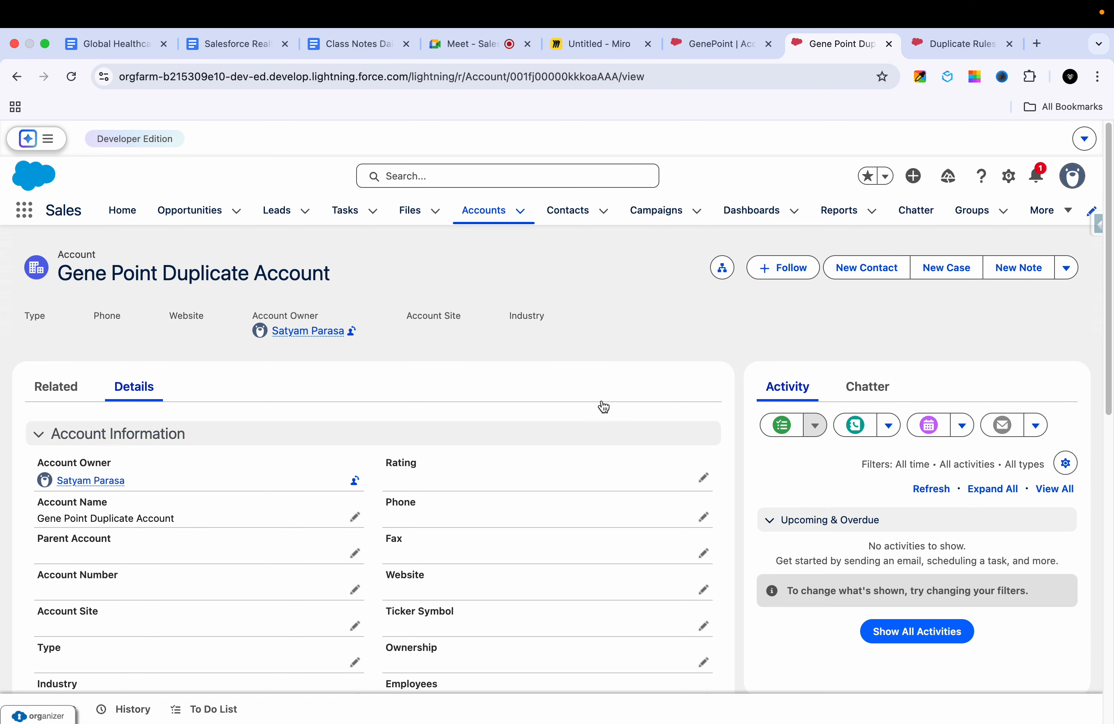
left_click(985, 35)
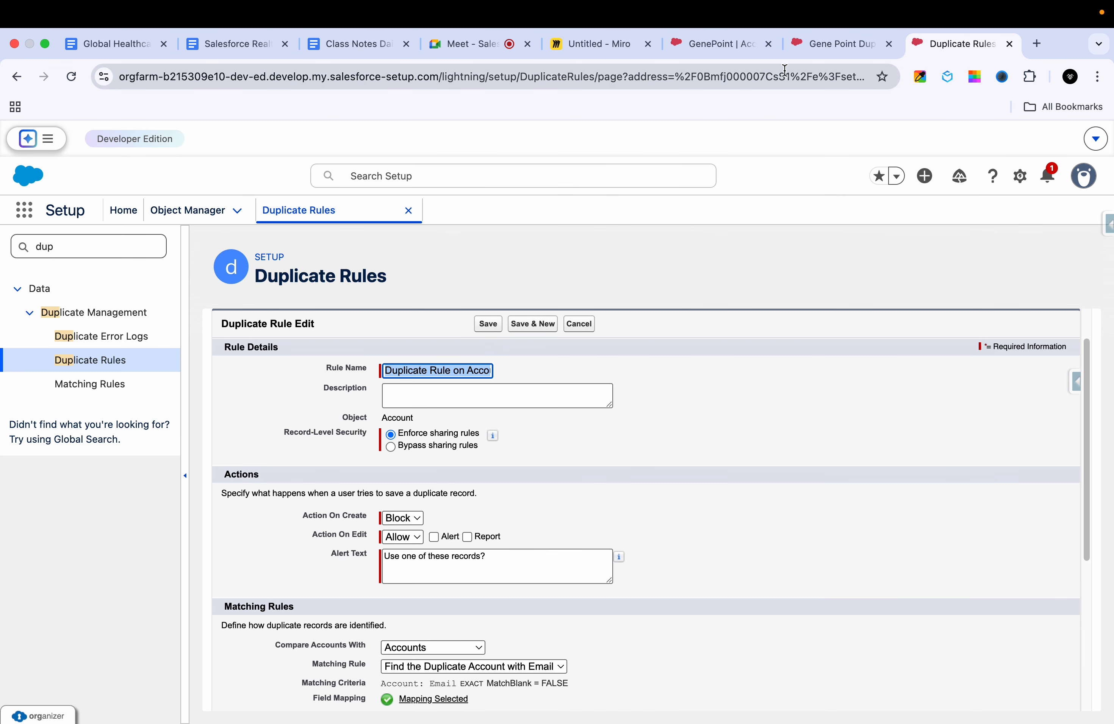
left_click(839, 44)
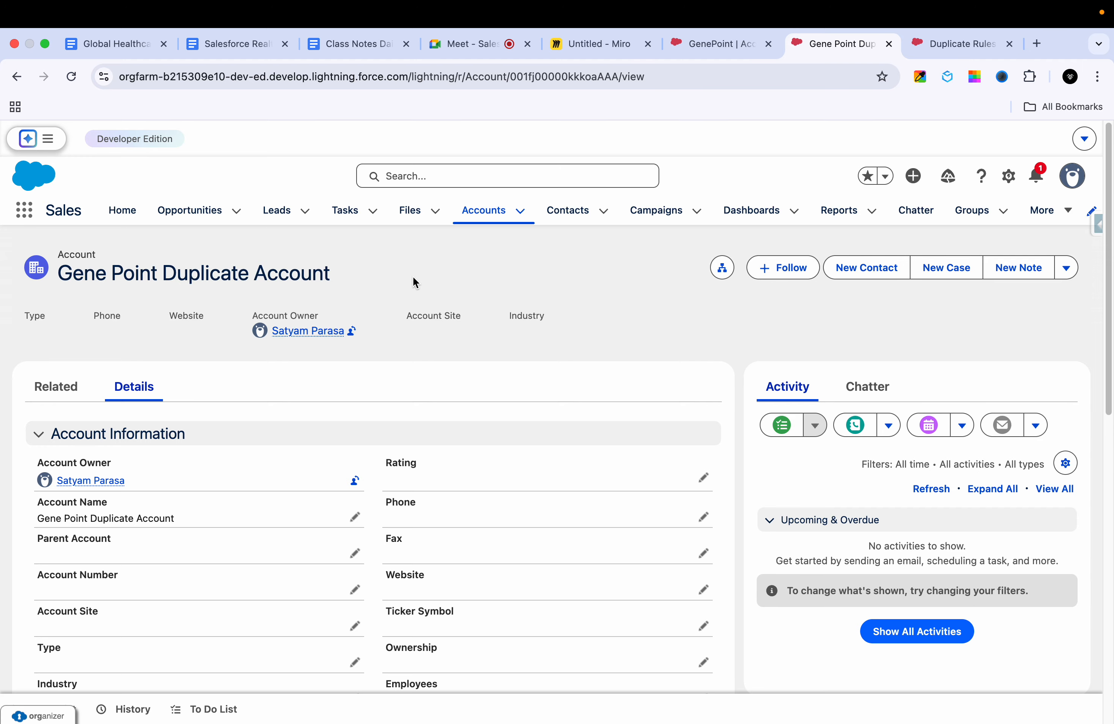
Step: View Gene Point Duplicate Account from the recently viewed accounts, and return to the list
left_click(479, 220)
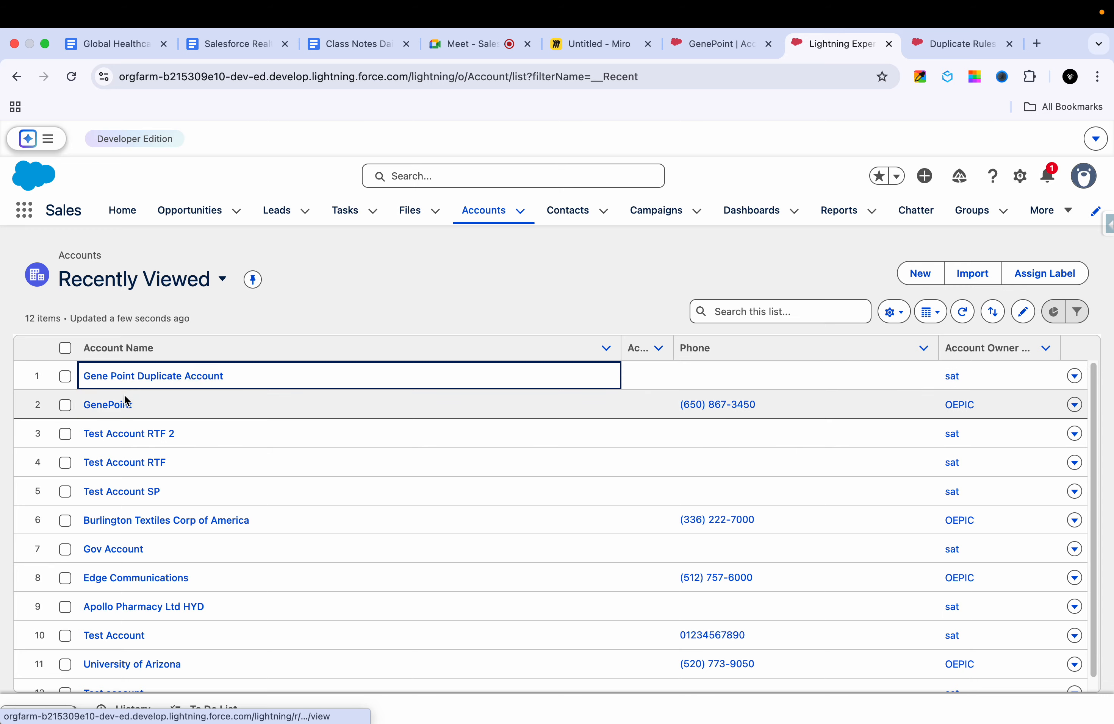
left_click(149, 382)
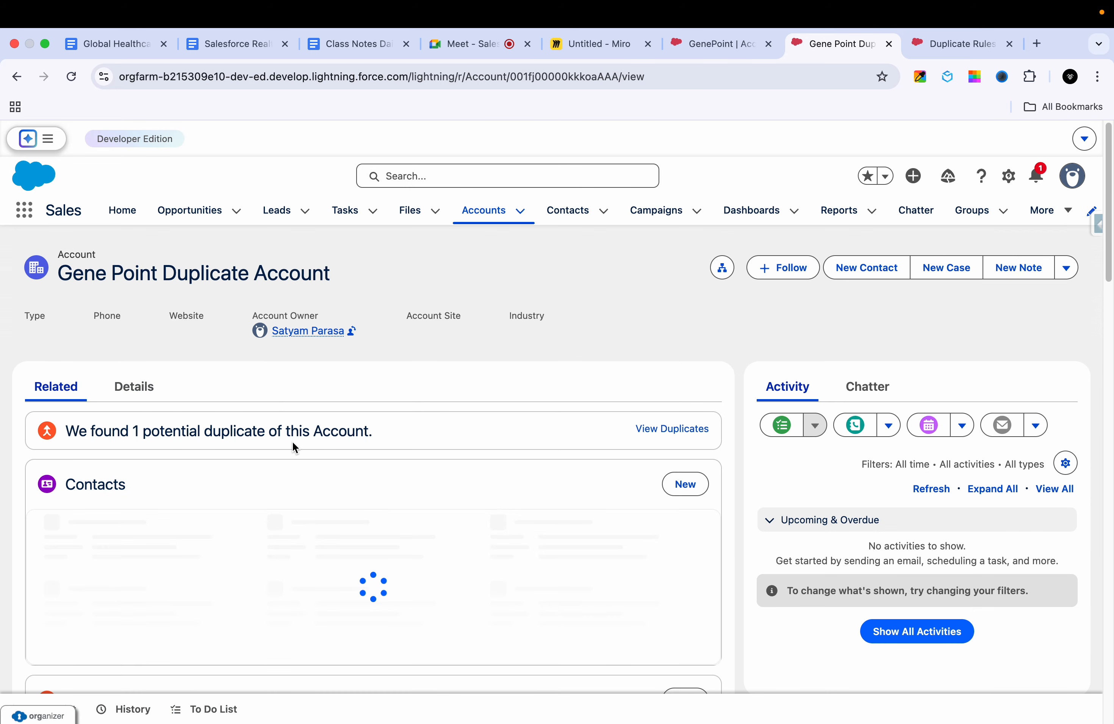
left_click(473, 214)
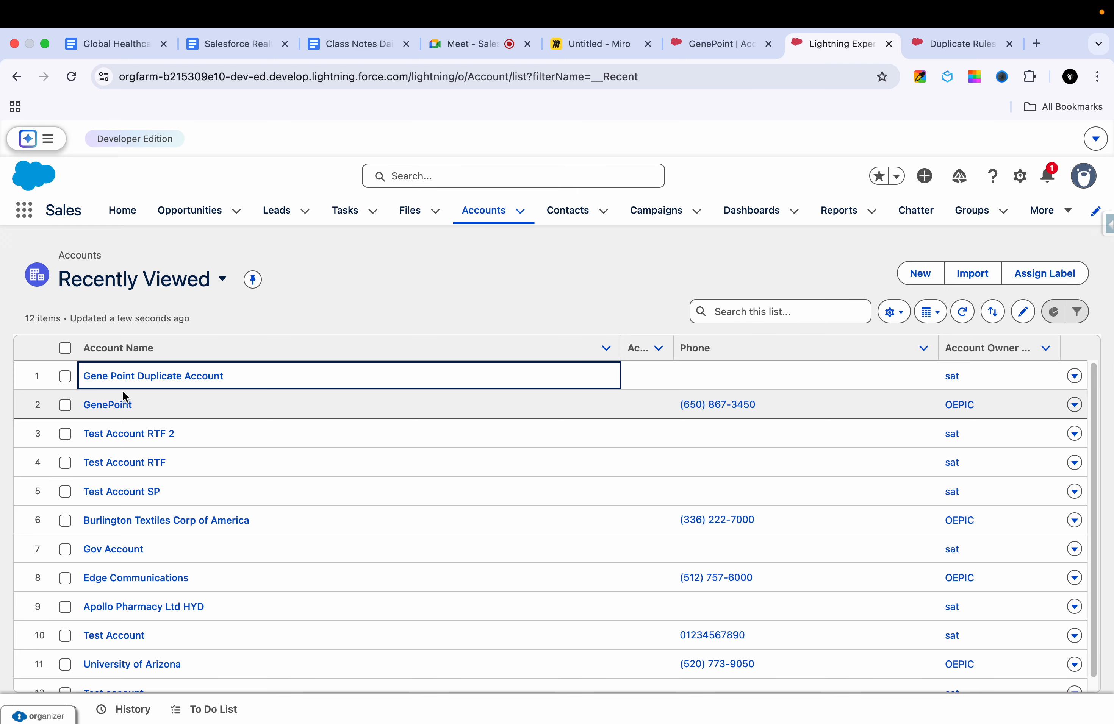
Step: Fill in the Email of Test Account RTF 2 with the copied GenePoint address and save the record
left_click(113, 437)
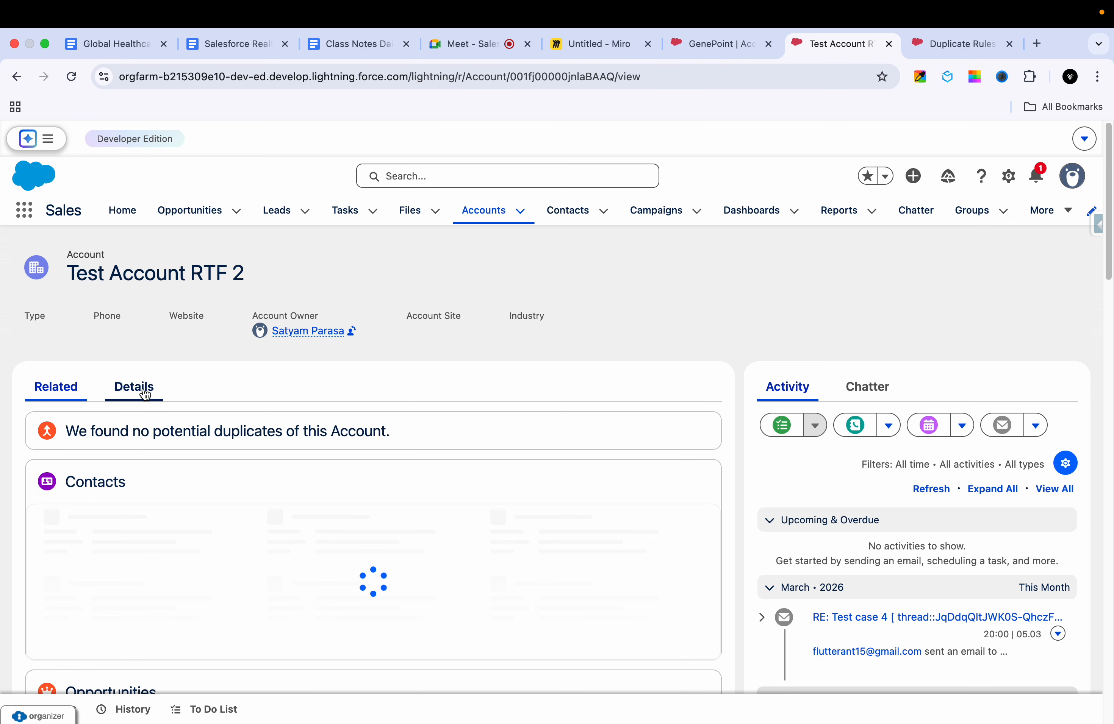
left_click(141, 388)
scroll(242, 520, "down", 5)
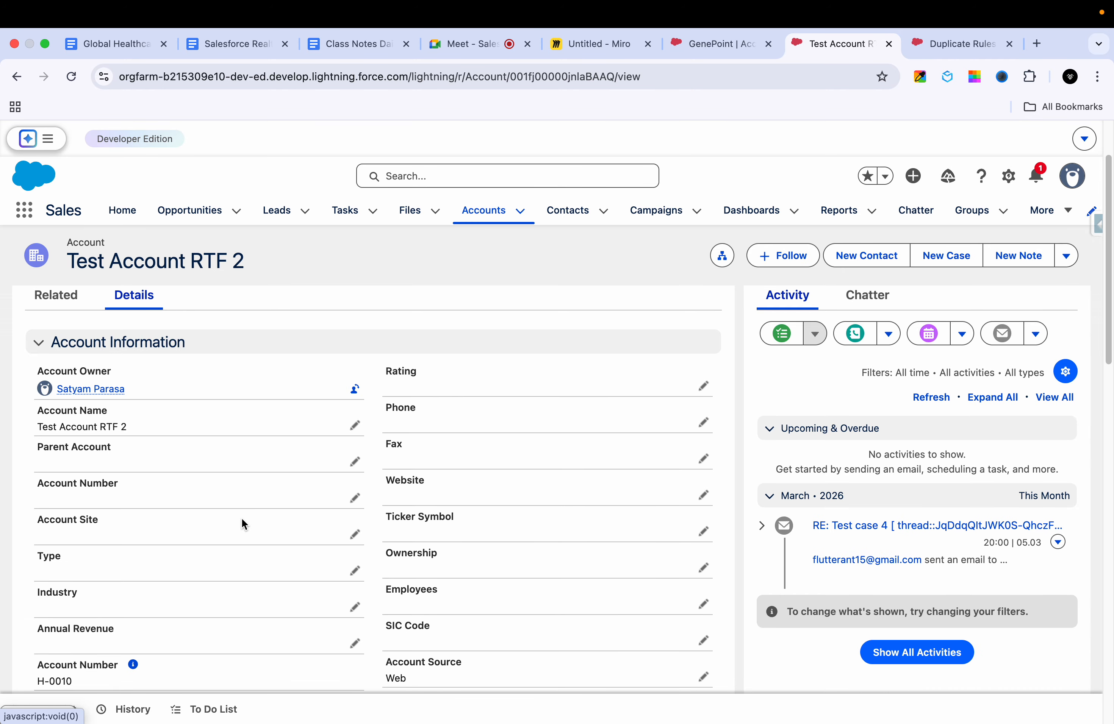
scroll(341, 508, "down", 4)
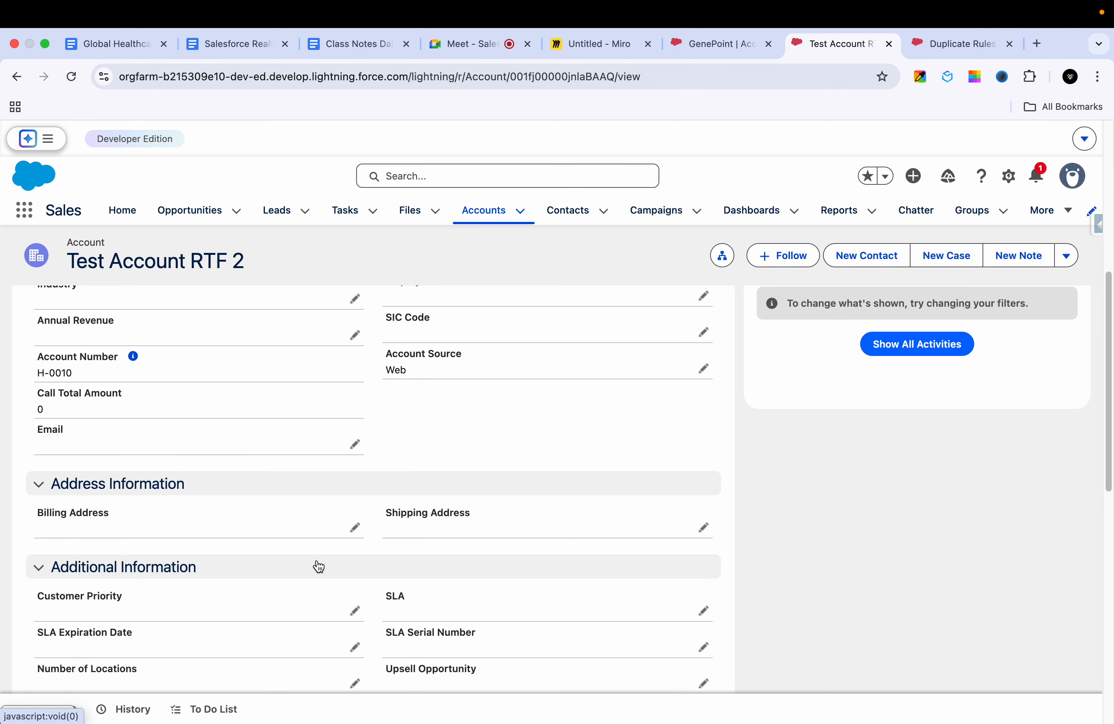
left_click(354, 445)
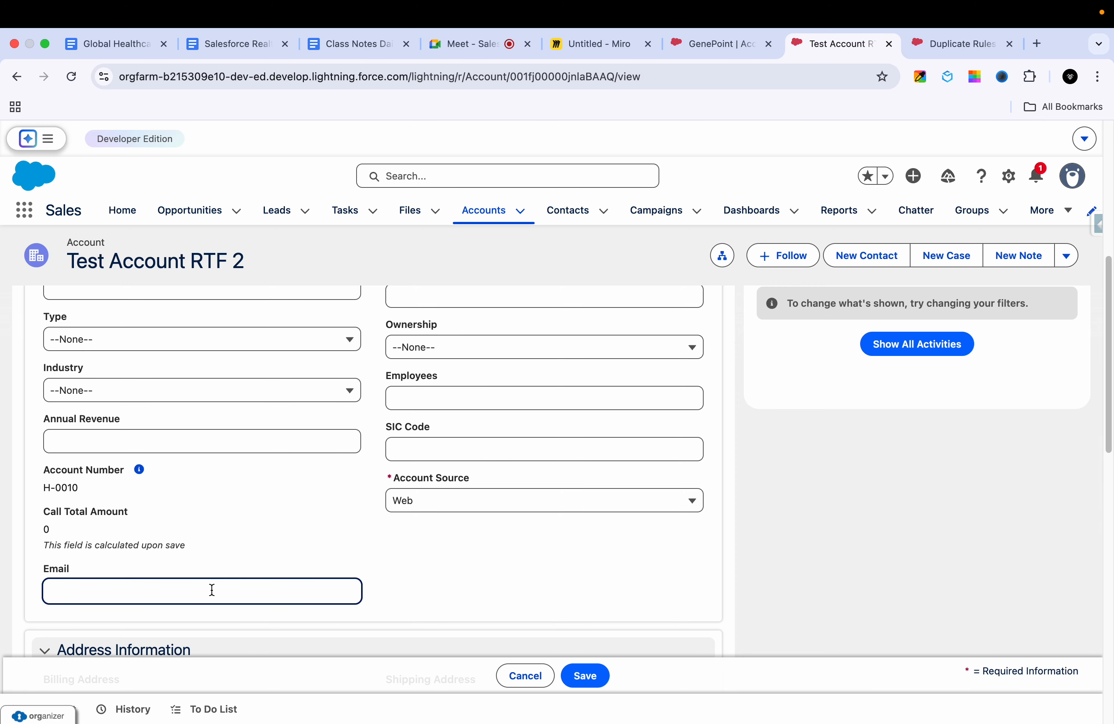
key("super+v")
left_click(206, 621)
scroll(314, 569, "up", 1)
scroll(314, 569, "up", 6)
left_click(579, 680)
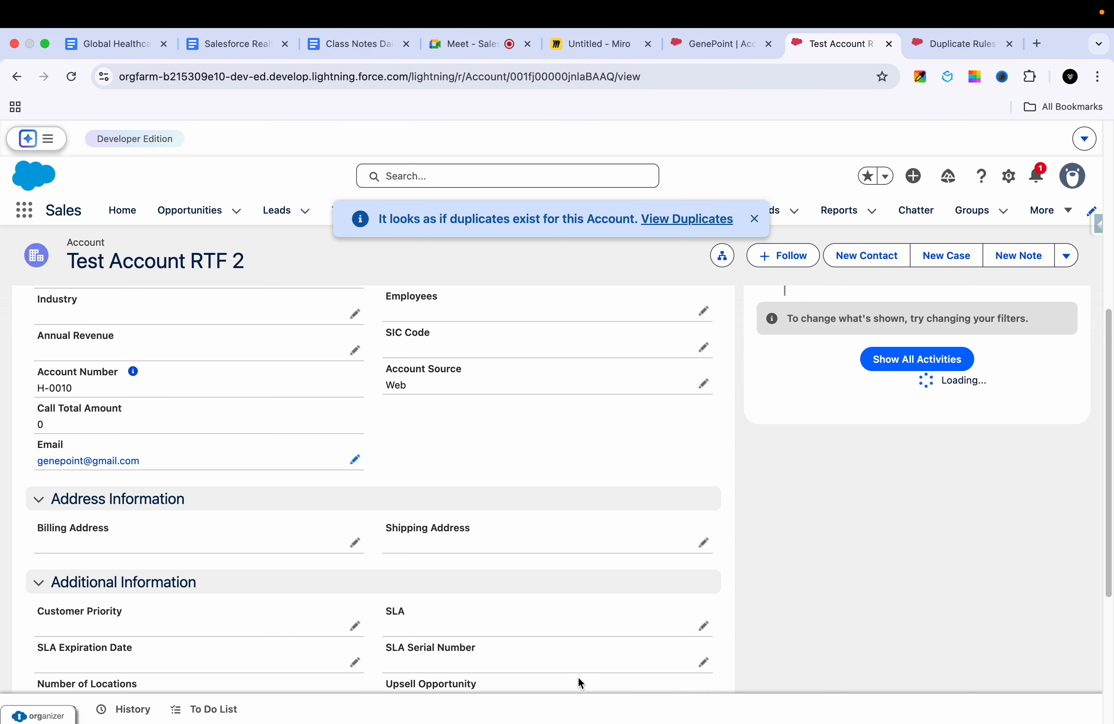
Step: Compare the saved Test Account RTF 2 record with the duplicate rule's create and edit actions
scroll(632, 496, "up", 8)
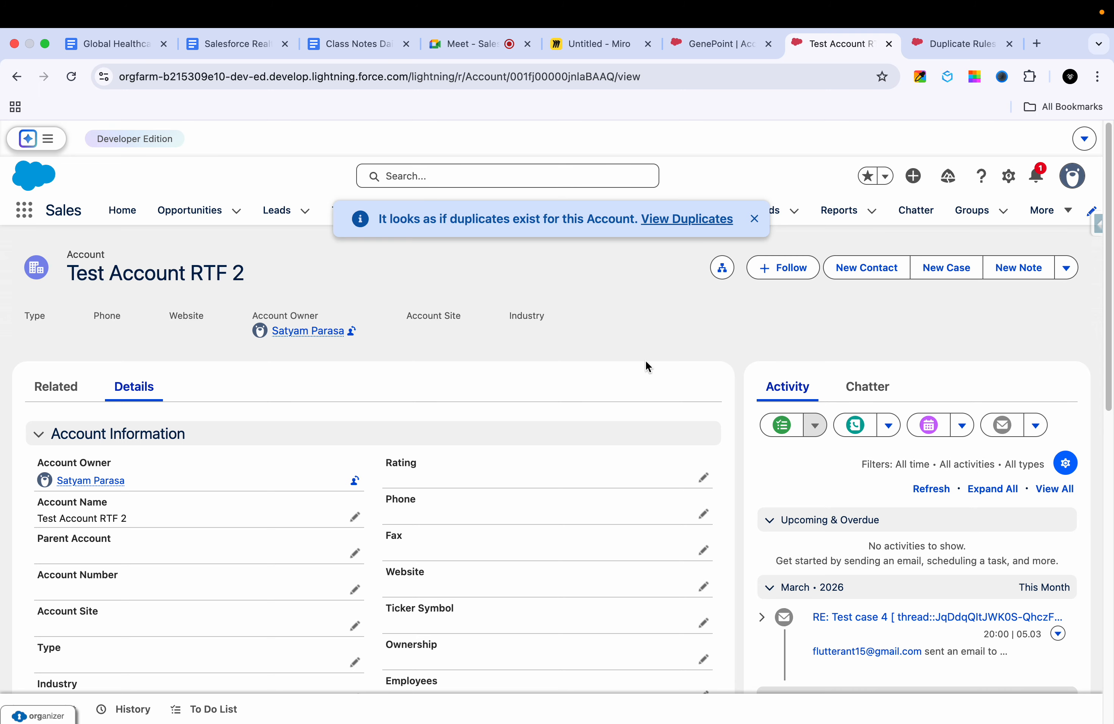
left_click(953, 50)
left_click(831, 43)
left_click(943, 49)
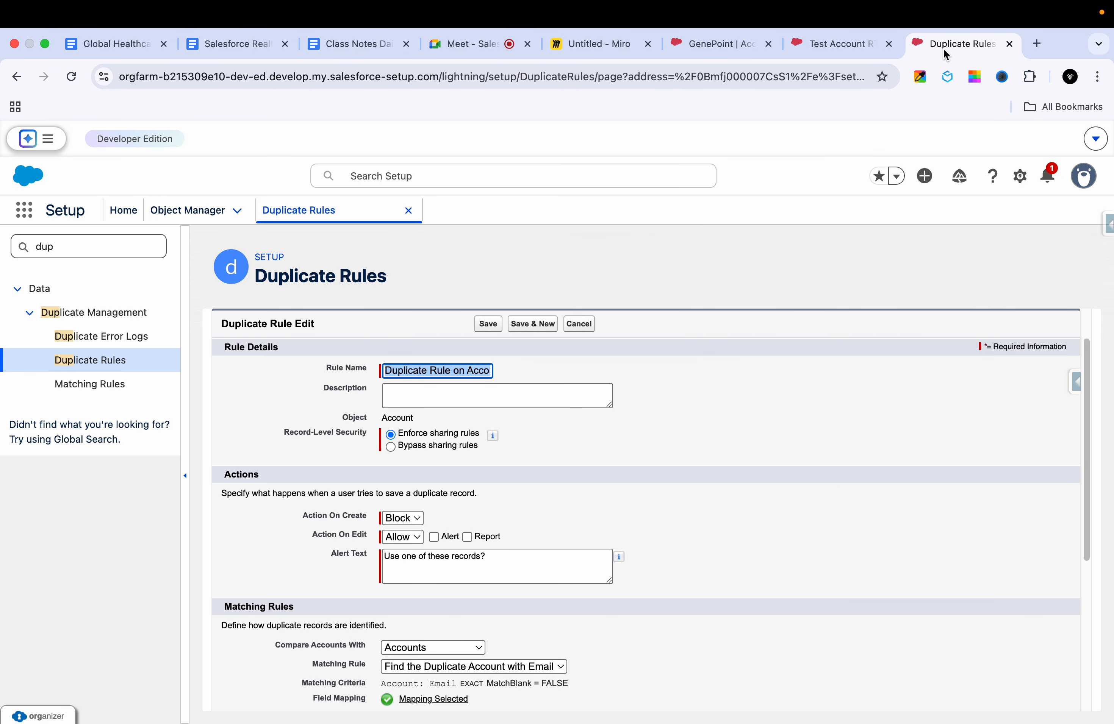
Step: Enable the alert for the Account duplicate rule's action on edit and save the rule
left_click(434, 537)
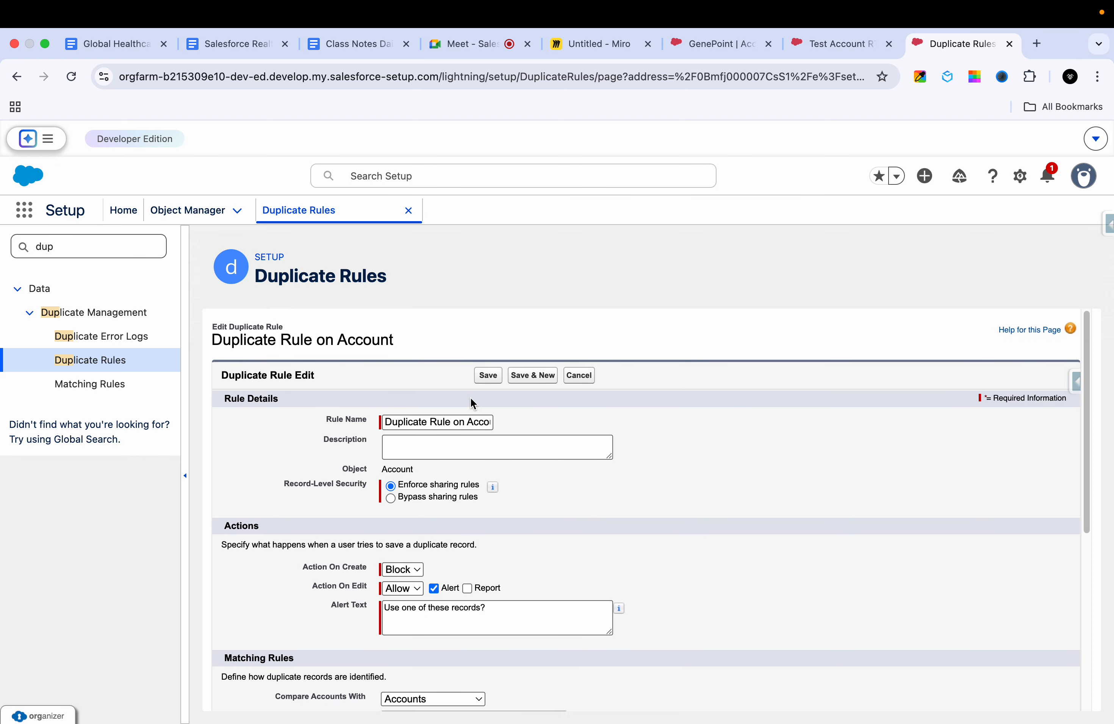
left_click(484, 373)
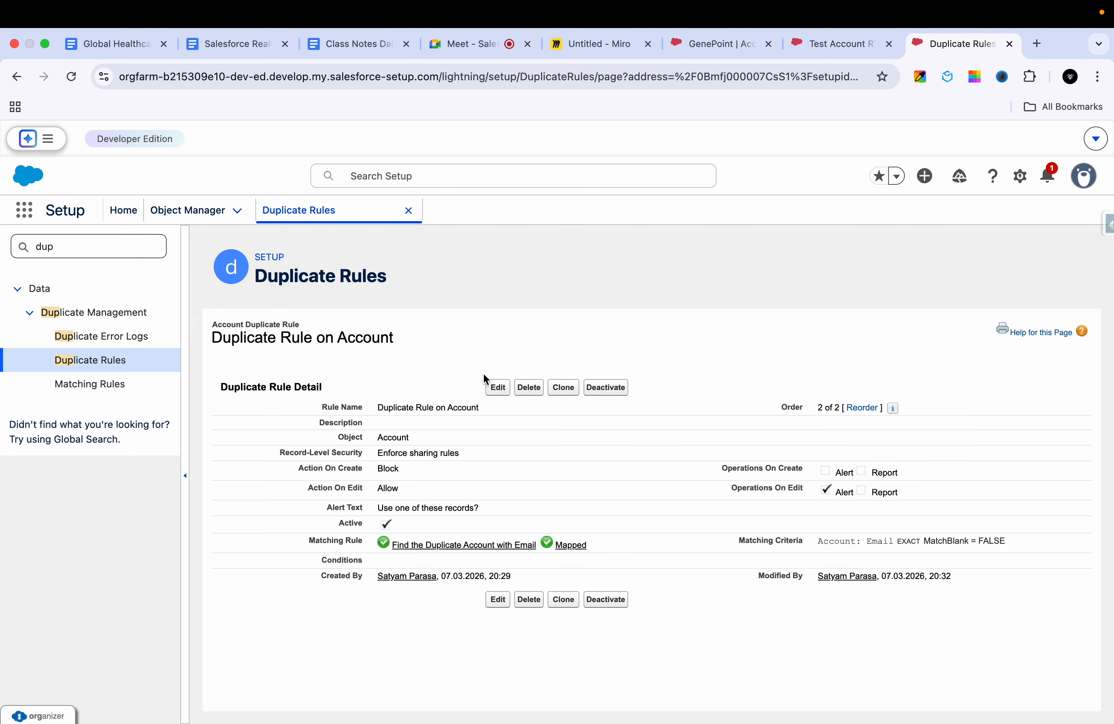
Step: Return to the Test Account RTF 2 record, open its Email for editing and save the record
left_click(824, 55)
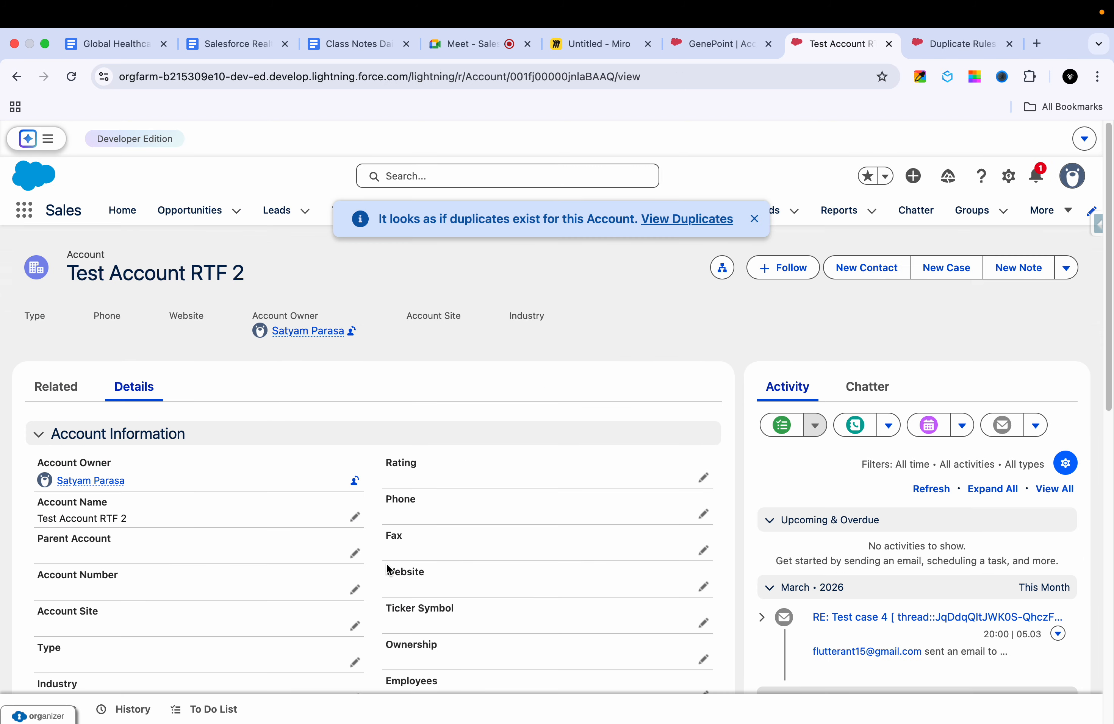
scroll(385, 567, "down", 4)
scroll(358, 549, "down", 3)
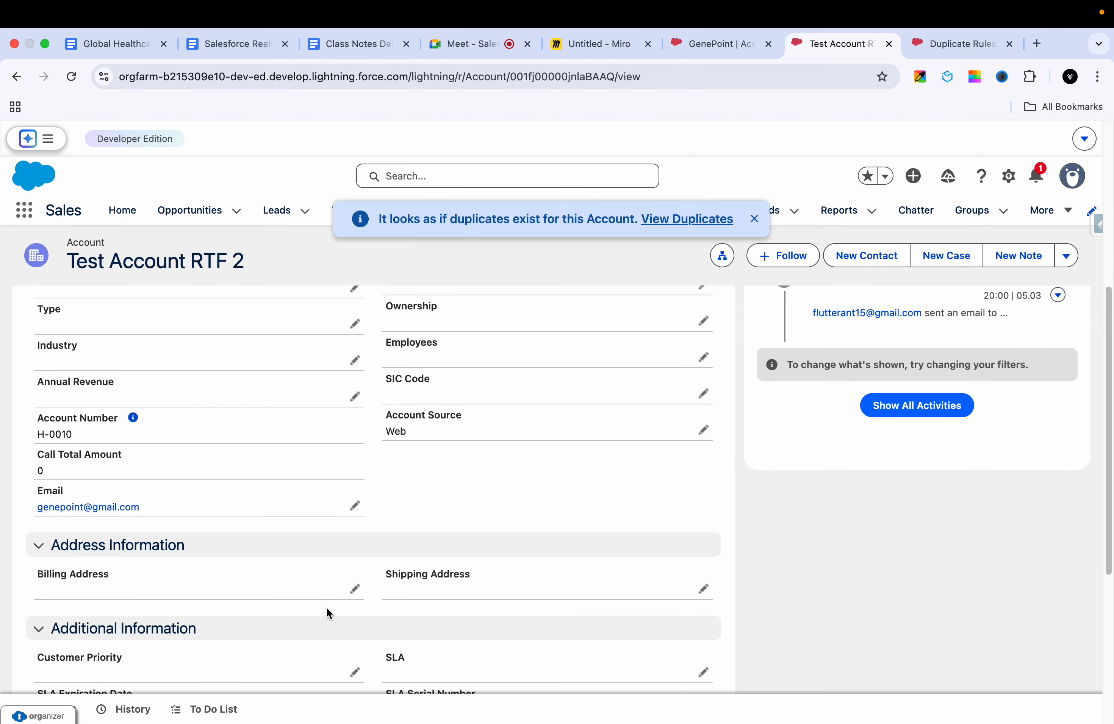
left_click(354, 507)
left_click(570, 672)
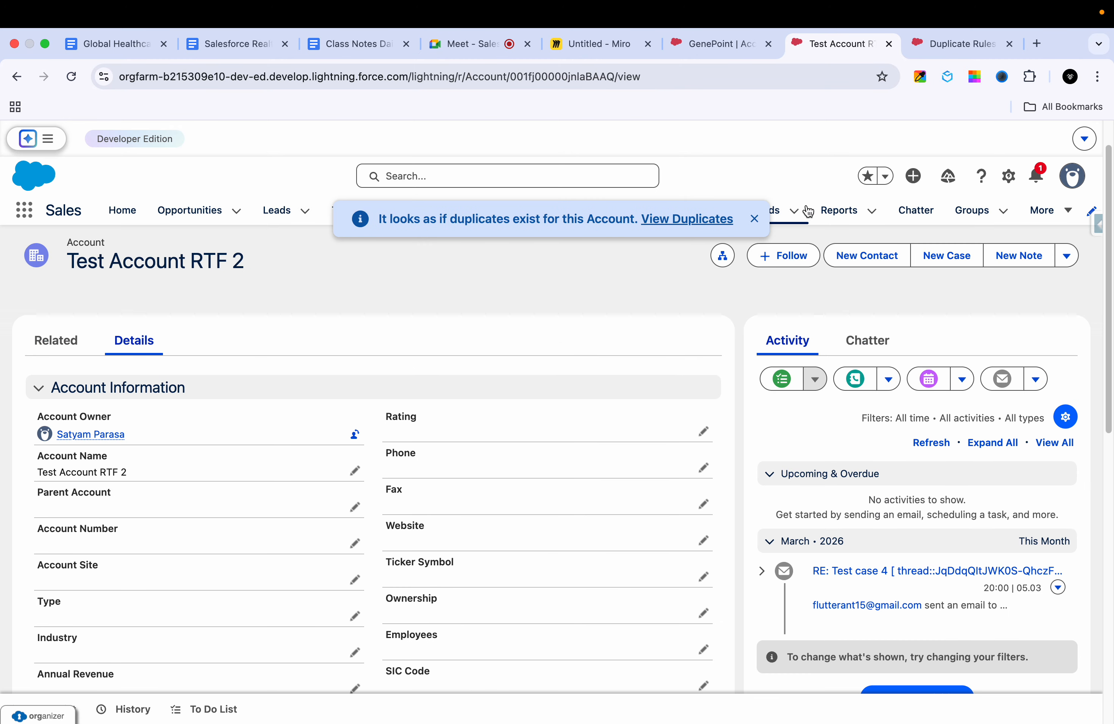
Step: Append "err" to the Email of Test Account RTF 2 and save the record
scroll(455, 534, "down", 3)
scroll(455, 534, "down", 5)
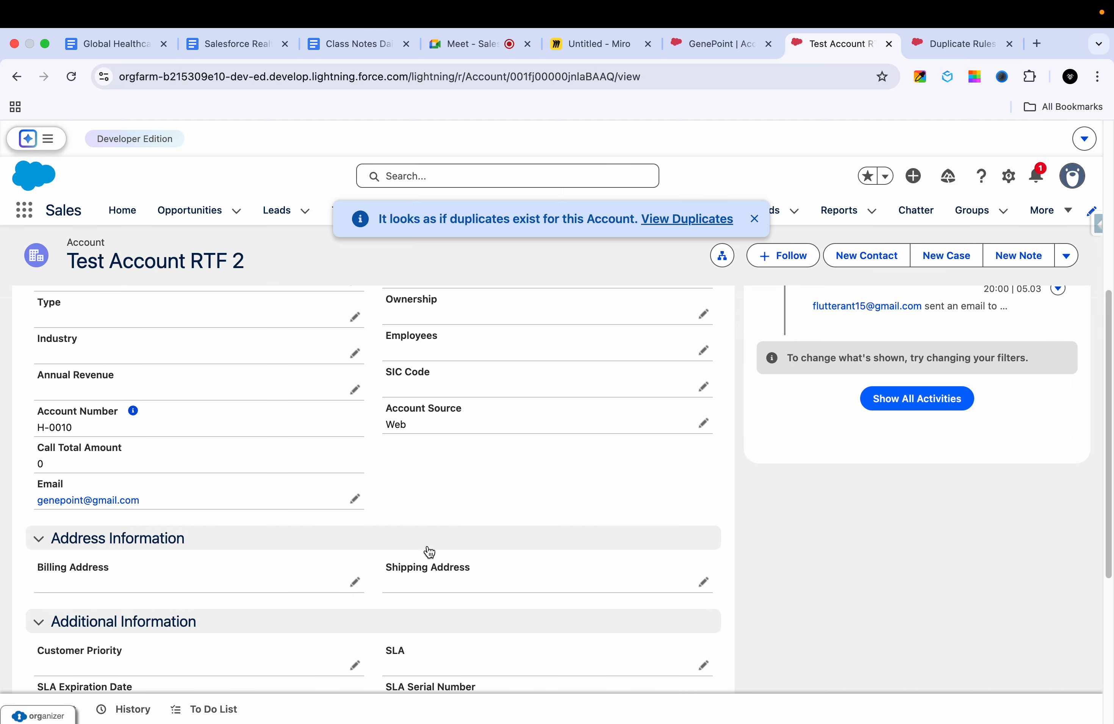
left_click(355, 436)
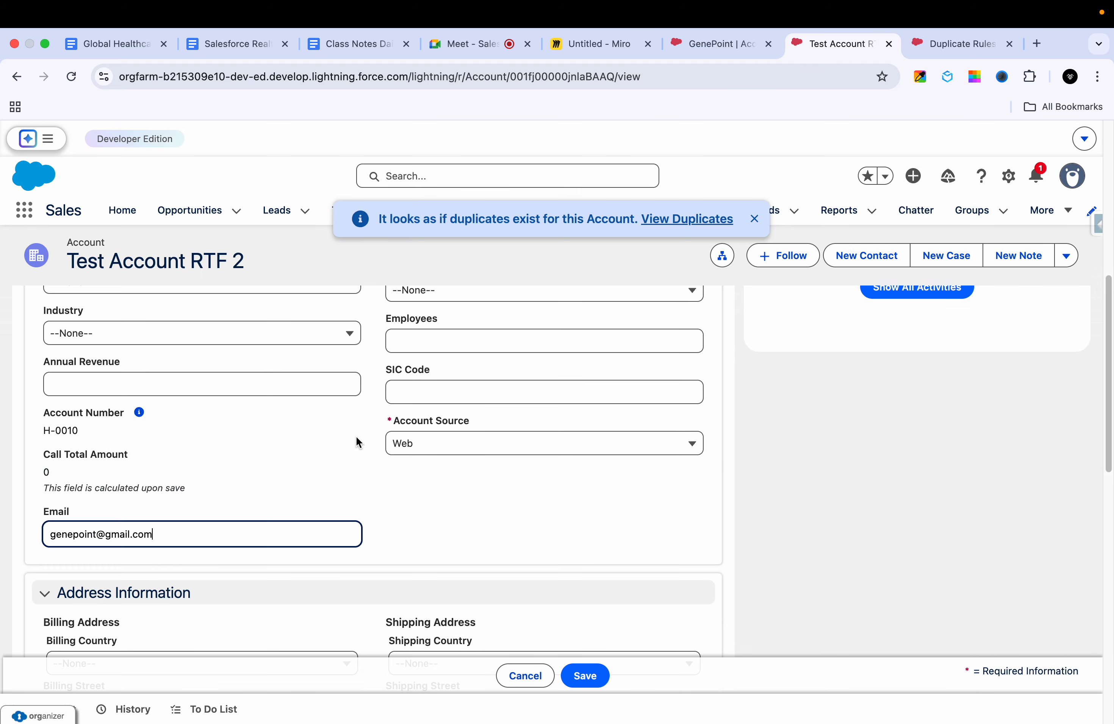
type("err")
left_click(594, 675)
Step: Remove the last two characters from the Email of Test Account RTF 2 and save the record
left_click(355, 436)
key("BackSpace")
key("BackSpace")
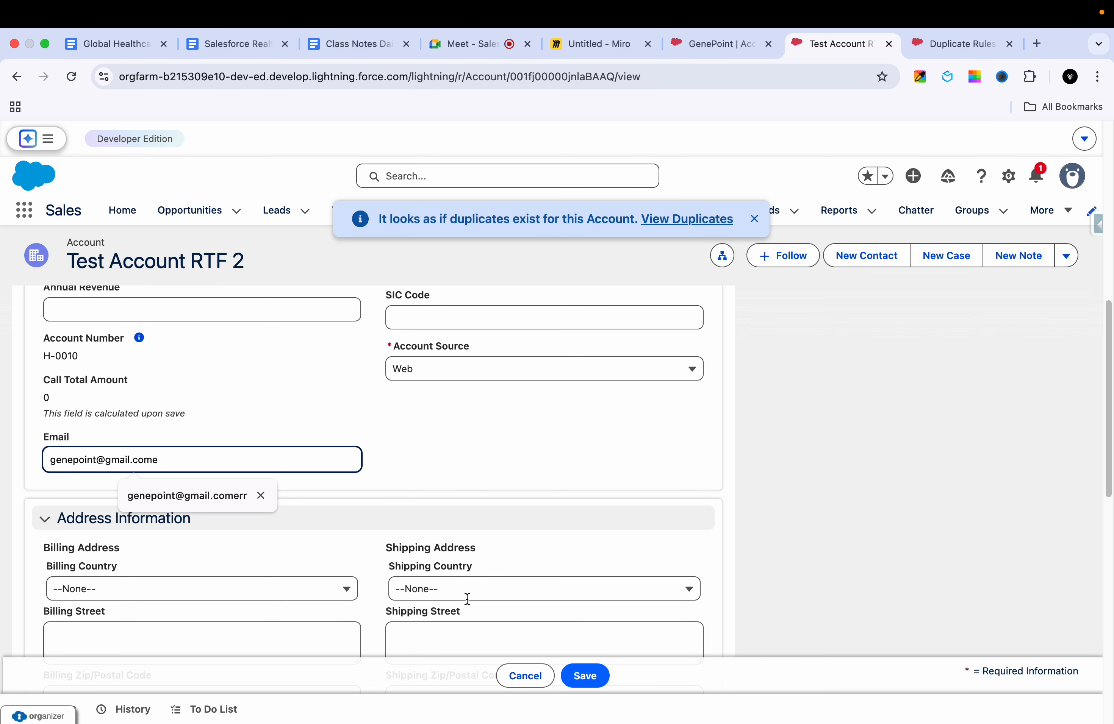
left_click(586, 676)
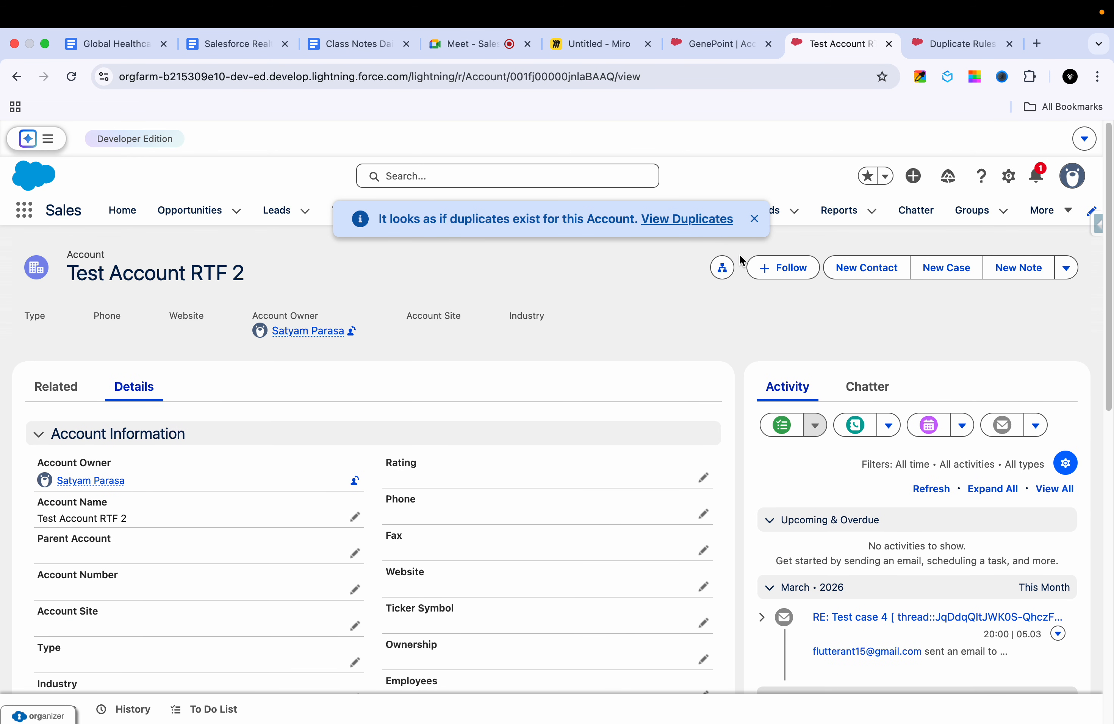
Step: Dismiss the duplicates notice and open Test Account RTF from the recently viewed accounts
left_click(754, 219)
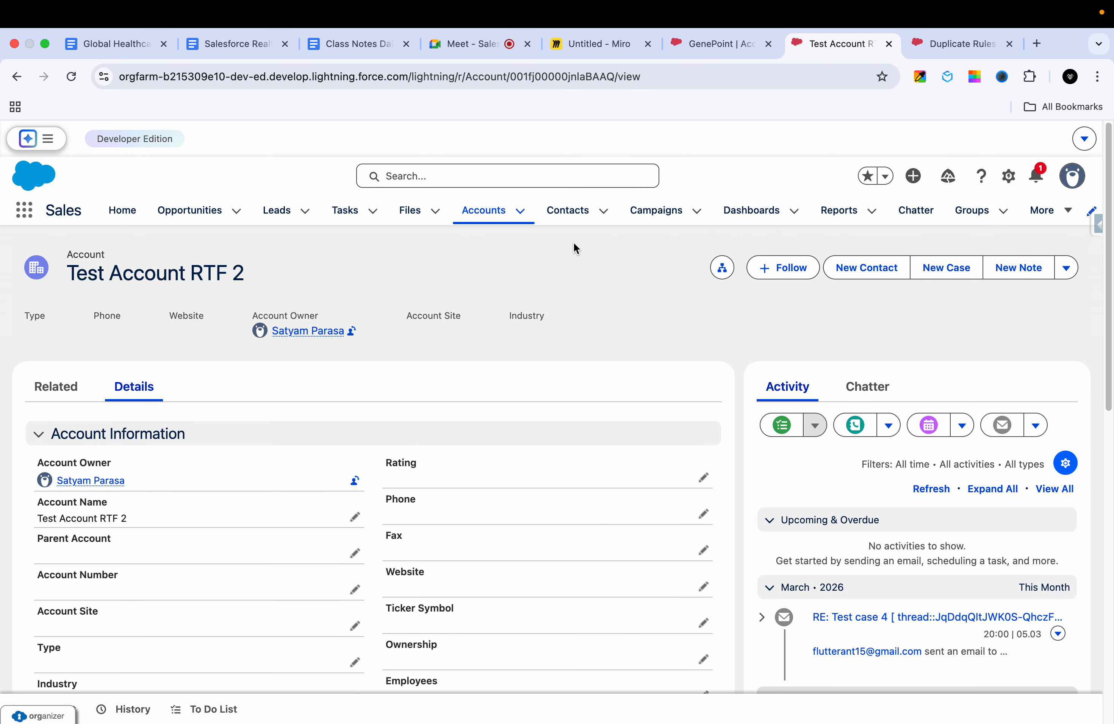
left_click(472, 211)
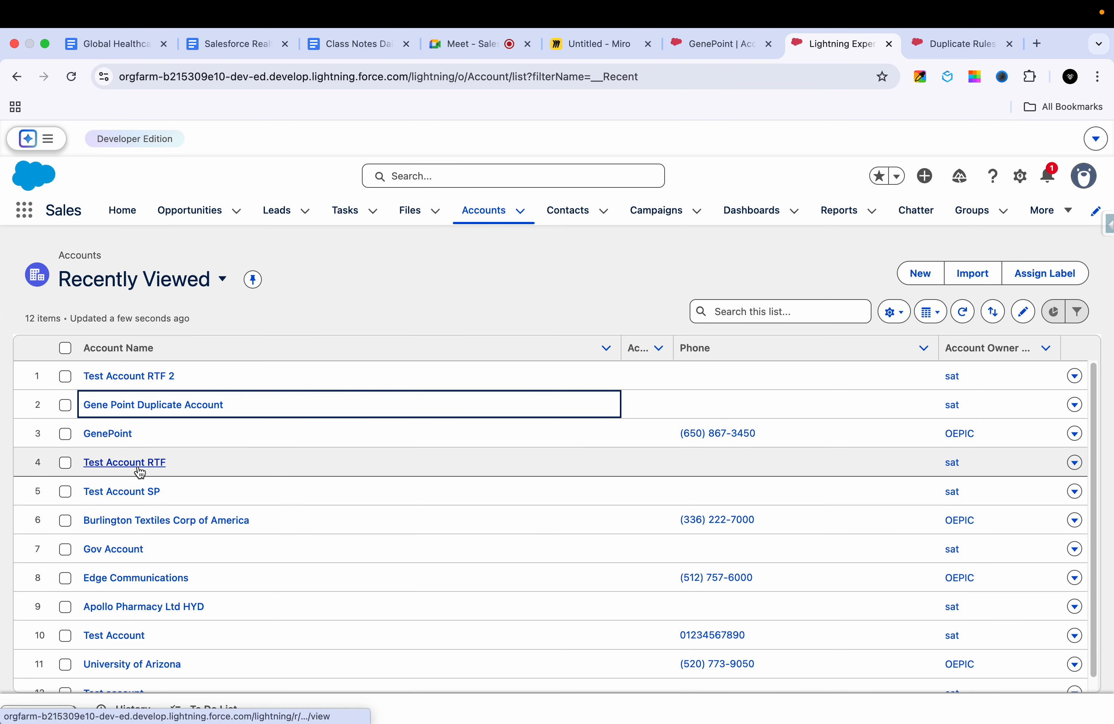
left_click(139, 468)
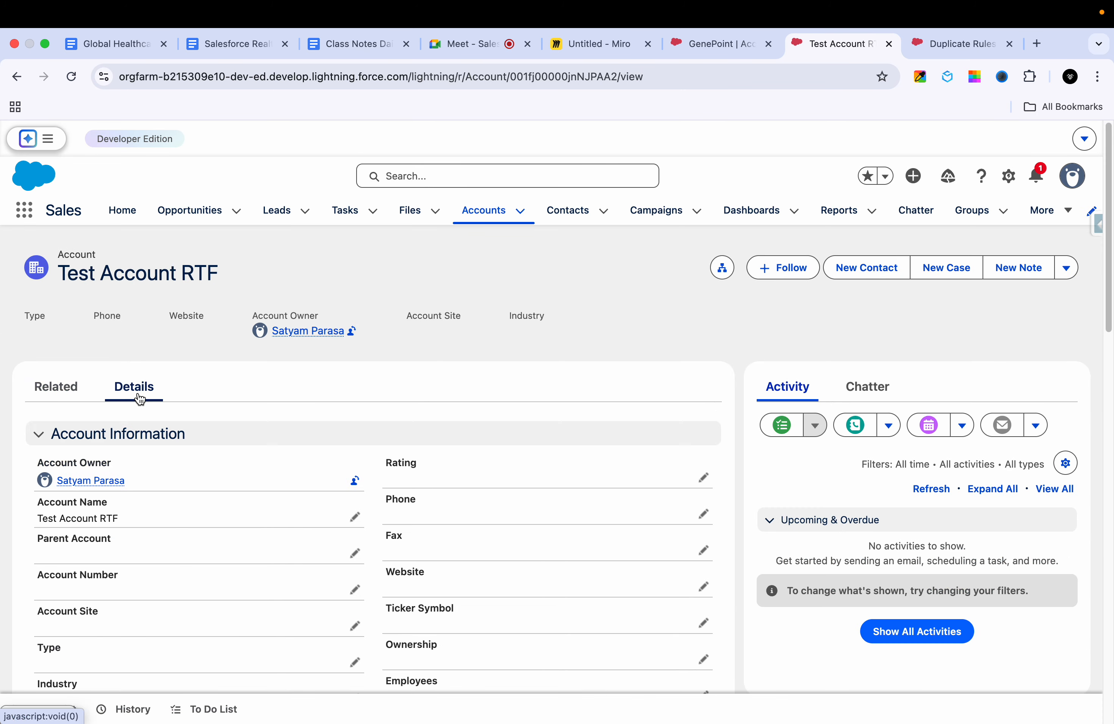
Step: Fill in the Email of Test Account RTF with the suggested GenePoint address and save the record despite the duplicate alert
scroll(249, 518, "down", 6)
scroll(284, 578, "down", 4)
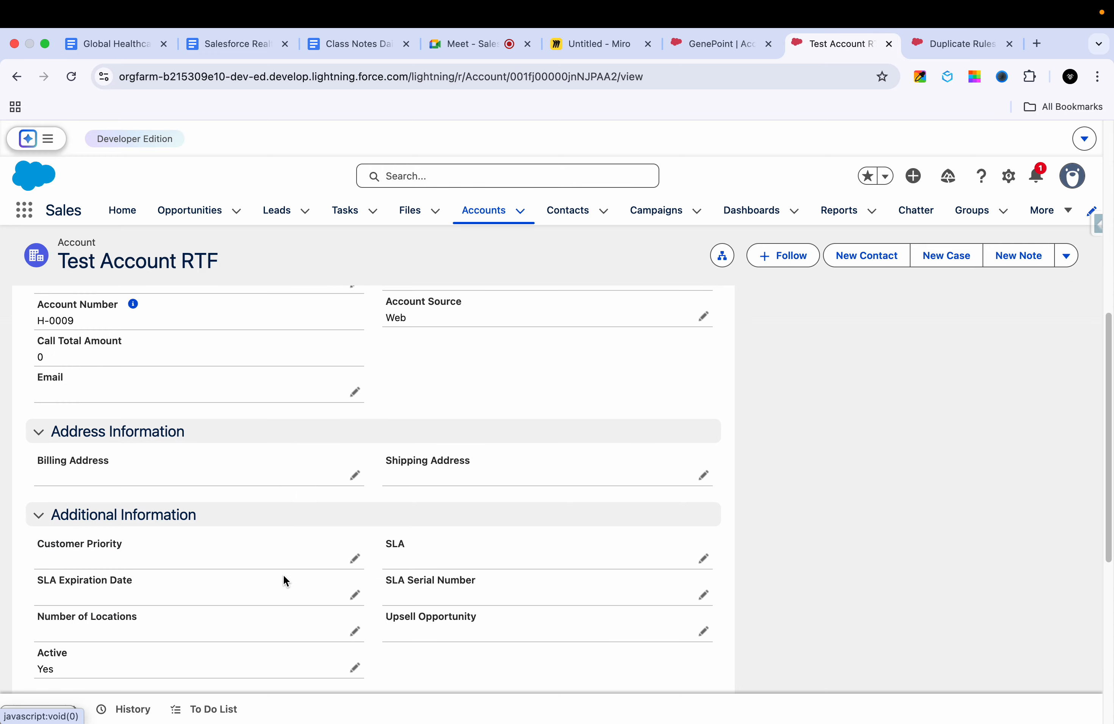
scroll(283, 578, "up", 2)
scroll(284, 578, "down", 4)
scroll(284, 582, "up", 2)
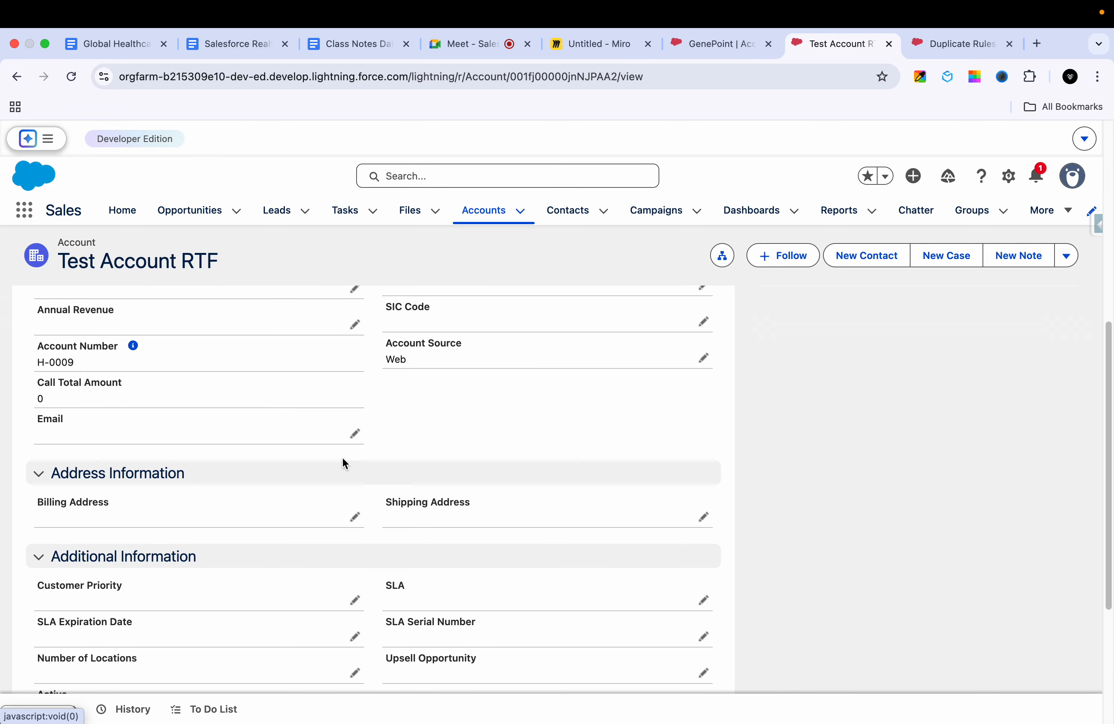
left_click(355, 430)
left_click(192, 578)
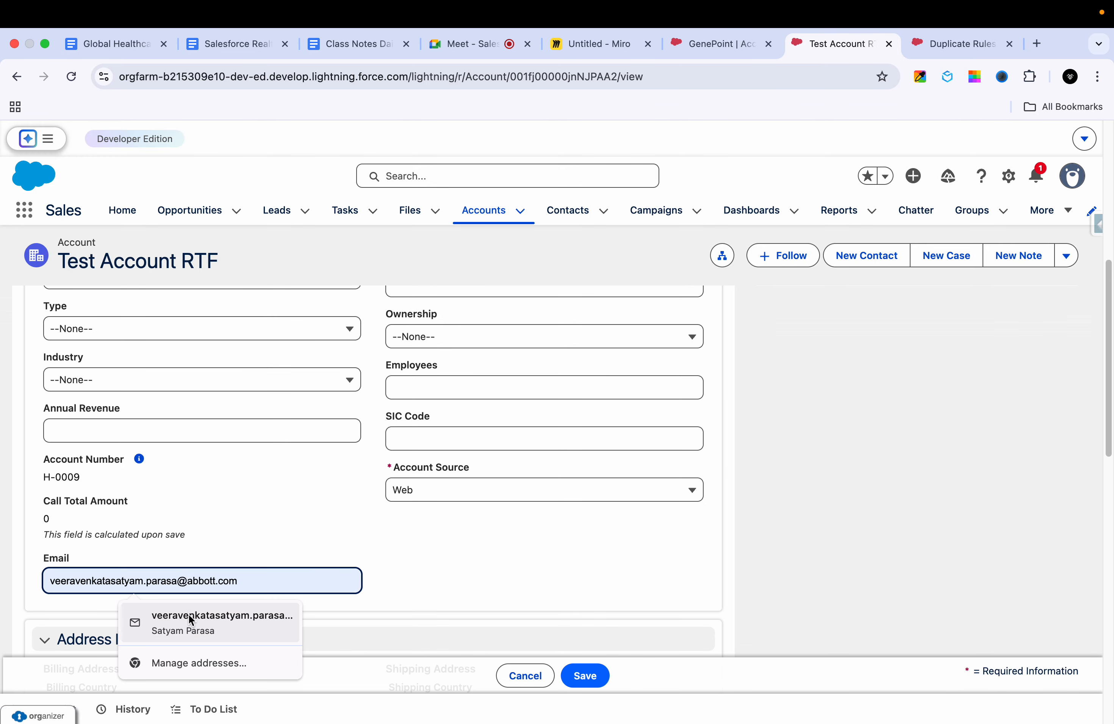
type("ge")
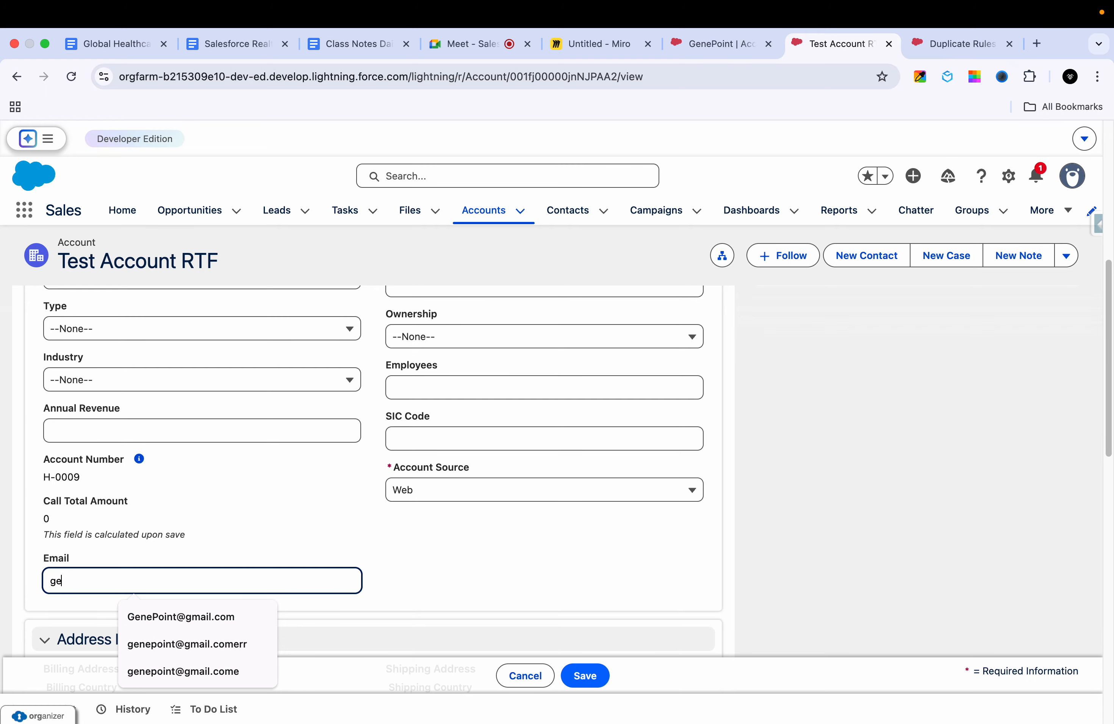
left_click(223, 615)
left_click(589, 677)
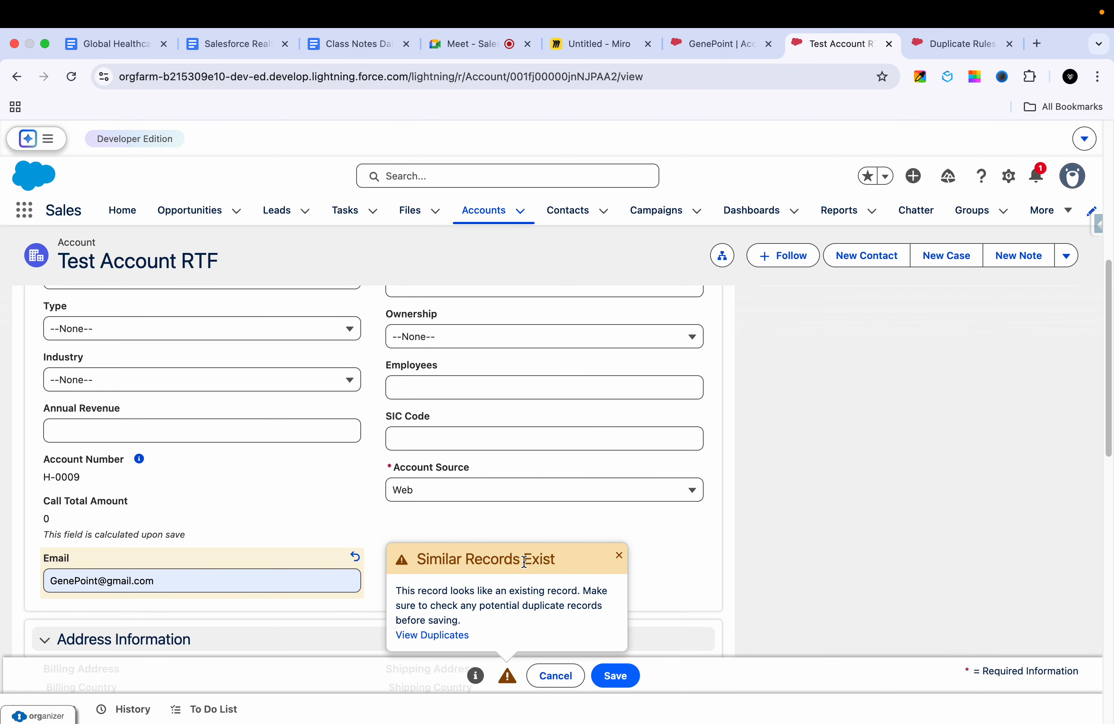
left_click(612, 676)
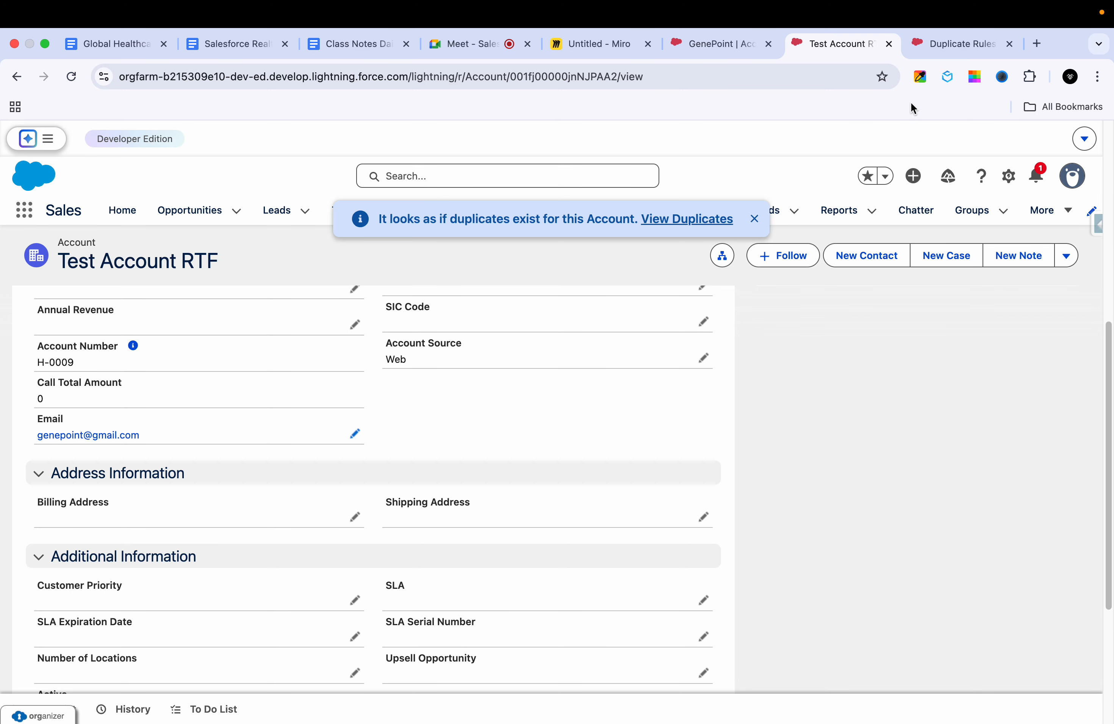
Step: Edit the Account duplicate rule, setting its action on create to Allow with Alert enabled
left_click(956, 41)
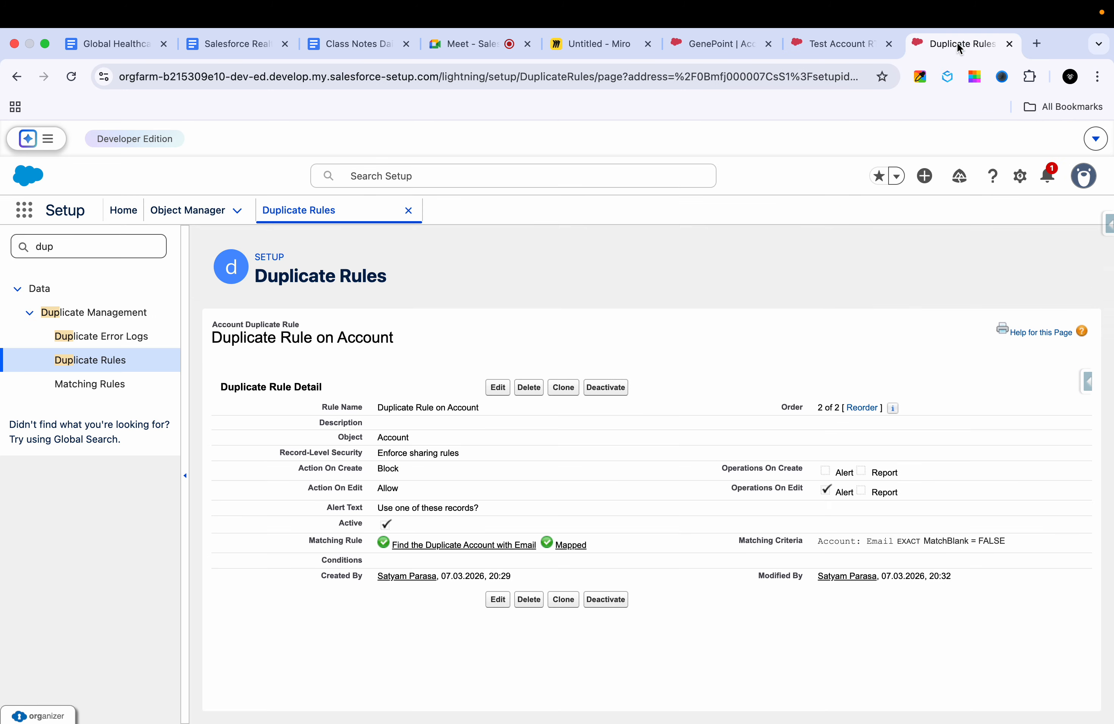
left_click(498, 389)
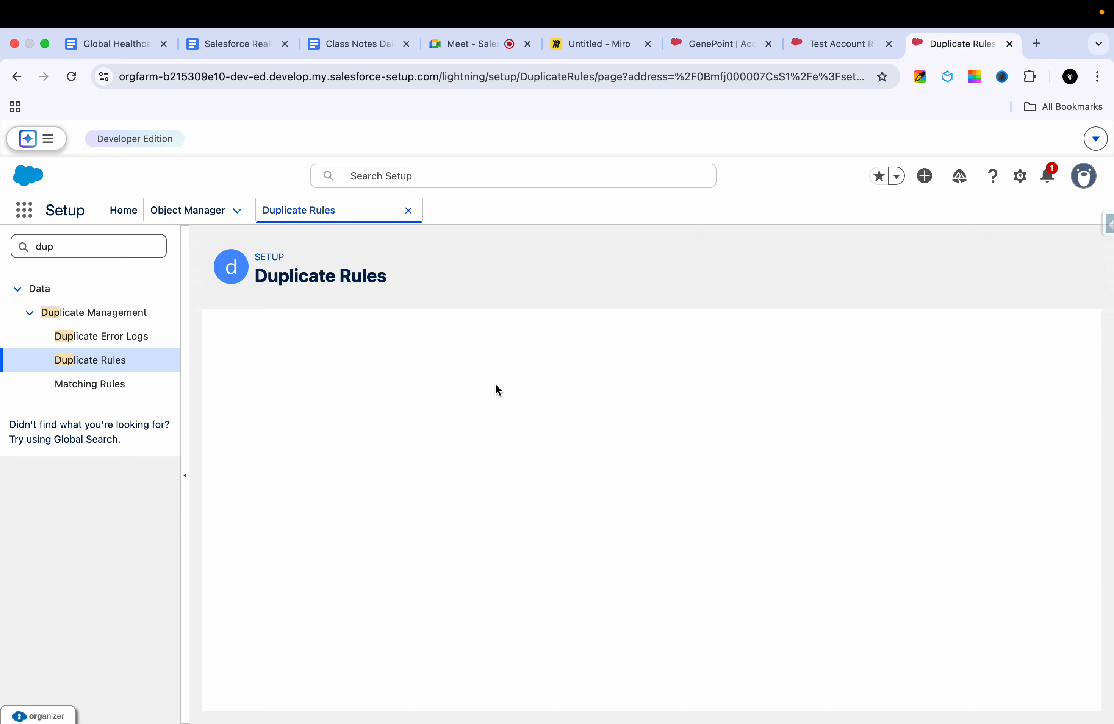
scroll(487, 542, "down", 2)
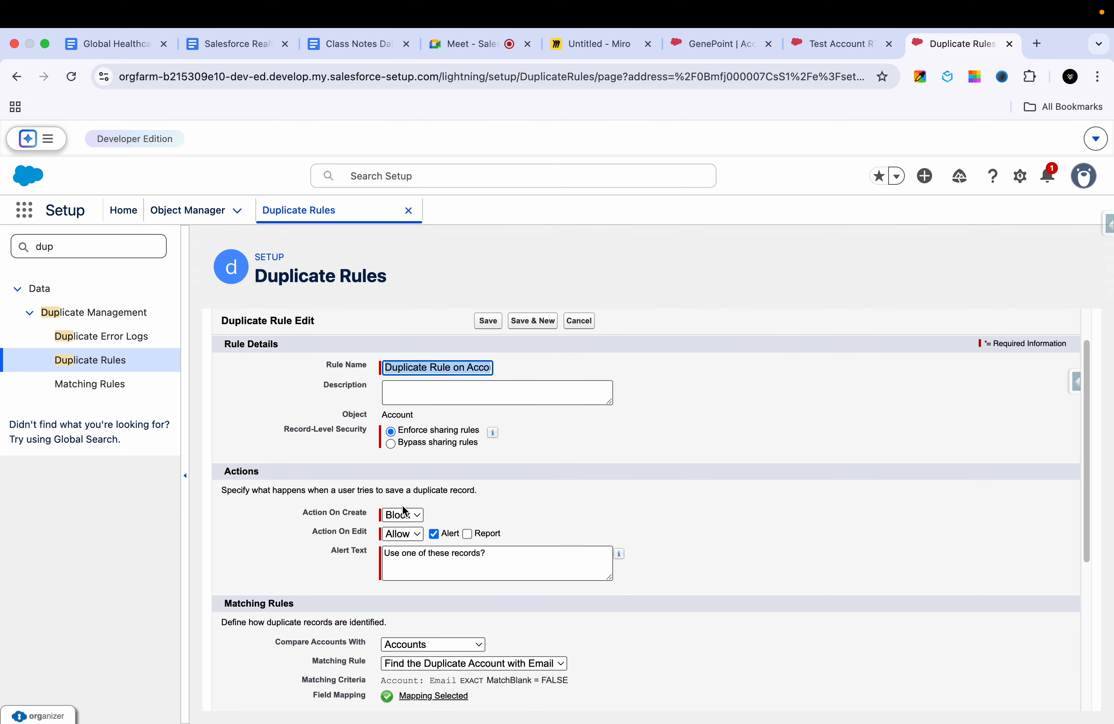
left_click(405, 516)
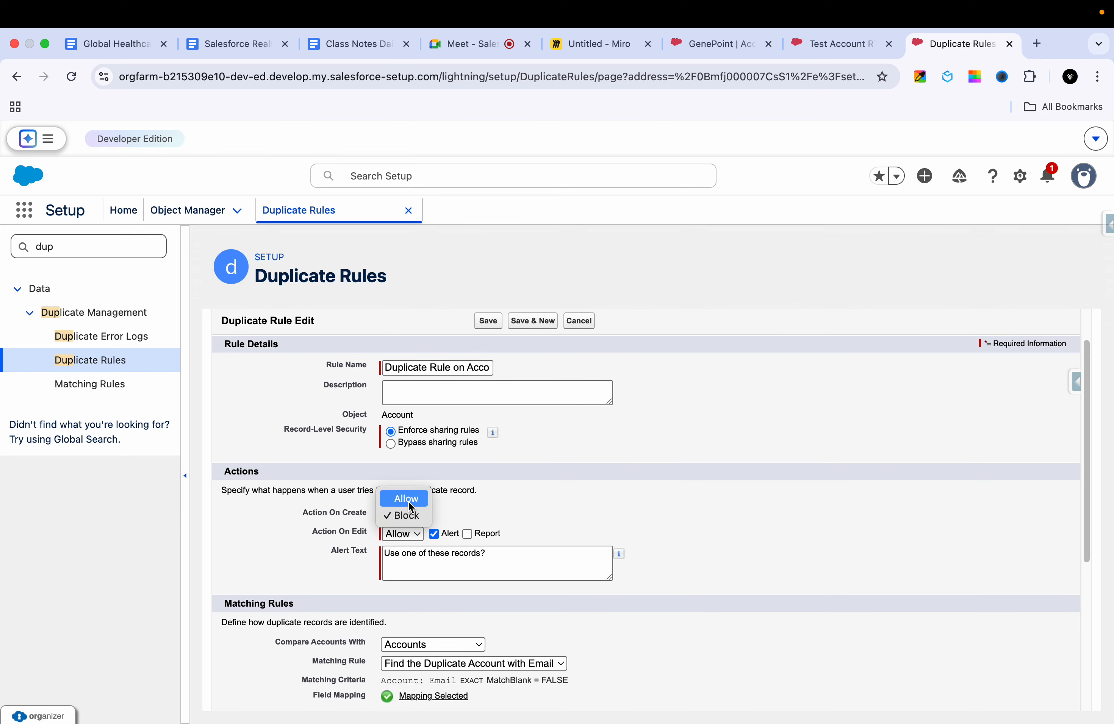
left_click(409, 501)
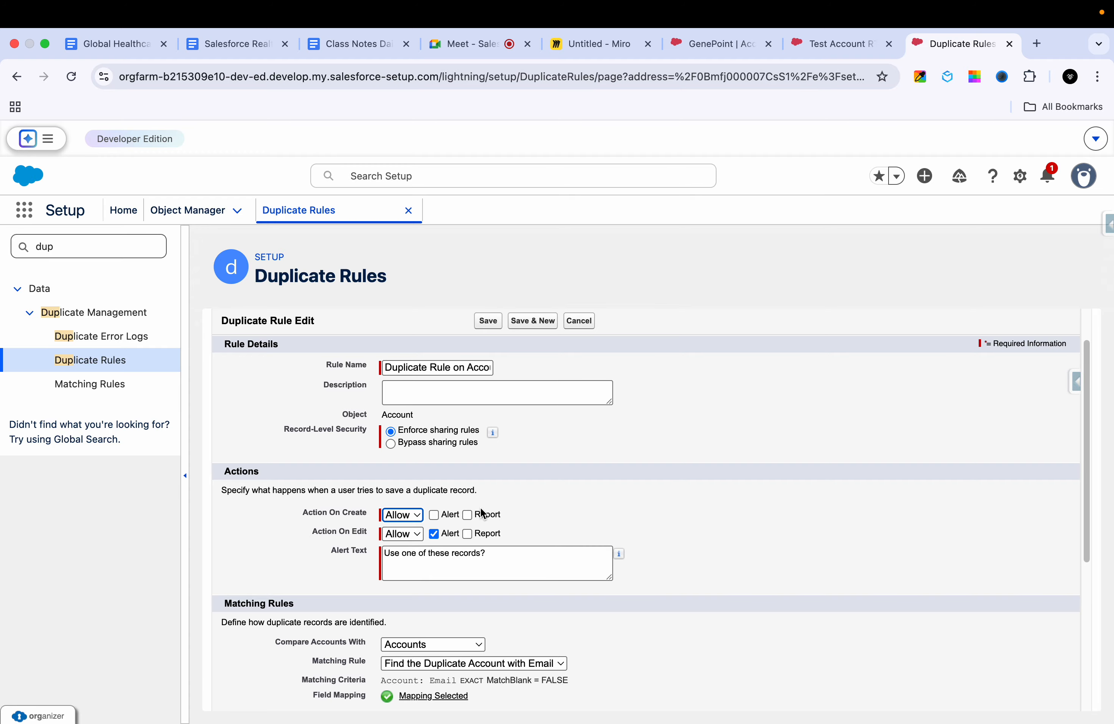
left_click(430, 518)
Step: Review the duplicate rule's alert text and matching rule settings, and save the rule
scroll(545, 510, "down", 3)
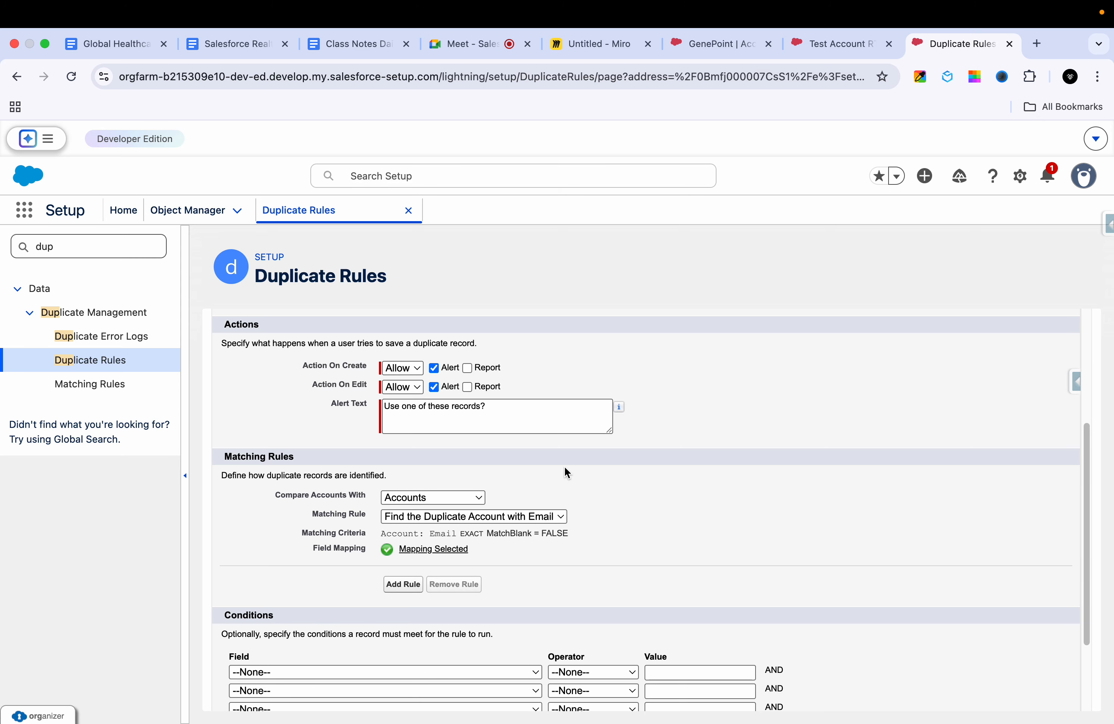
scroll(564, 467, "down", 1)
left_click(552, 373)
key("super+a")
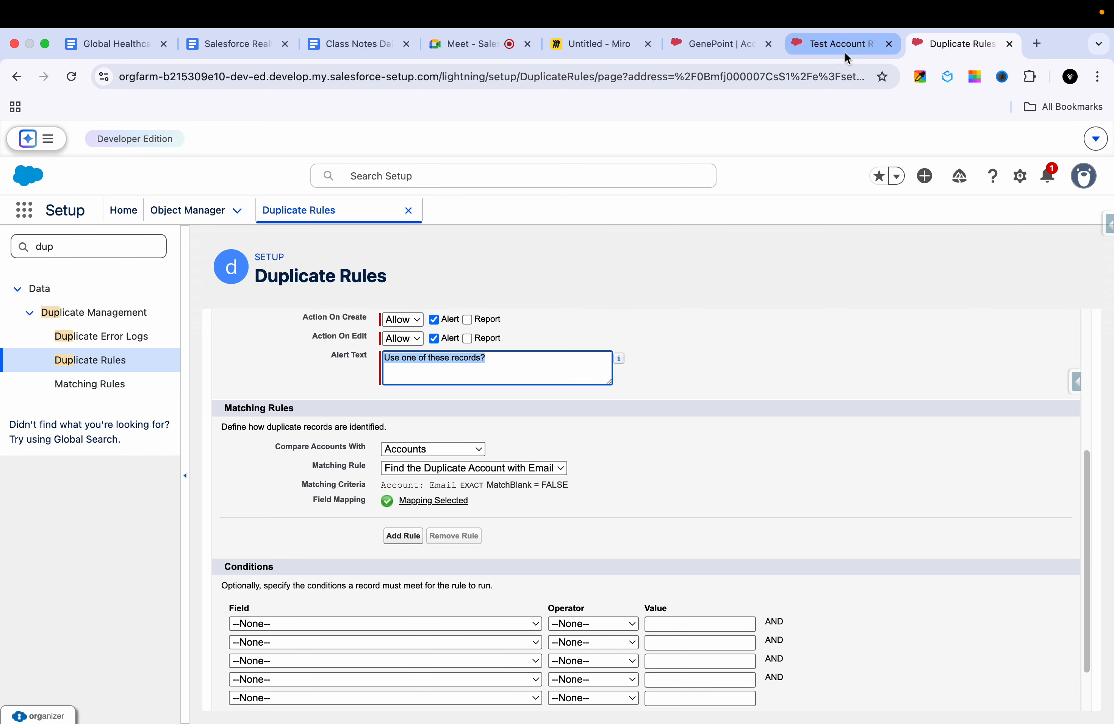
scroll(698, 440, "up", 5)
scroll(698, 441, "down", 1)
left_click(490, 375)
Step: Return to the account record, dismiss the duplicates notice and start a new account with the Hospitals record type
left_click(828, 45)
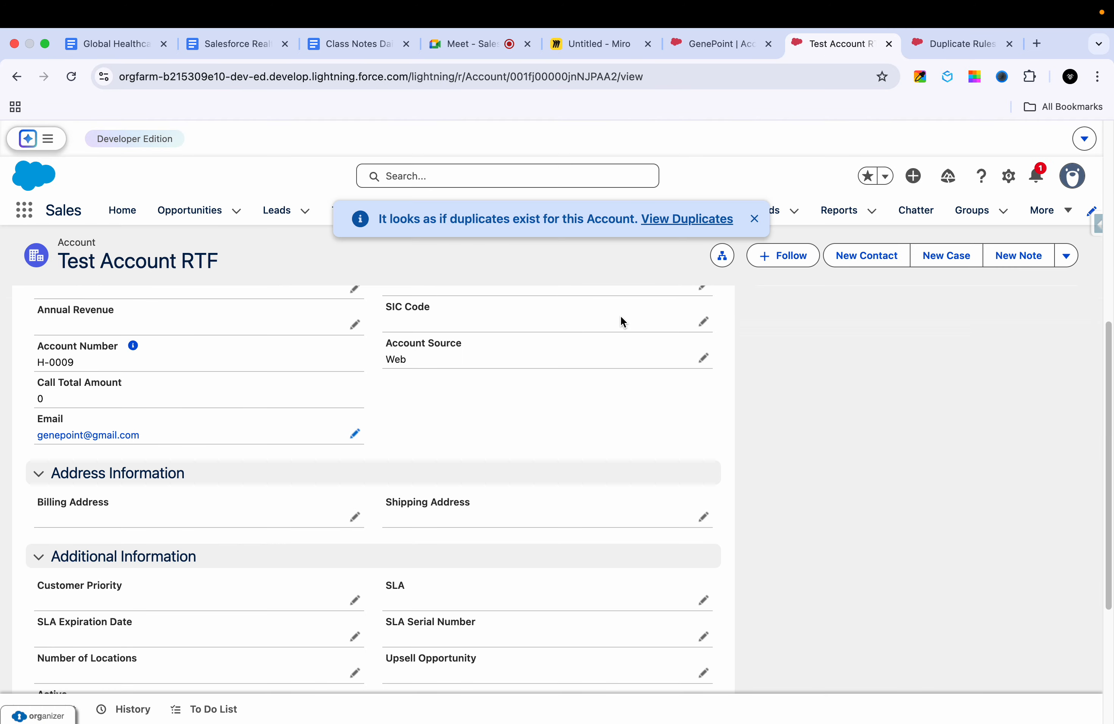
scroll(657, 314, "up", 8)
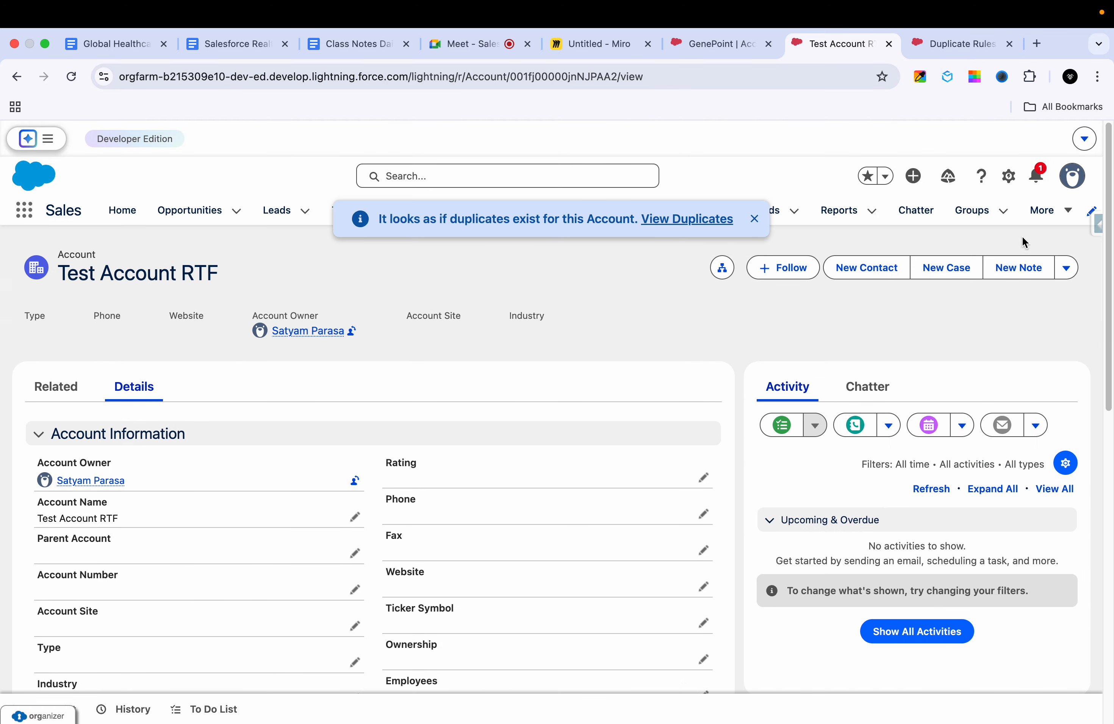
left_click(1066, 269)
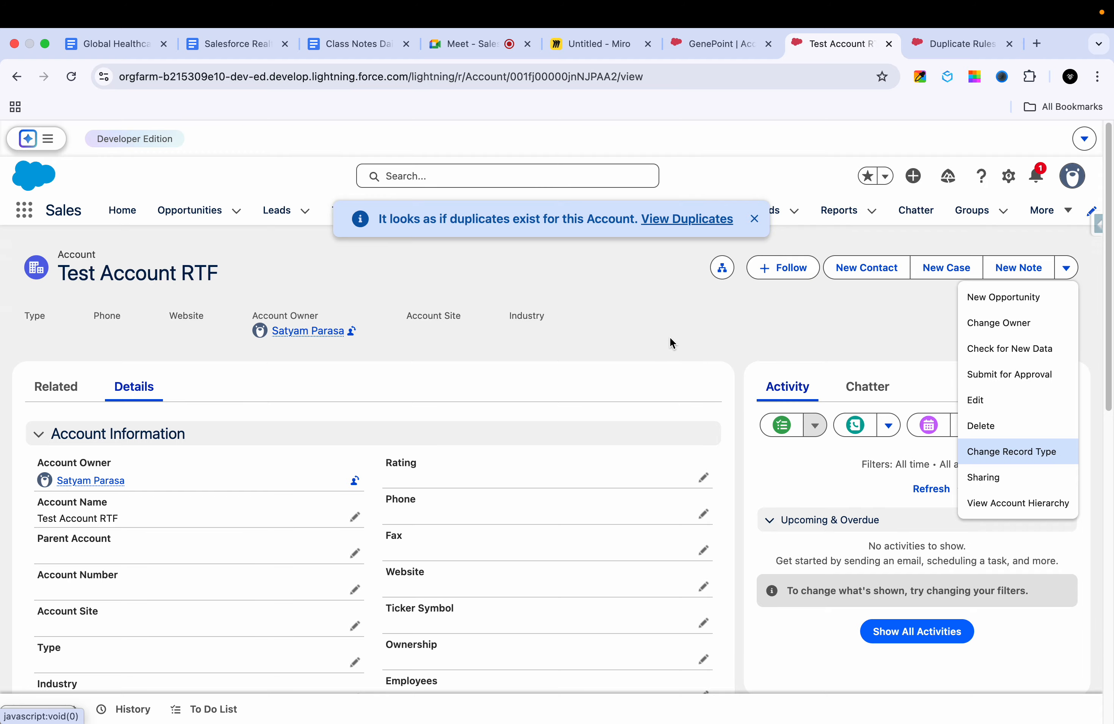
left_click(754, 219)
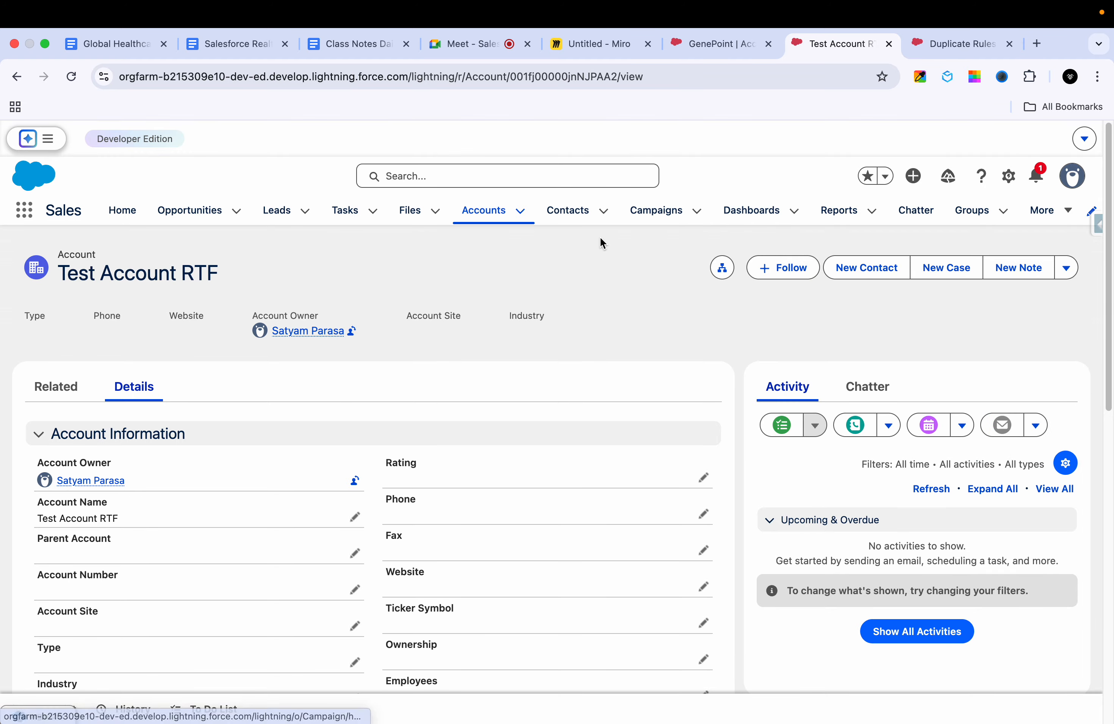
left_click(468, 225)
left_click(920, 273)
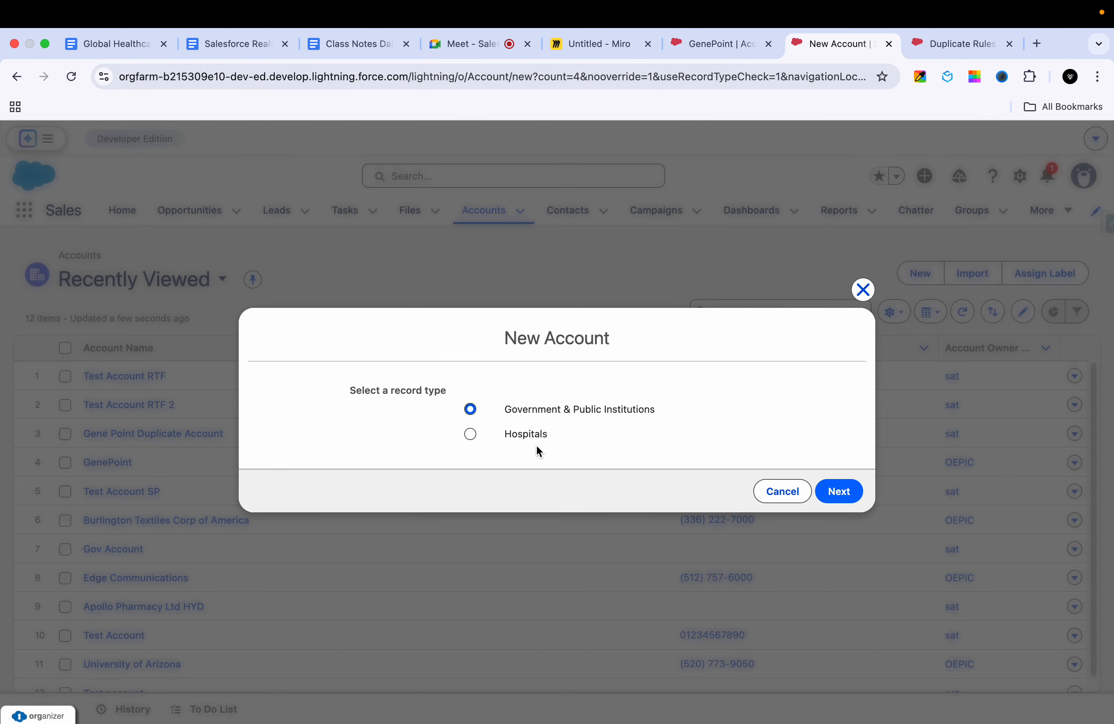
left_click(528, 436)
left_click(818, 492)
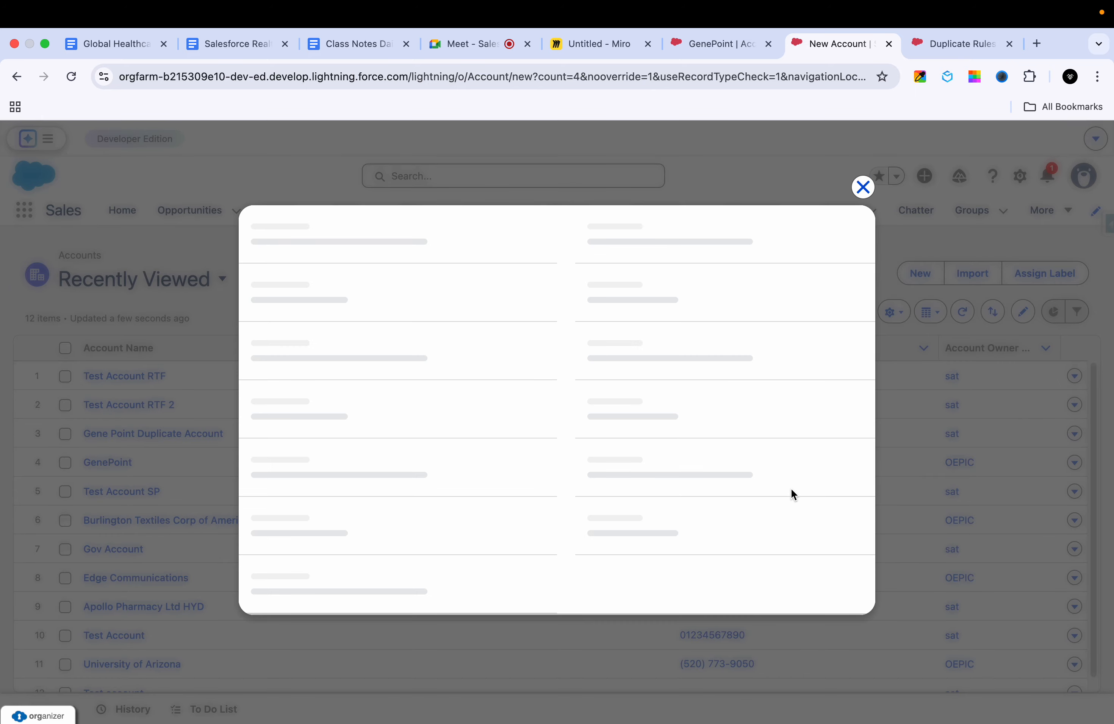
left_click(375, 355)
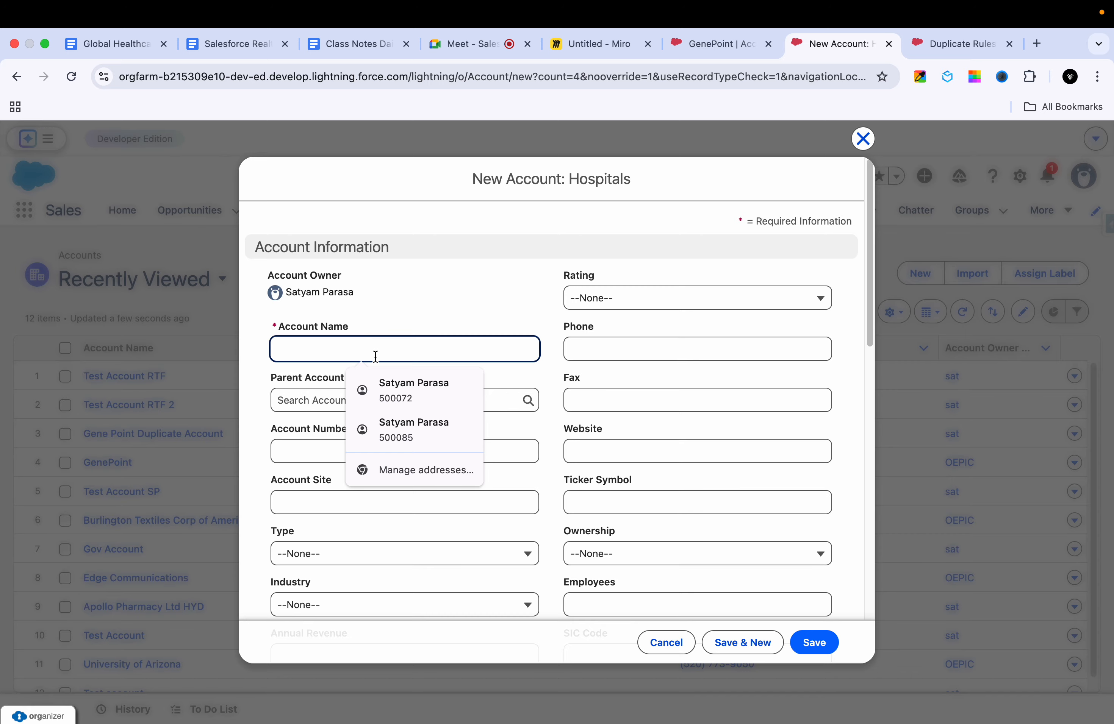
type("Account")
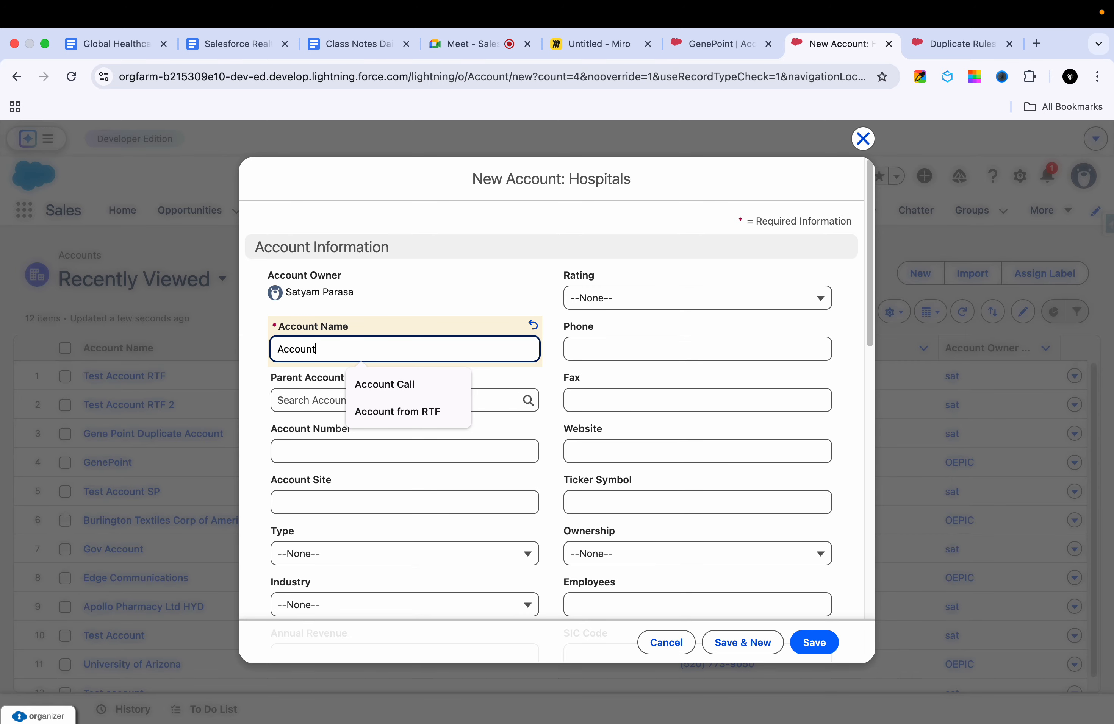
key("BackSpace")
key("BackSpace")
key("BackSpace")
key("BackSpace")
key("BackSpace")
key("BackSpace")
key("BackSpace")
Step: Name the new account "Gene Point Duplicate Rule 4"
type("Gene Point Duplicate Rule 3")
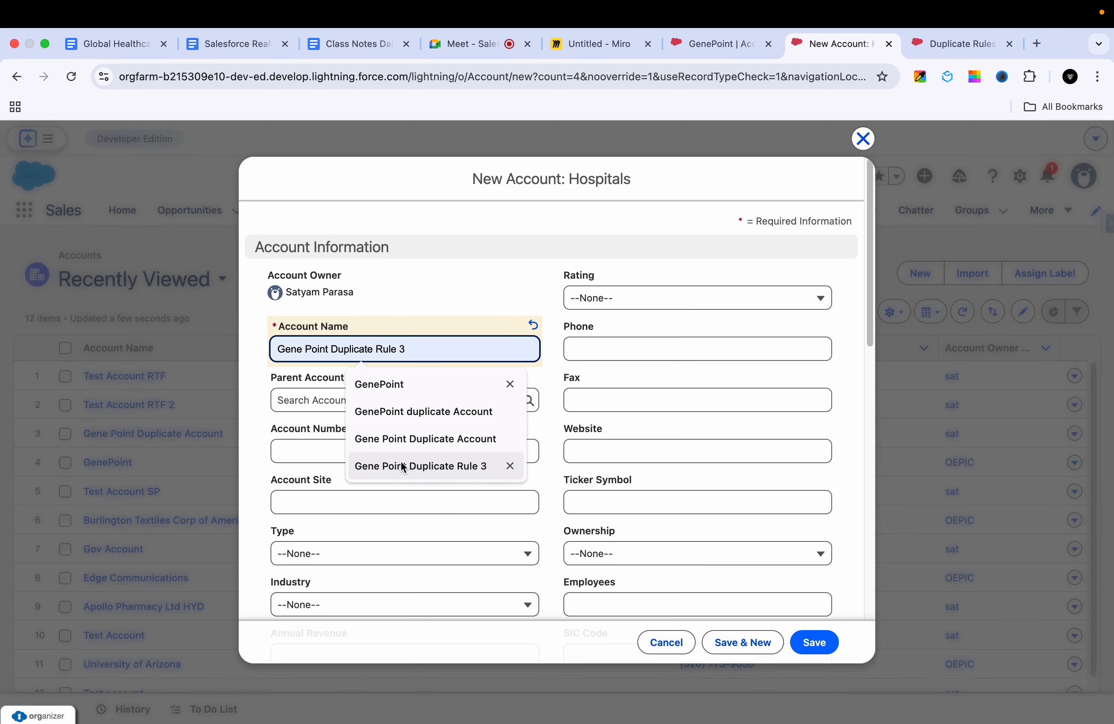
left_click(400, 463)
key("BackSpace")
type("4")
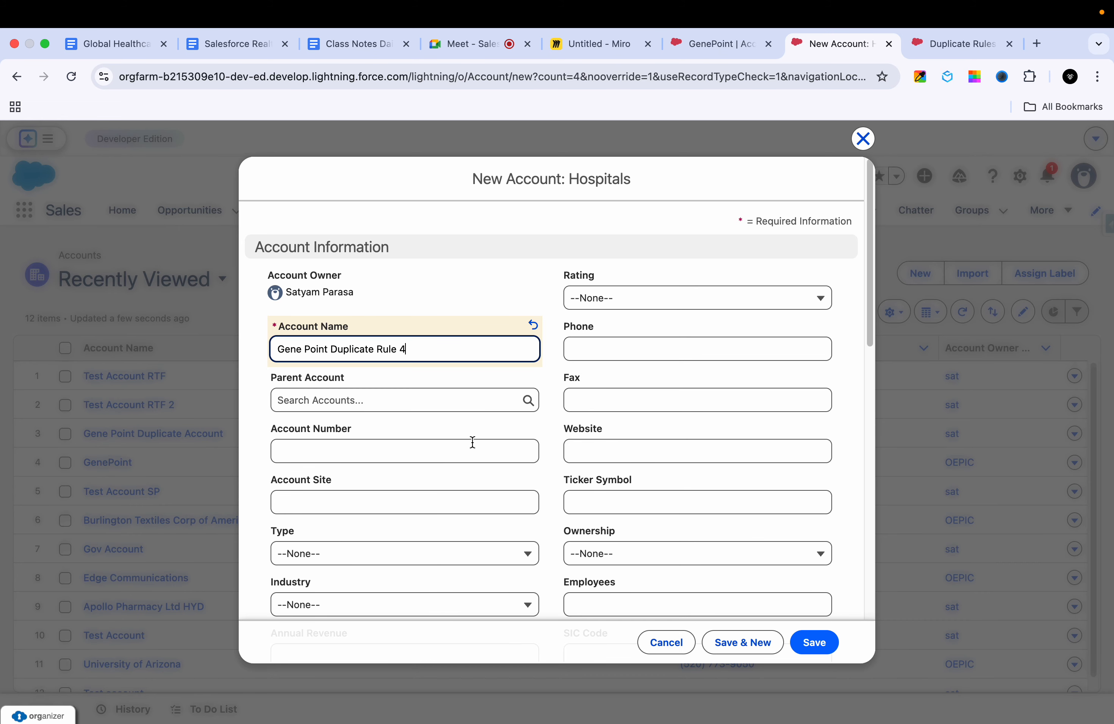
Step: Enter GenePoint's email address for the new account and set its account source to Partner Referral
scroll(441, 502, "down", 5)
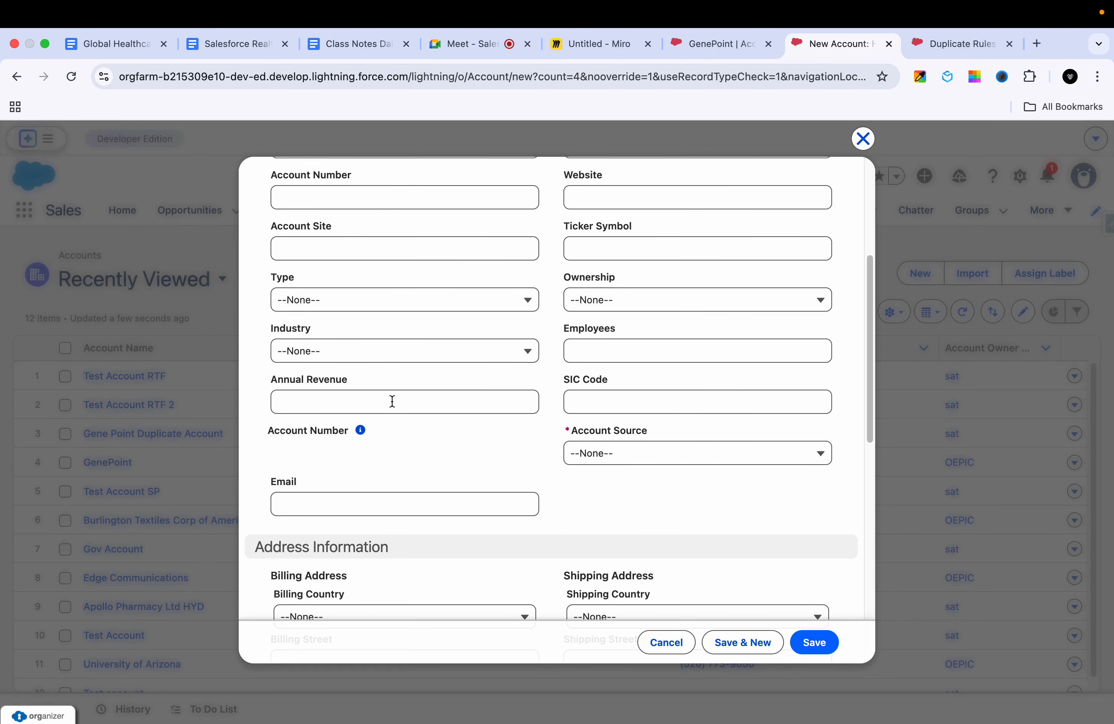
left_click(376, 505)
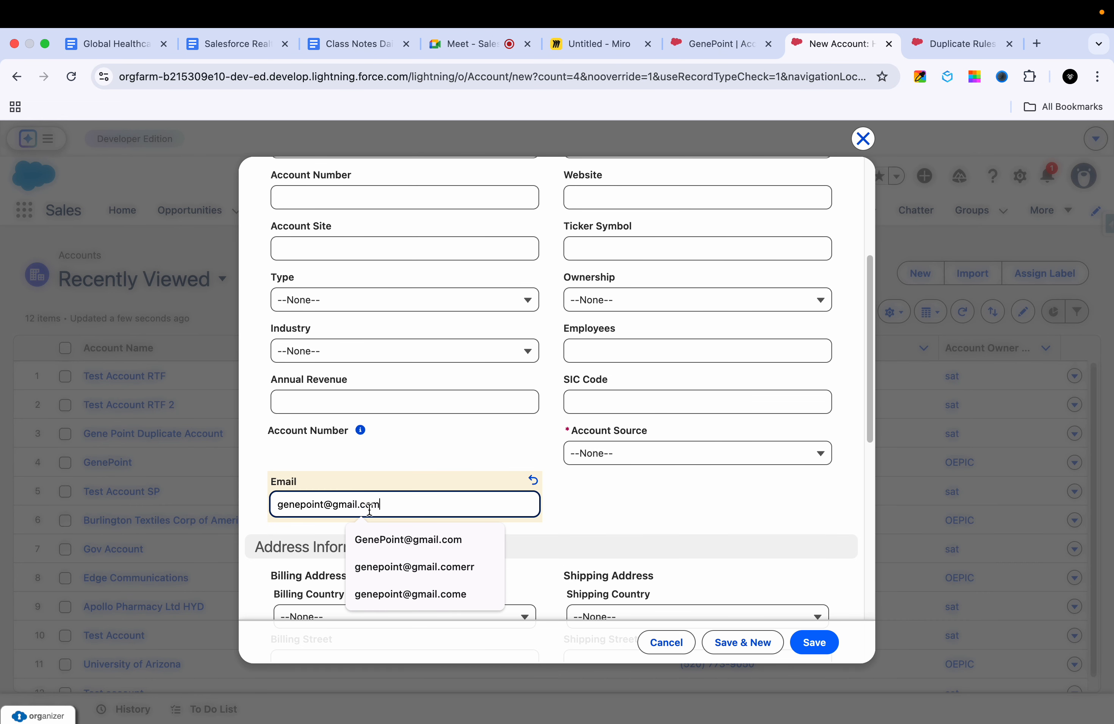
left_click(474, 531)
left_click(626, 457)
left_click(613, 505)
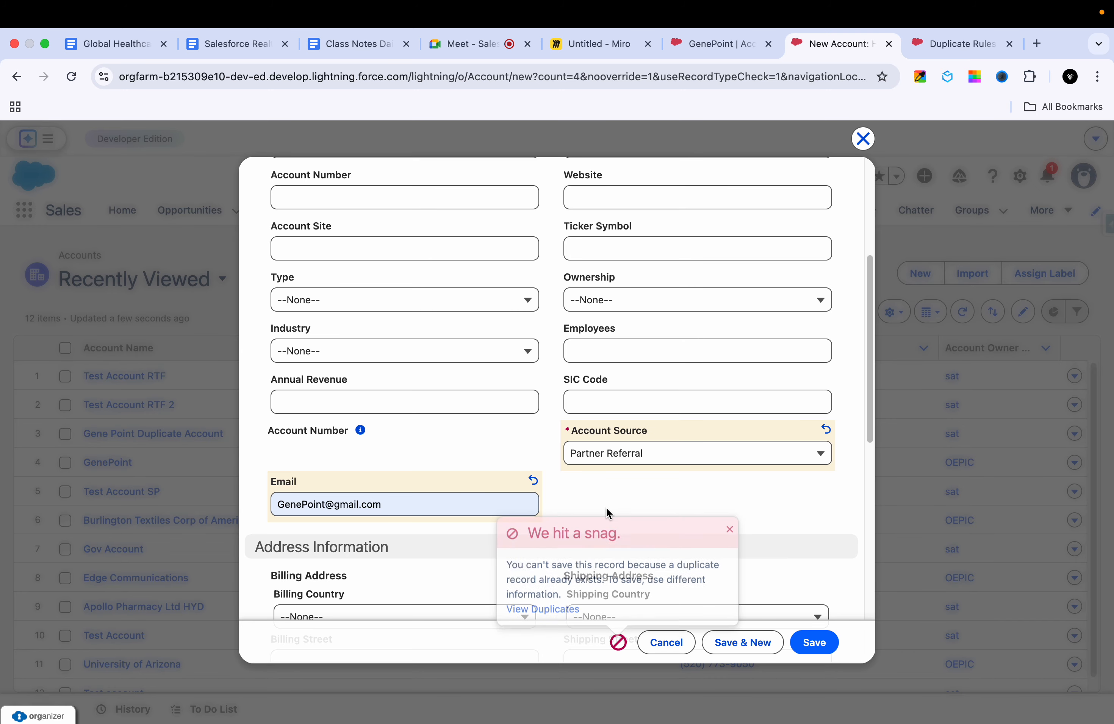
Step: Set the new account's Active value to Yes and try to save the record
scroll(588, 517, "down", 4)
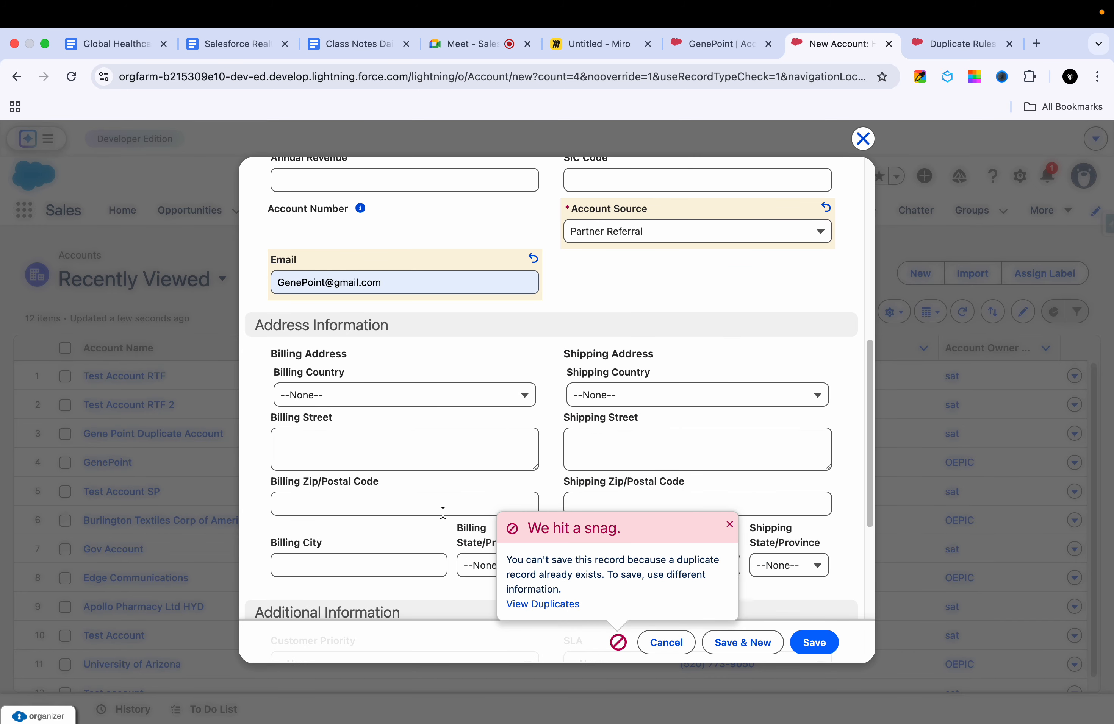
scroll(443, 512, "down", 3)
scroll(443, 517, "down", 4)
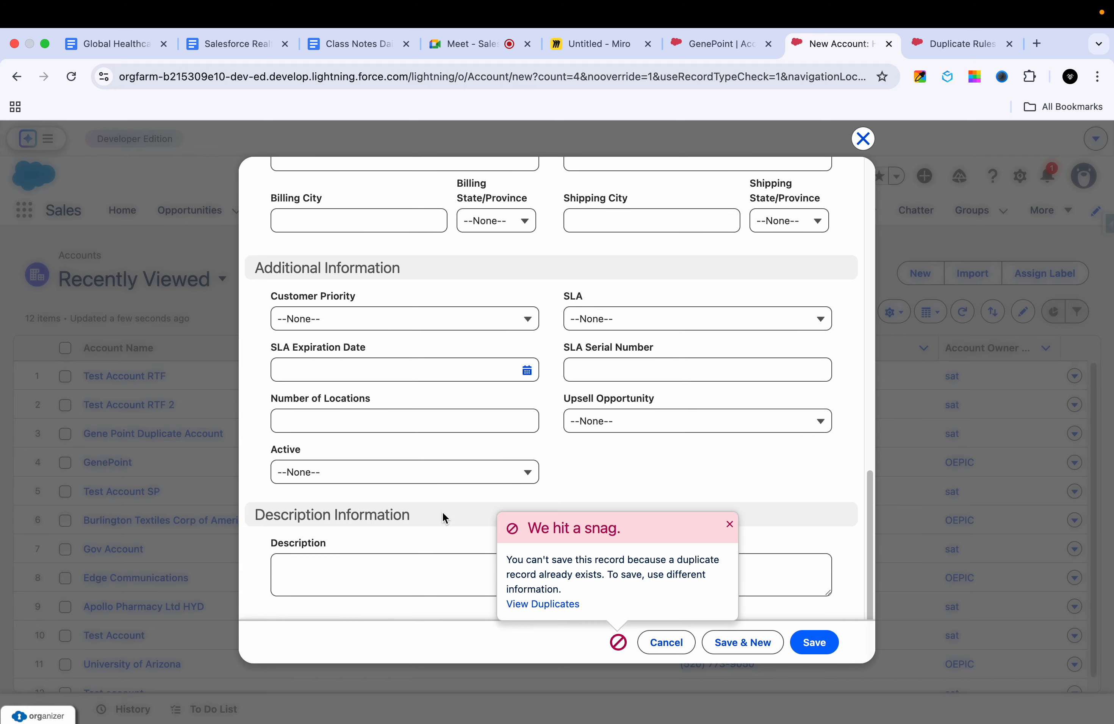
left_click(450, 472)
left_click(391, 528)
left_click(425, 467)
left_click(365, 553)
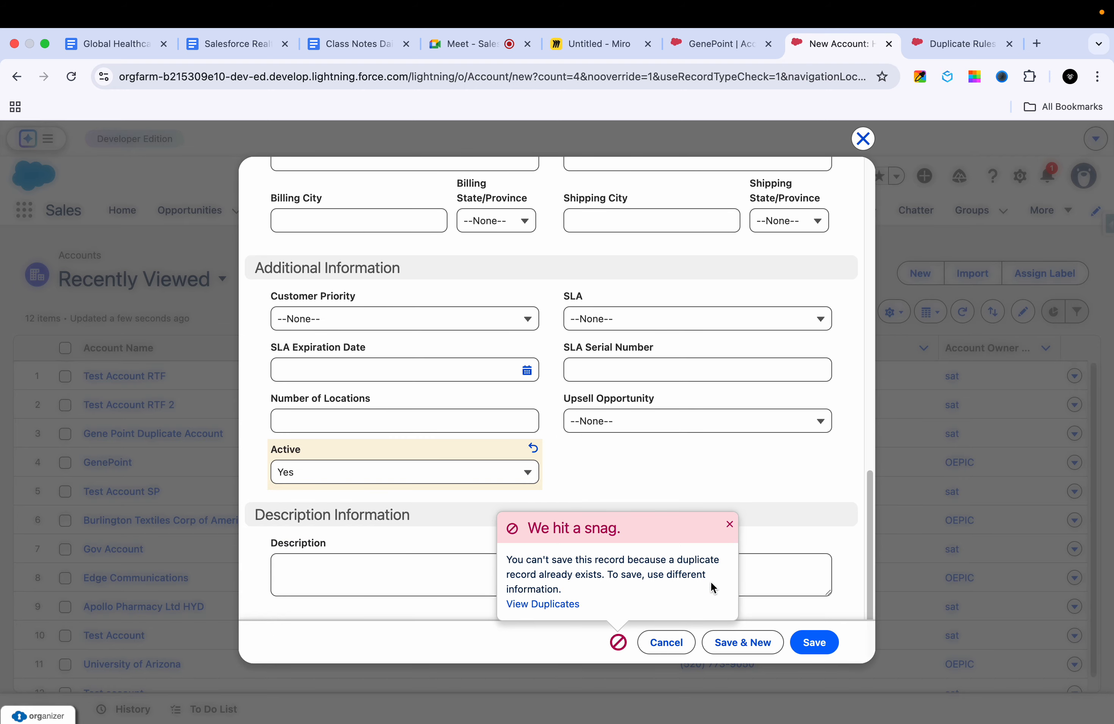
left_click(806, 649)
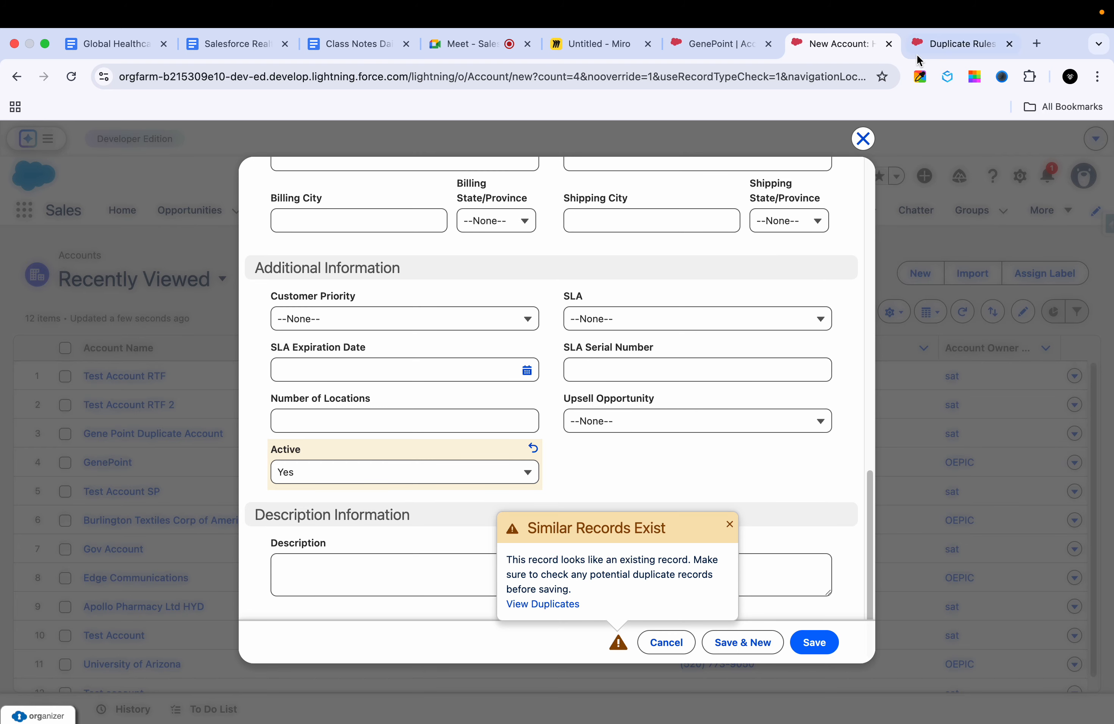
Step: Open the Account duplicate rule for editing and review its create and edit actions and matching criteria
left_click(938, 46)
left_click(497, 387)
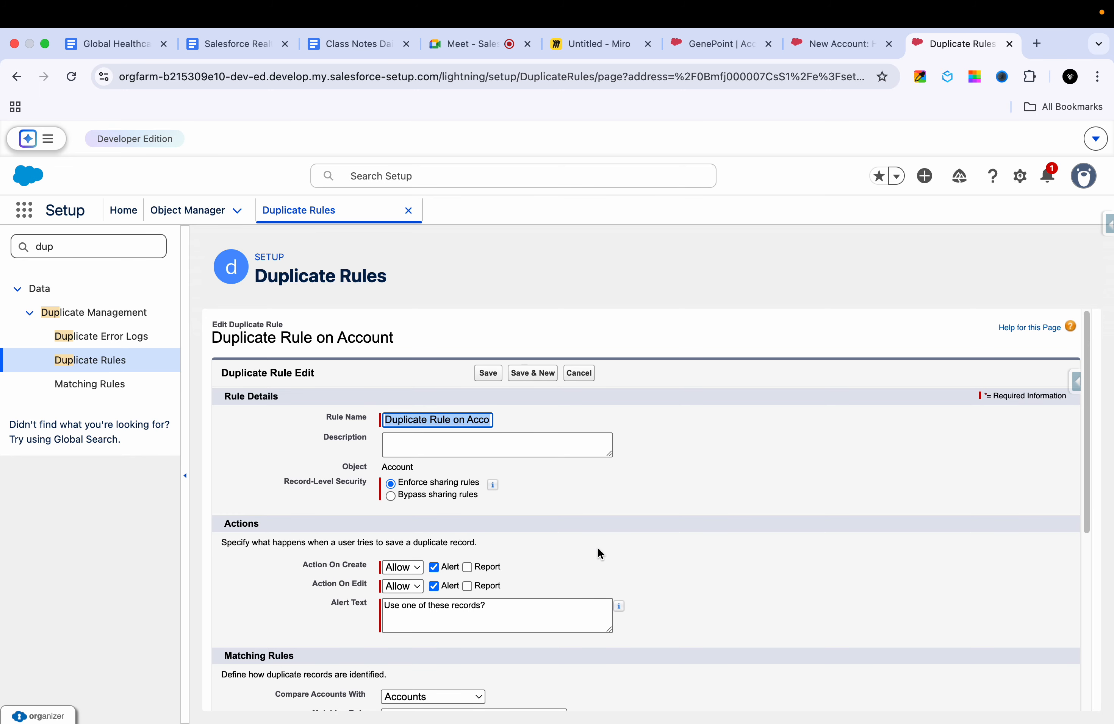
scroll(597, 548, "down", 10)
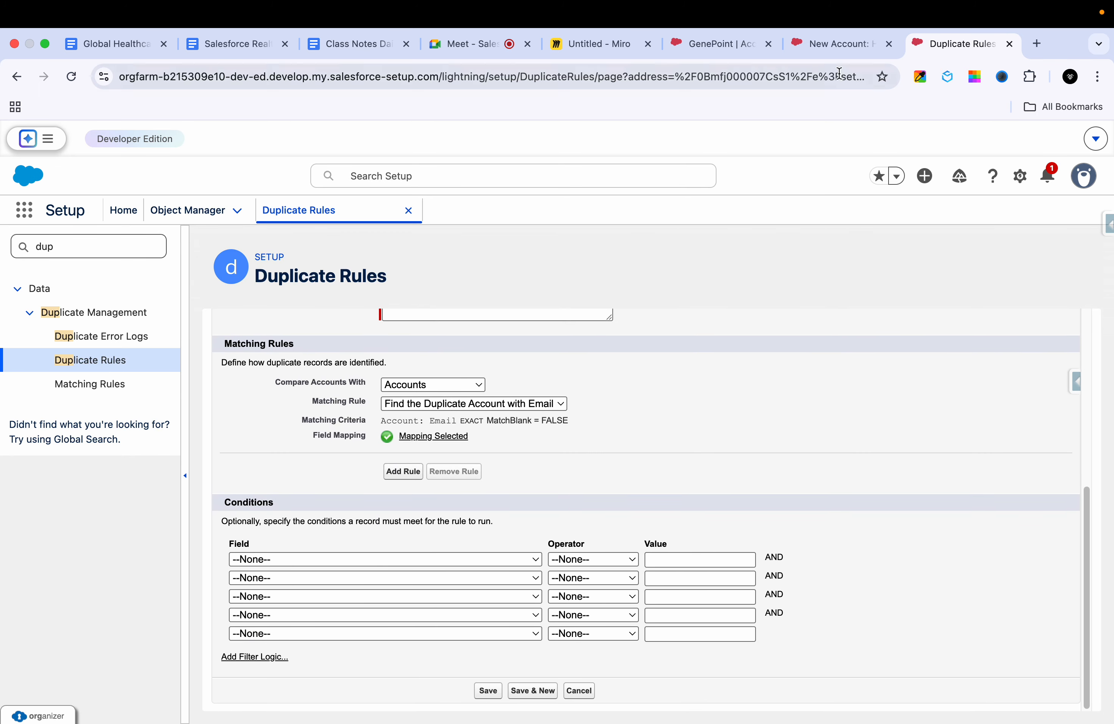
Step: Return to the new account, view its potential duplicates and highlight the alert message above the matching records
left_click(835, 50)
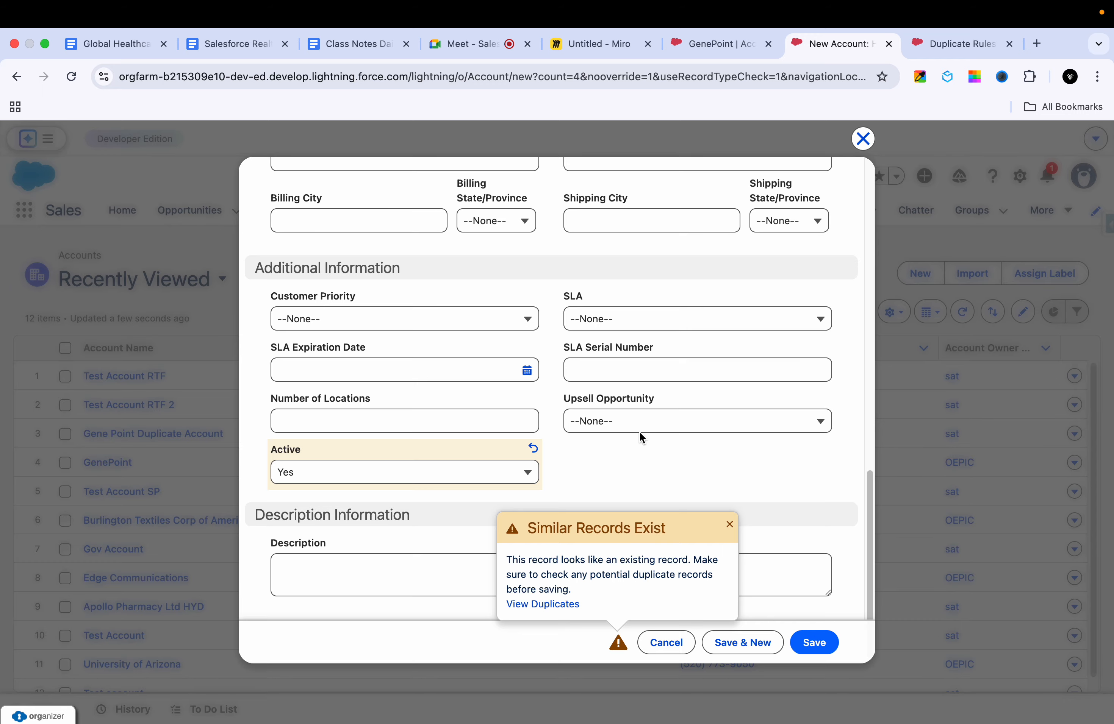
left_click(551, 607)
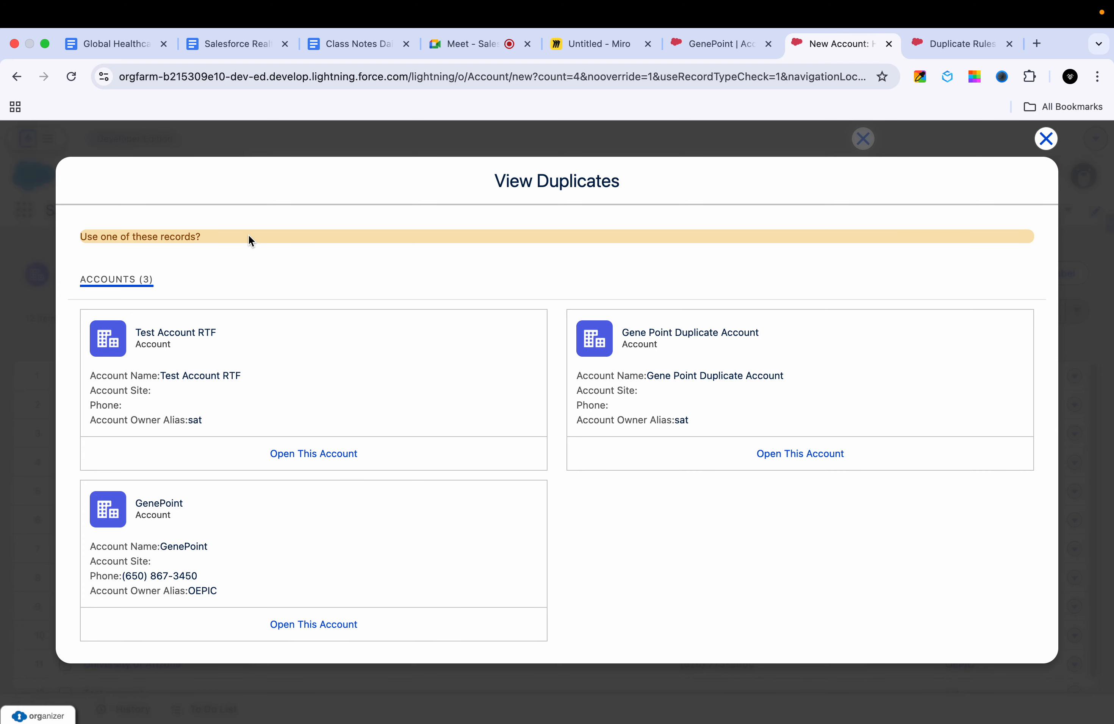
triple_click(215, 236)
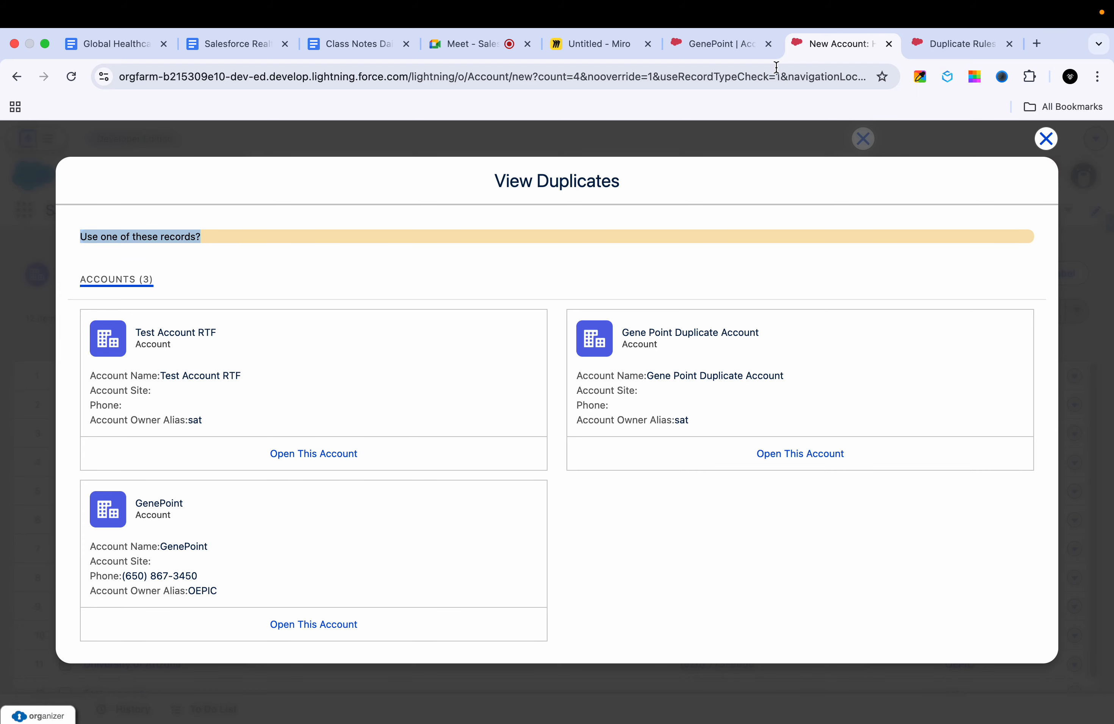
Step: Go back to the duplicate rule and highlight its alert text to compare with the message on the duplicates list
left_click(917, 45)
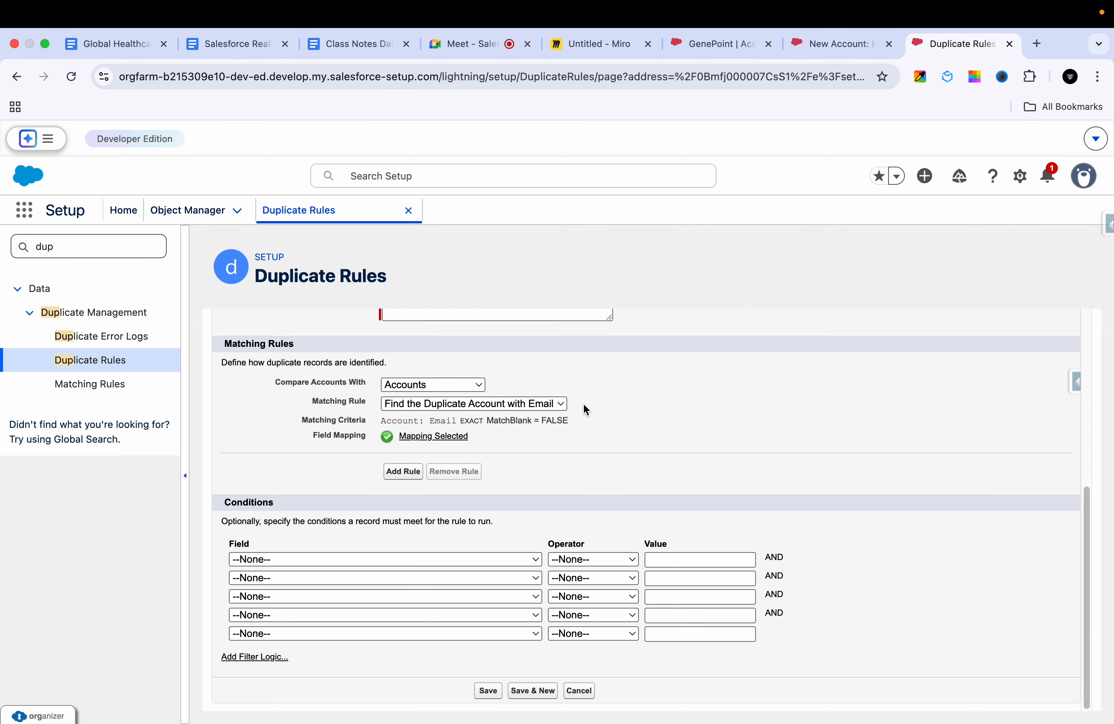
scroll(516, 422, "up", 3)
left_click(516, 430)
triple_click(470, 429)
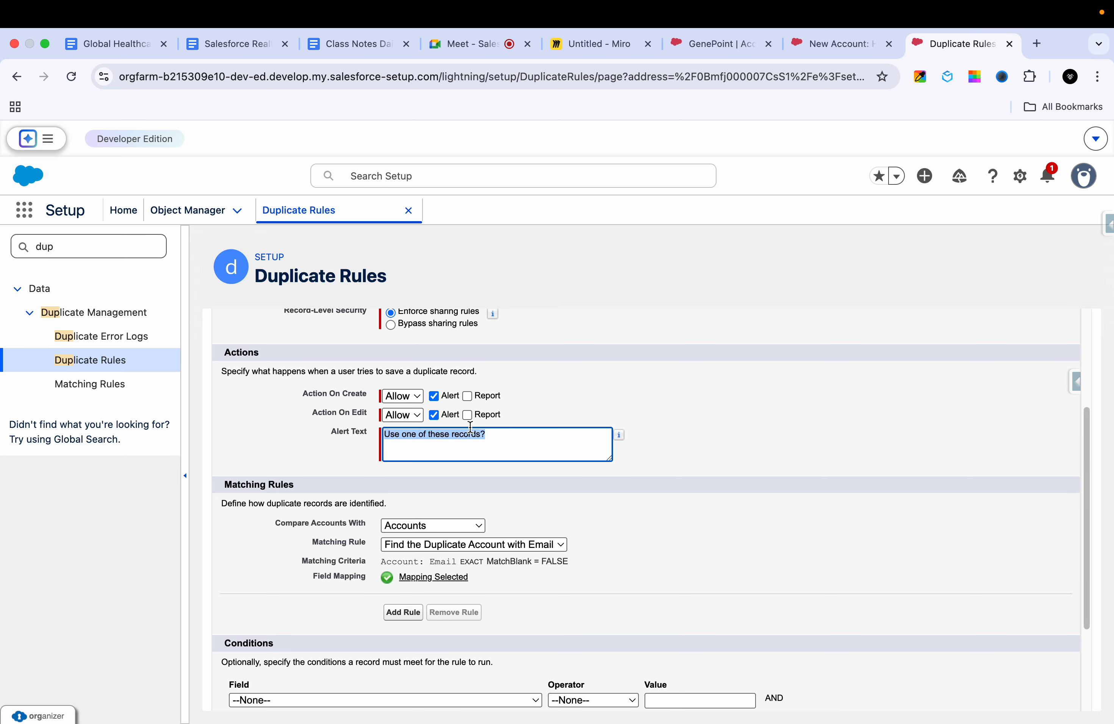
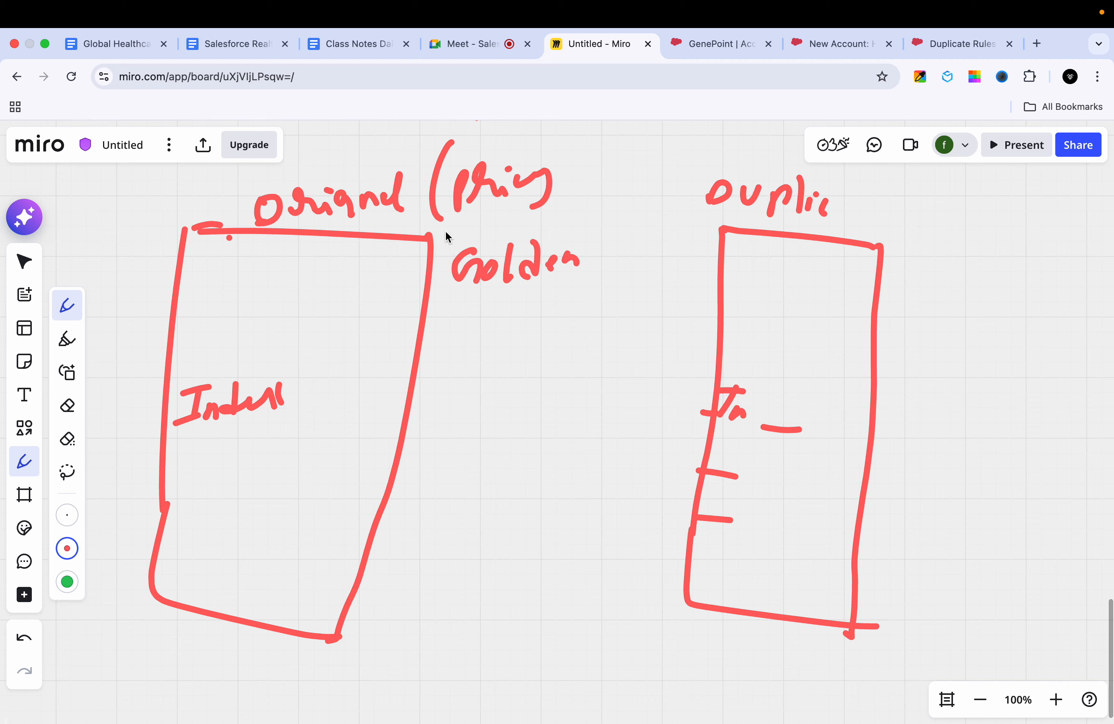
Step: On the Miro board, circle the word Golden and draw an arrow from the duplicate record box to the original record box
mouse_move(446, 232)
left_mouse_down()
mouse_move(599, 257)
mouse_move(464, 221)
left_mouse_up()
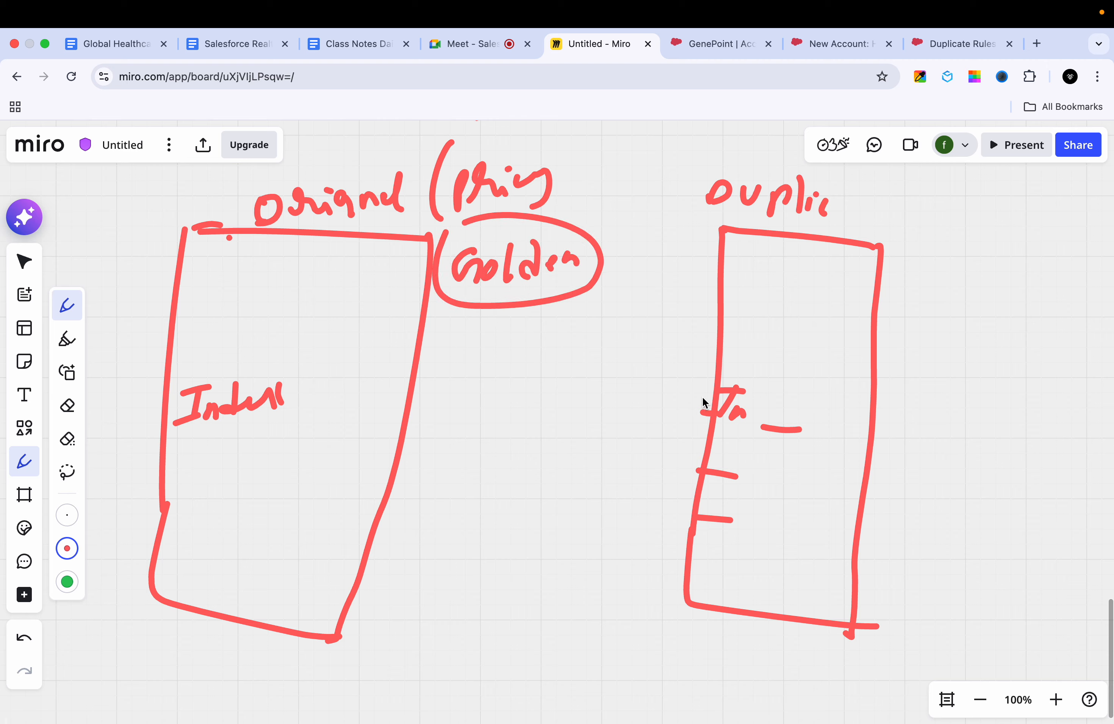
left_click_drag(712, 388, 429, 390)
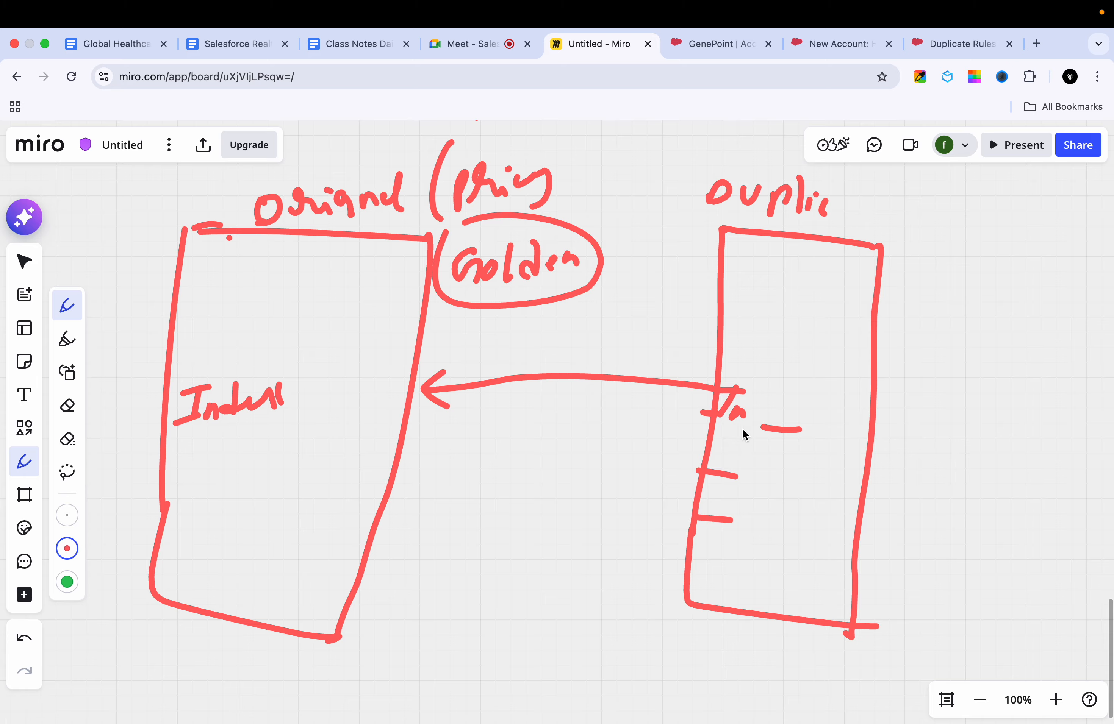
Step: Draw short lines above and below the Industry label in the original record box to represent its other fields
left_click_drag(211, 448, 254, 437)
left_click_drag(200, 481, 243, 474)
left_click_drag(189, 532, 240, 518)
left_click_drag(222, 374, 271, 376)
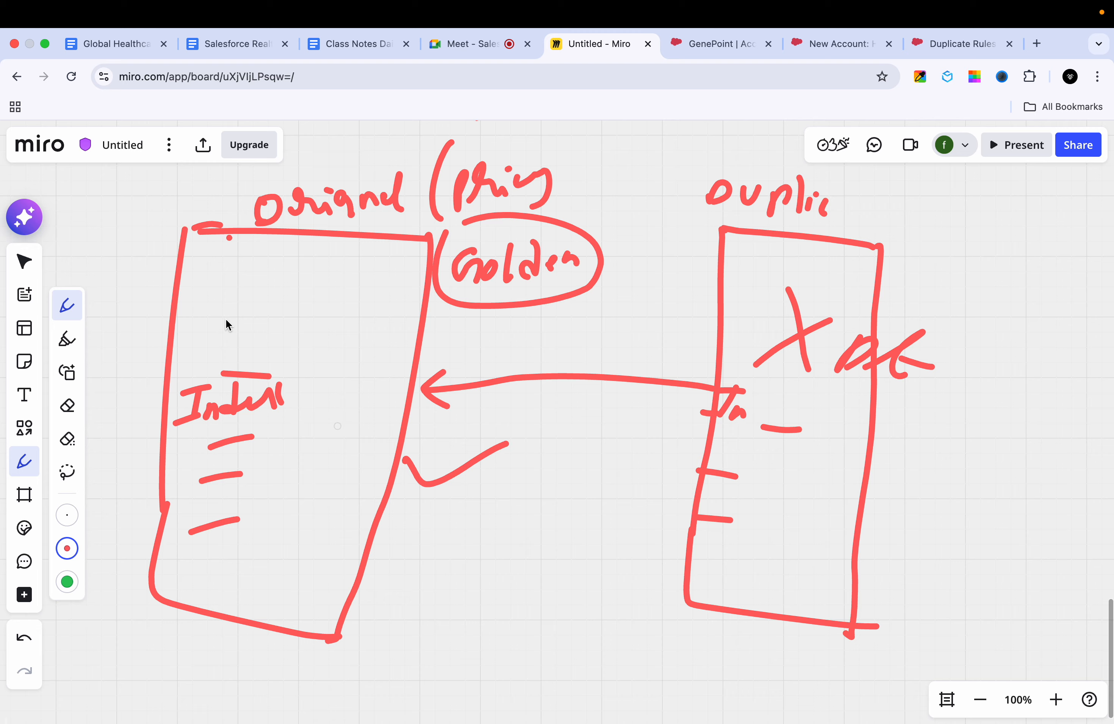
Step: Handwrite a Name label and a Phone label with a short sample number inside the original record box
left_click_drag(234, 286, 244, 302)
left_click_drag(252, 284, 249, 296)
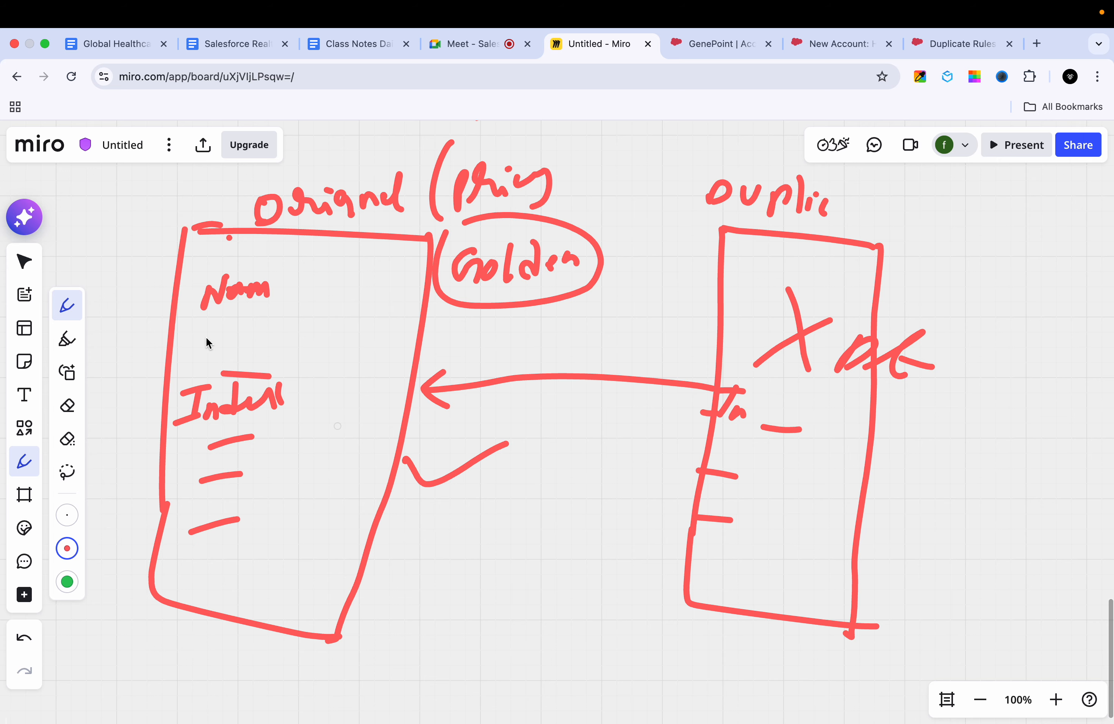
left_click_drag(192, 328, 193, 339)
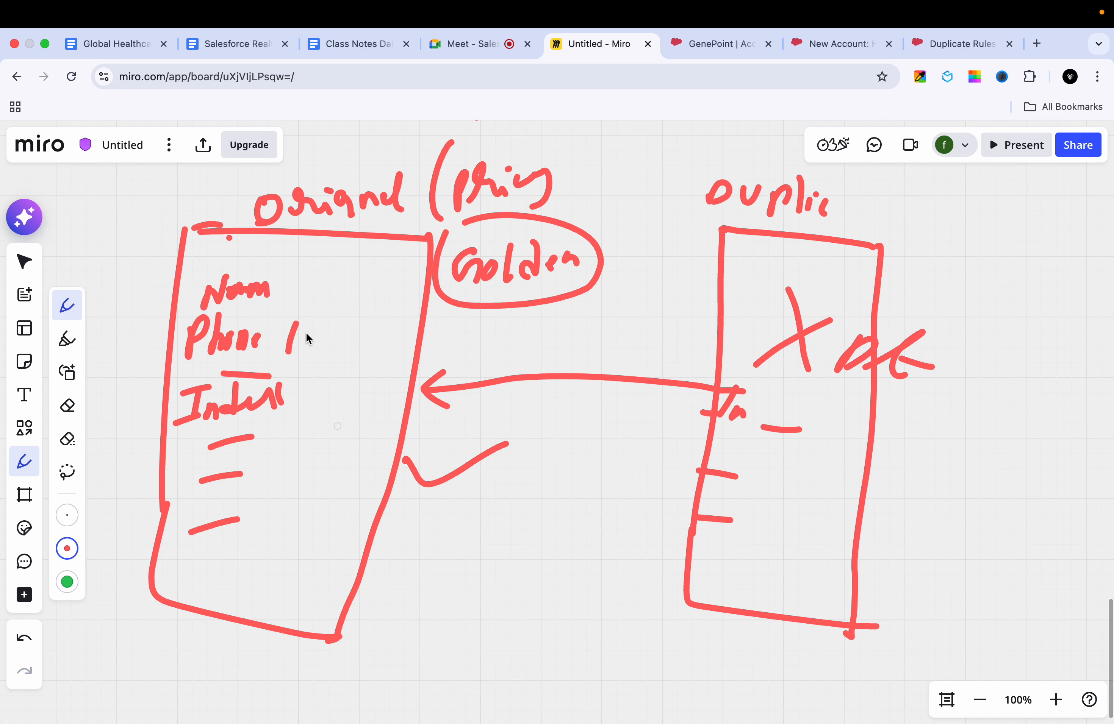
mouse_move(331, 330)
left_mouse_down()
mouse_move(330, 351)
mouse_move(363, 350)
left_mouse_up()
Step: Write and underline a different sample phone number in the duplicate record box, and circle the number in the original record
mouse_move(738, 280)
left_mouse_down()
mouse_move(828, 276)
mouse_move(820, 284)
mouse_move(901, 300)
left_mouse_up()
left_click(804, 278)
left_click(810, 268)
left_click_drag(884, 287, 898, 287)
left_click_drag(933, 272, 924, 300)
left_click_drag(818, 292, 941, 325)
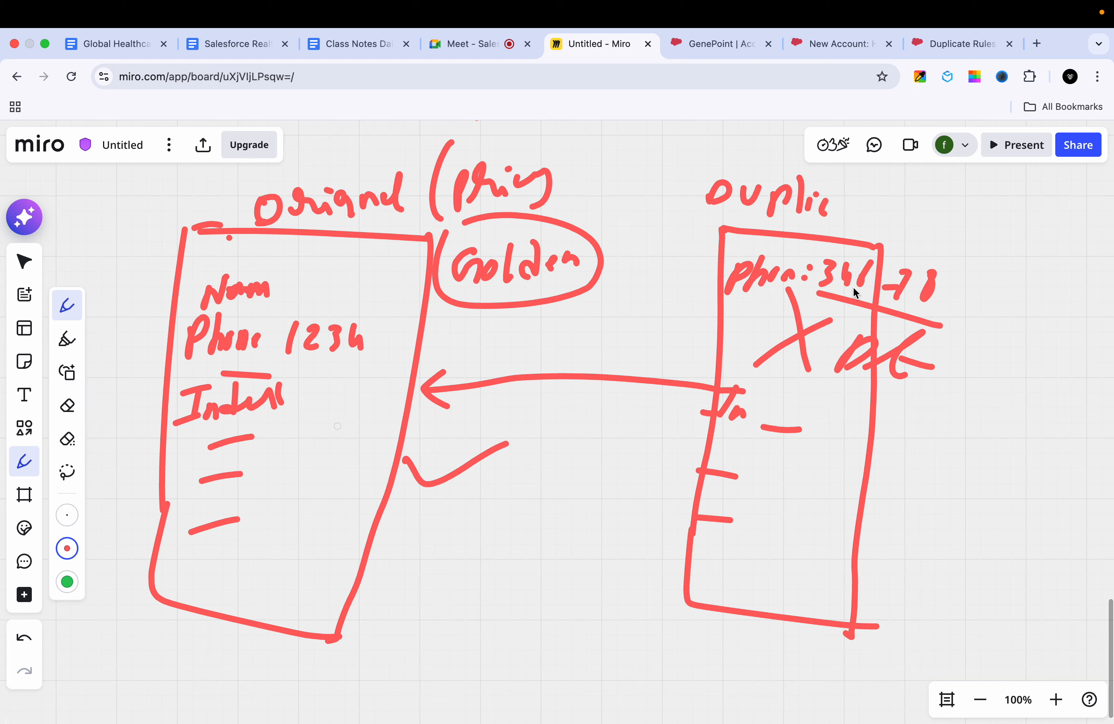
mouse_move(273, 335)
left_mouse_down()
mouse_move(412, 347)
mouse_move(289, 316)
left_mouse_up()
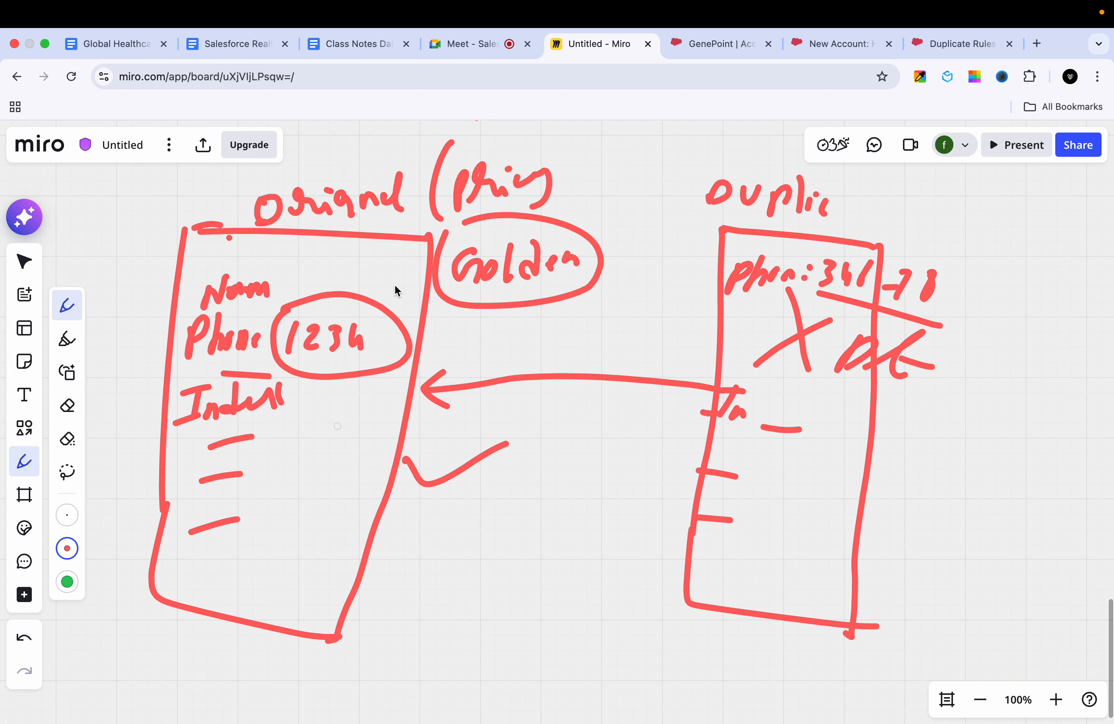
Step: In GenePoint's Salesforce account comparison, keep Partner Referral as the account source and Hospitals as the record type from the duplicate account
left_click(843, 48)
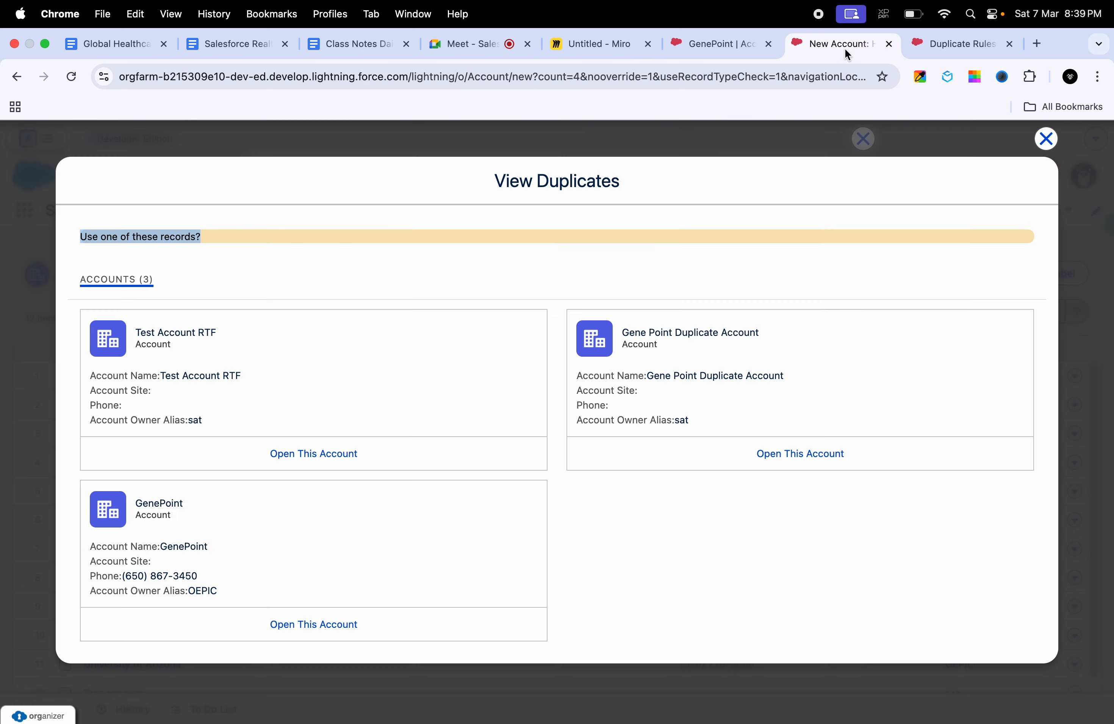
left_click(933, 36)
left_click(727, 56)
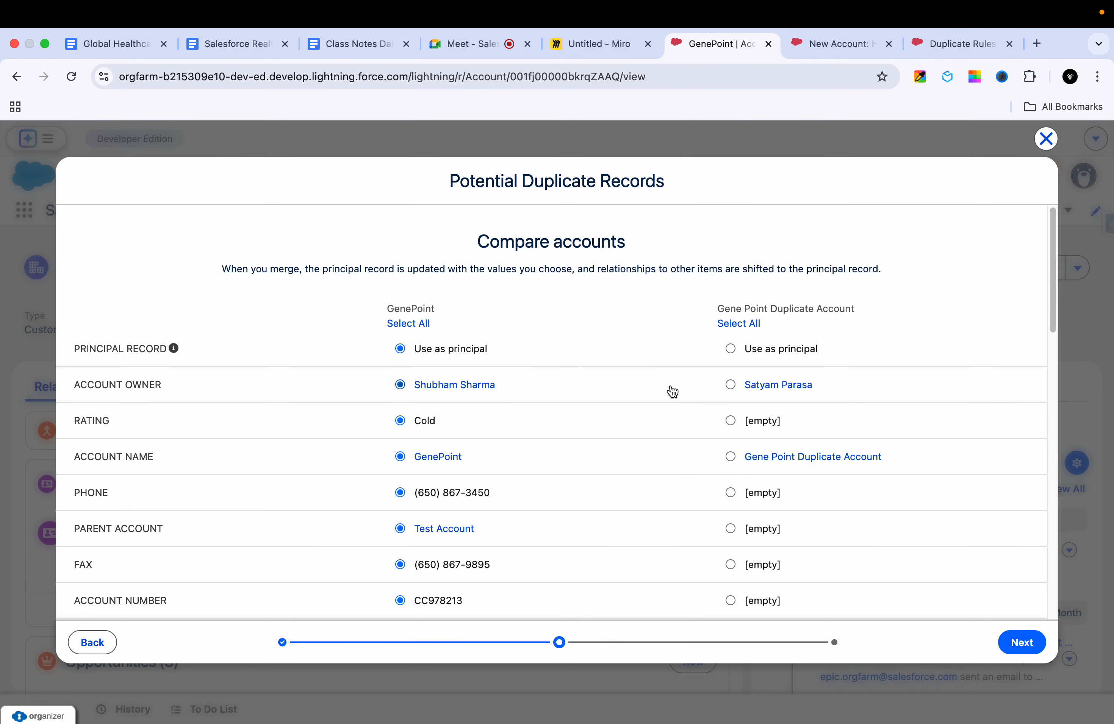
scroll(671, 391, "down", 1)
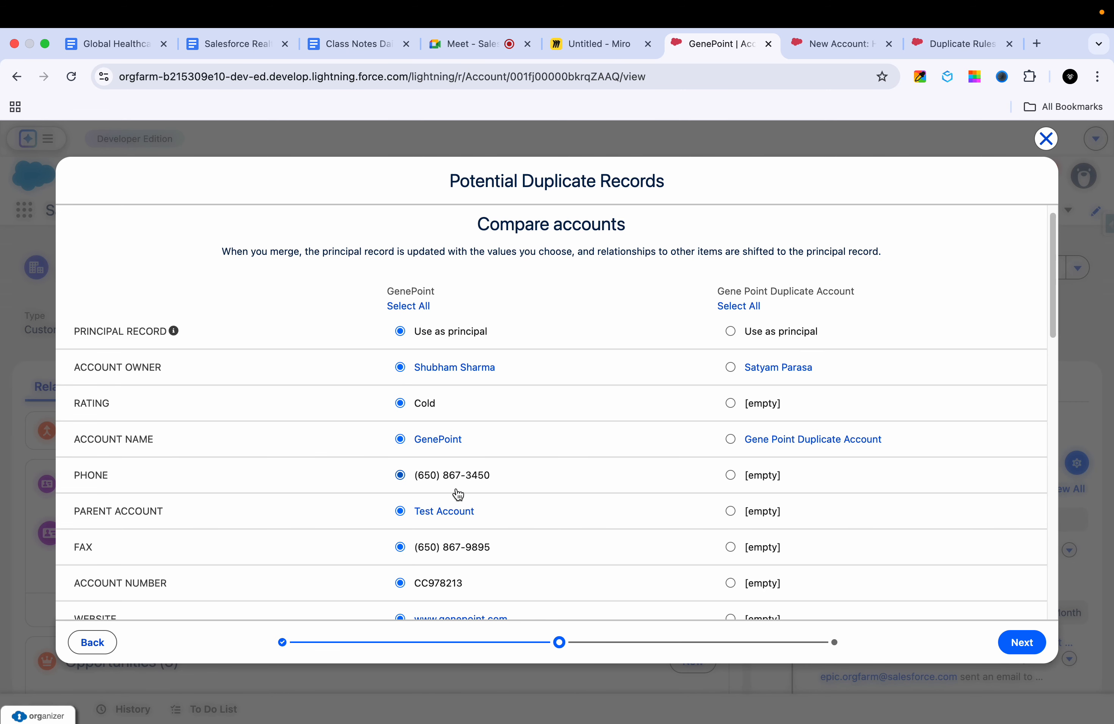
scroll(550, 512, "down", 10)
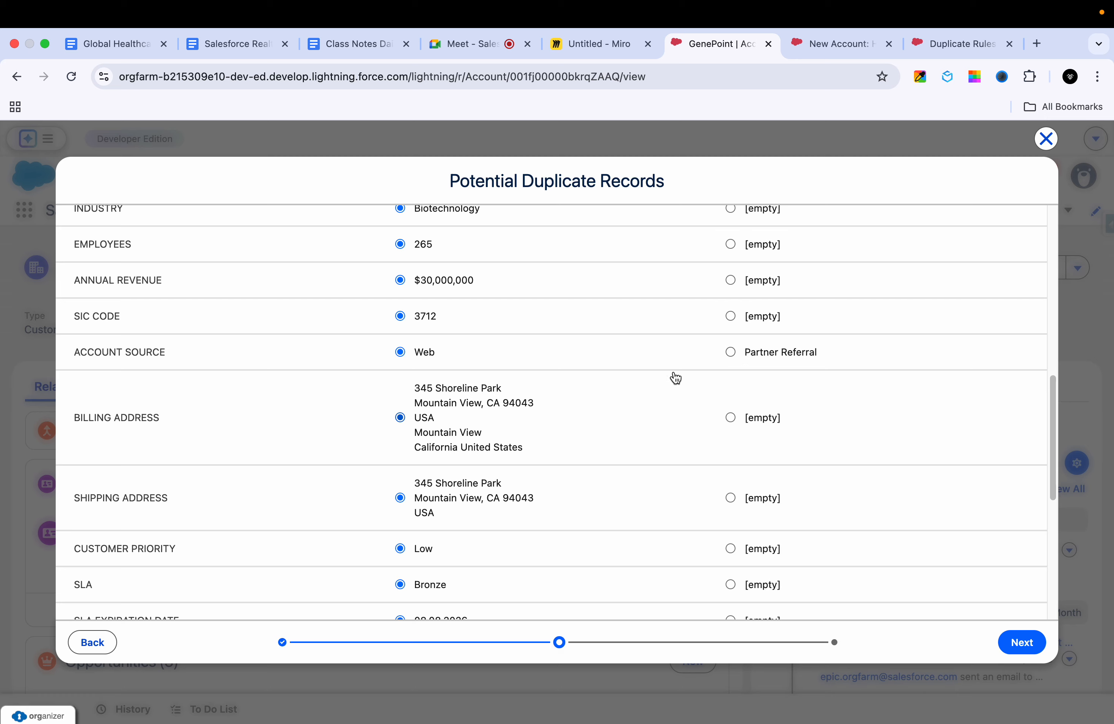
left_click(731, 353)
scroll(475, 497, "down", 10)
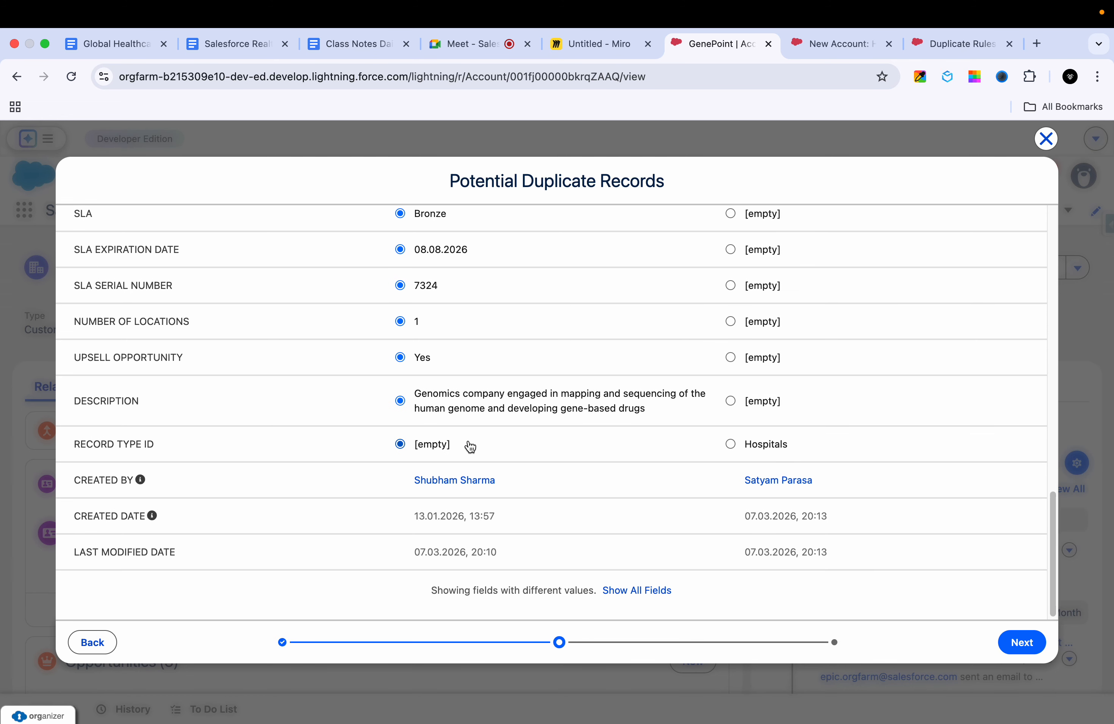
left_click(730, 445)
Step: Review the values chosen for each field in the comparison of GenePoint and Gene Point Duplicate Account
scroll(629, 500, "up", 15)
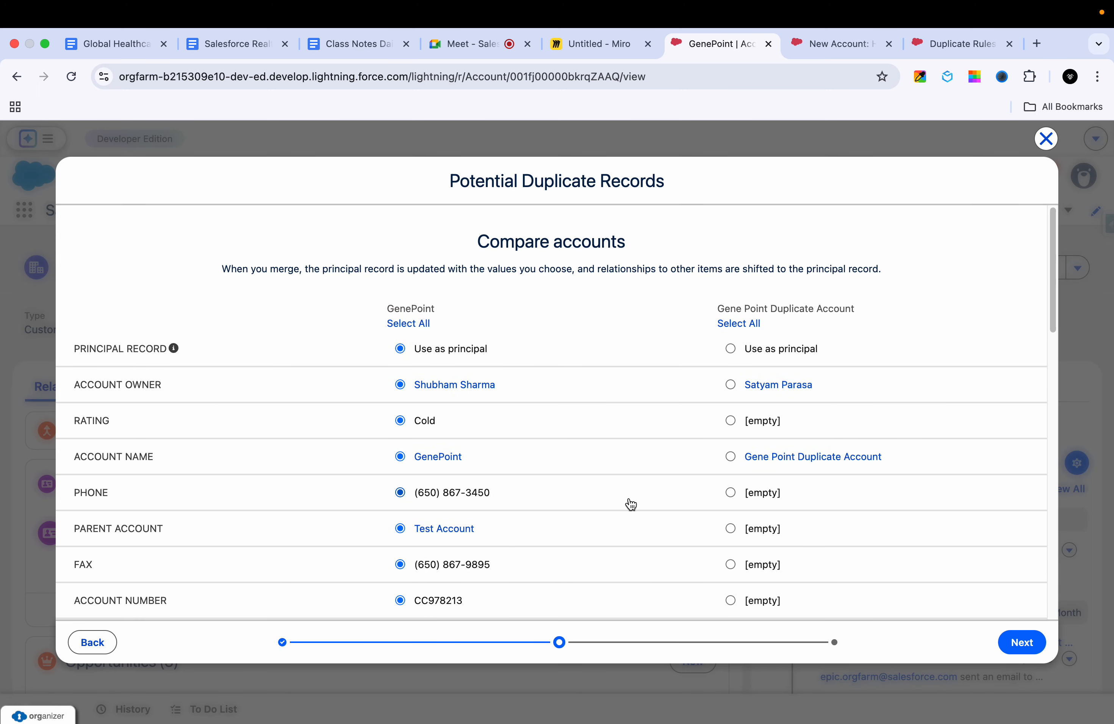
scroll(631, 505, "down", 12)
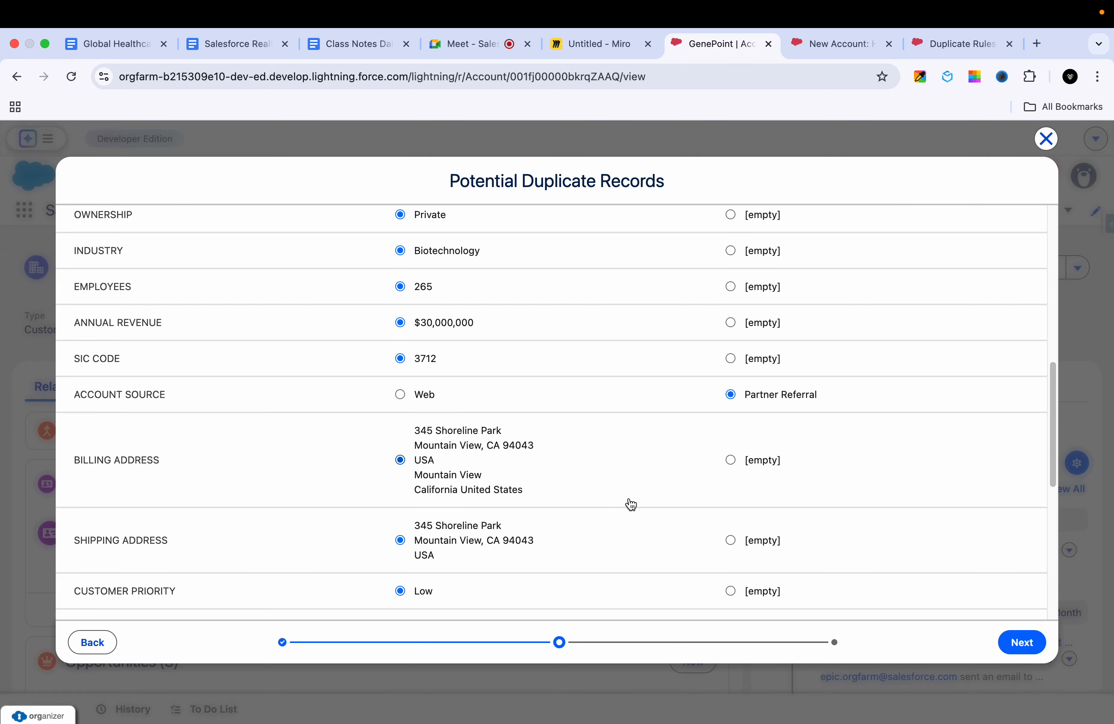
scroll(631, 505, "down", 5)
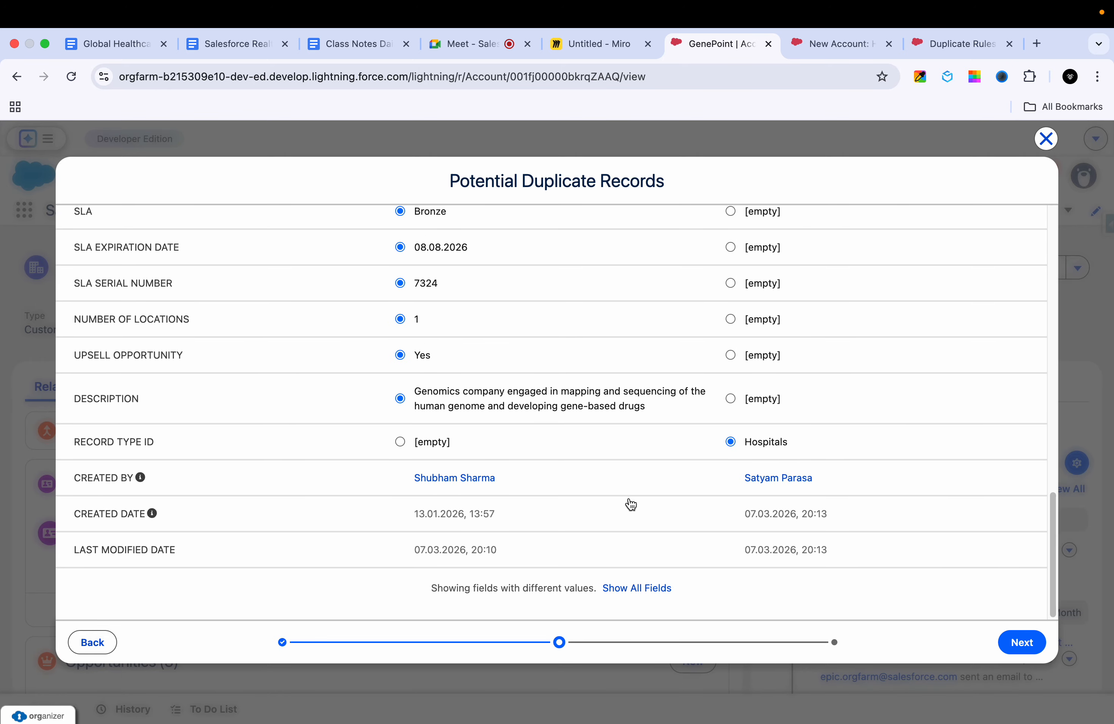
scroll(639, 553, "up", 6)
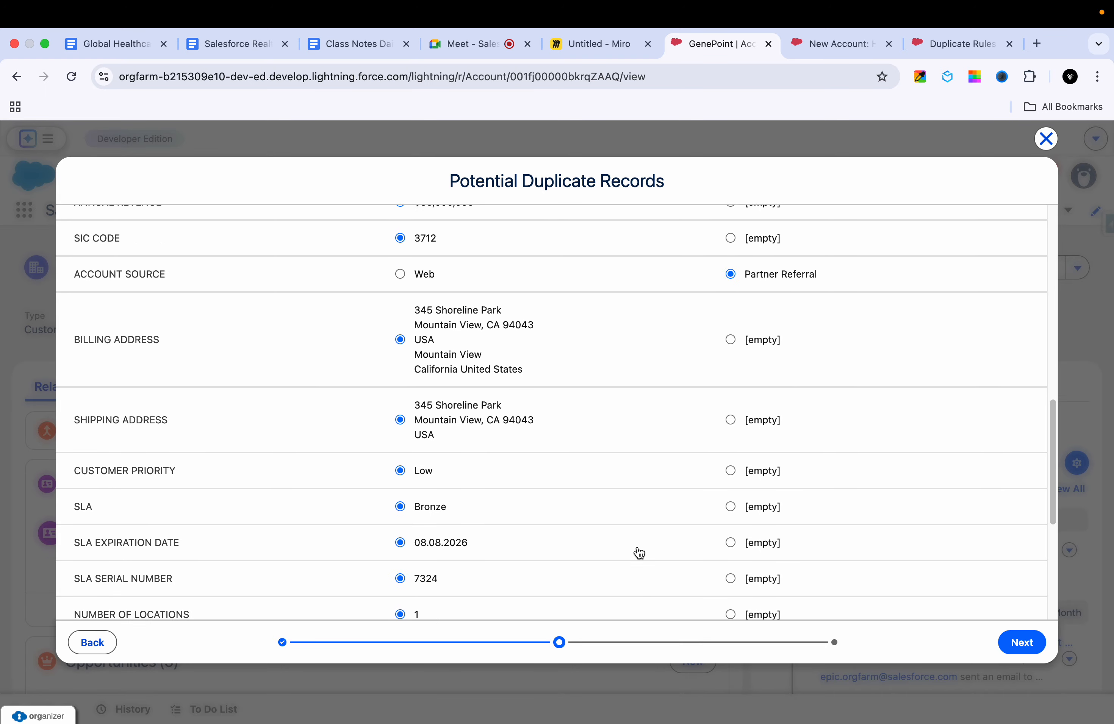
scroll(638, 549, "up", 3)
scroll(637, 548, "down", 8)
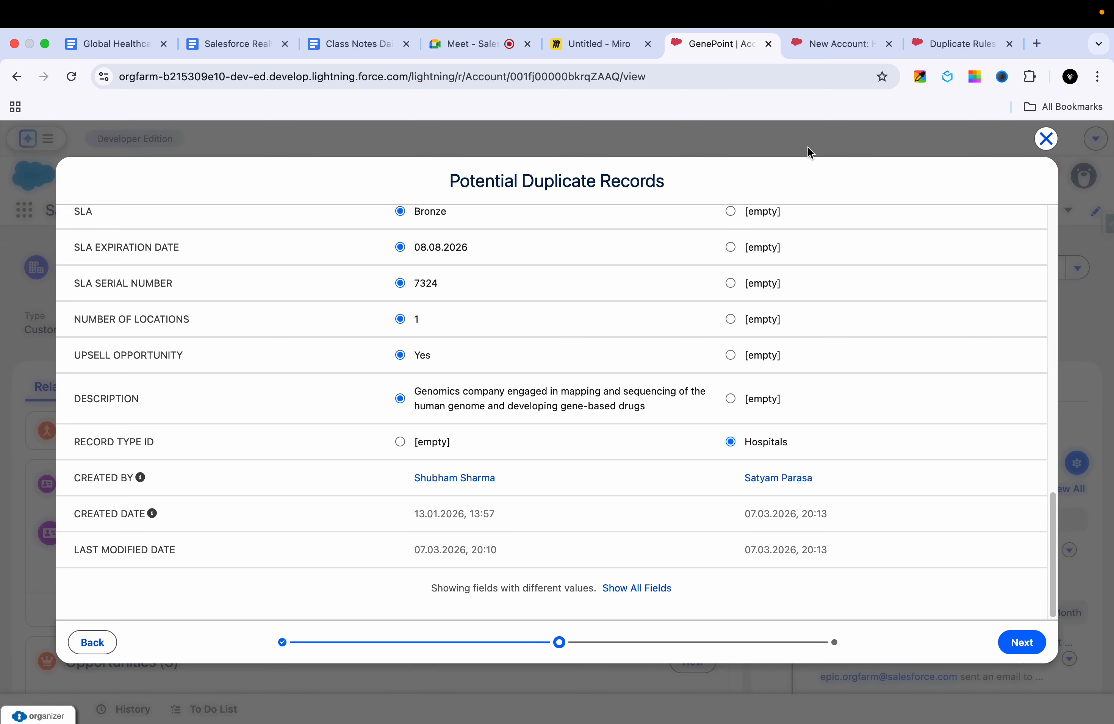
Step: Open GenePoint from the new account's duplicates list, and open Gene Point Duplicate Account from the recently viewed accounts
left_click(833, 43)
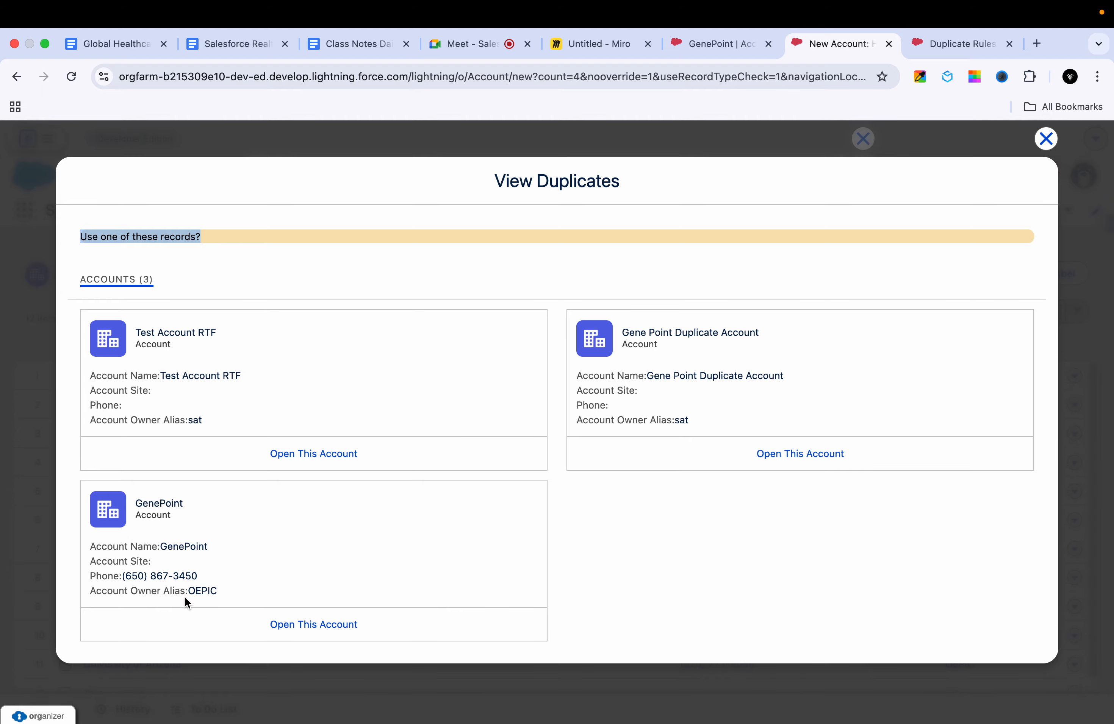
left_click(301, 625)
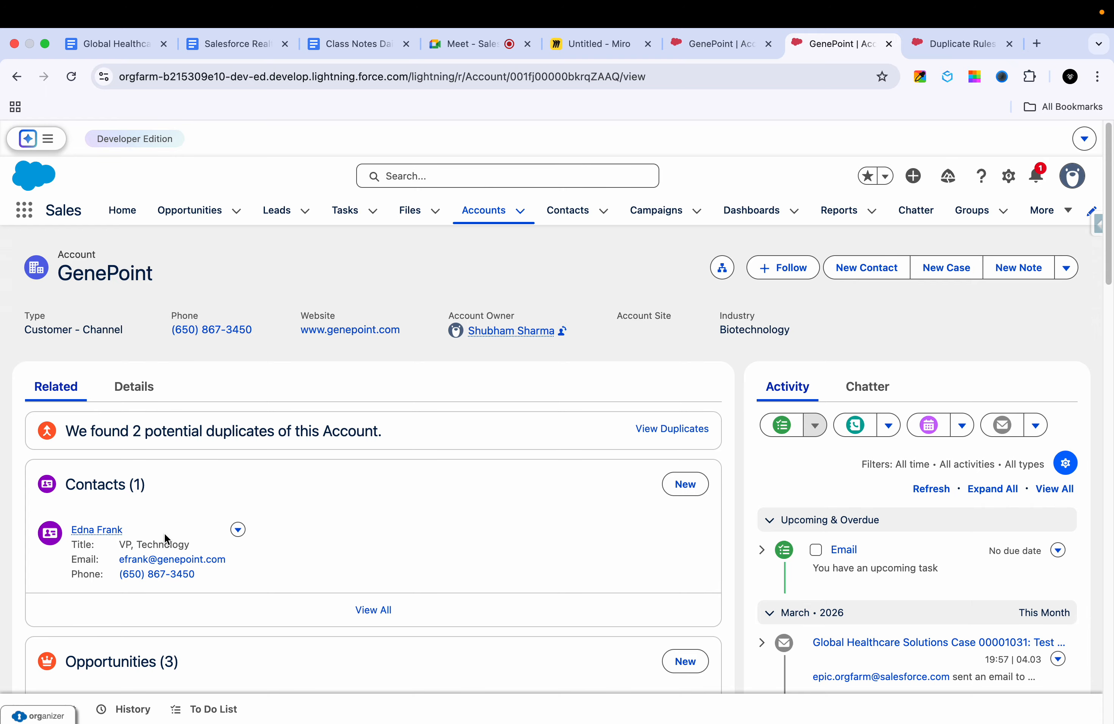
left_click(485, 219)
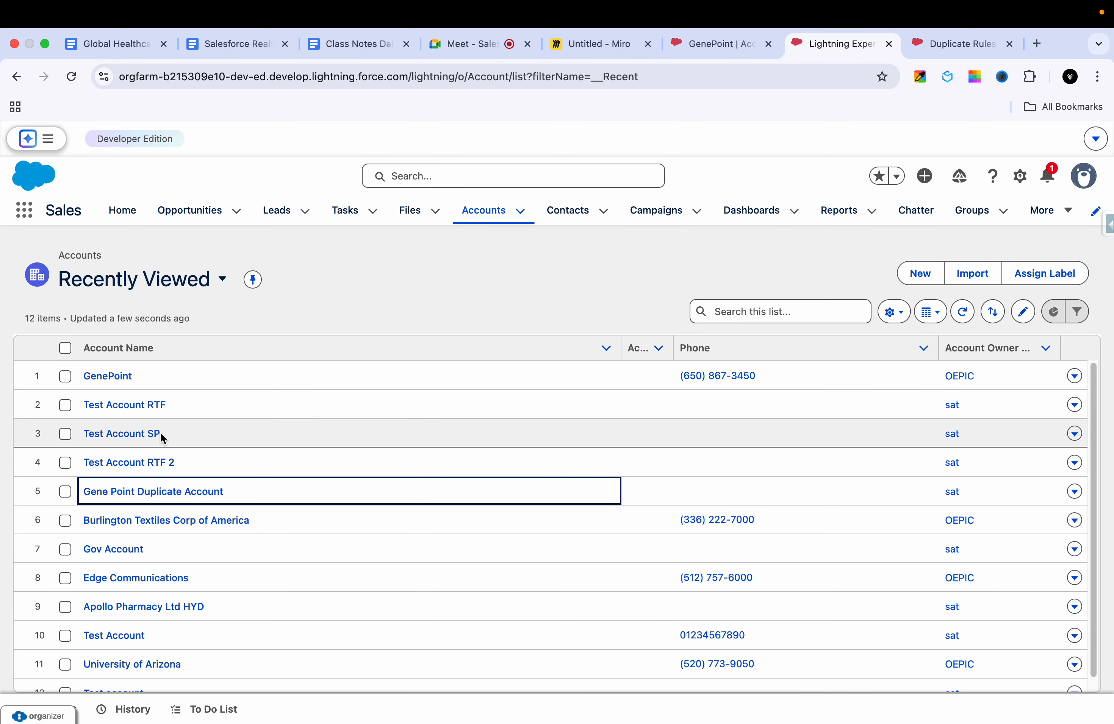
left_click(140, 497)
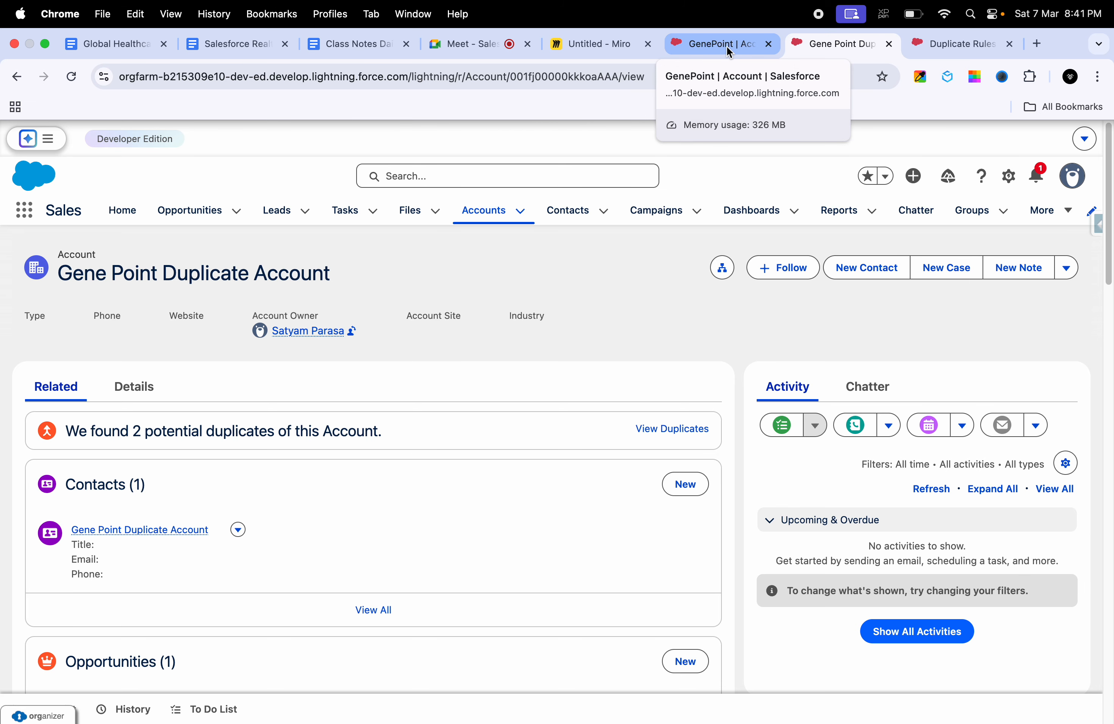
Step: Return to the account comparison, show all fields and merge Gene Point Duplicate Account into GenePoint
left_click(706, 49)
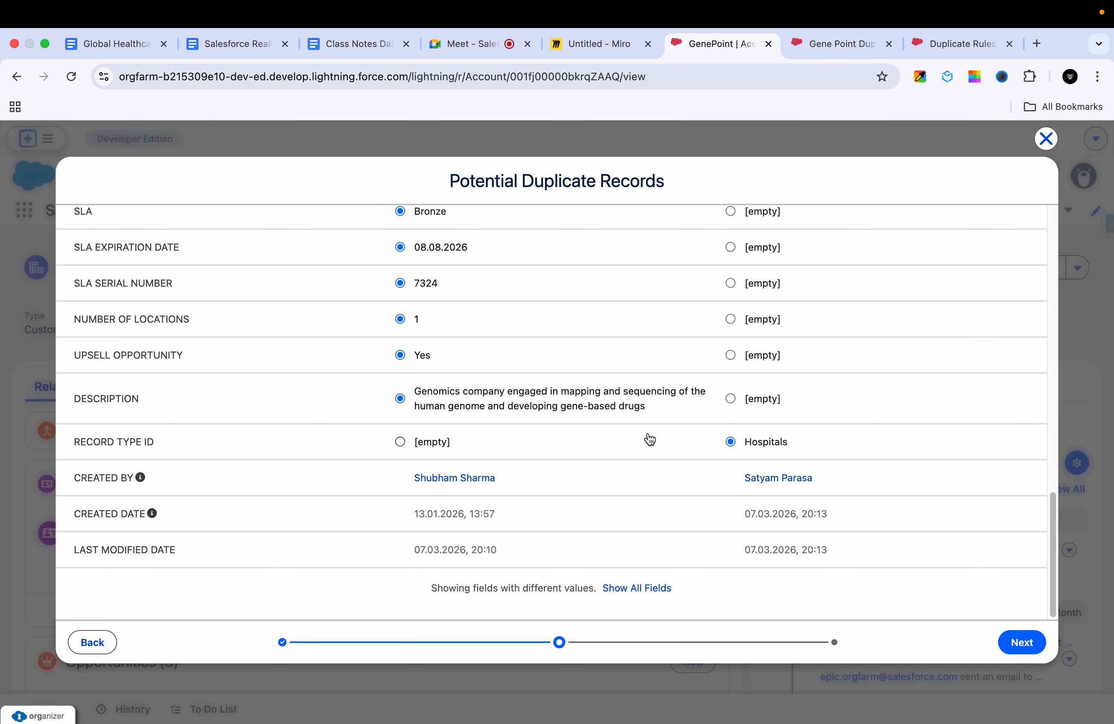
left_click(638, 589)
scroll(640, 551, "down", 15)
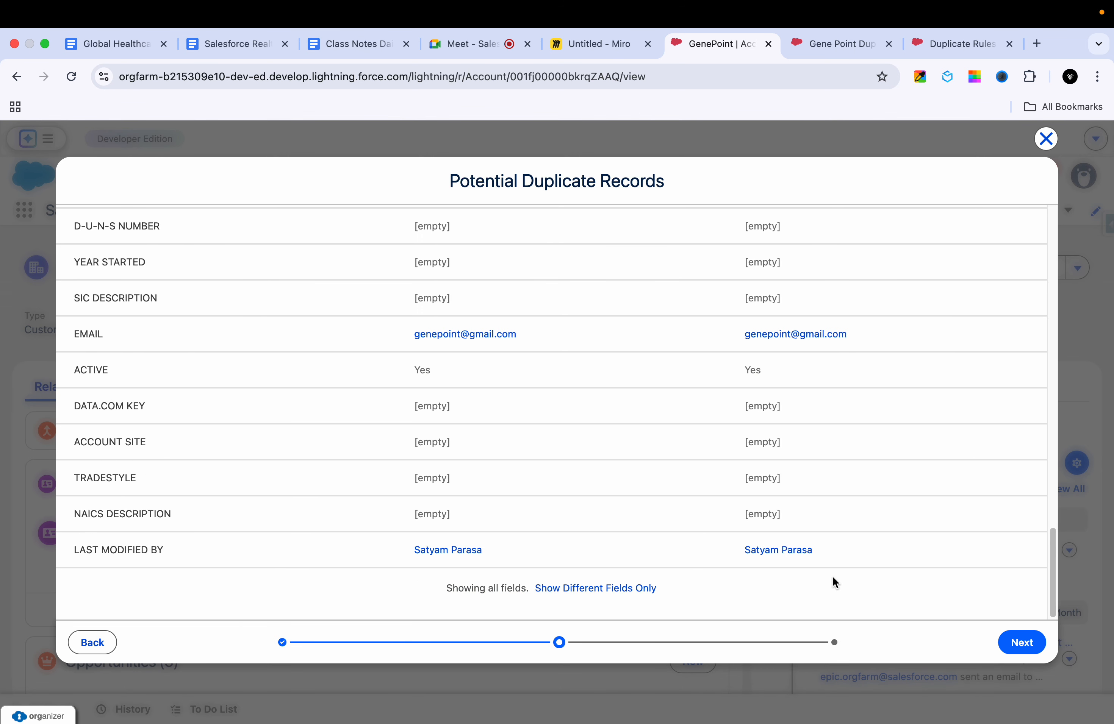
left_click(1021, 643)
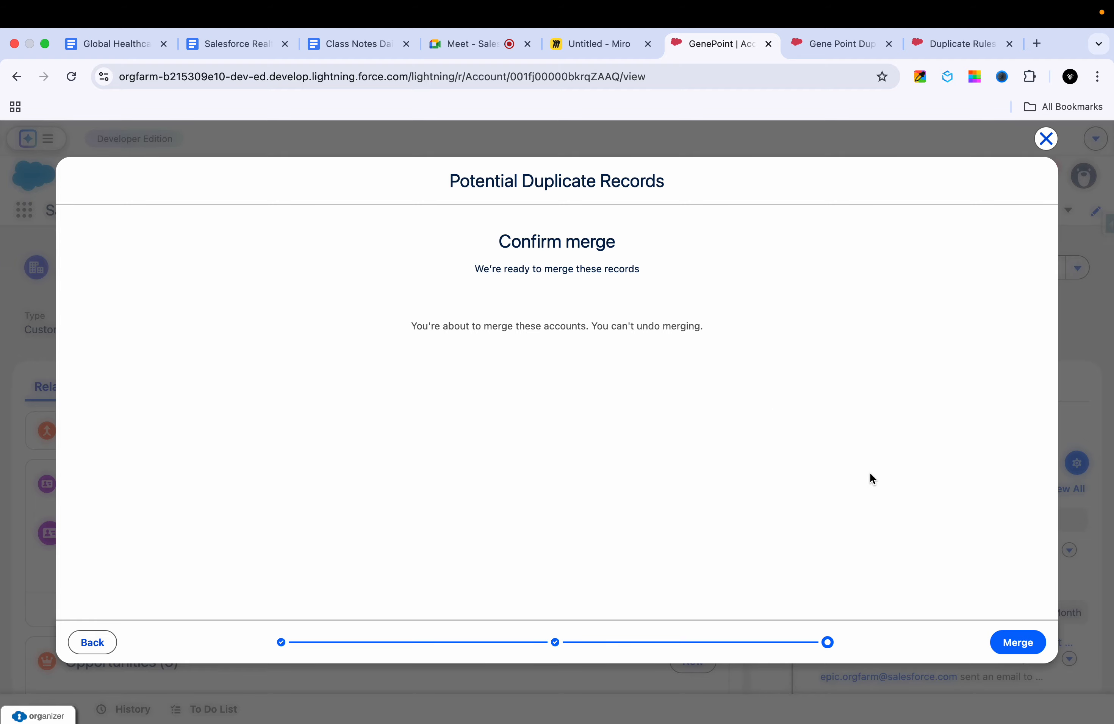
left_click(1018, 640)
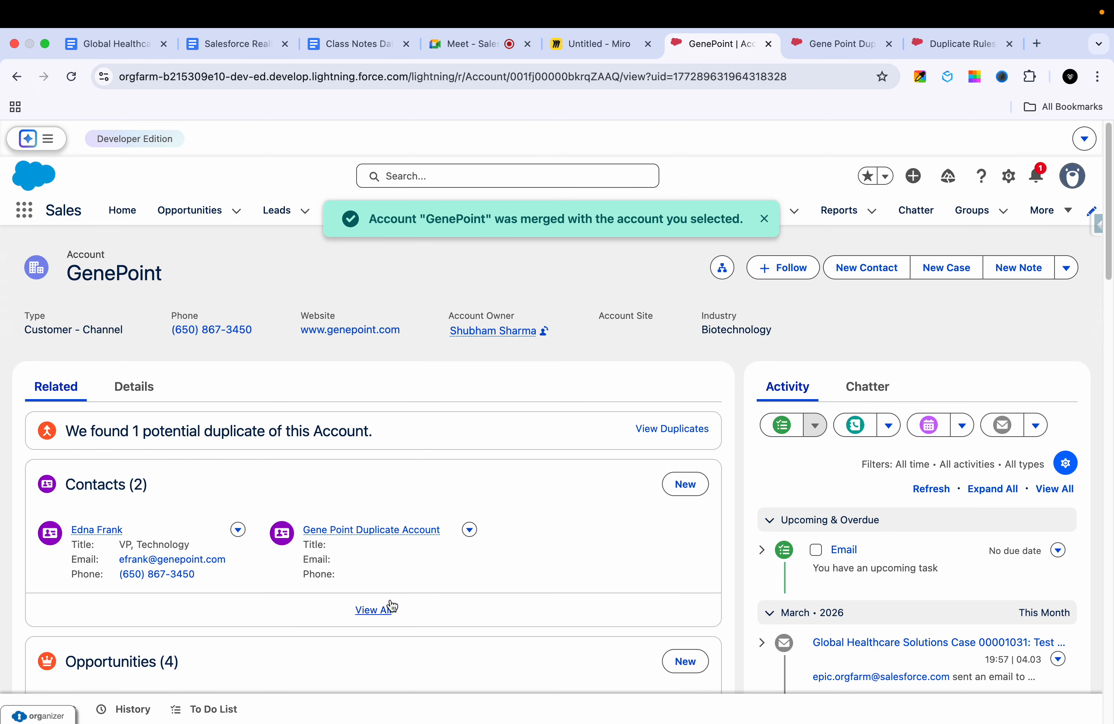
Step: Review the merged GenePoint account's related contacts and opportunities, previewing the Gene Point Duplicate Account opportunity
mouse_move(399, 531)
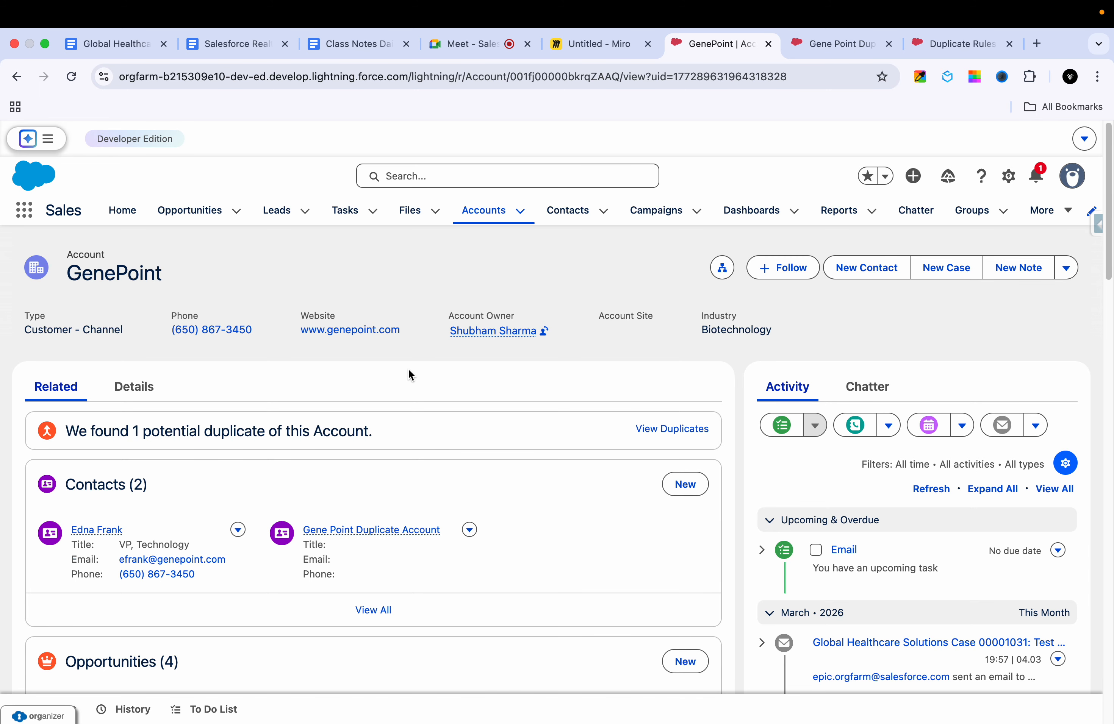
scroll(398, 418, "down", 5)
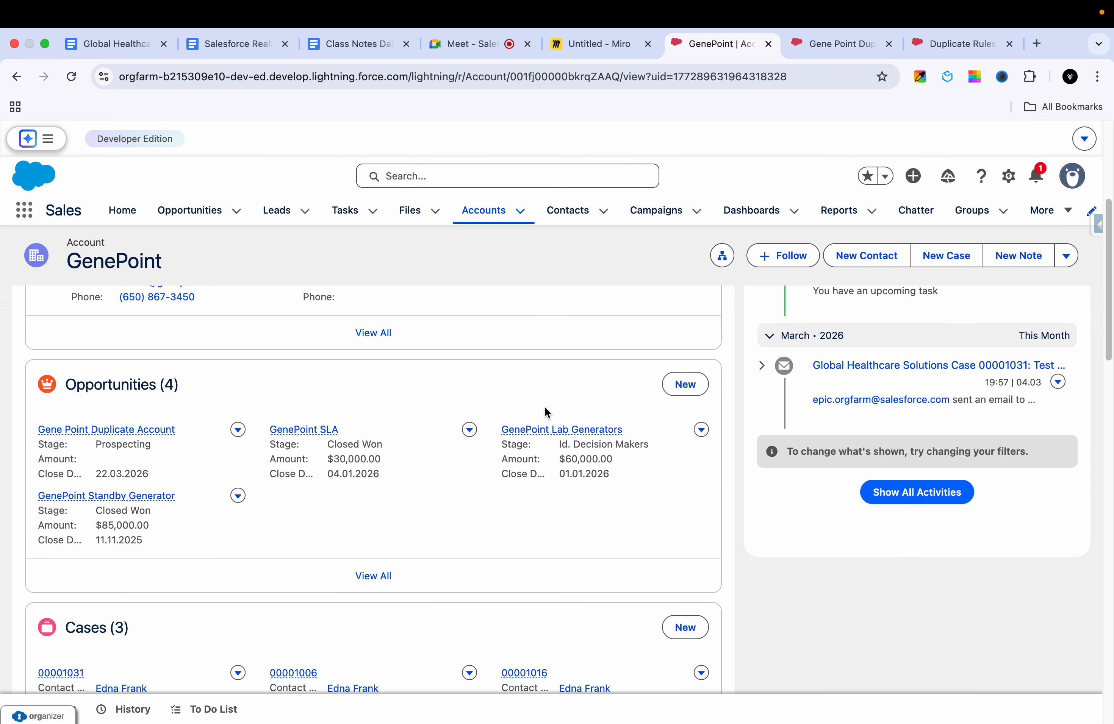
mouse_move(526, 440)
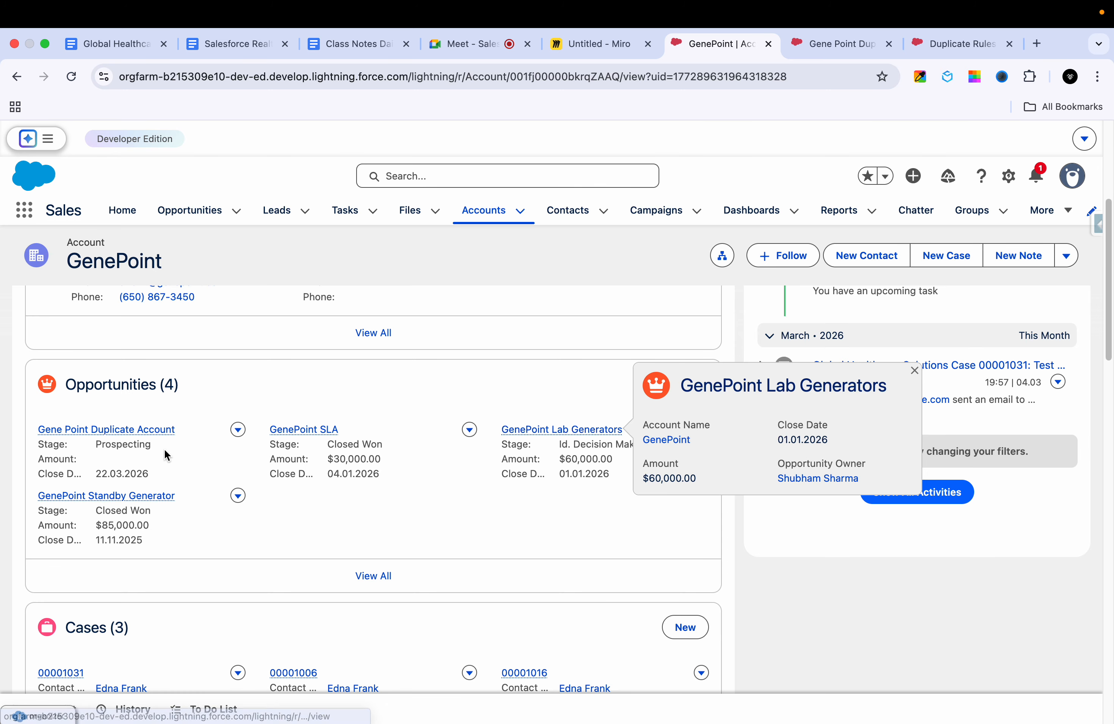
mouse_move(133, 432)
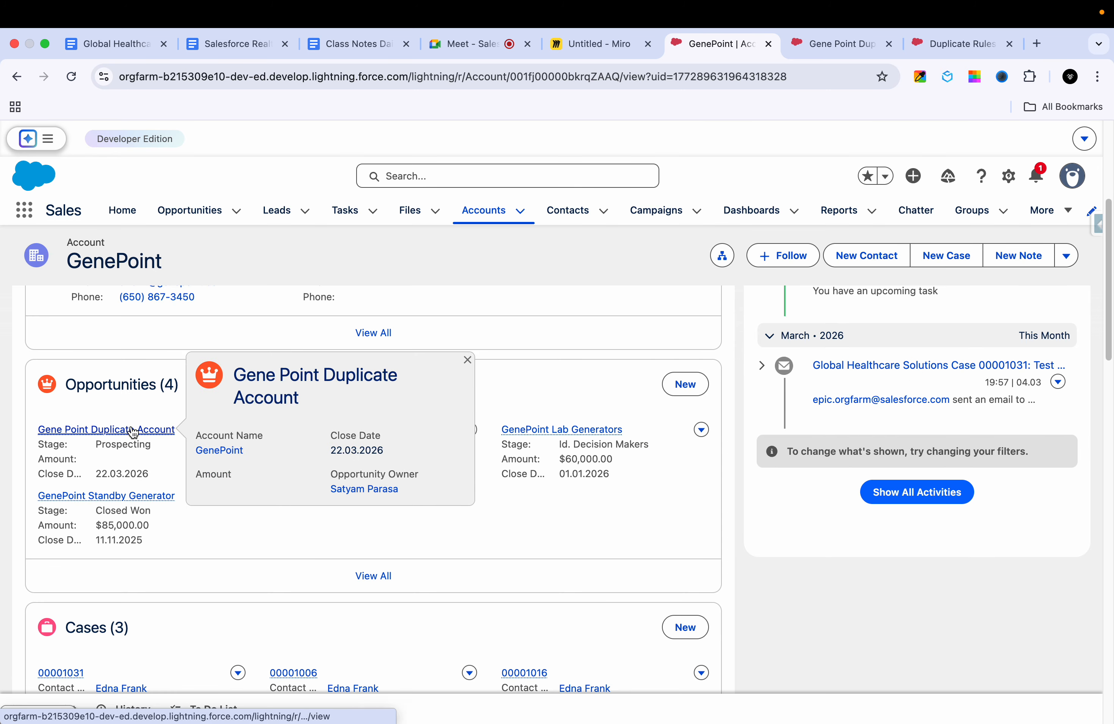
scroll(200, 520, "up", 10)
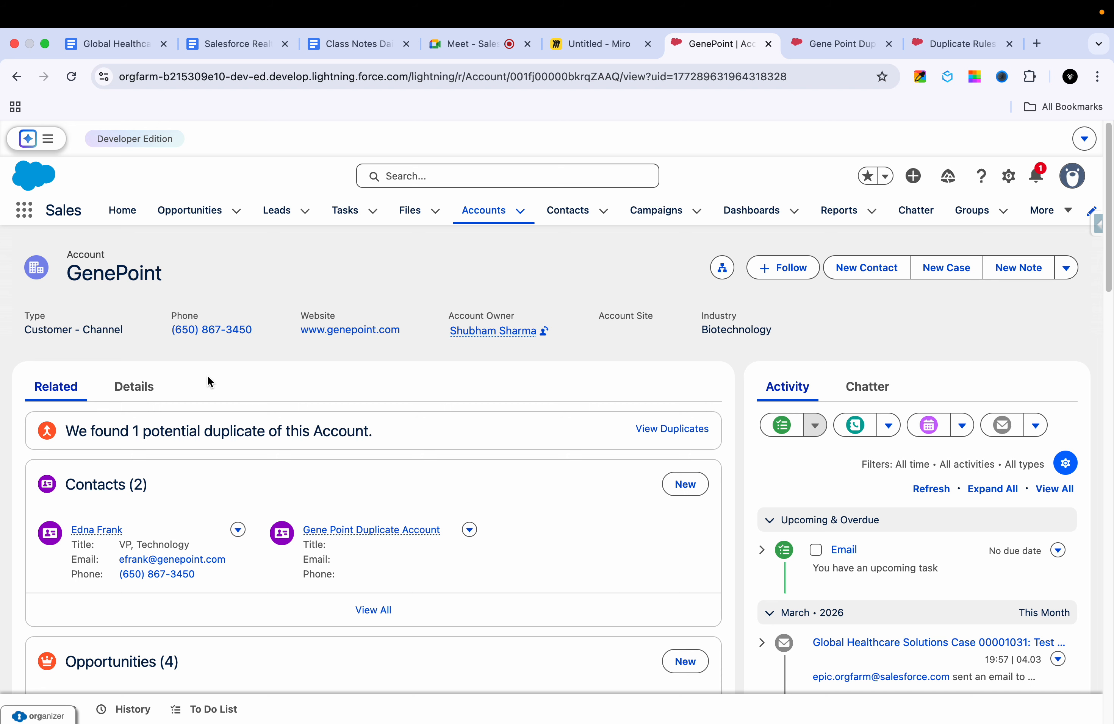
Step: Open the merged GenePoint account's details, highlight its Account Source value and check the address and additional information
left_click(138, 399)
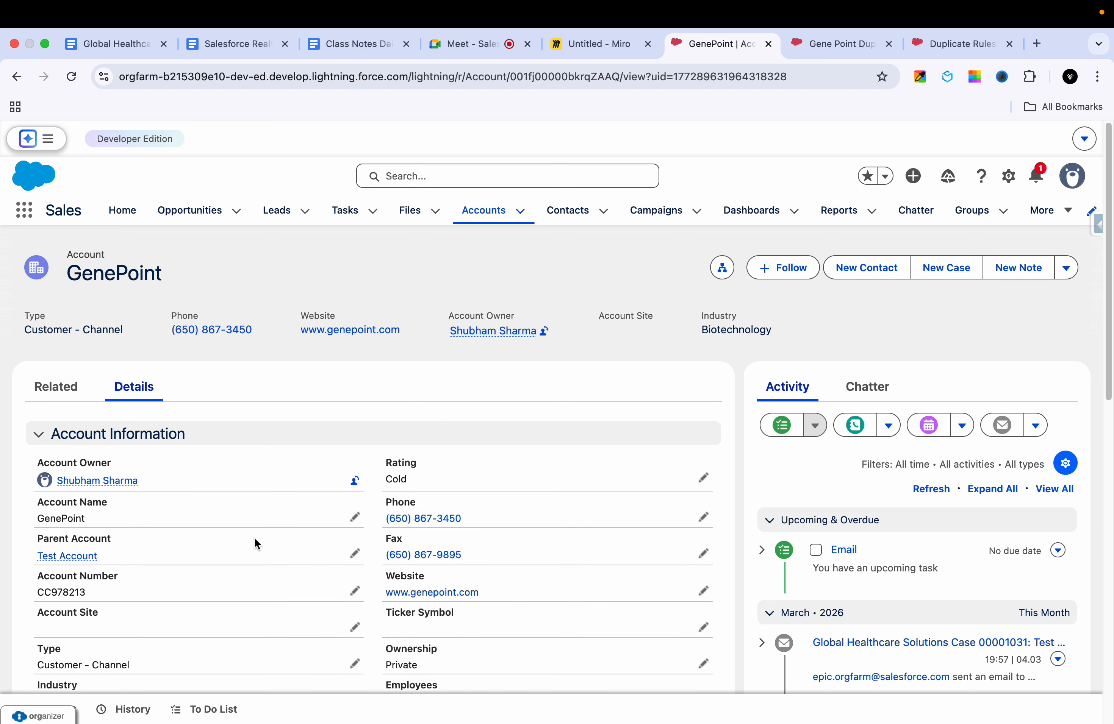
scroll(254, 540, "down", 3)
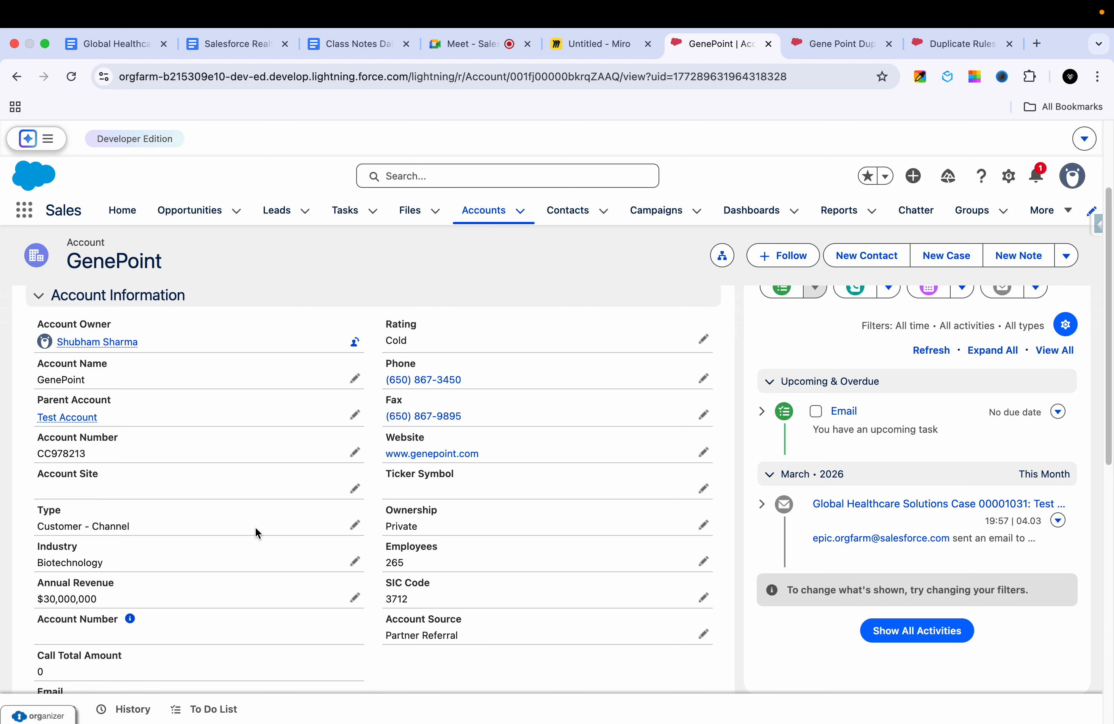
scroll(255, 528, "down", 3)
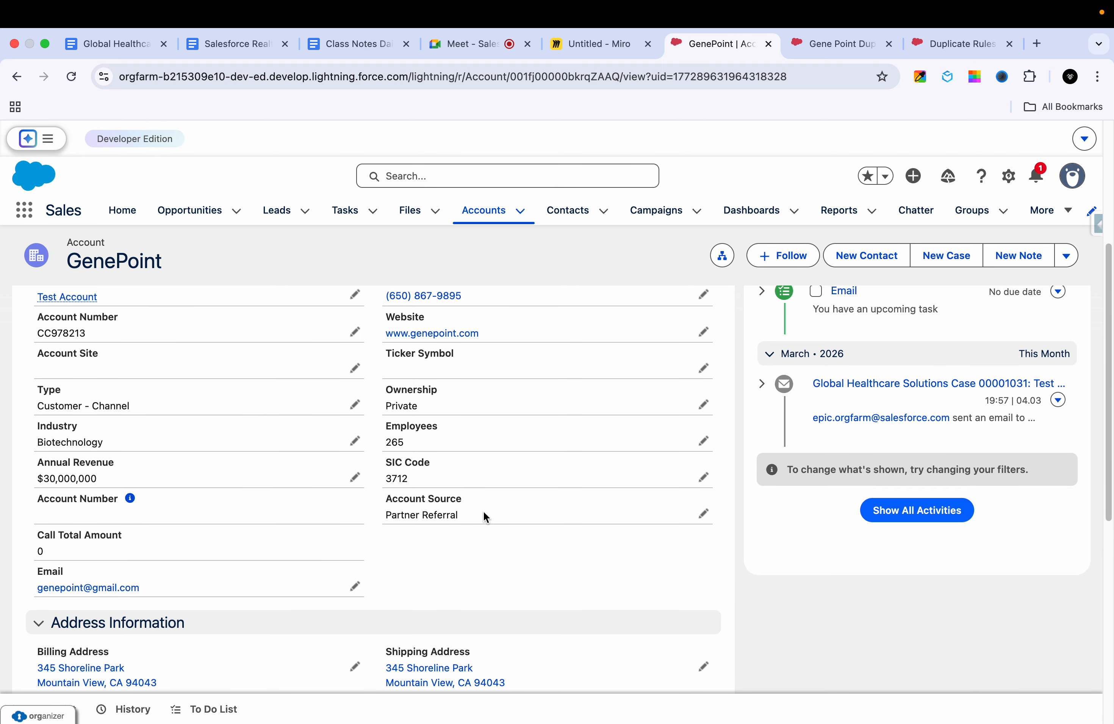
left_click_drag(484, 515, 378, 519)
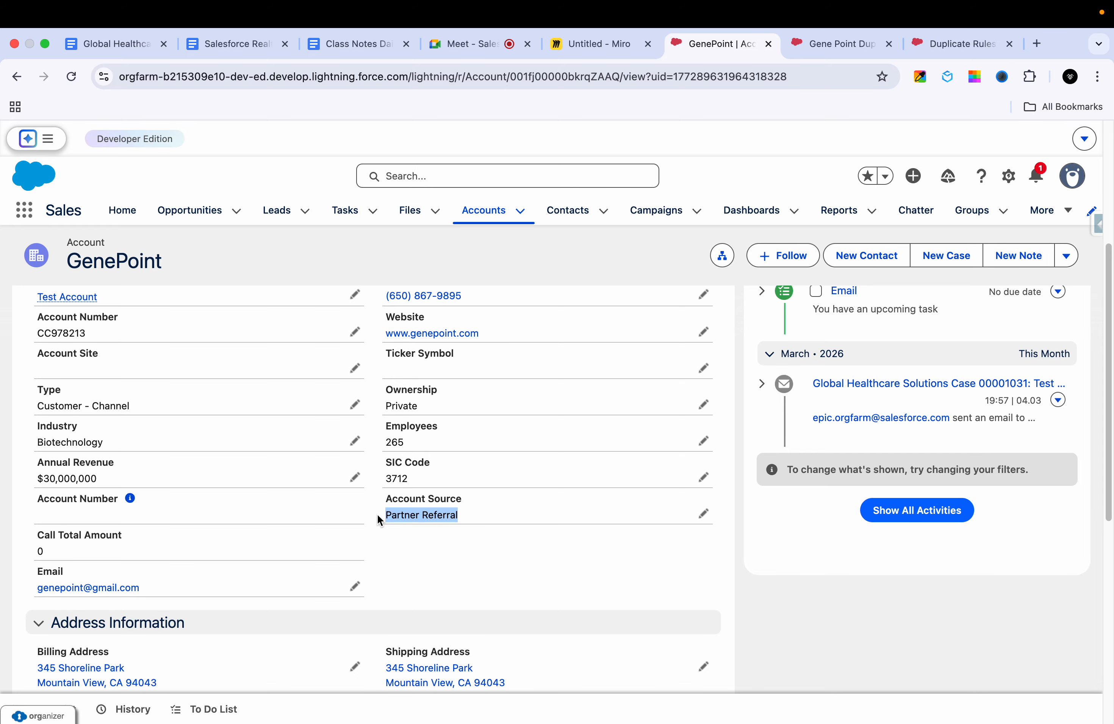
scroll(377, 514, "down", 10)
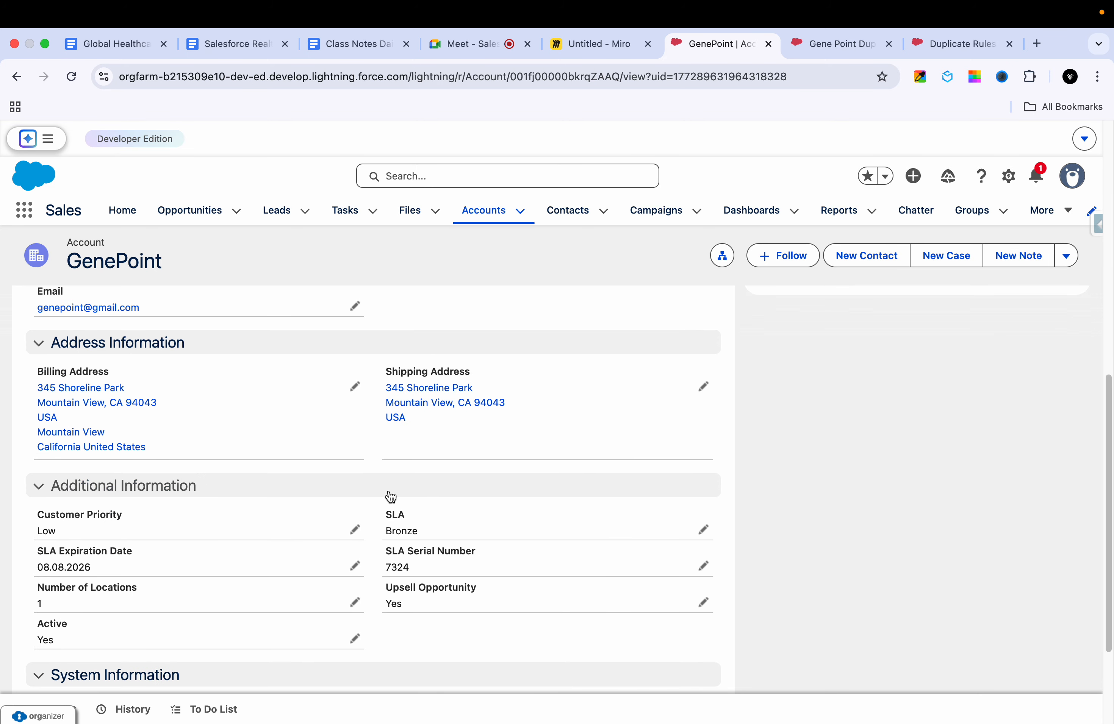
Step: Review the GenePoint account's additional and system information, and recheck its main account fields
scroll(388, 490, "up", 8)
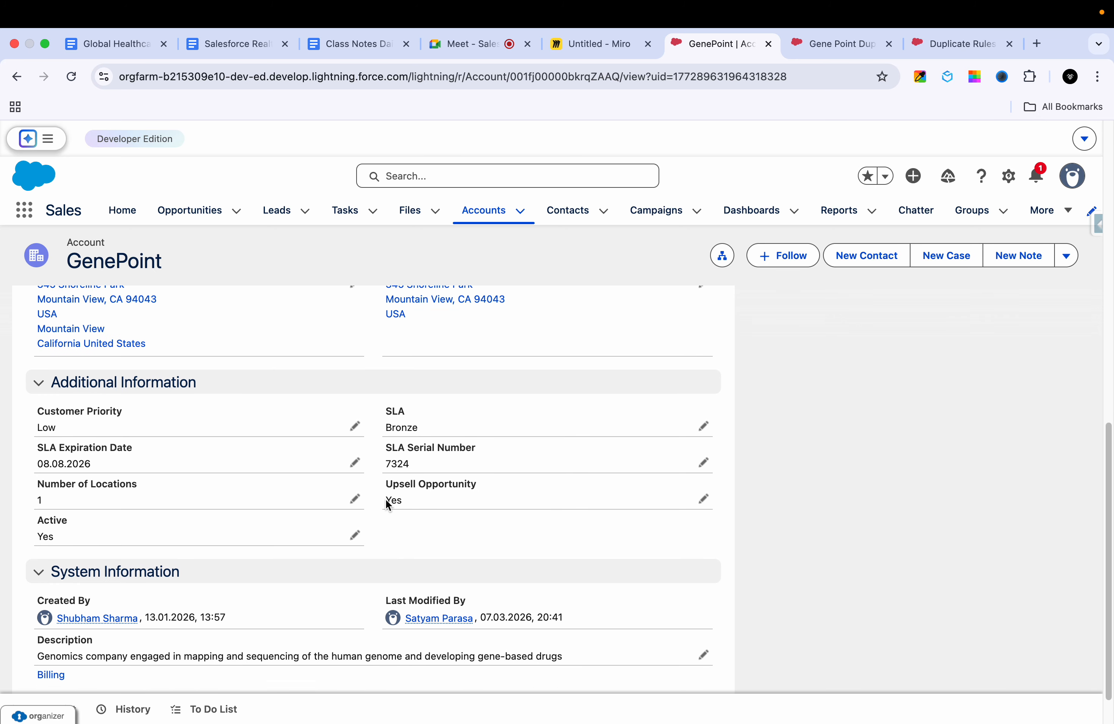
scroll(386, 505, "up", 4)
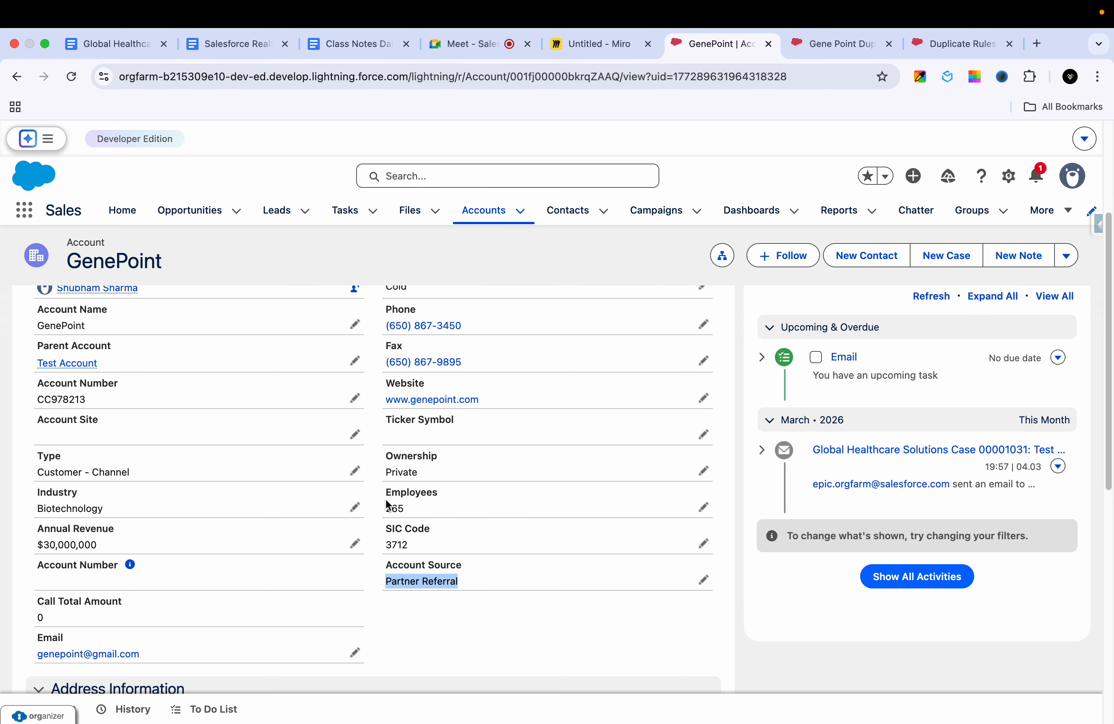
scroll(387, 530, "up", 2)
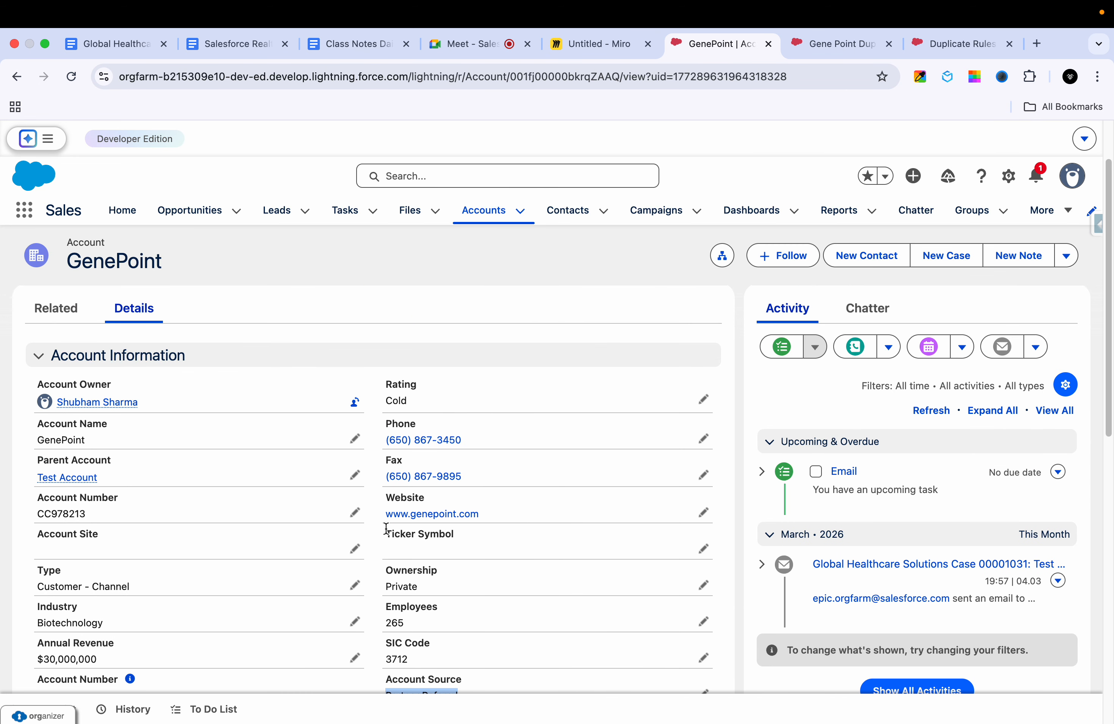
scroll(385, 527, "down", 5)
scroll(386, 527, "up", 1)
scroll(386, 529, "up", 4)
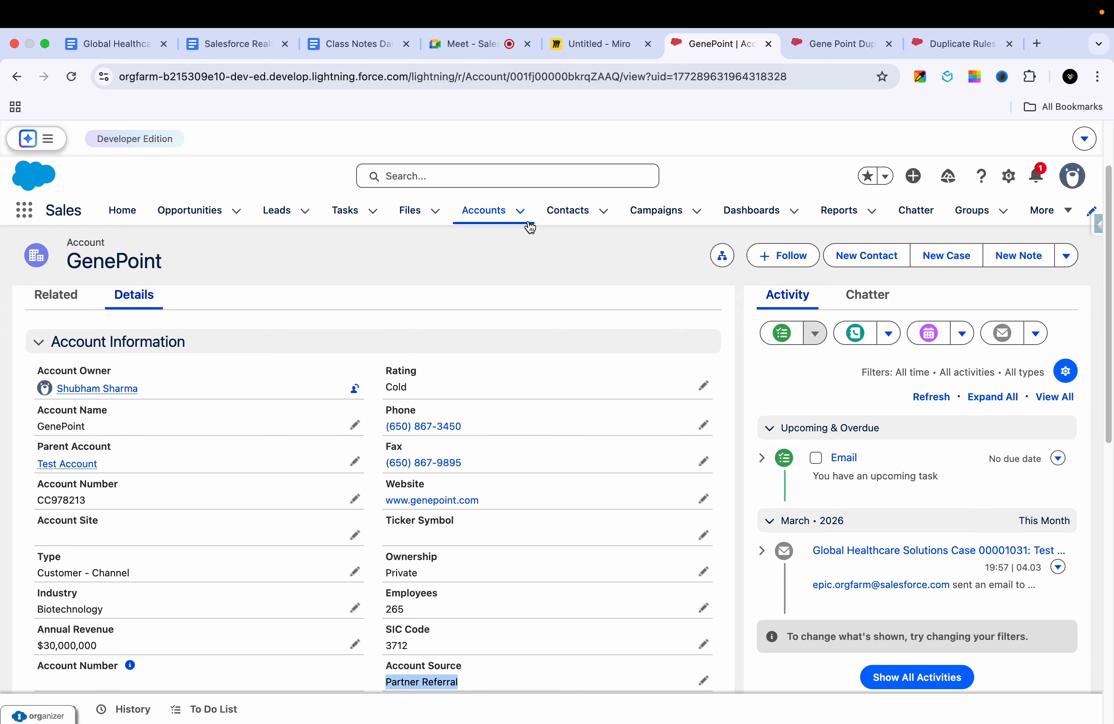
Step: Return to the accounts list, switch to Salesforce Classic and open the GenePoint account from the recent items
left_click(482, 212)
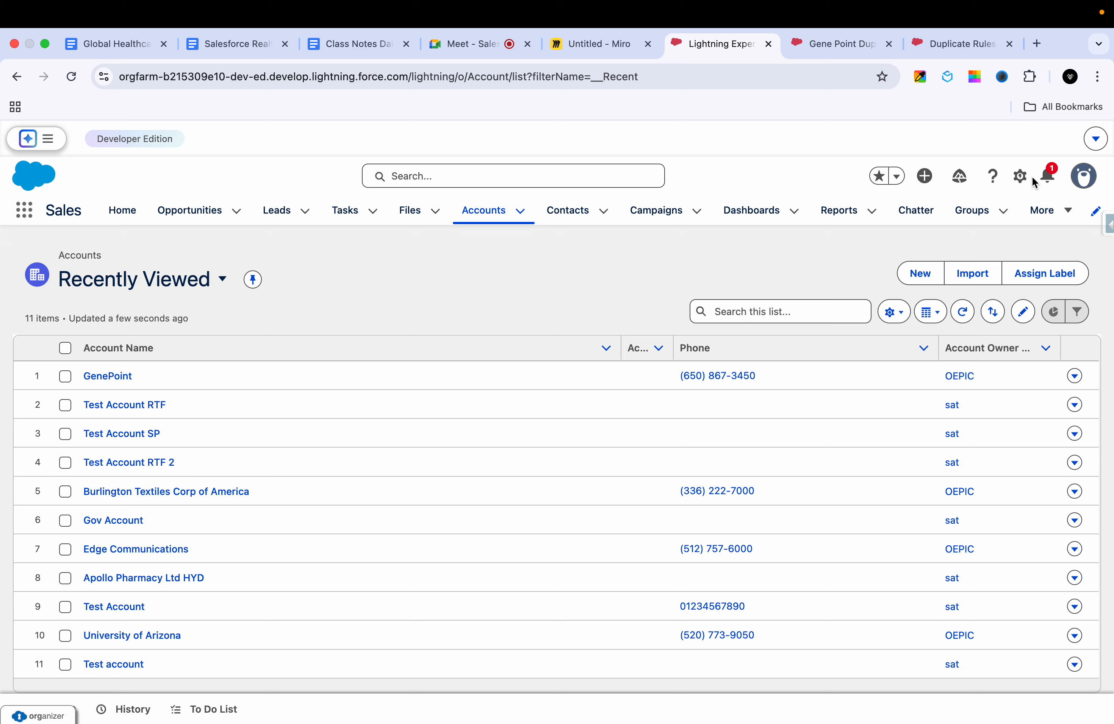
left_click(1085, 177)
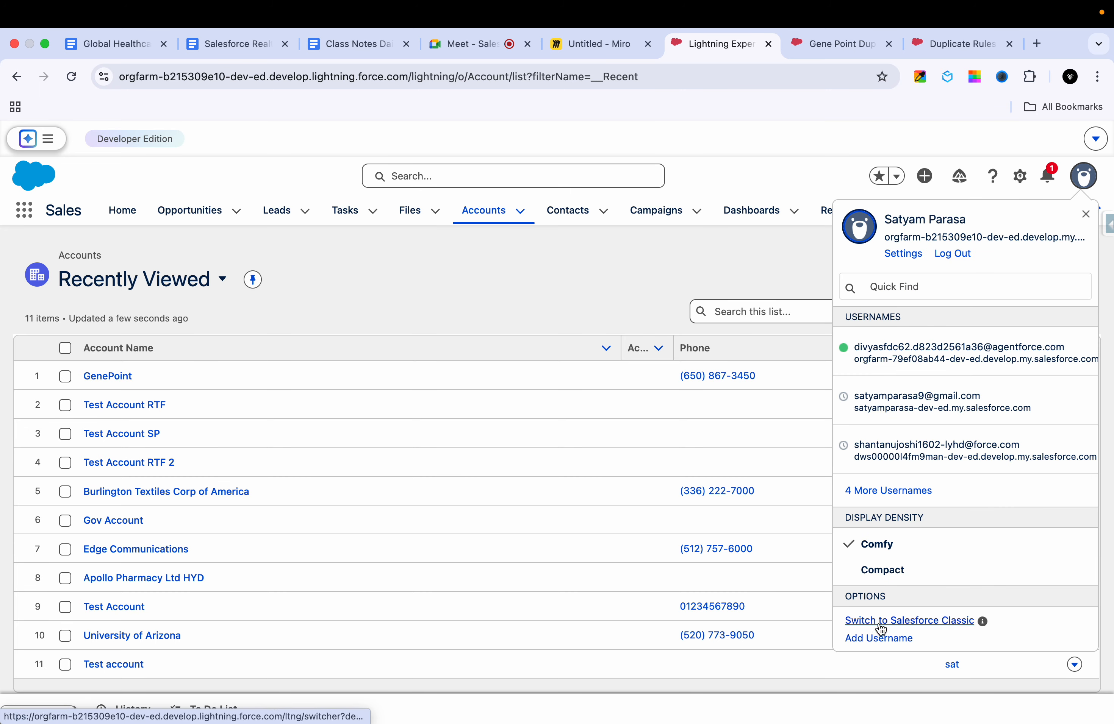
left_click(881, 629)
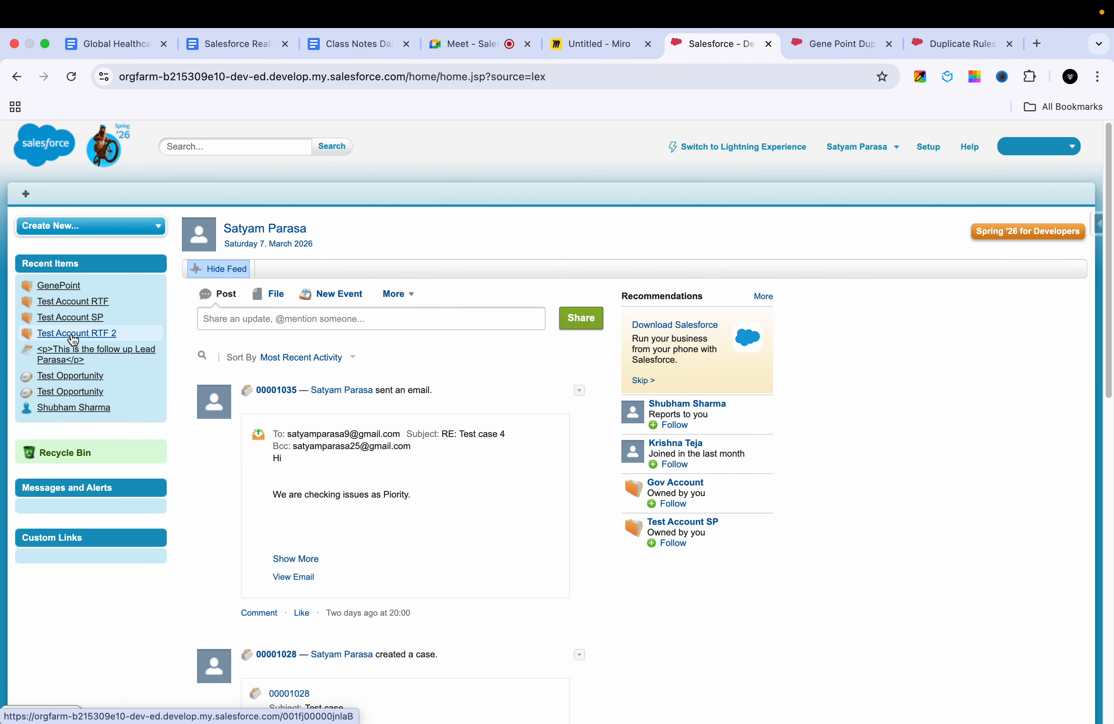
mouse_move(70, 293)
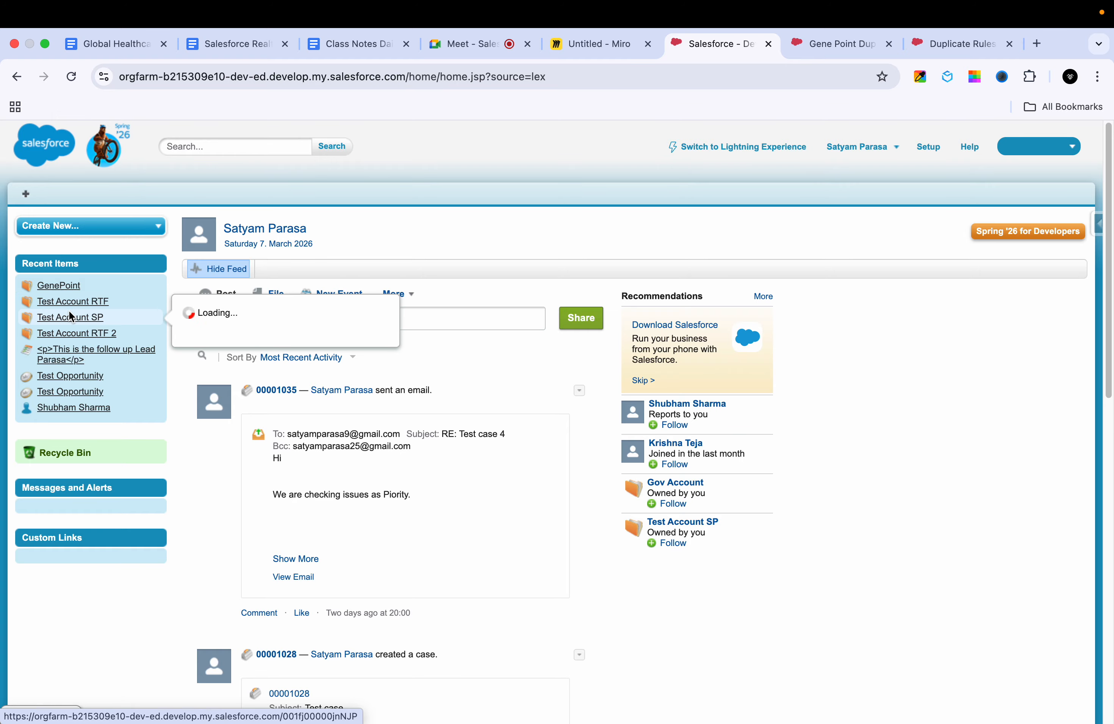
left_click(64, 288)
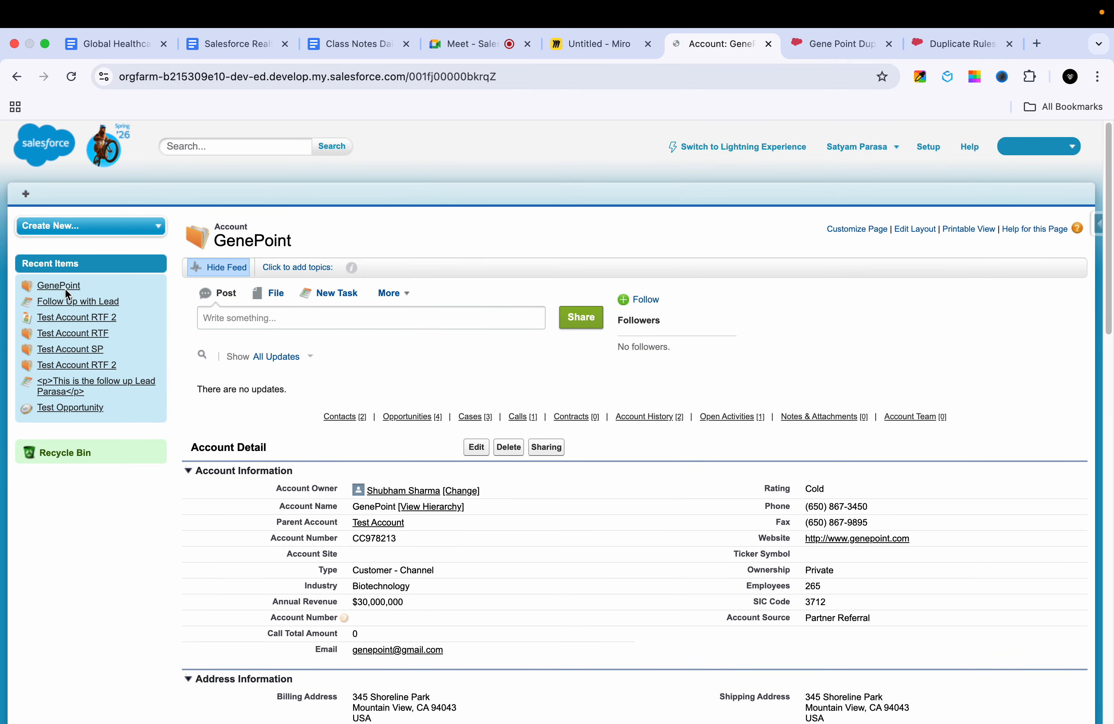
Step: Examine GenePoint's detail sections, additional feed actions and related lists in Classic for an account merge option
scroll(505, 526, "down", 20)
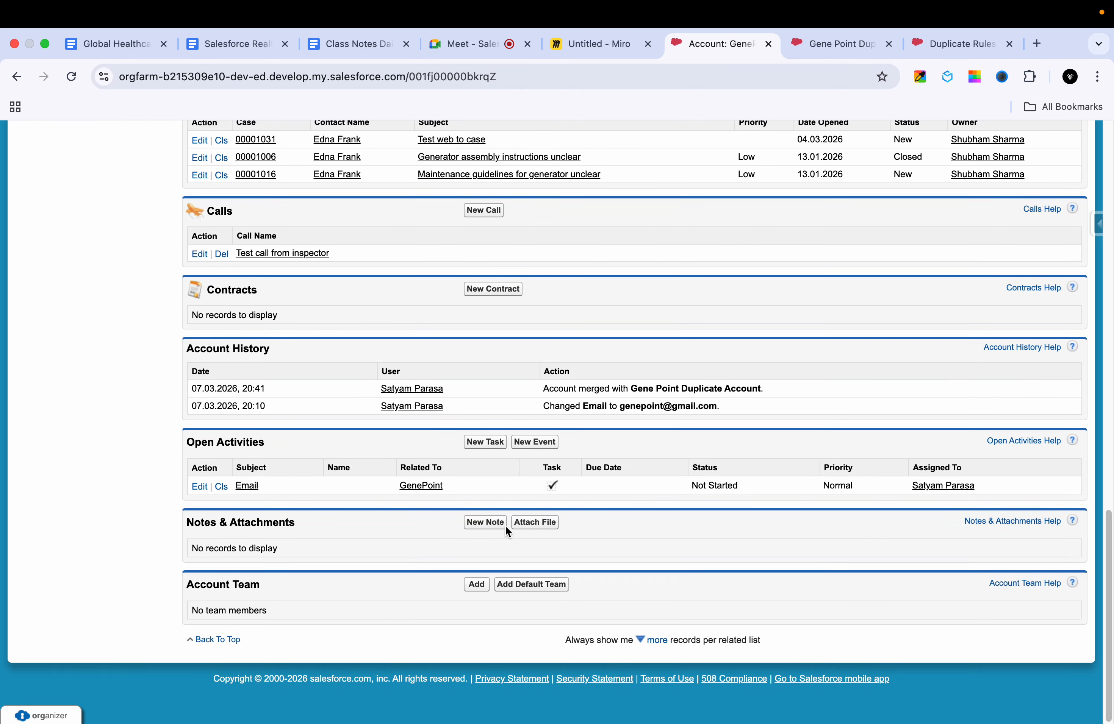
scroll(505, 526, "up", 15)
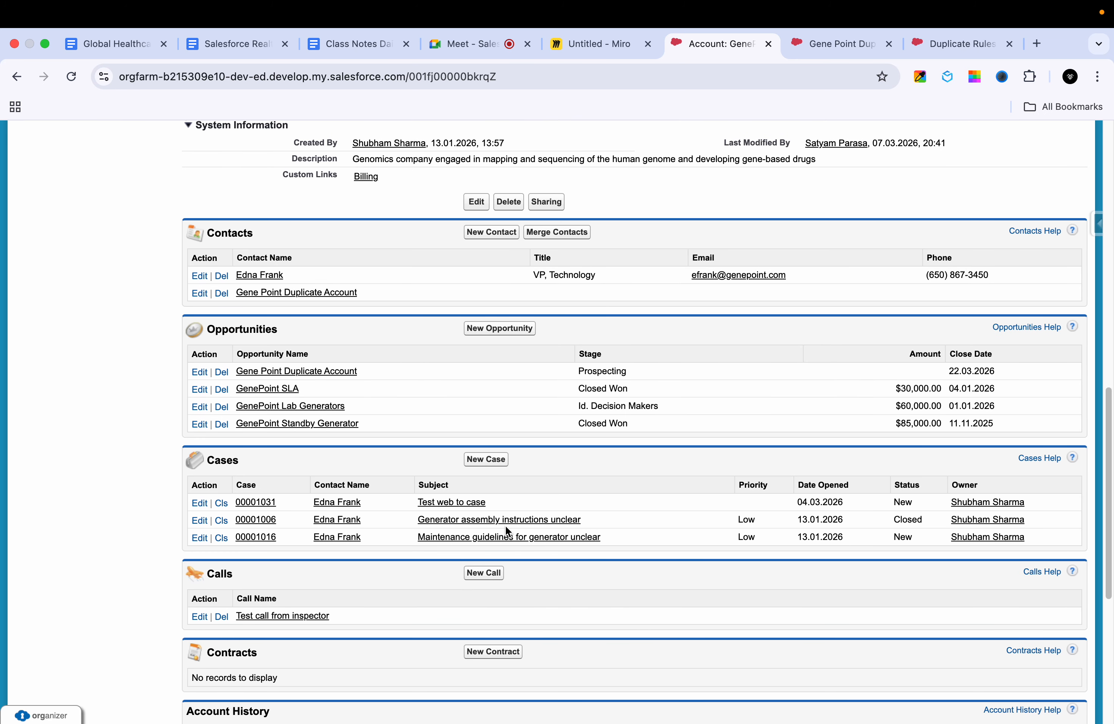
scroll(506, 536, "up", 6)
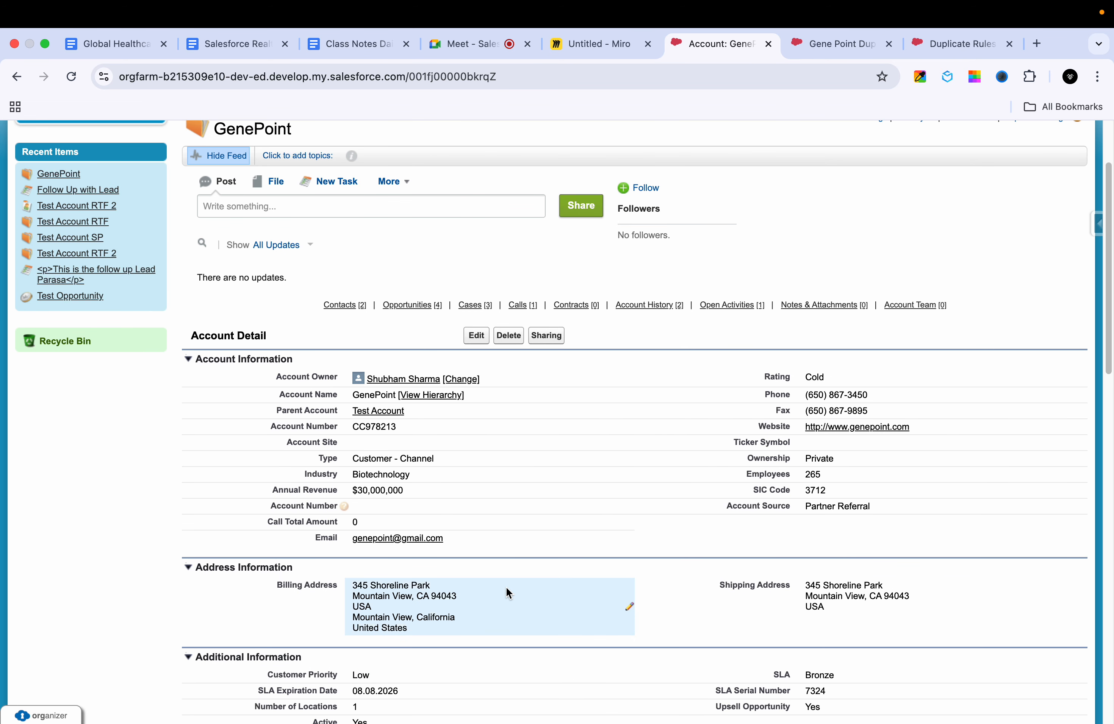
left_click(394, 183)
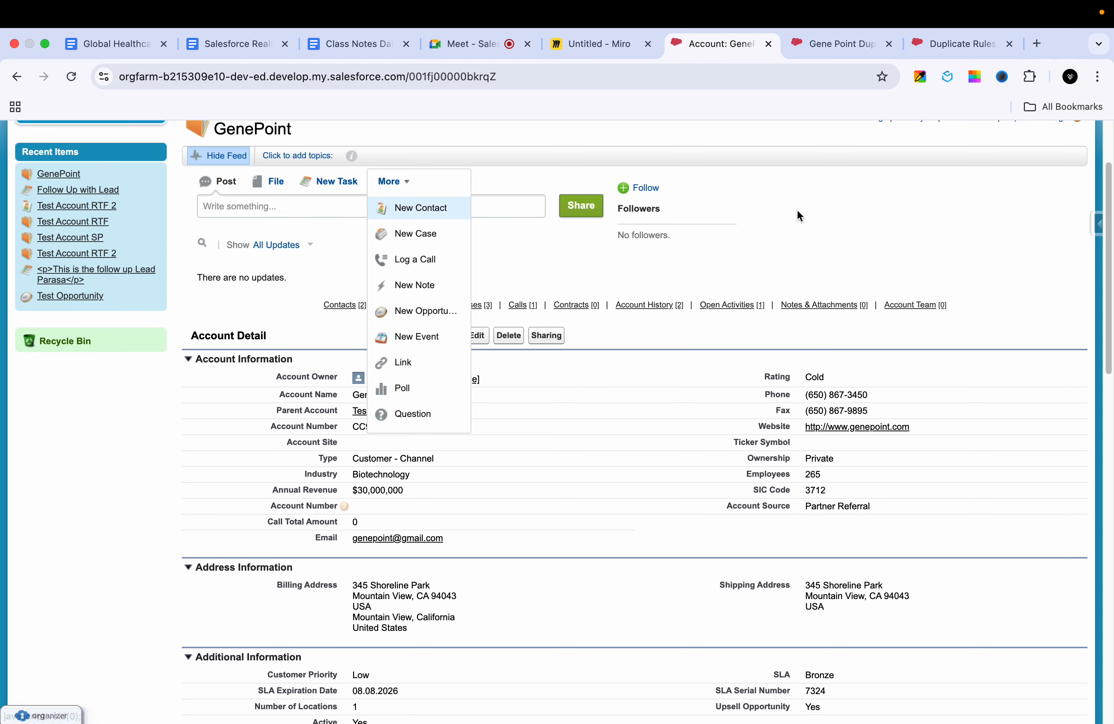
left_click(815, 216)
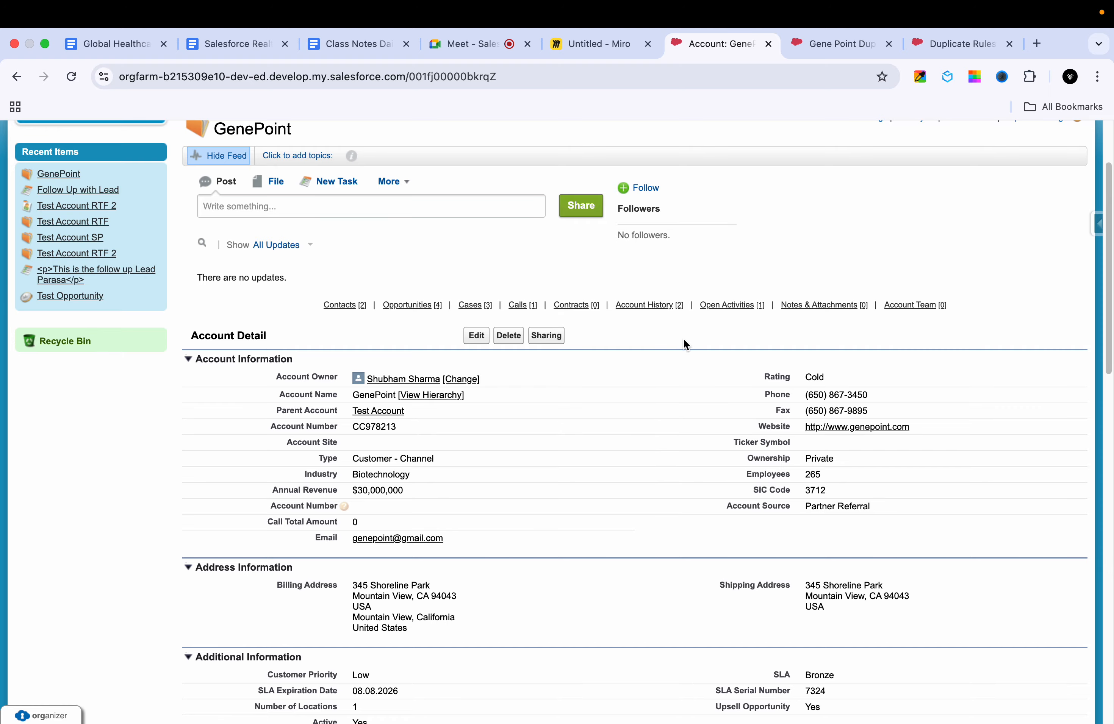
scroll(659, 479, "down", 15)
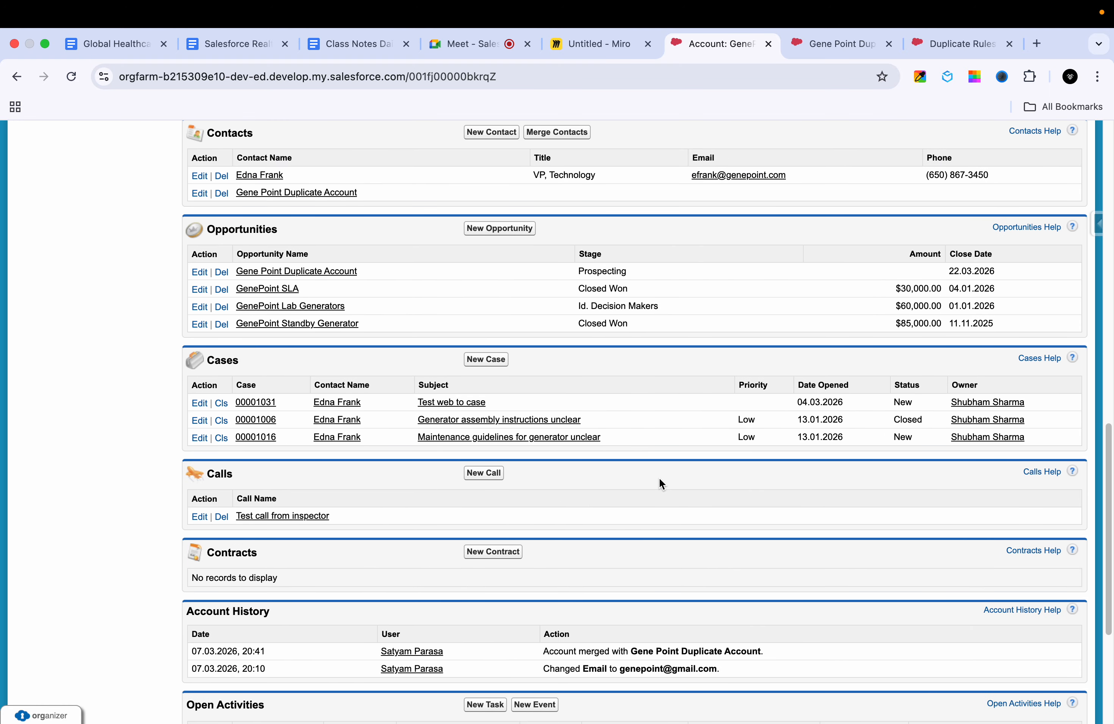
scroll(661, 483, "down", 5)
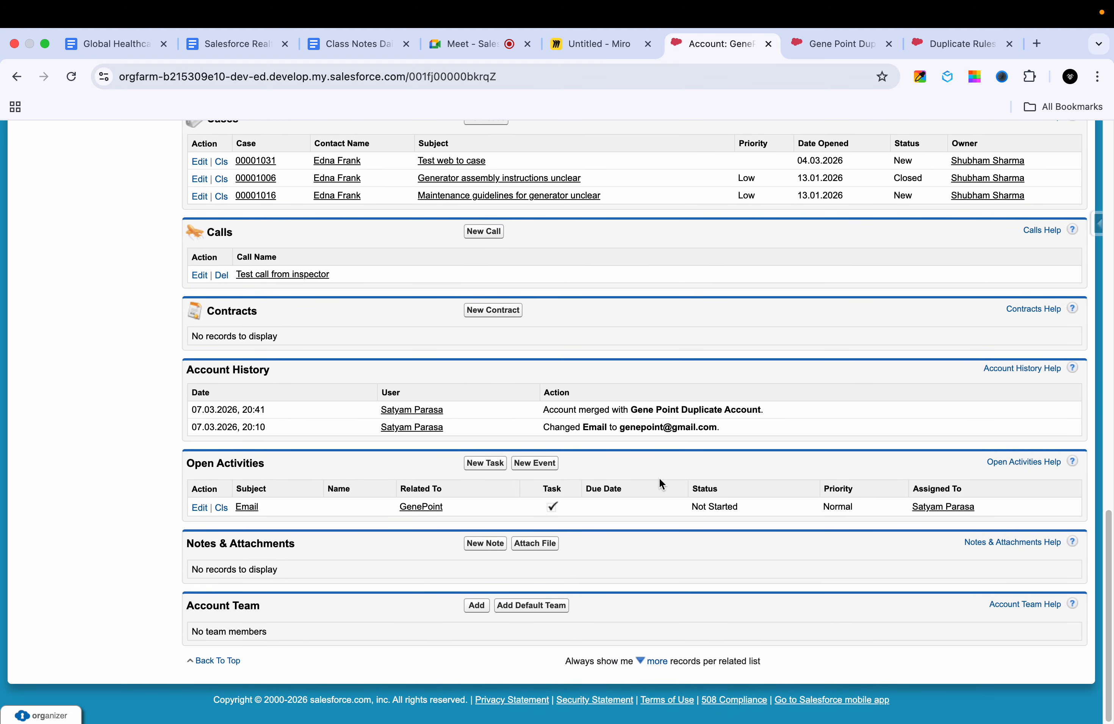
scroll(660, 482, "up", 20)
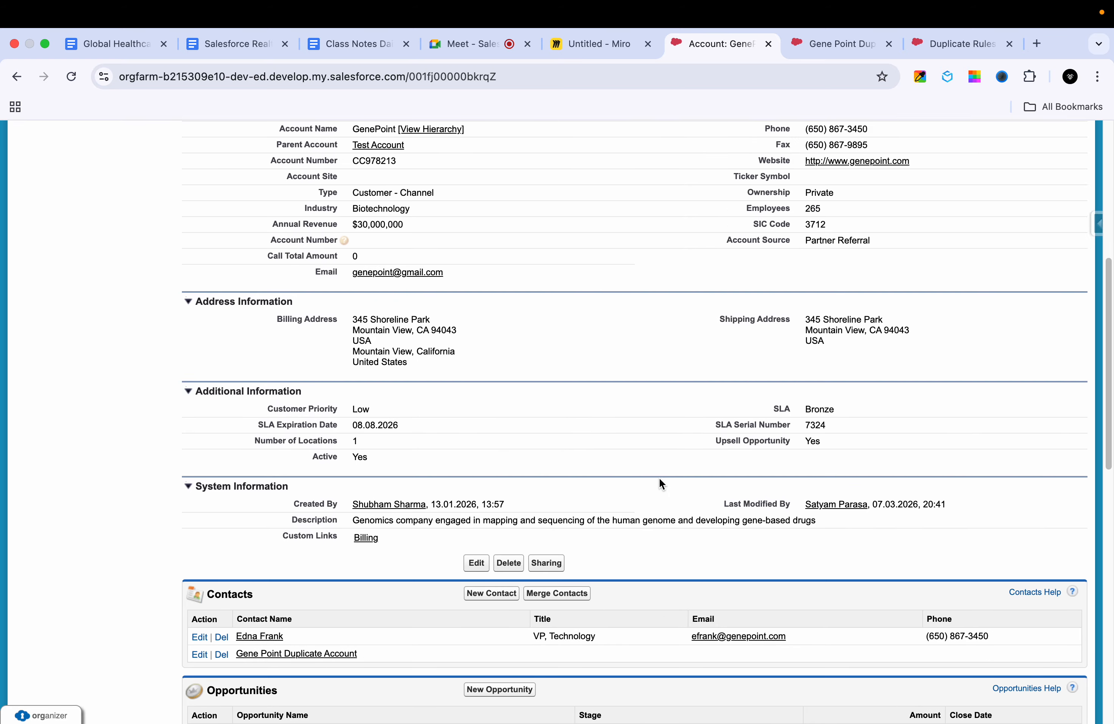
scroll(659, 478, "up", 4)
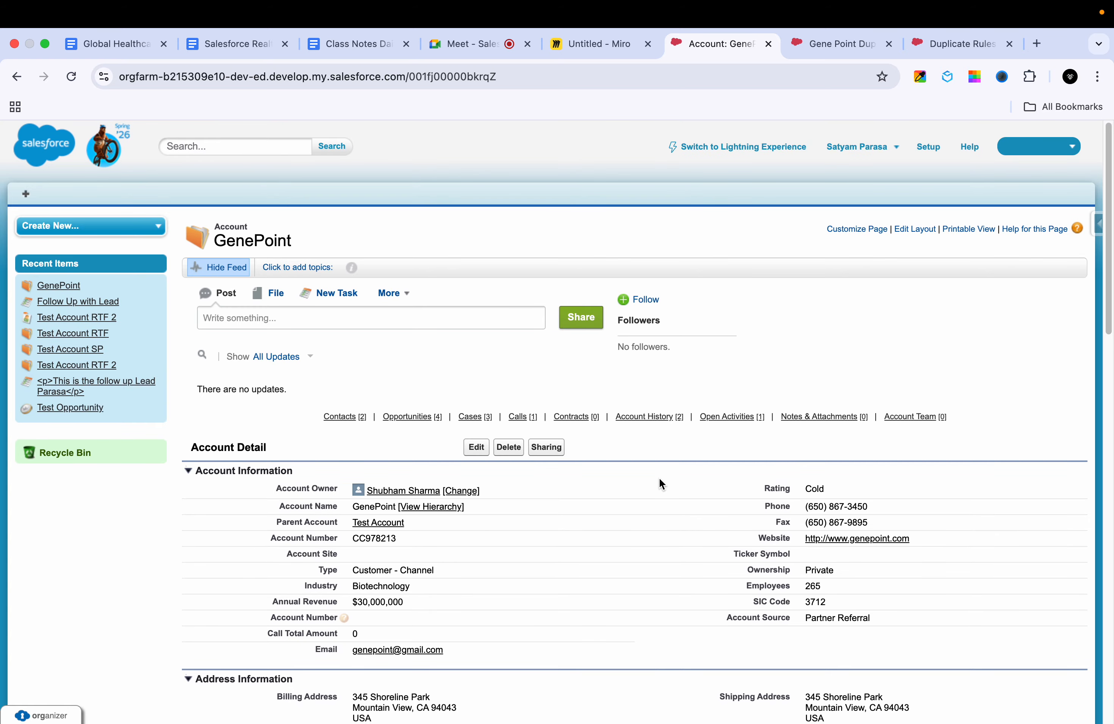
Step: Search the GenePoint page for "merg" and go through the matches
key("super+f")
type("merg")
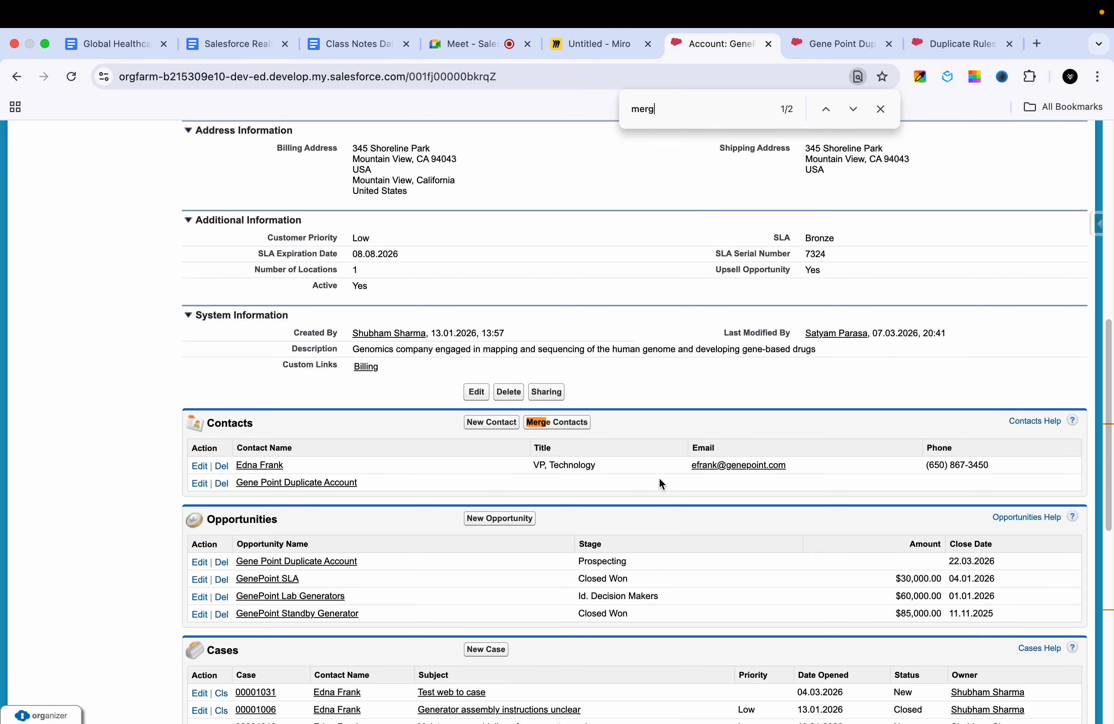
key("Return")
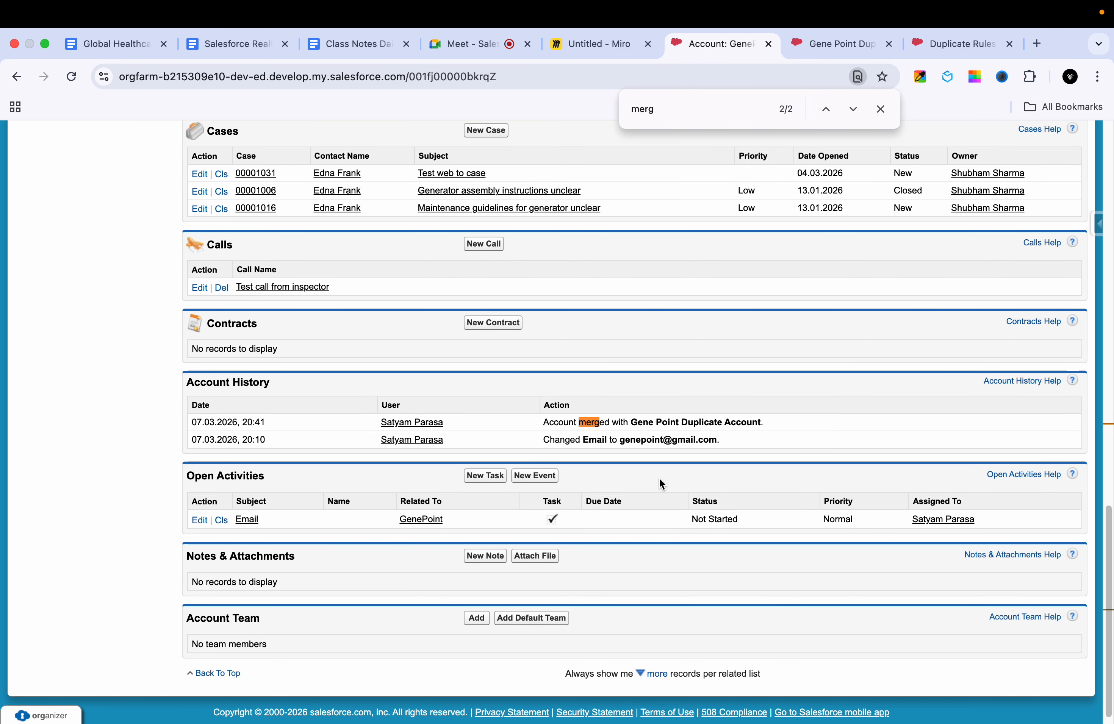
key("Return")
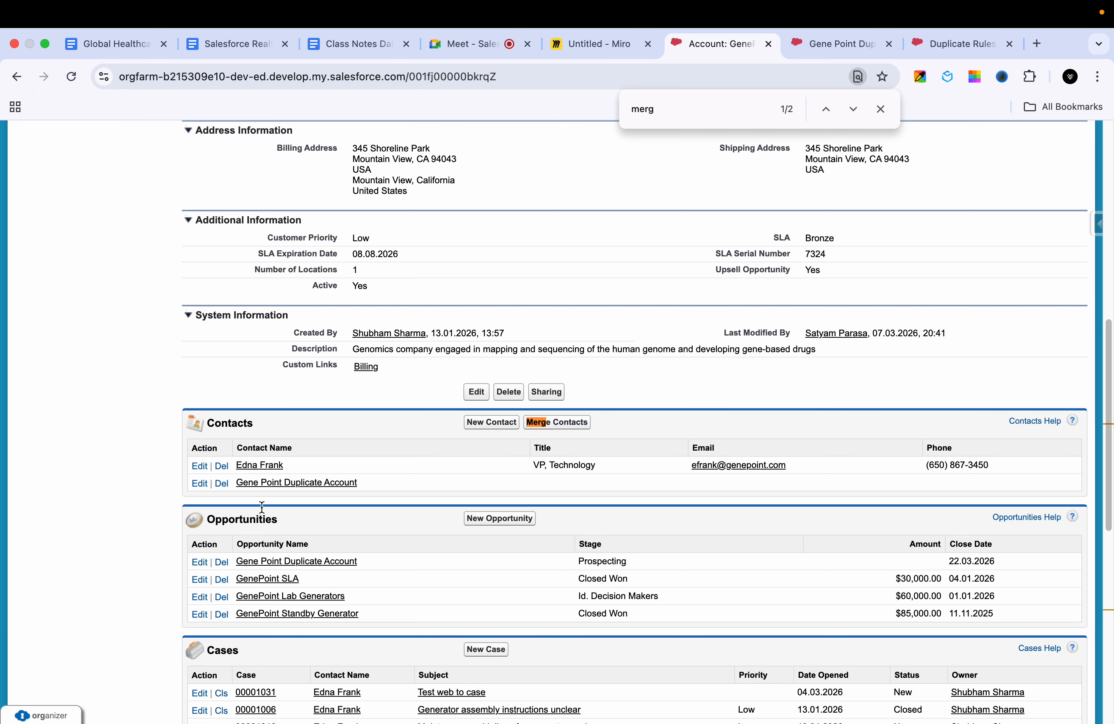
scroll(267, 489, "up", 10)
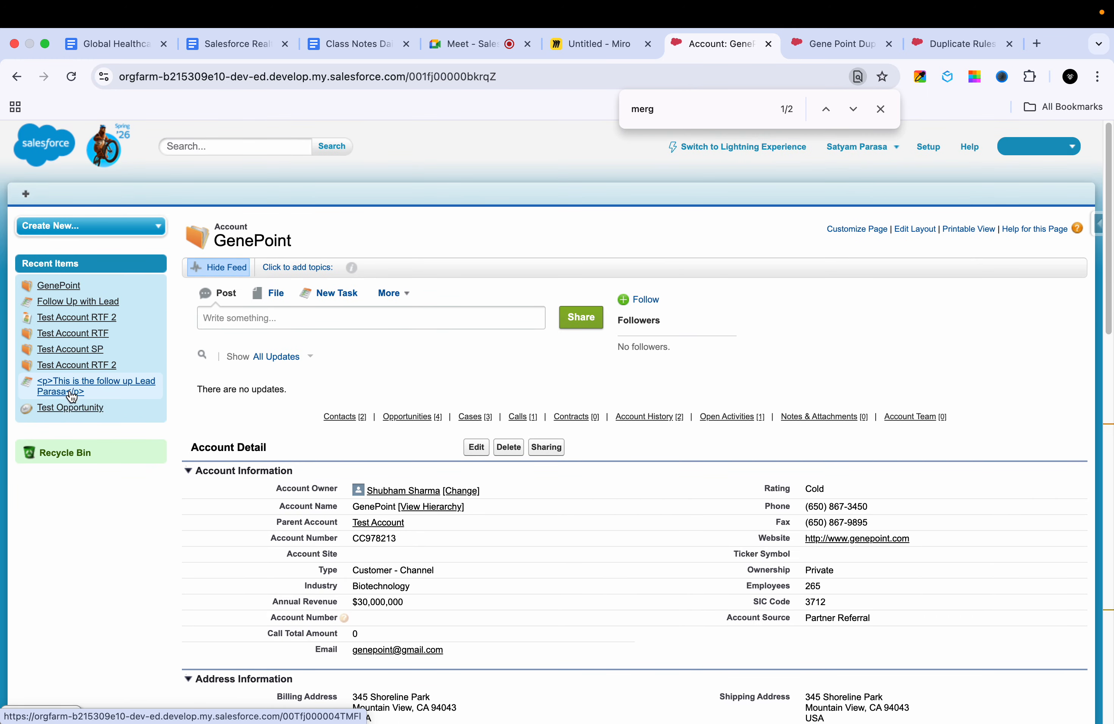
Step: Open the Test Account RTF 2 contact from the recent items and check its related lists and the record creation options
left_click(84, 327)
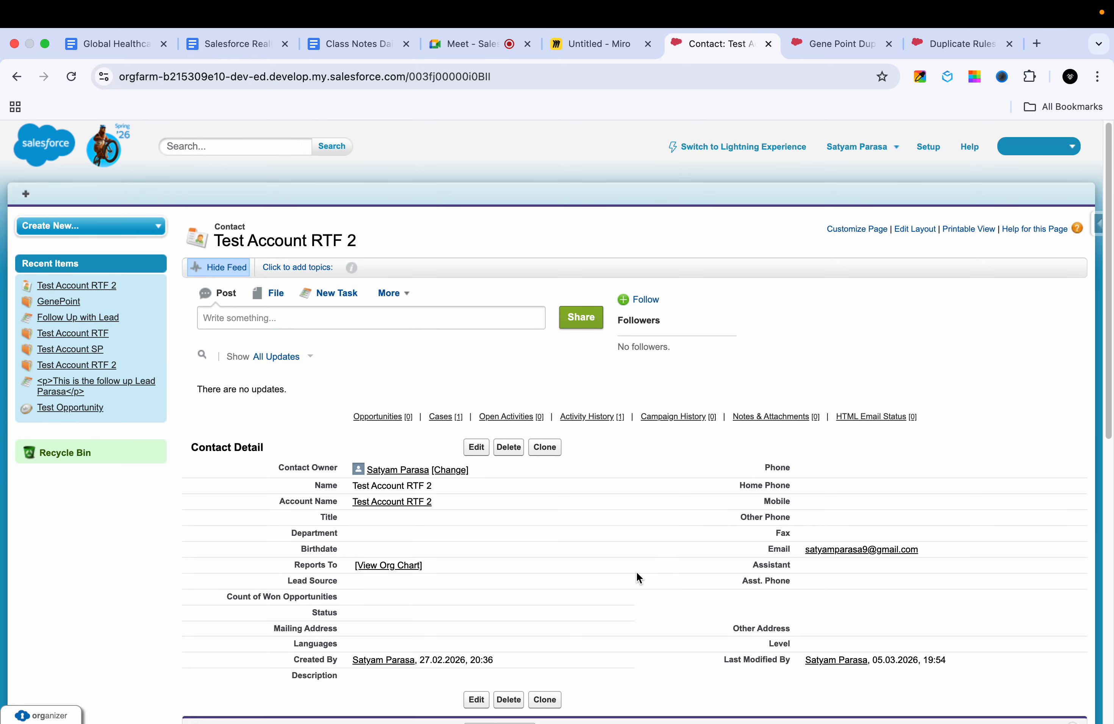
scroll(607, 480, "down", 10)
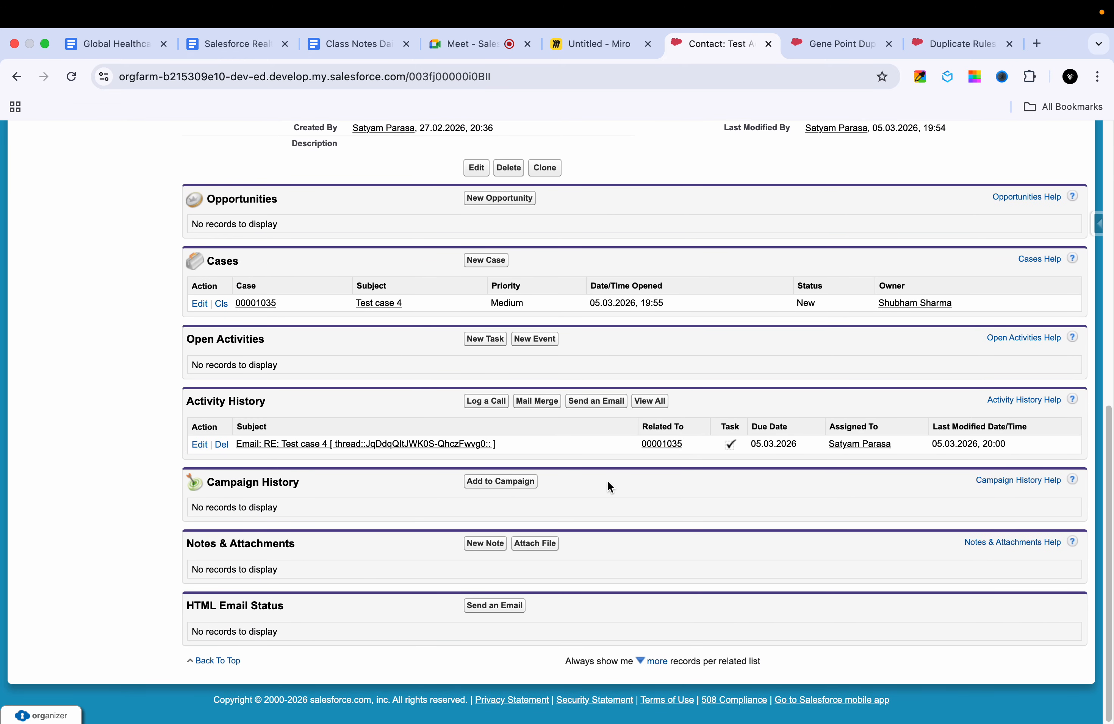
scroll(608, 487, "up", 10)
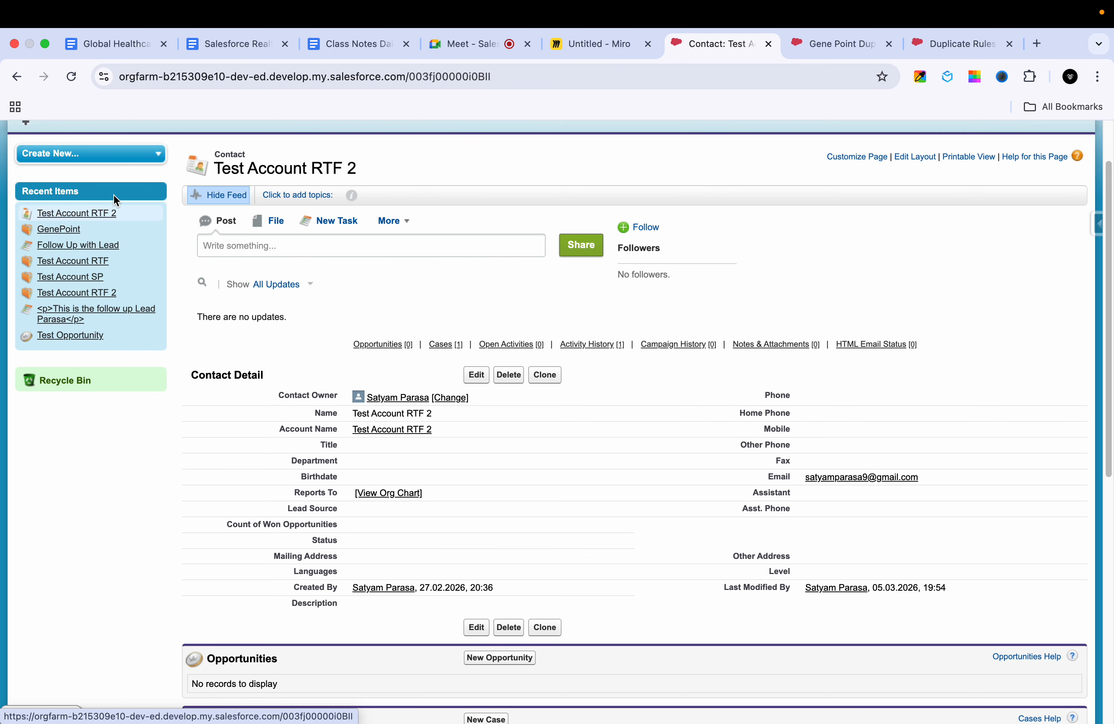
left_click(148, 154)
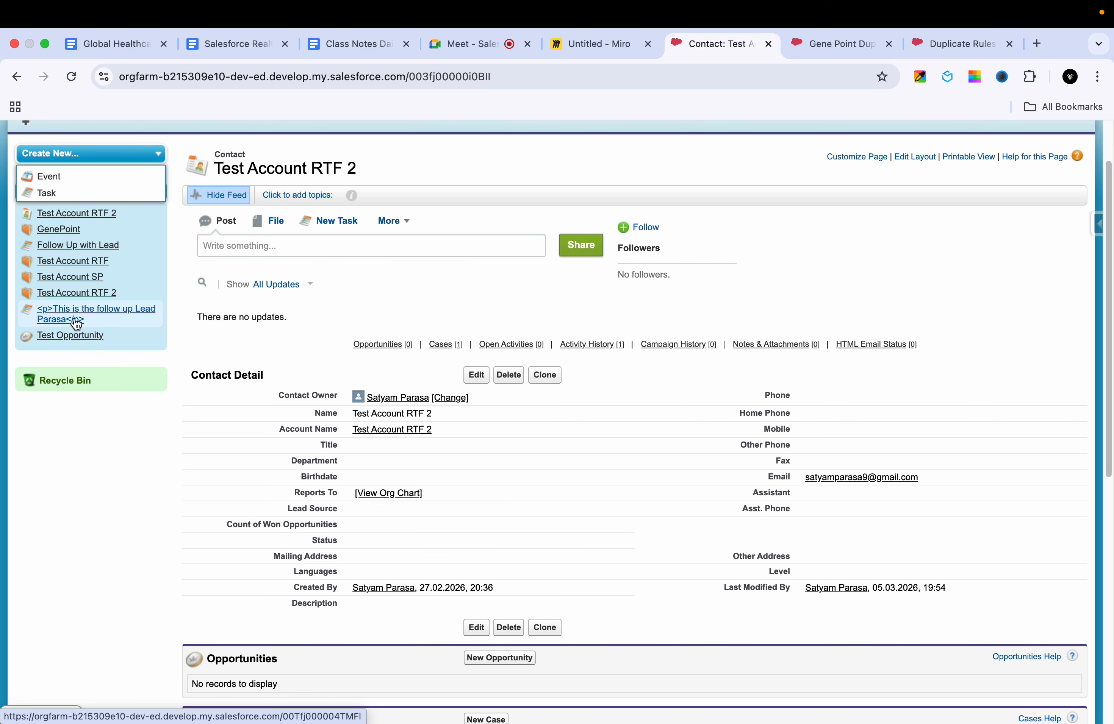
Step: Open the Test Account RTF 2 account from the recent items and inspect its Email field and additional feed actions
left_click(83, 298)
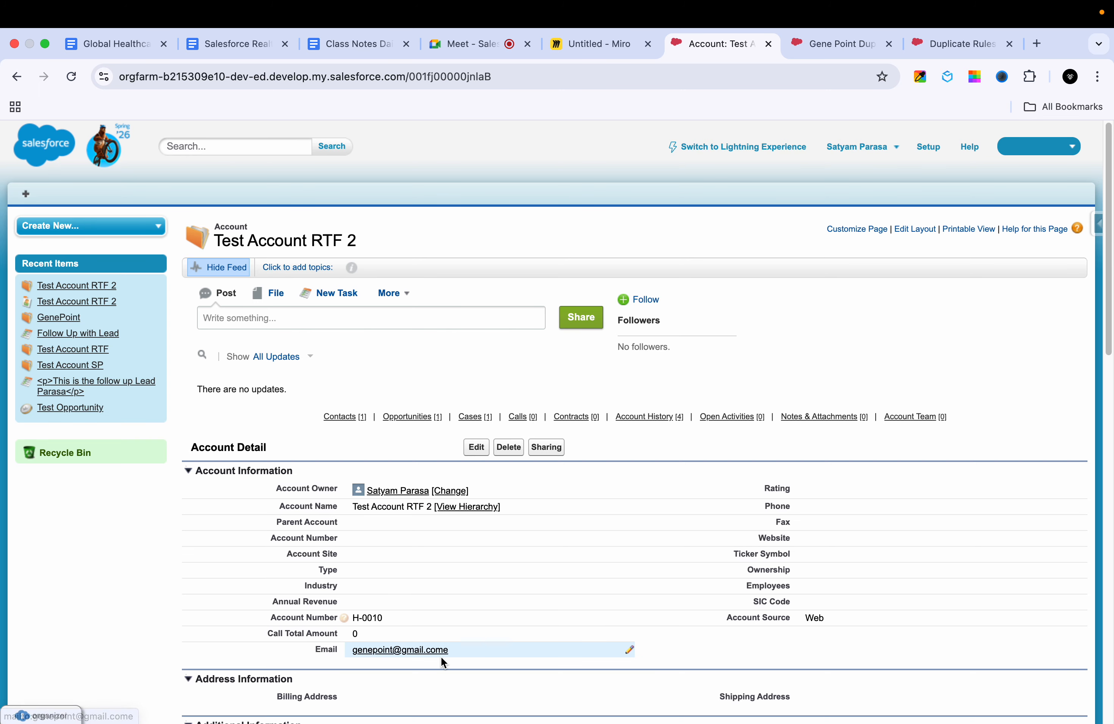
scroll(456, 616, "down", 3)
double_click(458, 564)
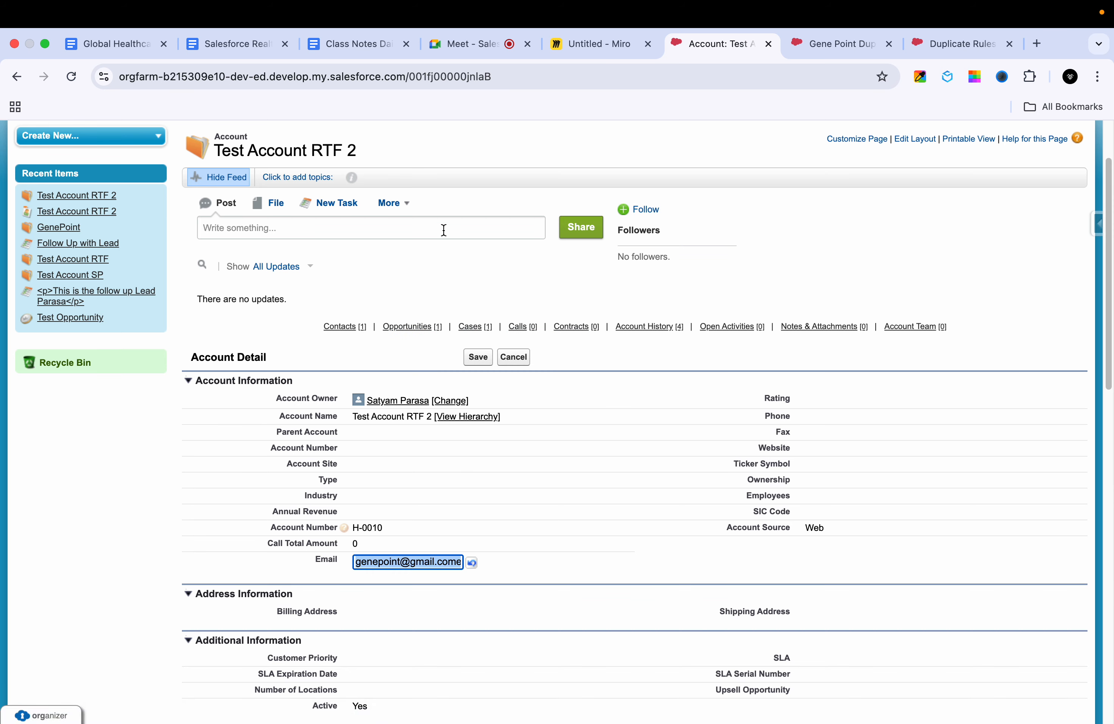
left_click(399, 218)
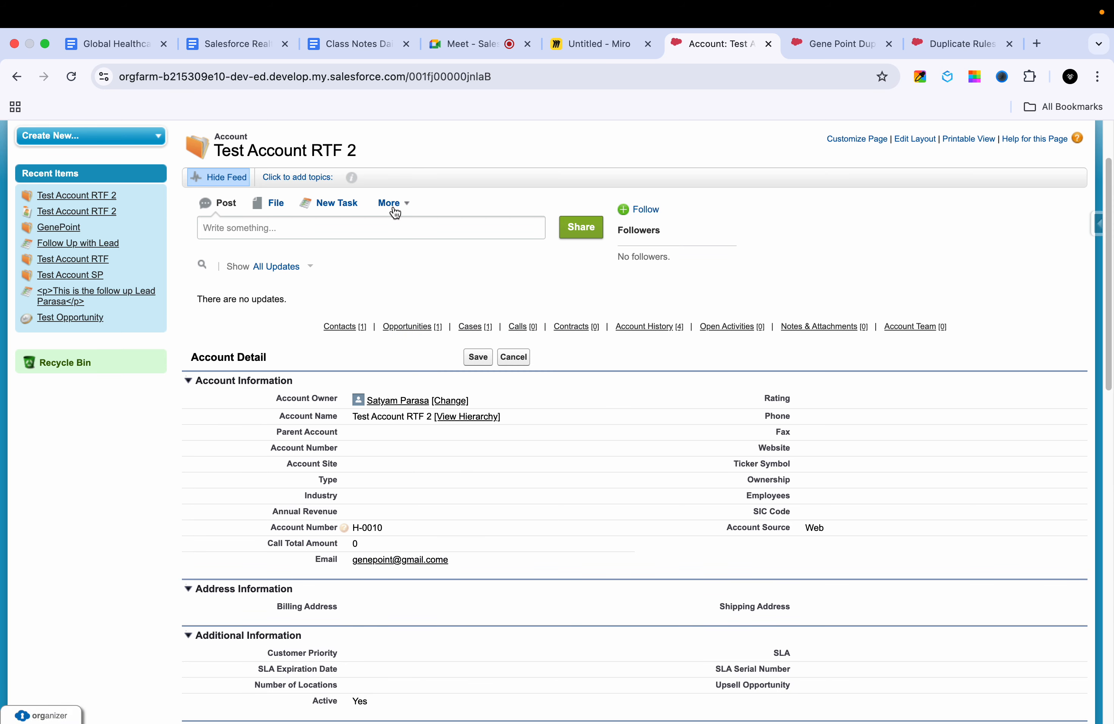
left_click(395, 211)
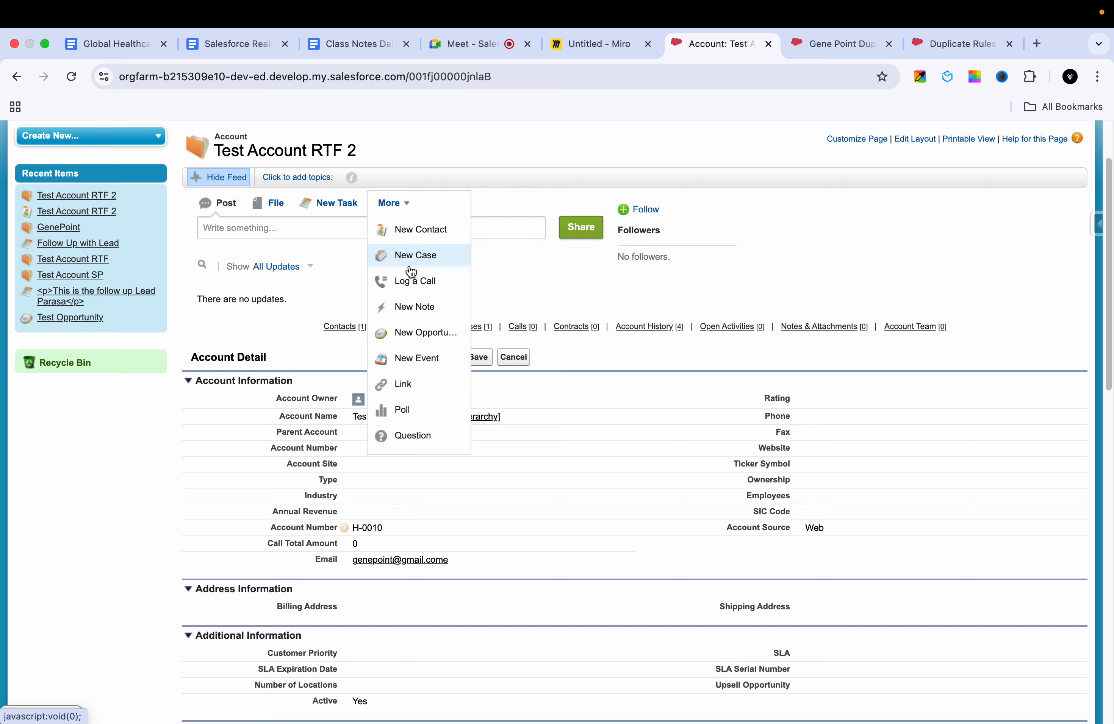
left_click(827, 241)
Step: Look through the Test Account RTF 2 account's related lists and account history for a merge option
scroll(736, 460, "down", 10)
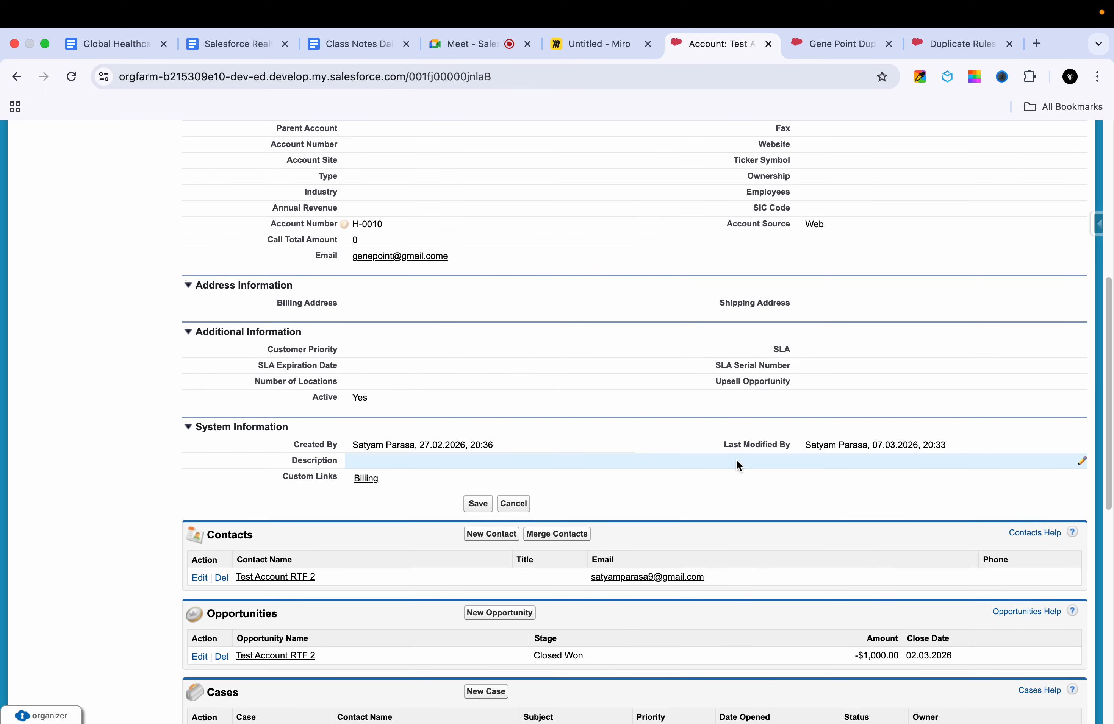
scroll(737, 460, "down", 7)
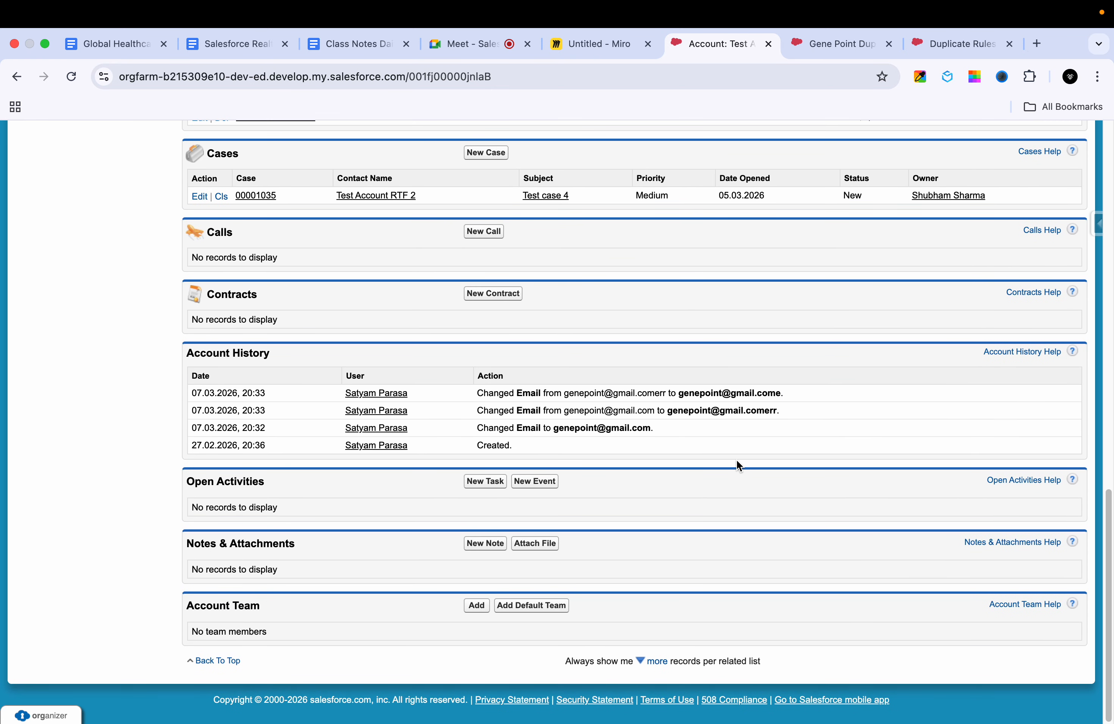
scroll(737, 465, "up", 7)
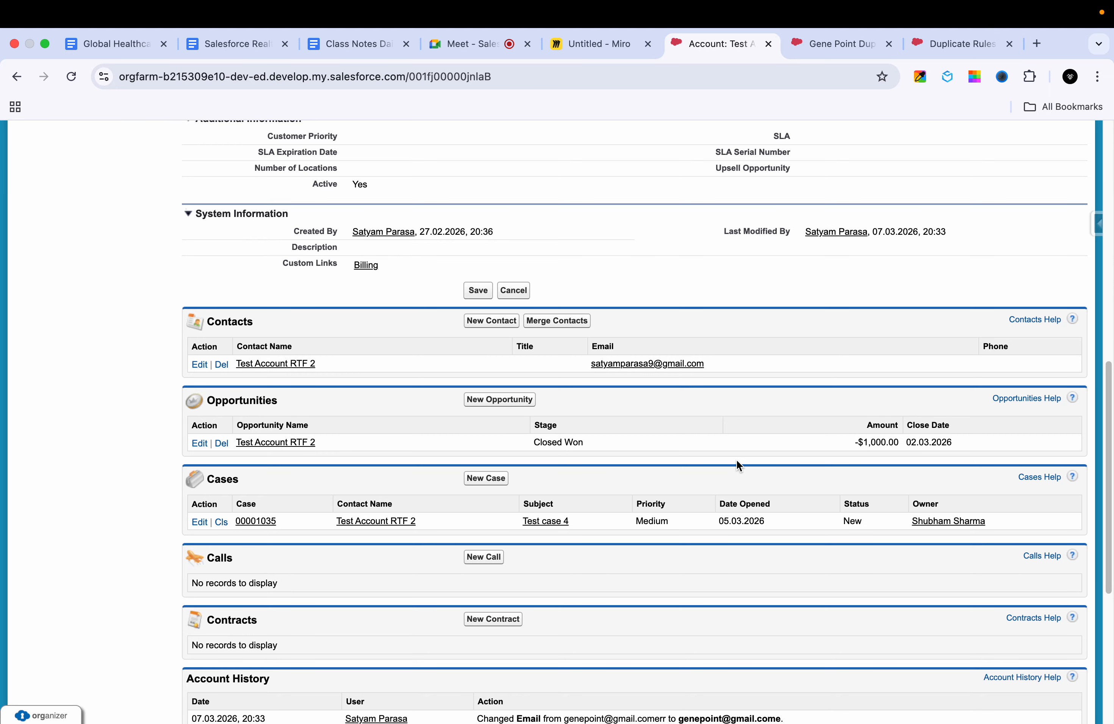
scroll(736, 462, "up", 10)
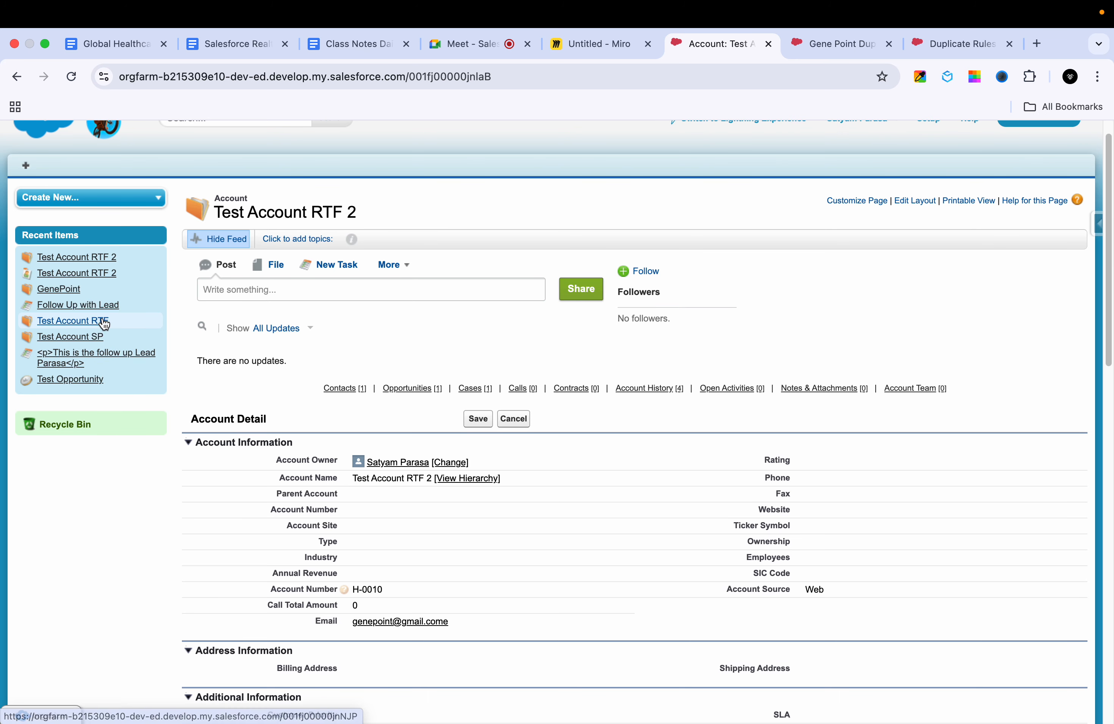
scroll(666, 222, "up", 2)
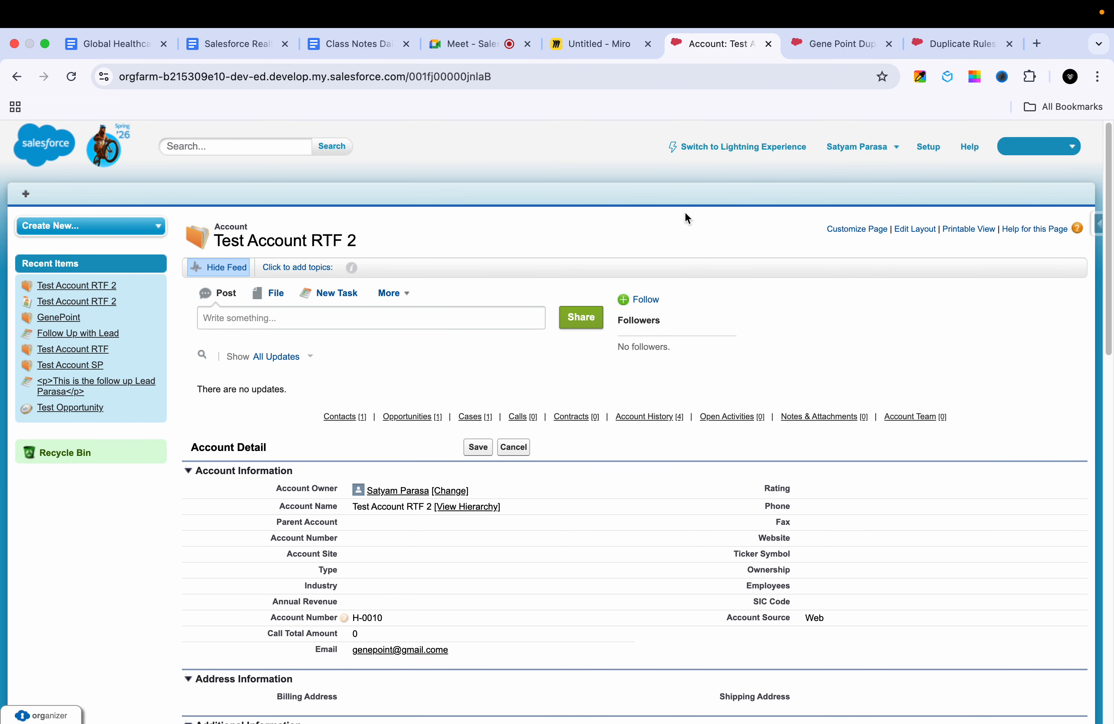
Step: Search Google in a new browser tab for "where we can find the merge in classic salesforce" and expand the AI Overview
left_click(1036, 44)
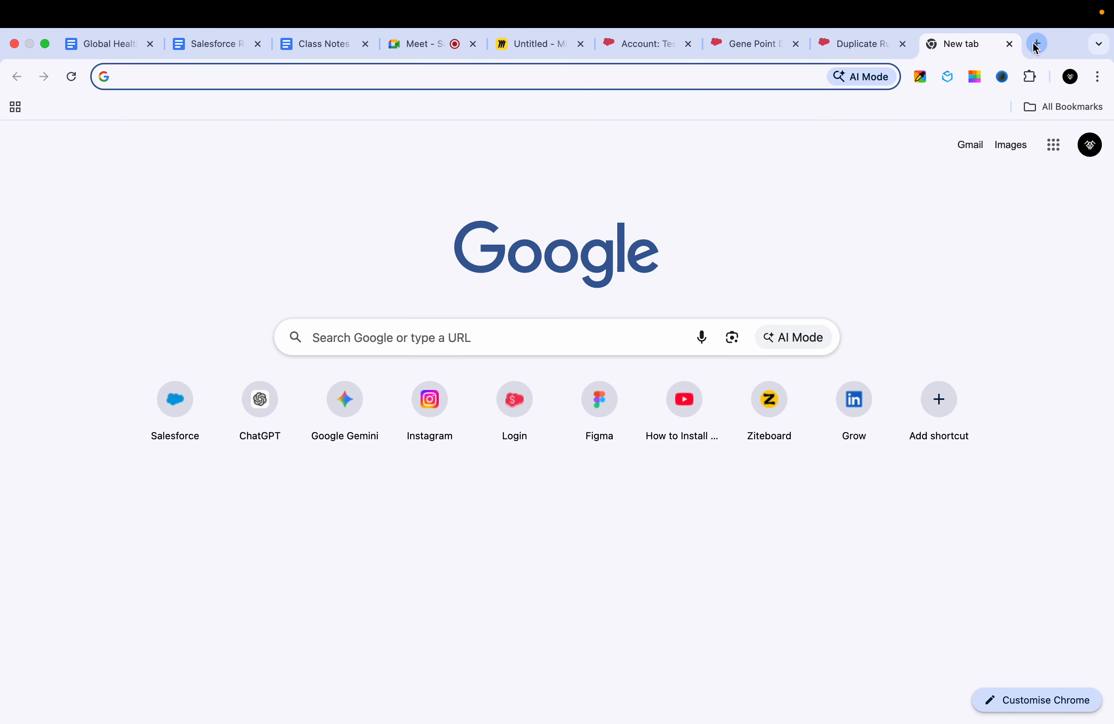
type("w")
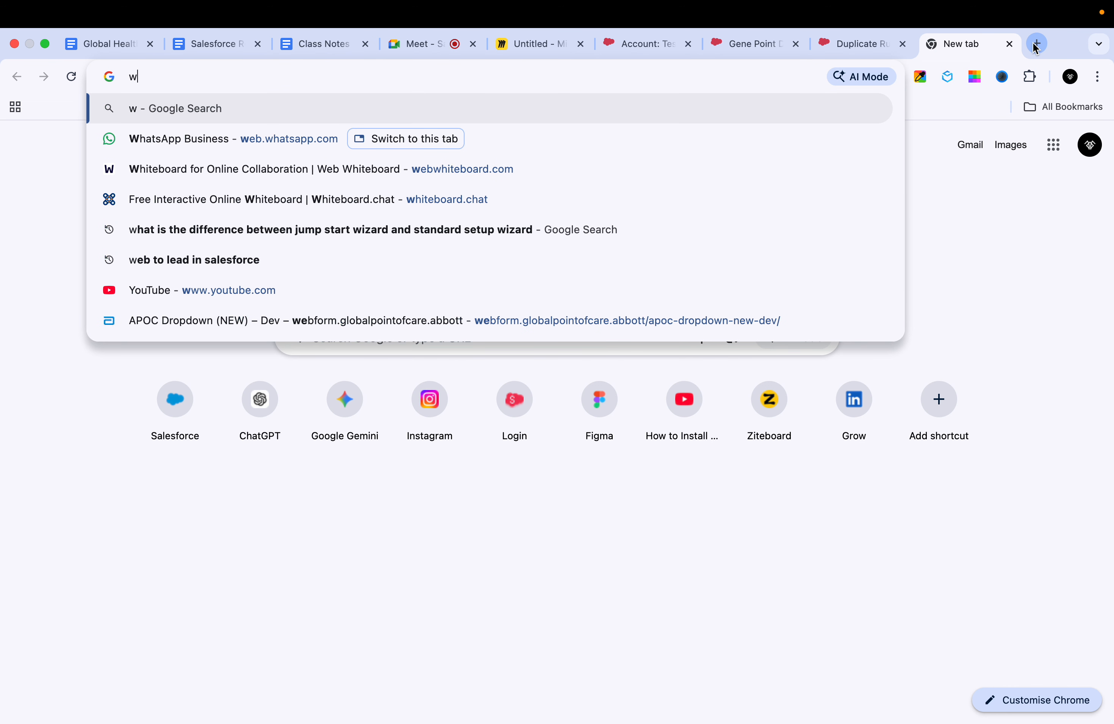
type("here we ca")
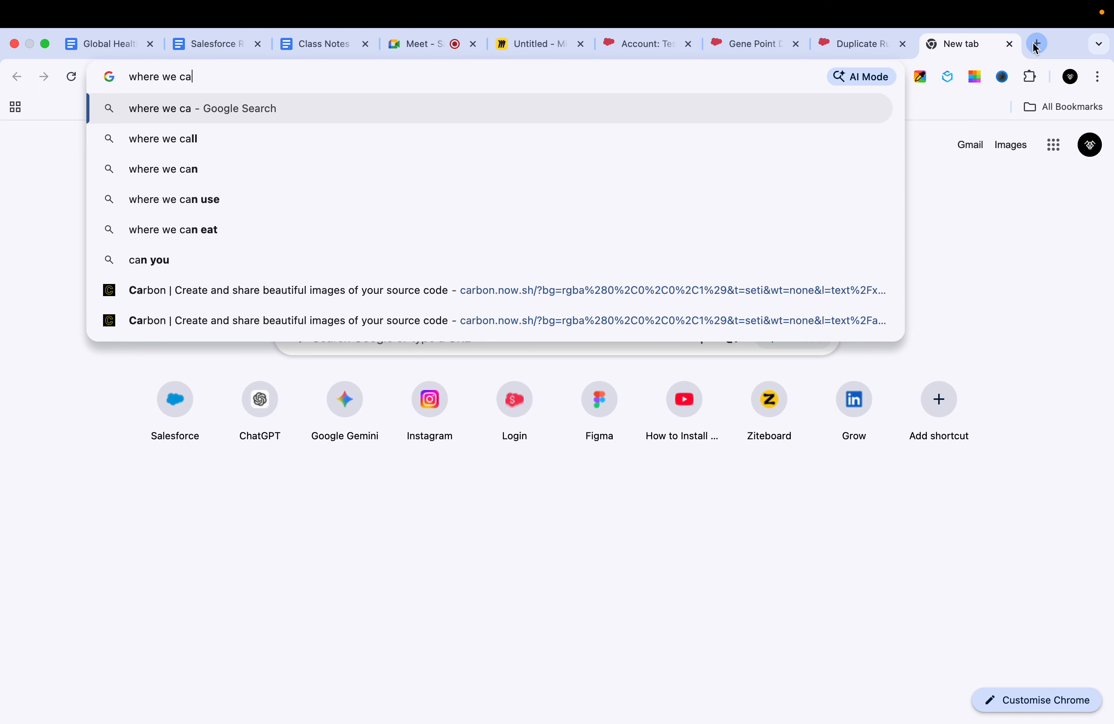
type("n find the d")
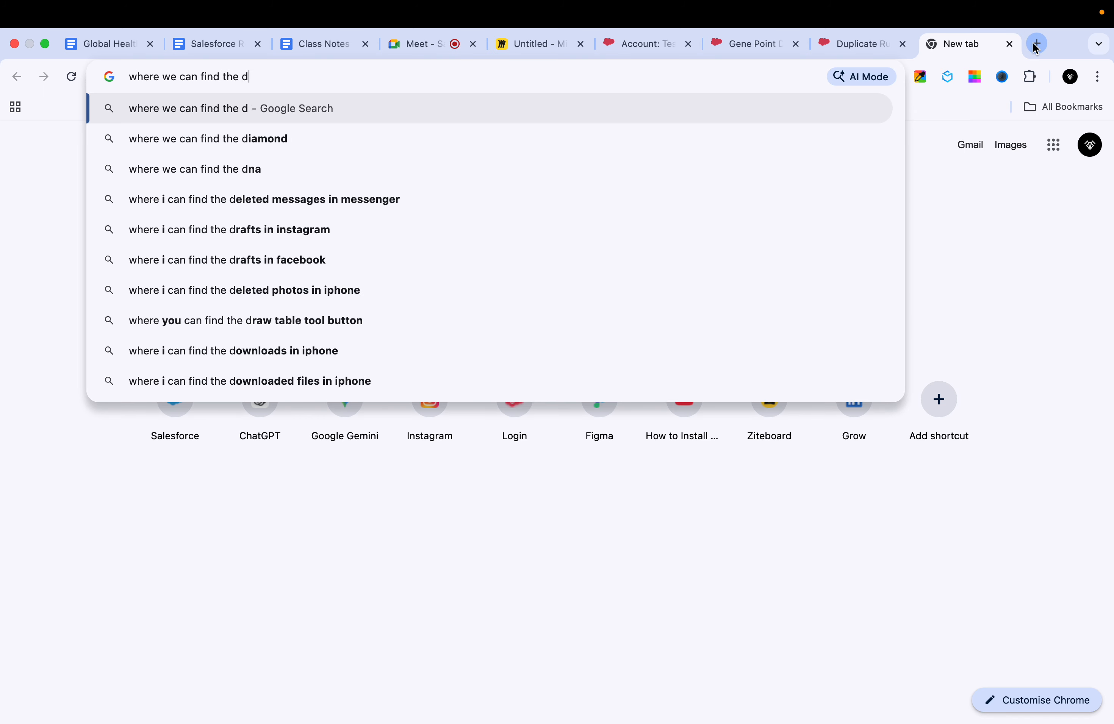
key("BackSpace")
type("merge in clasin")
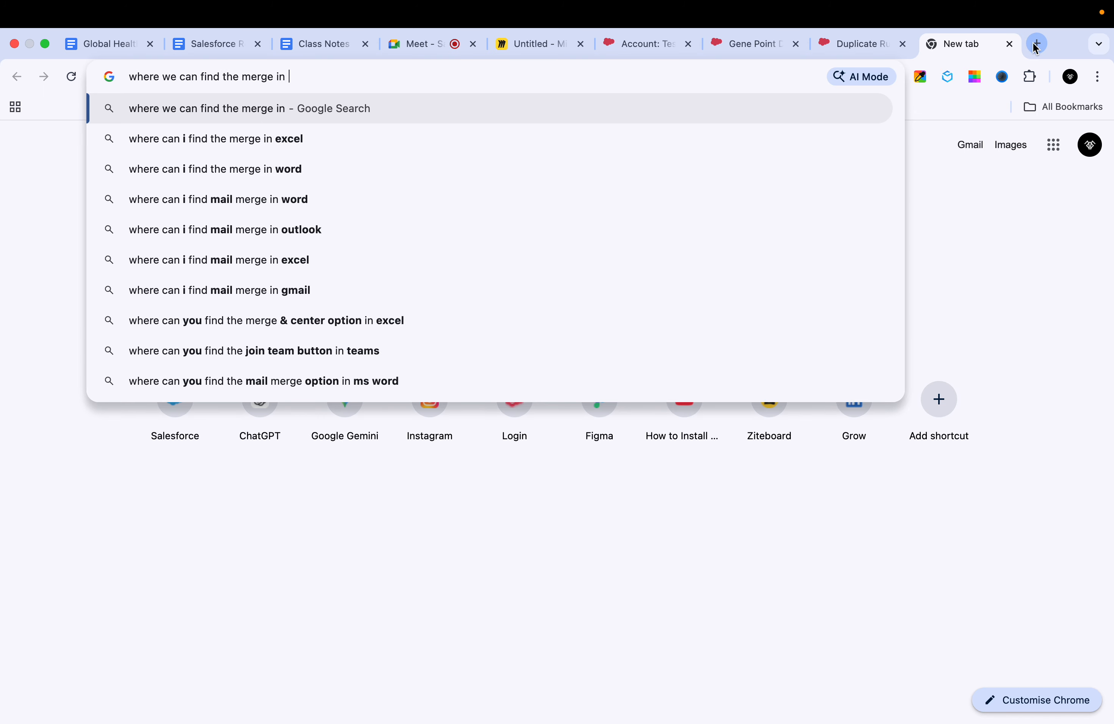
key("BackSpace")
key("BackSpace")
type("si")
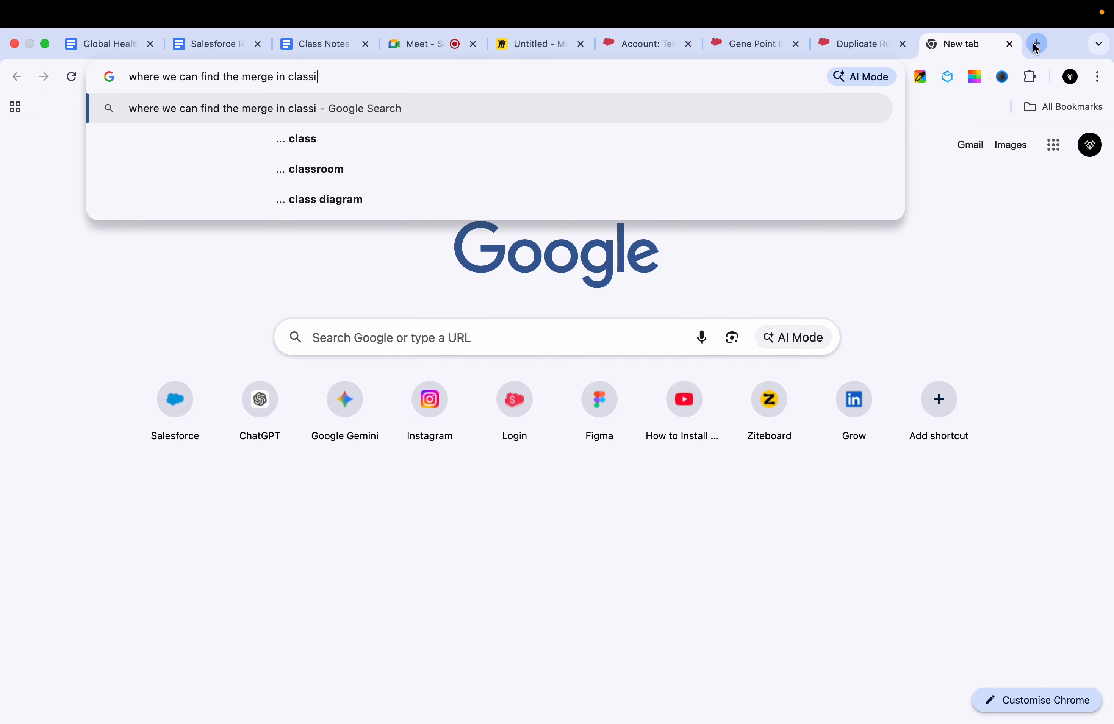
type("c salesforce")
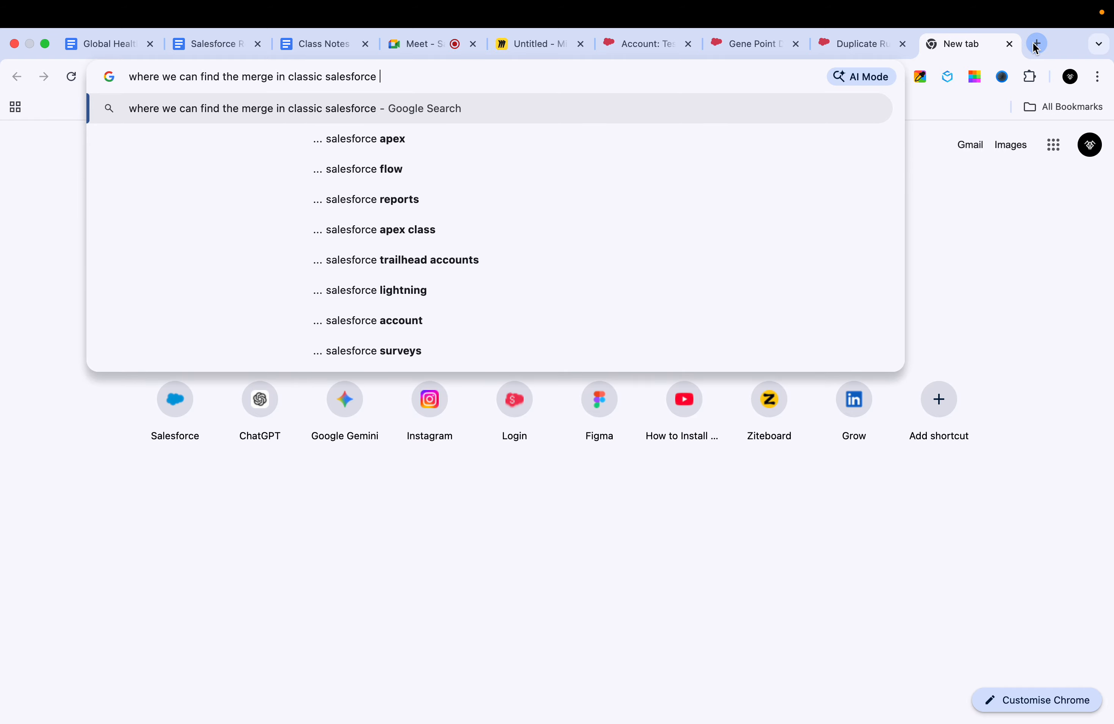
key("Return")
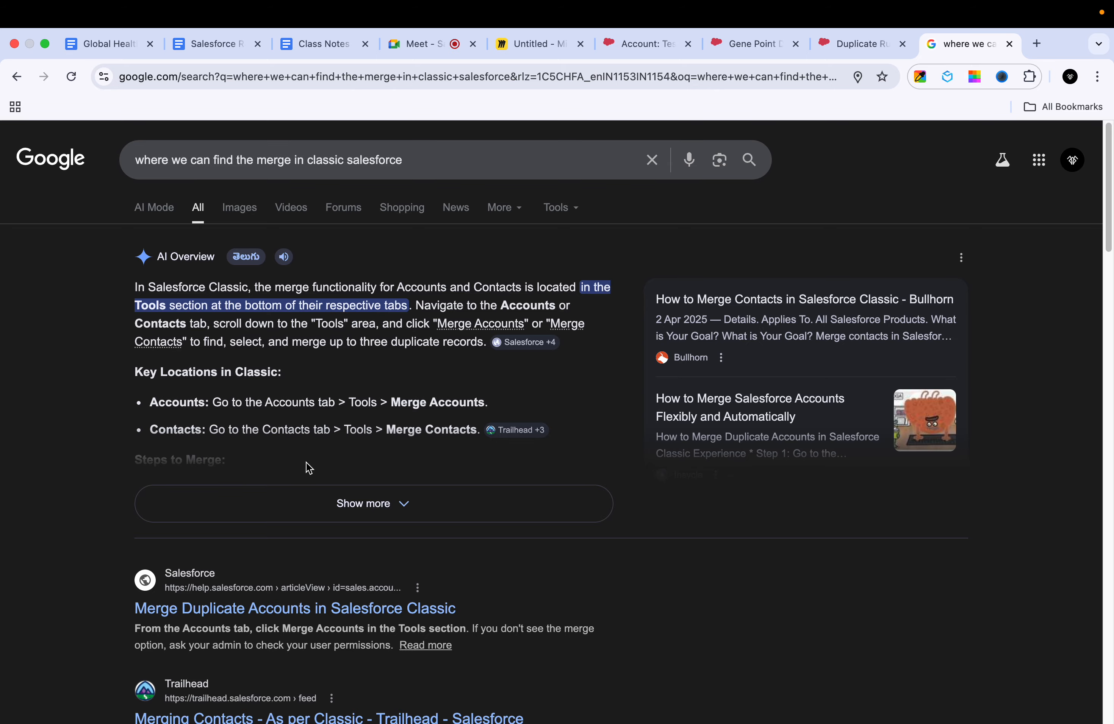
left_click(301, 502)
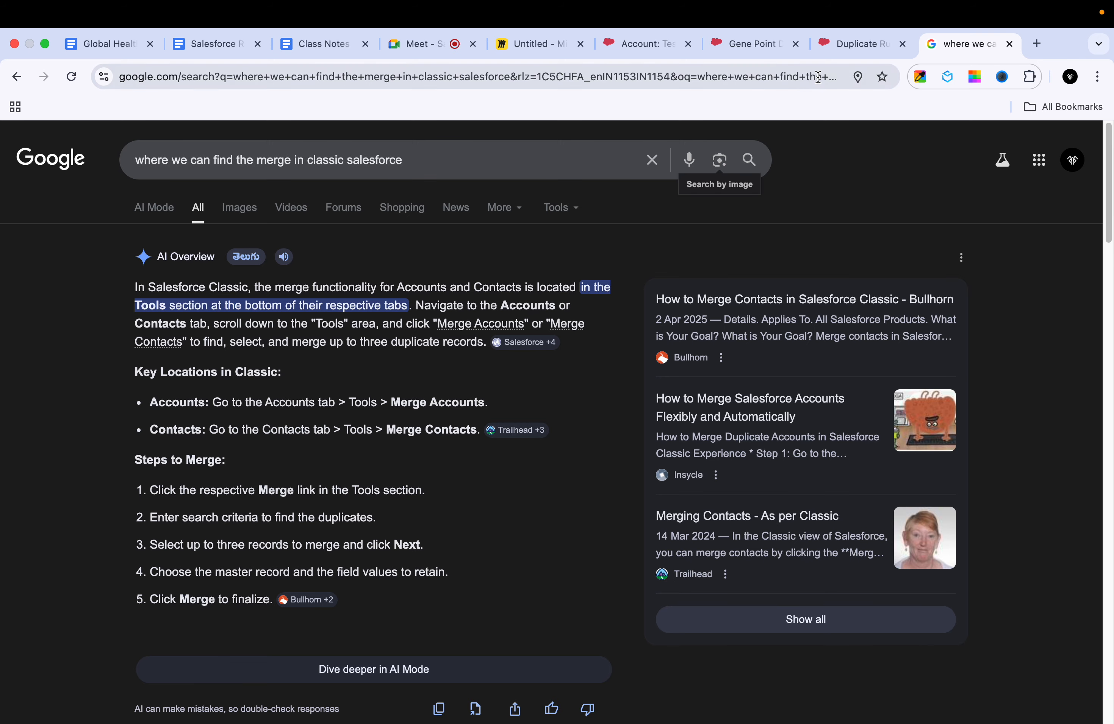
Step: Return to the Test Account RTF 2 page in Salesforce Classic and check the All Tabs list and the account's sections for merge tools
left_click(749, 35)
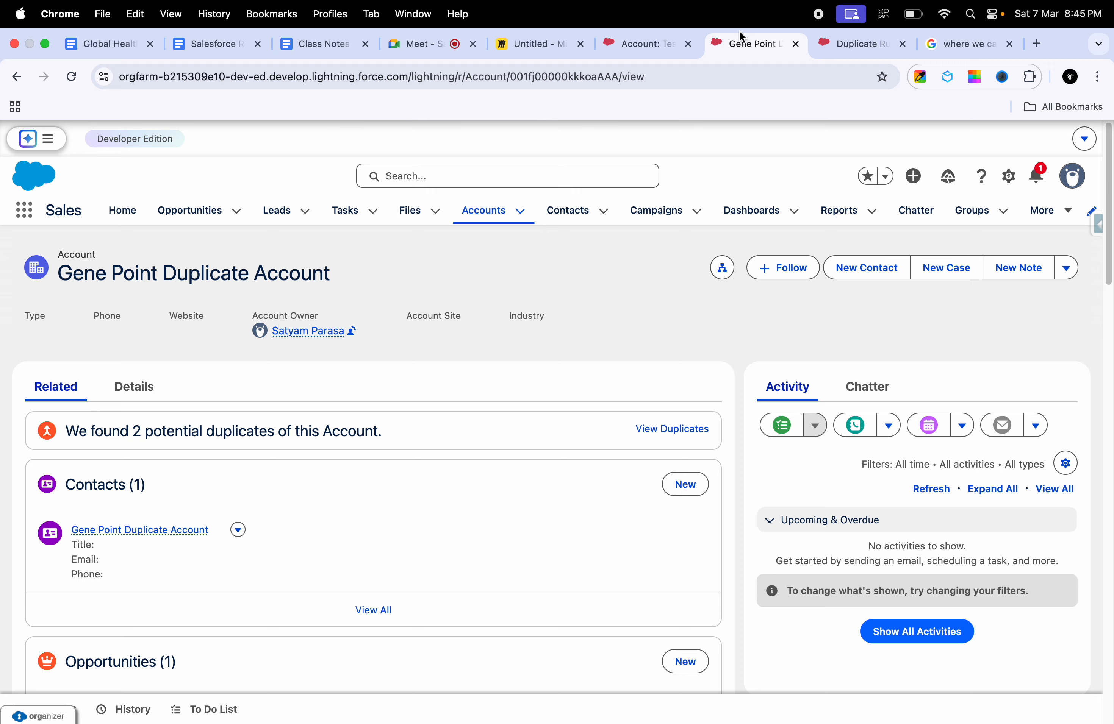
left_click(632, 42)
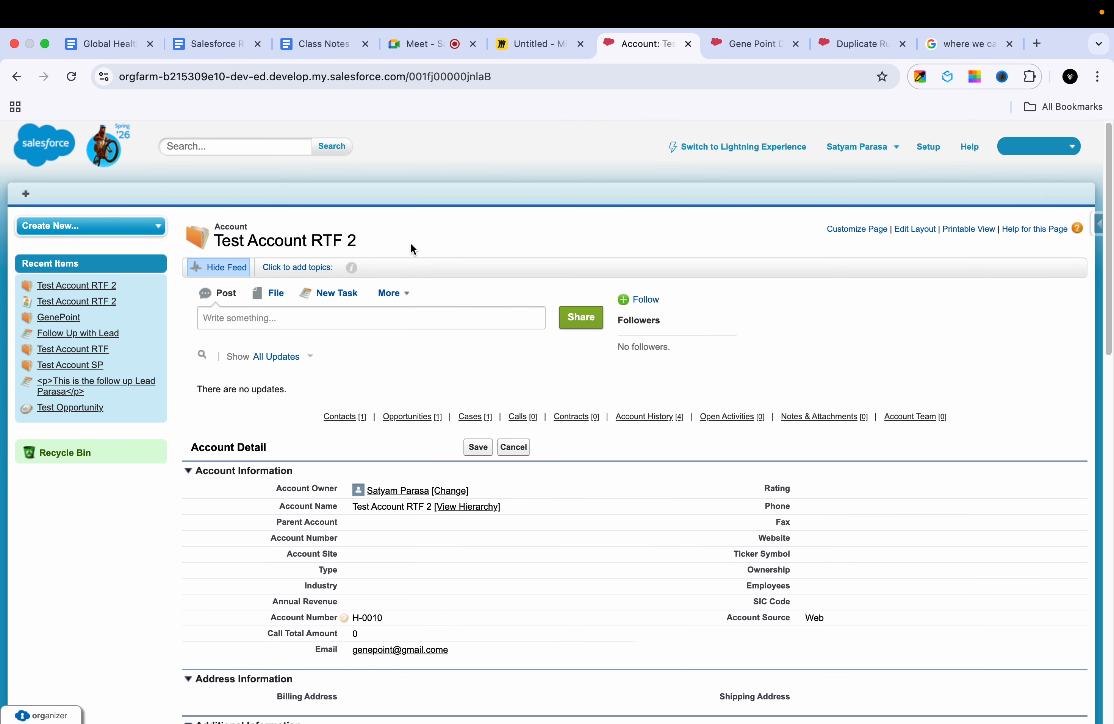
left_click(28, 195)
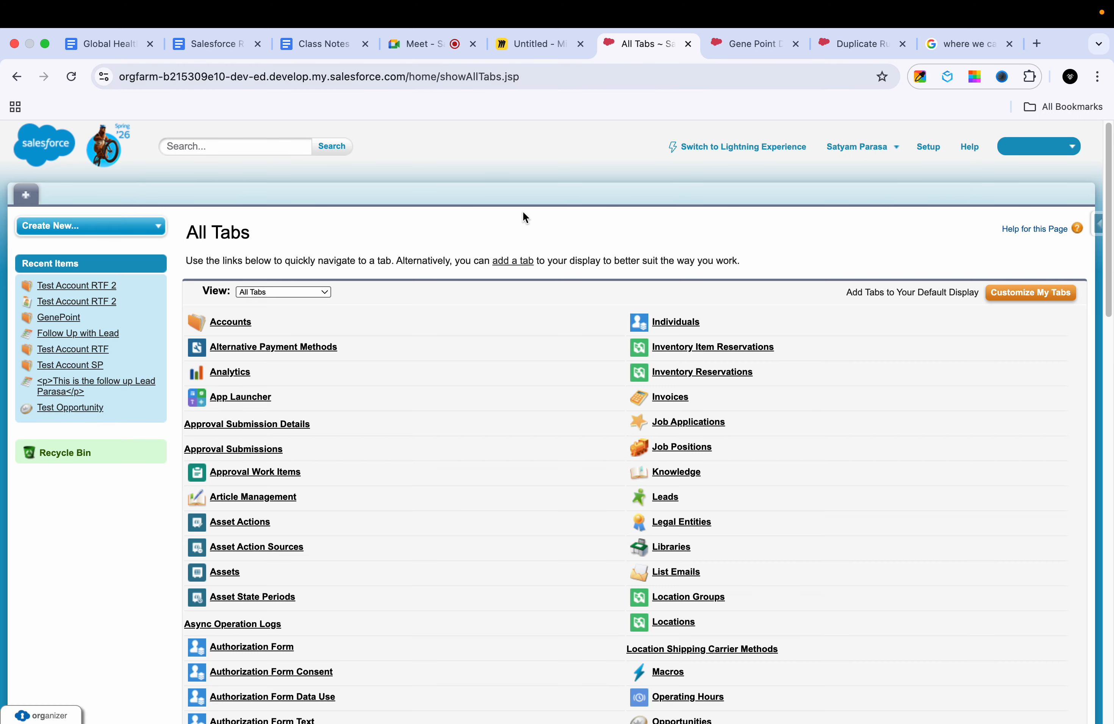
left_click(16, 78)
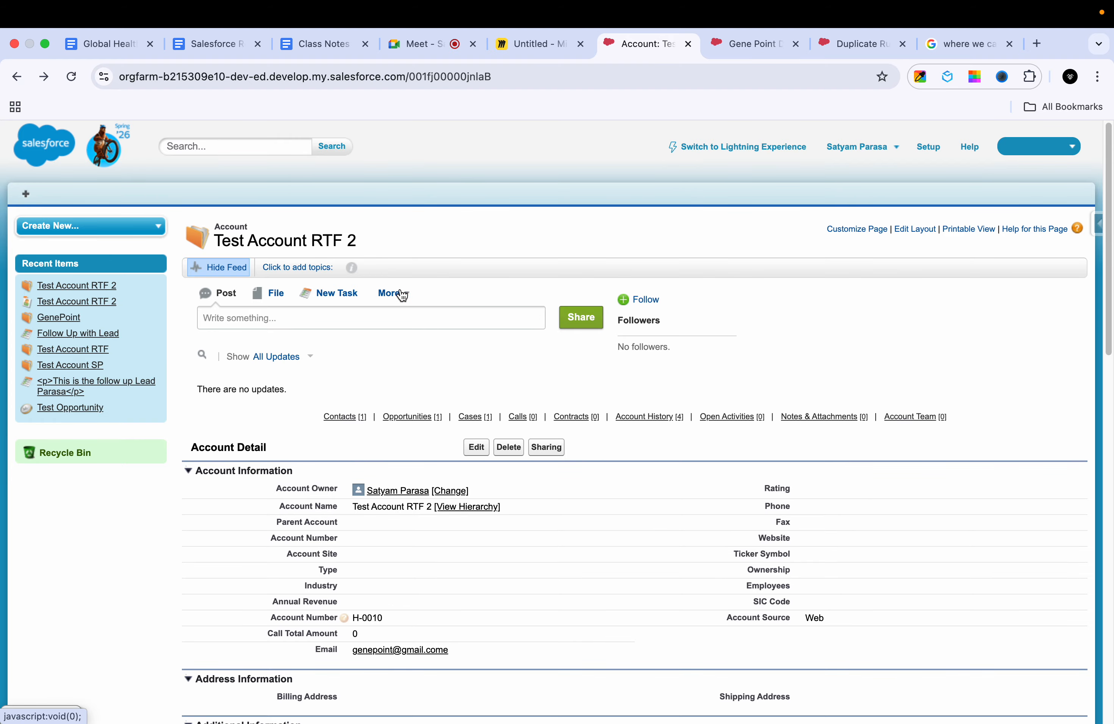
scroll(390, 387, "down", 15)
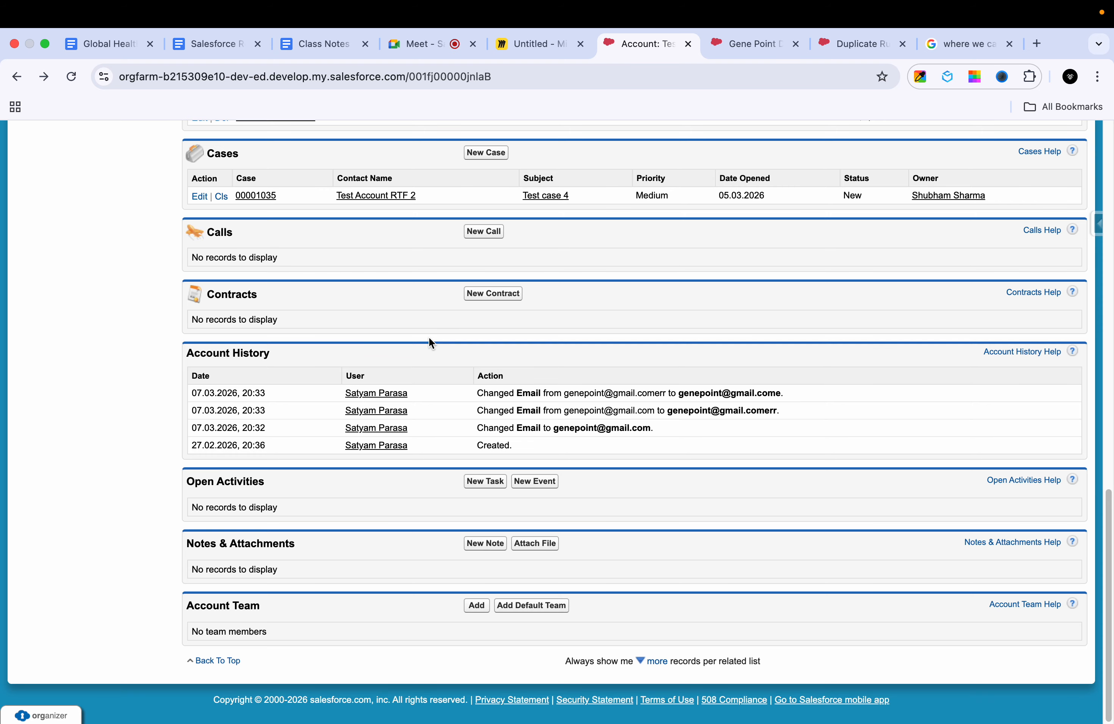
scroll(429, 342, "up", 10)
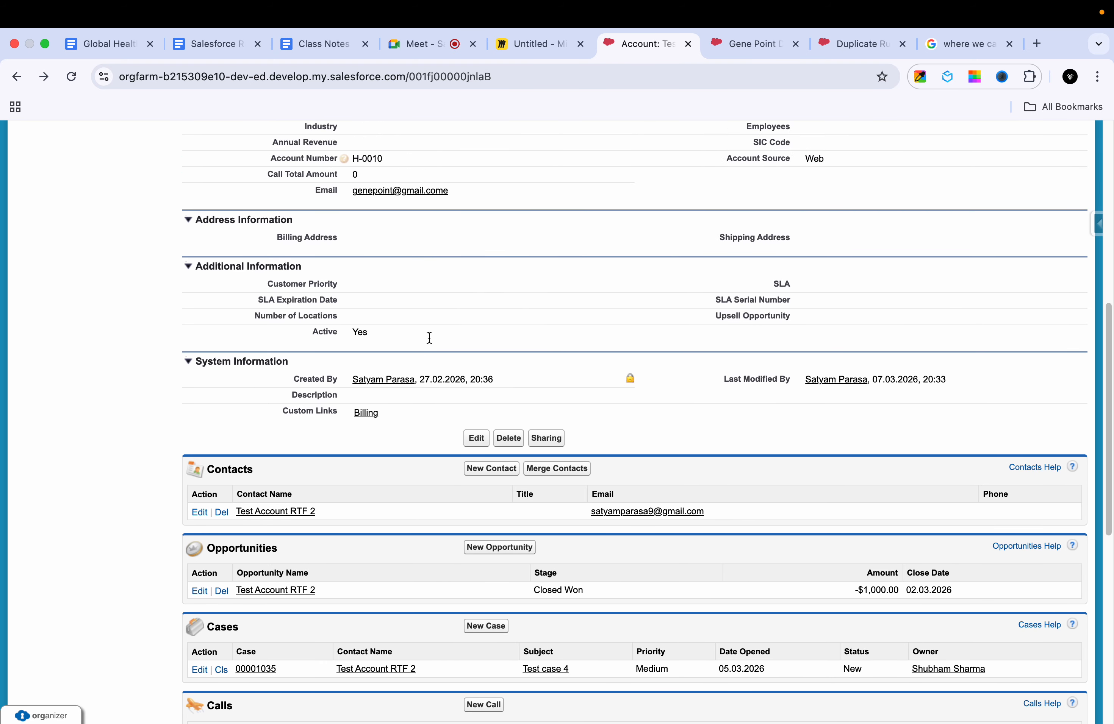
scroll(429, 338, "up", 6)
scroll(428, 337, "up", 3)
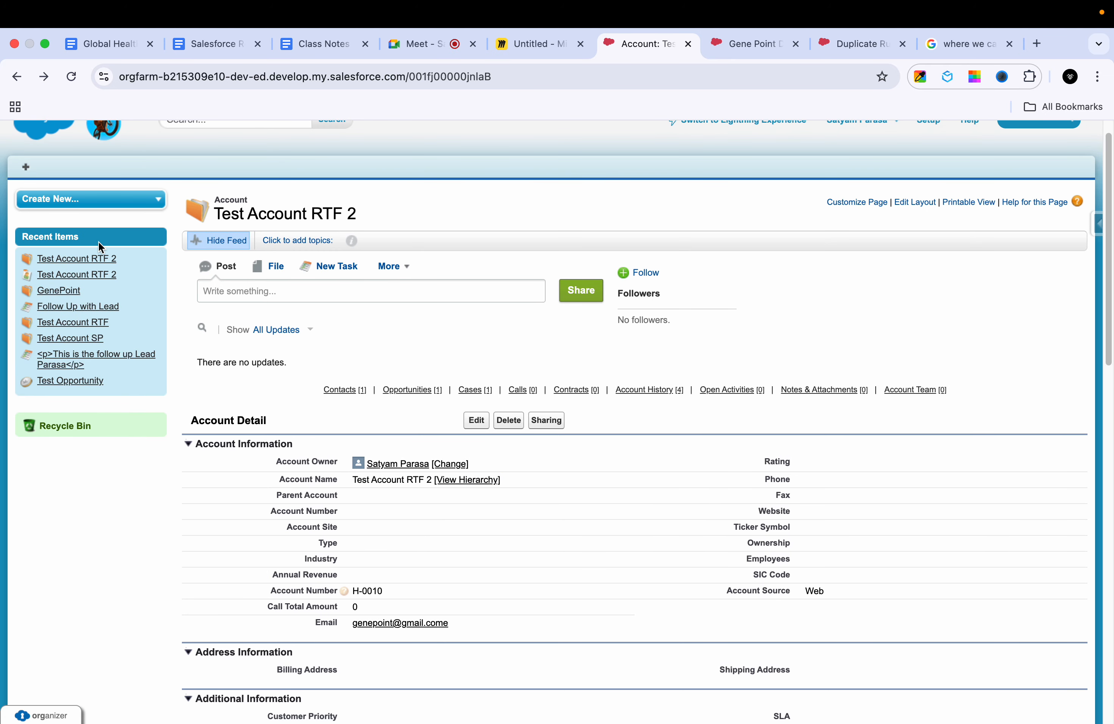
Step: Browse the Google image results and read the Salesforce Help article on merging duplicate accounts in Salesforce Classic
left_click(969, 44)
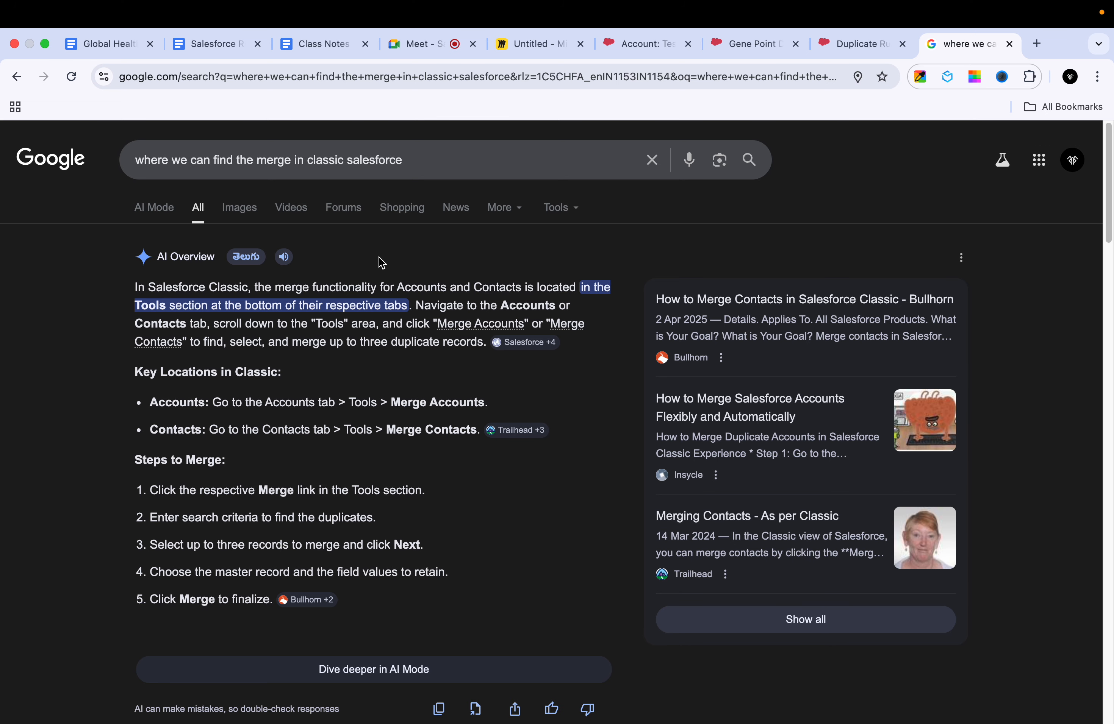
left_click(242, 227)
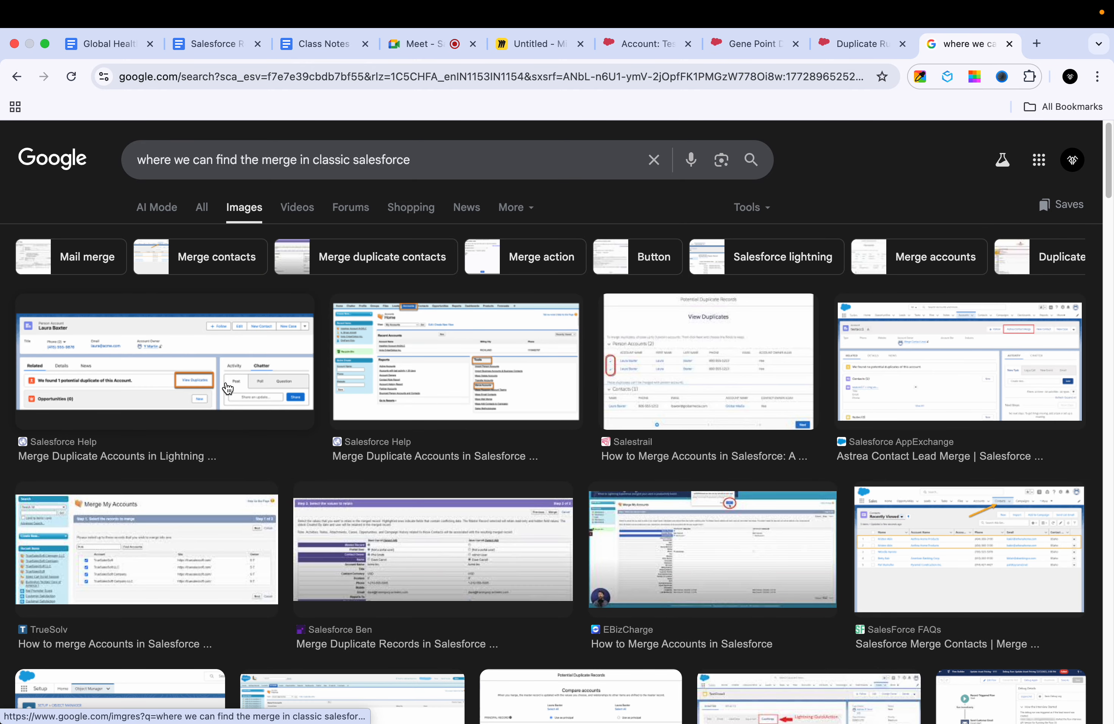
left_click(217, 387)
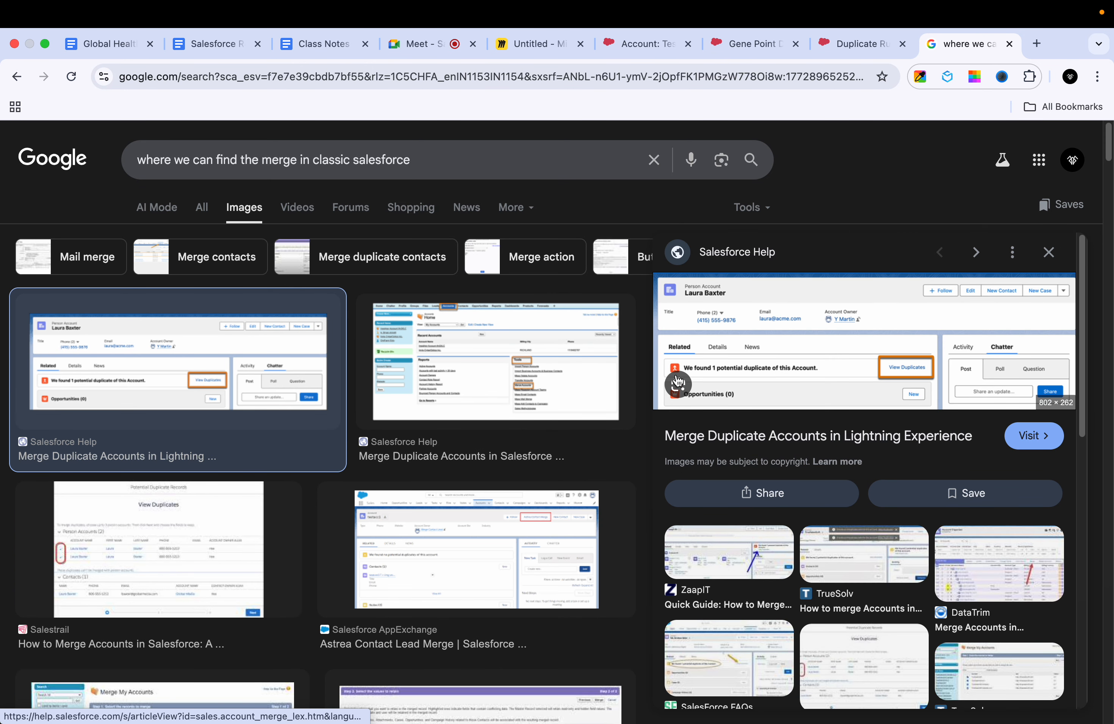
left_click(530, 380)
left_click(855, 374)
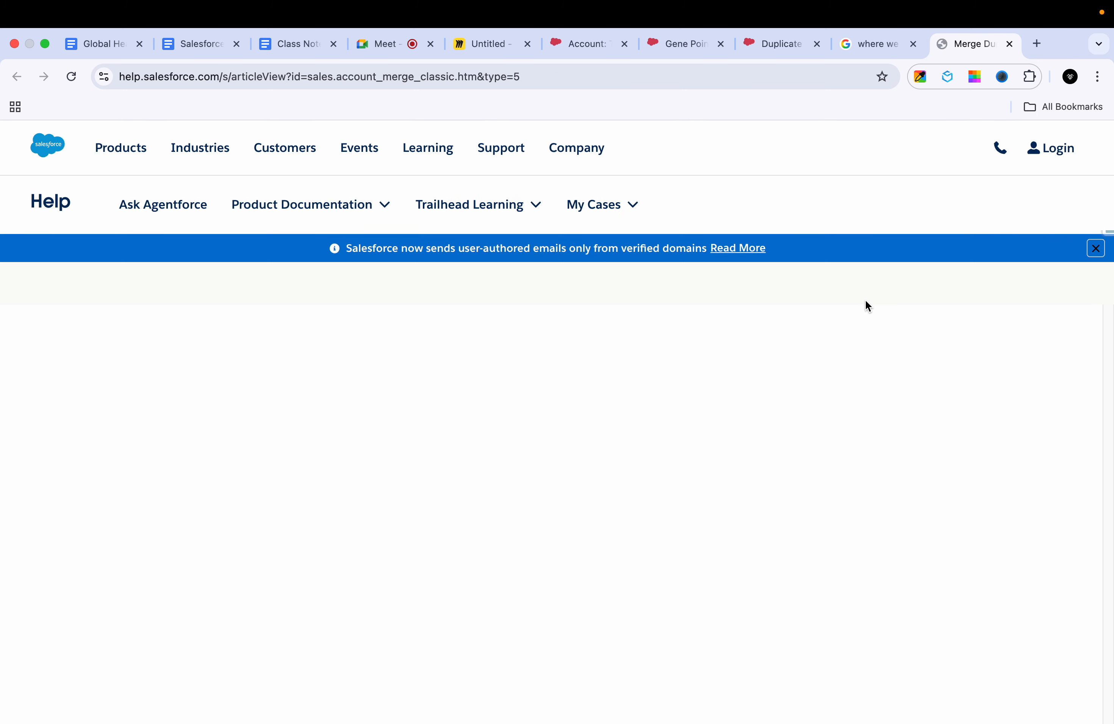
scroll(688, 589, "down", 10)
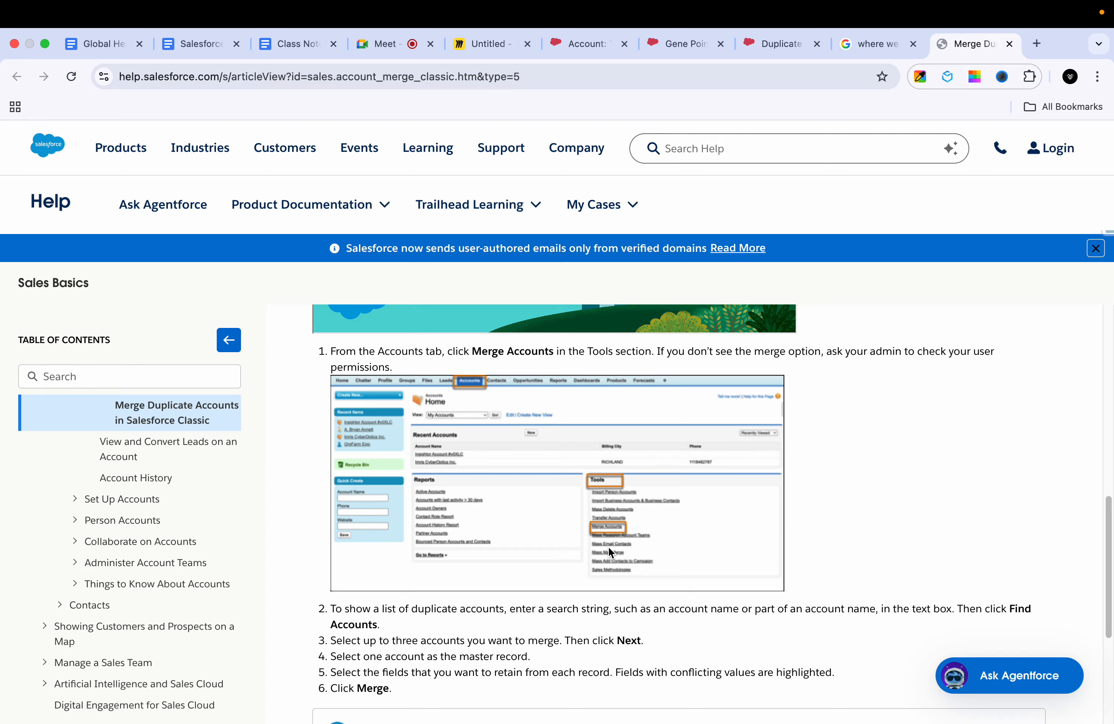
Step: Go back to Salesforce Classic, switch to the All Tabs app and look through its home page
left_click(779, 43)
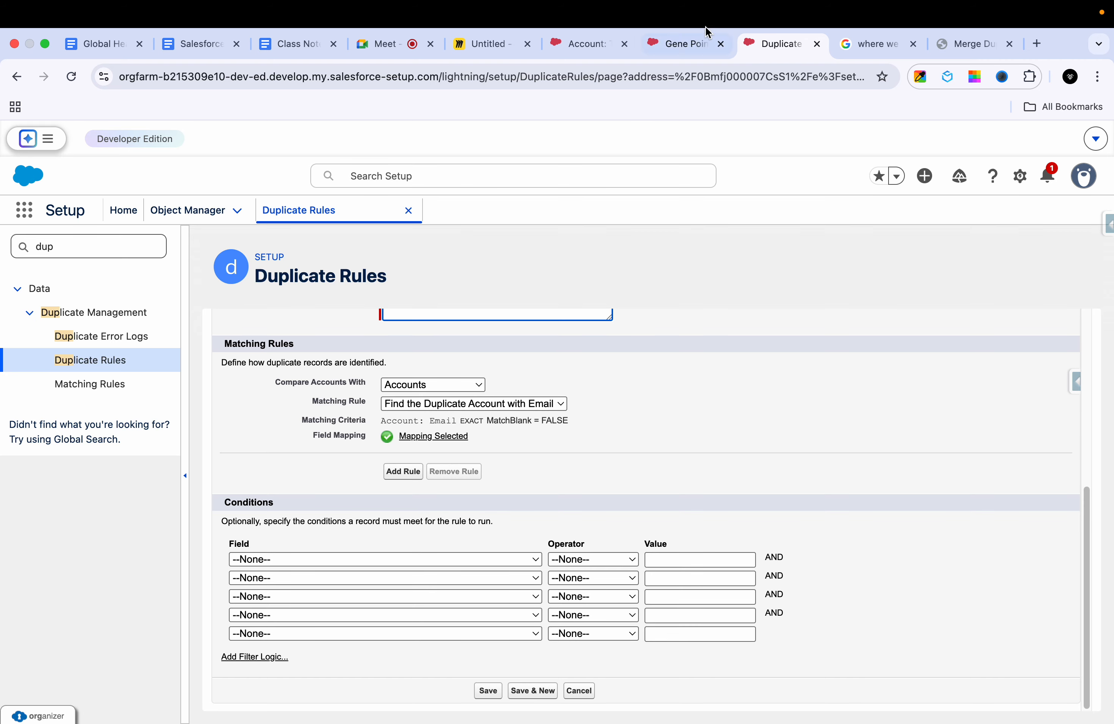
left_click(612, 51)
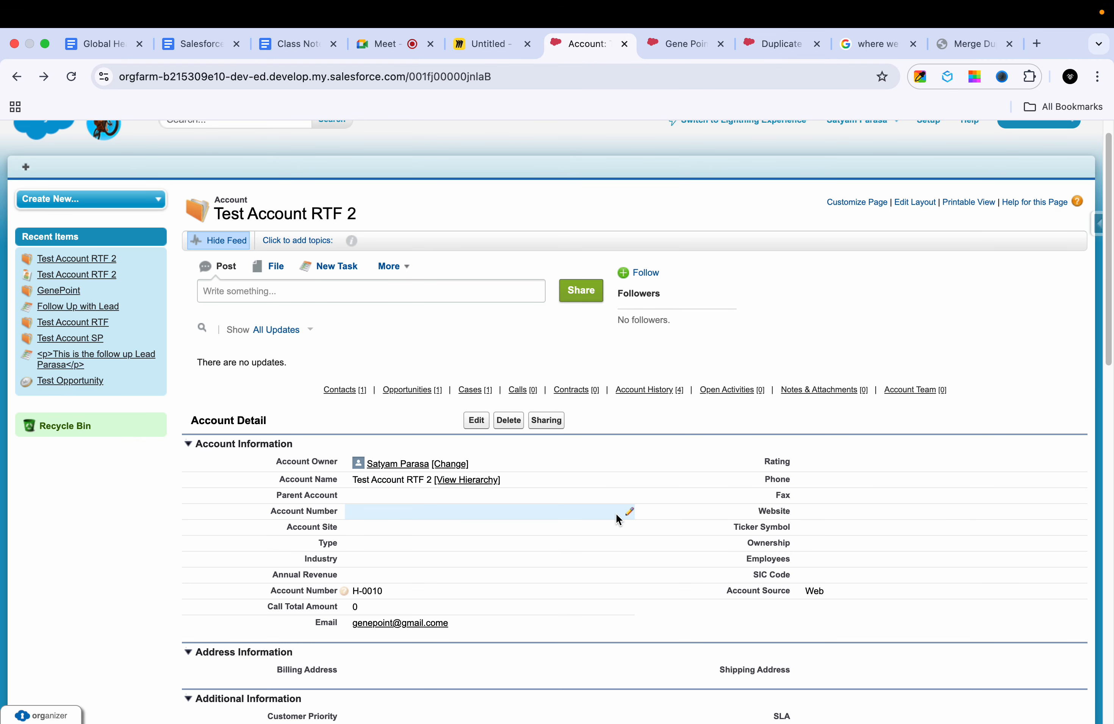
scroll(324, 268, "up", 1)
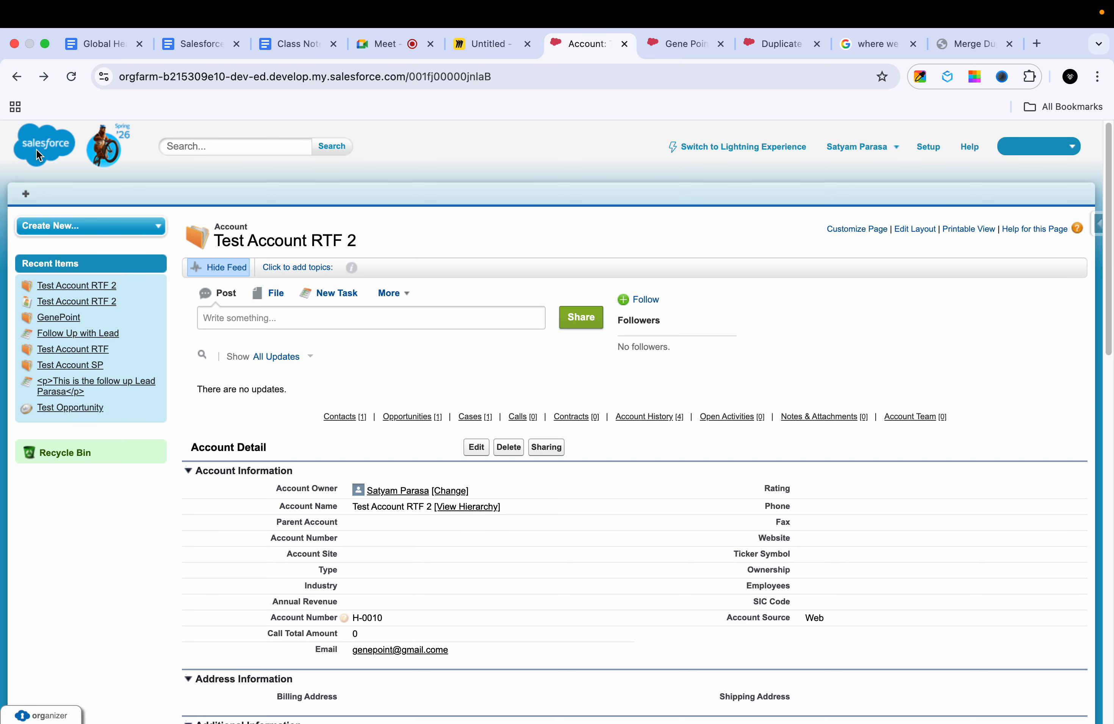
left_click(1046, 147)
left_click(993, 192)
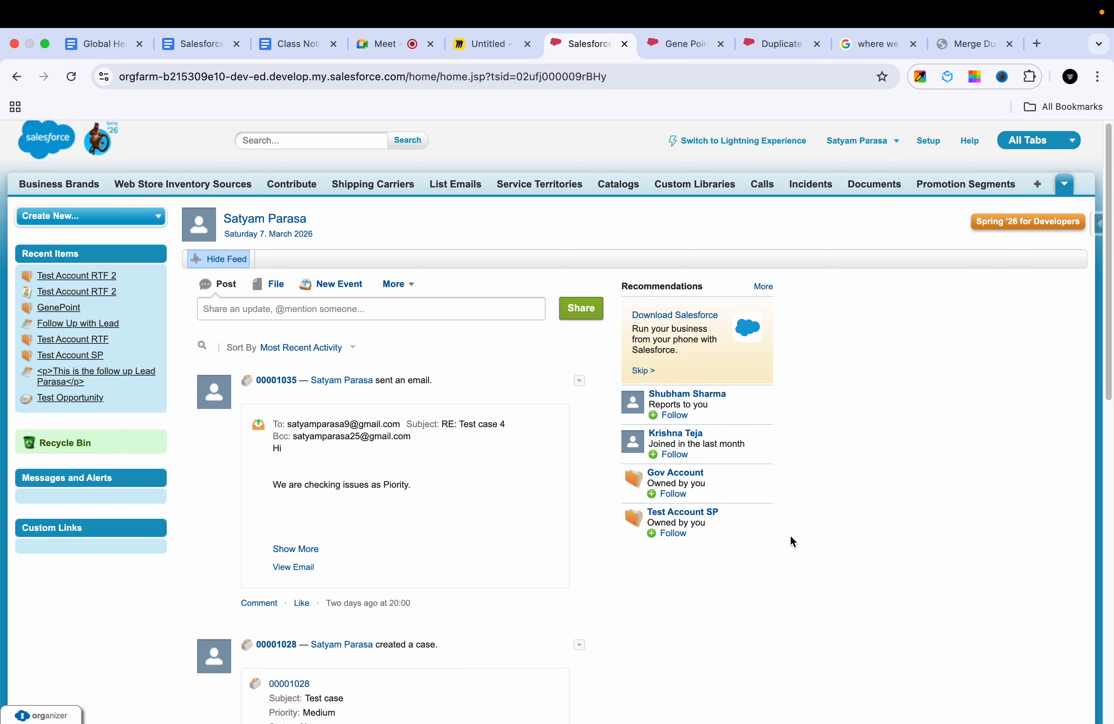
scroll(797, 526, "down", 15)
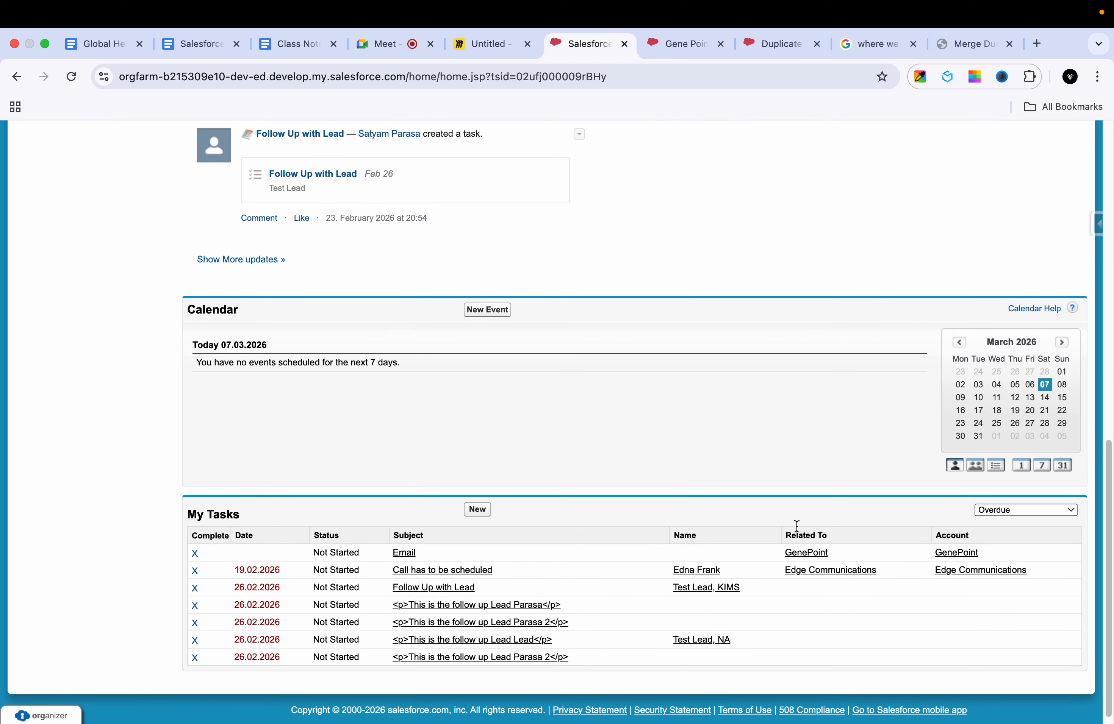
scroll(796, 525, "up", 12)
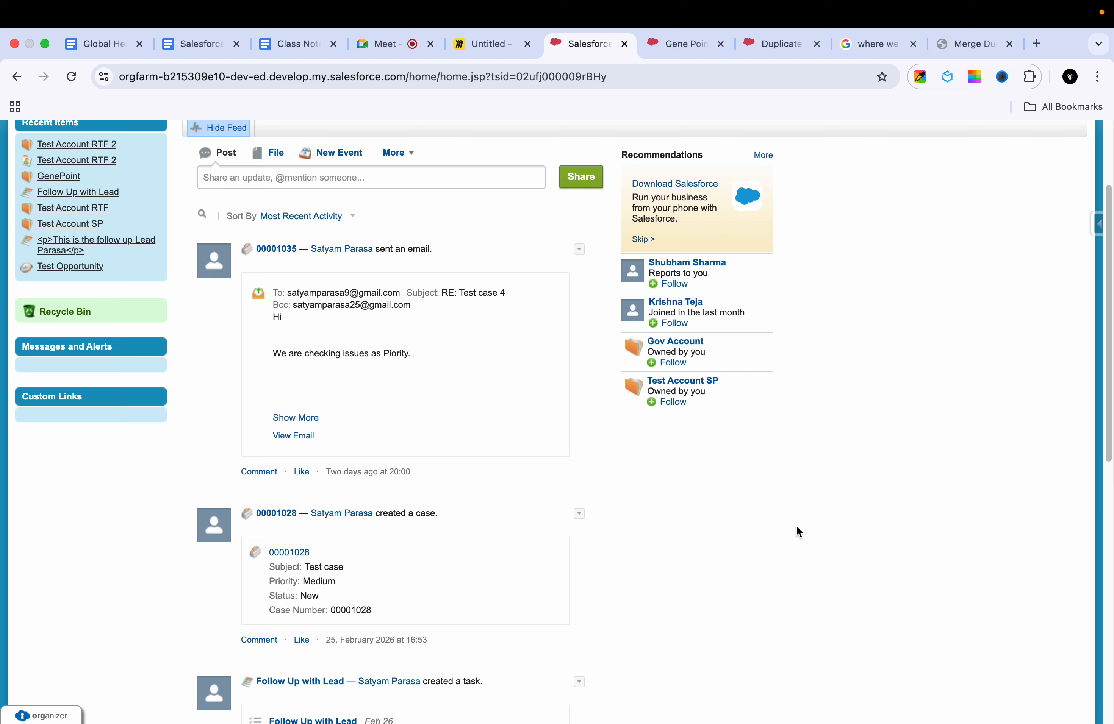
scroll(796, 525, "up", 3)
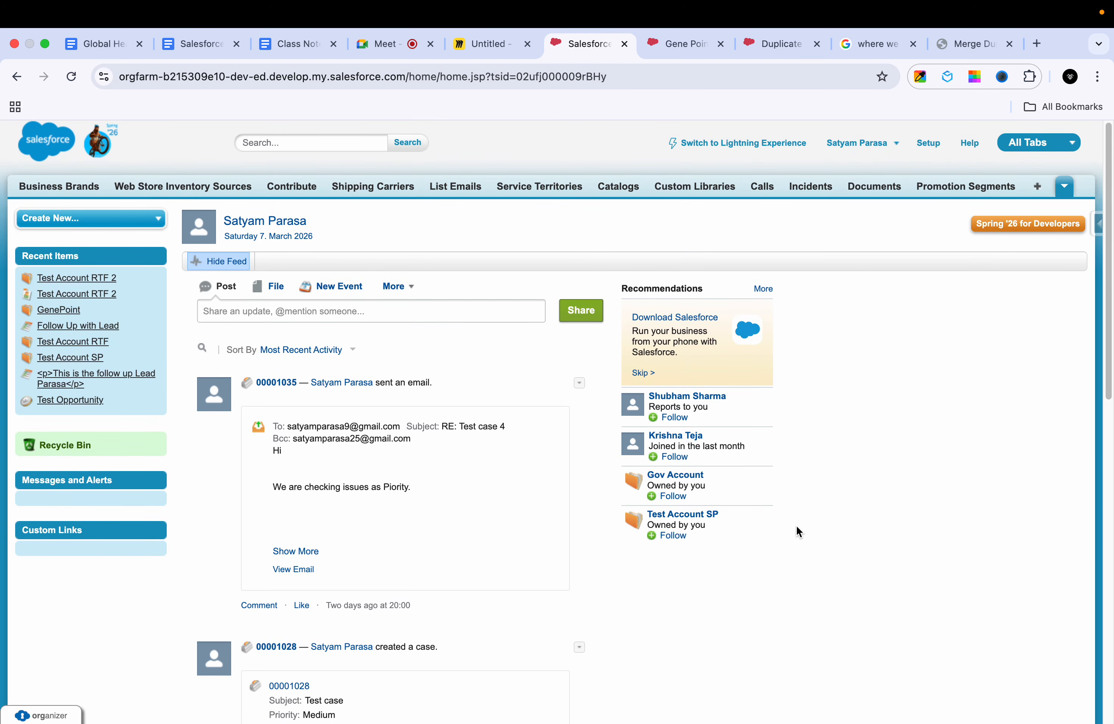
Step: Open the Accounts home page from the additional tabs and locate Merge Accounts in the Tools section
left_click(1065, 187)
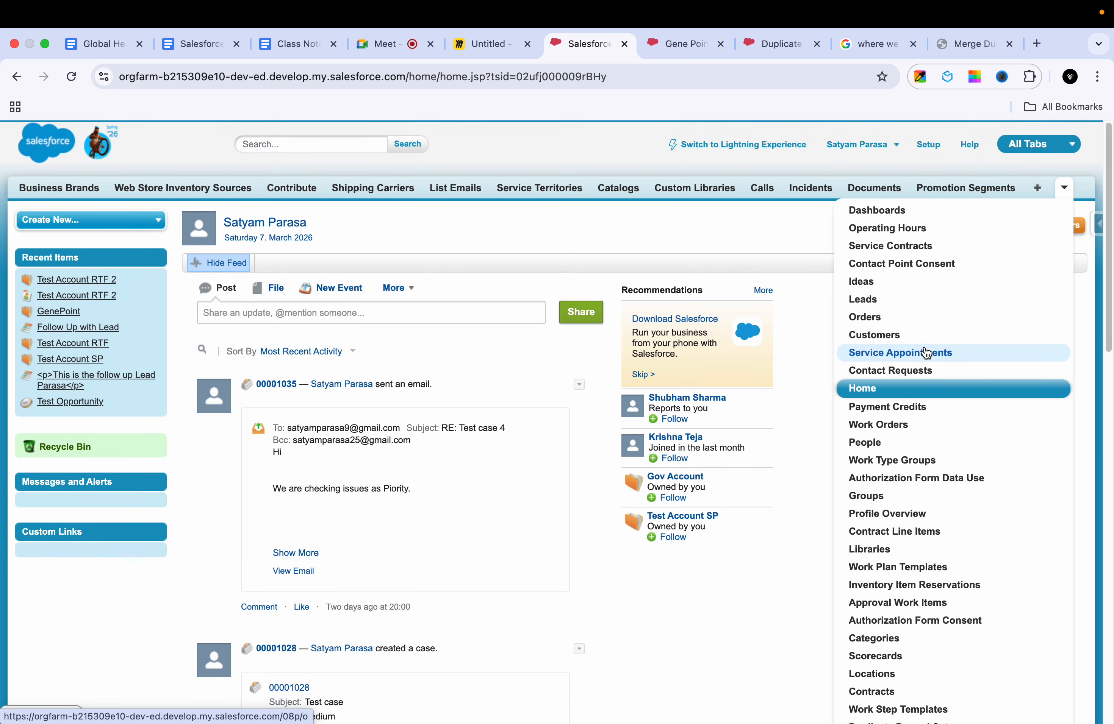
scroll(925, 333, "down", 10)
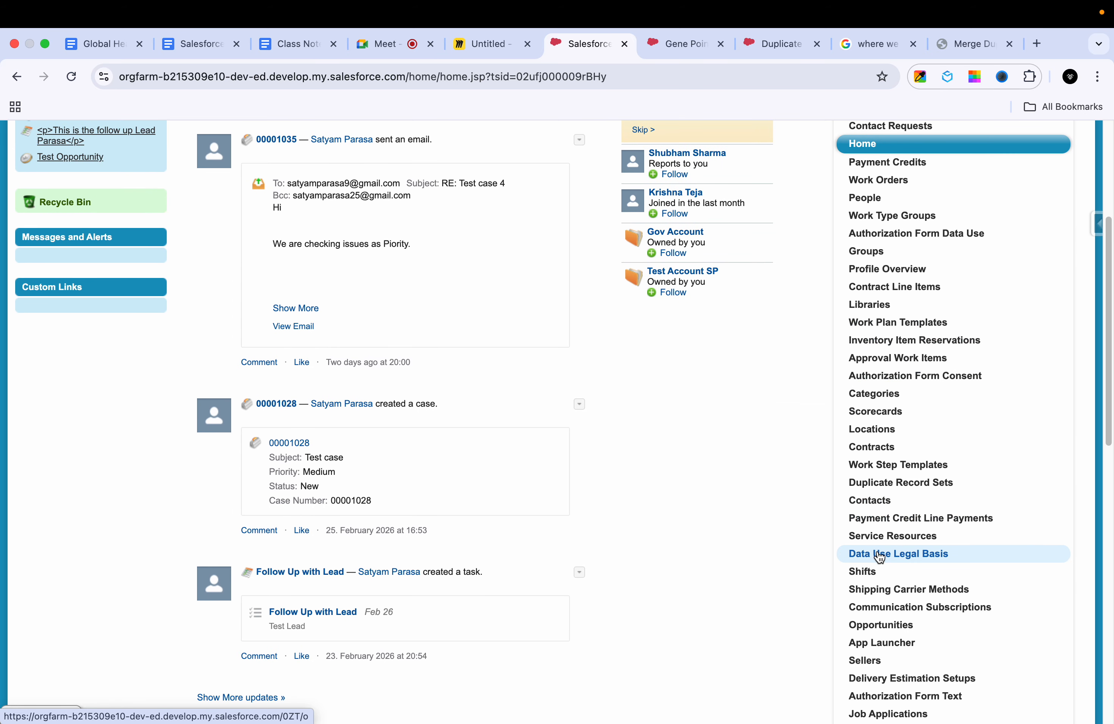
scroll(879, 557, "down", 12)
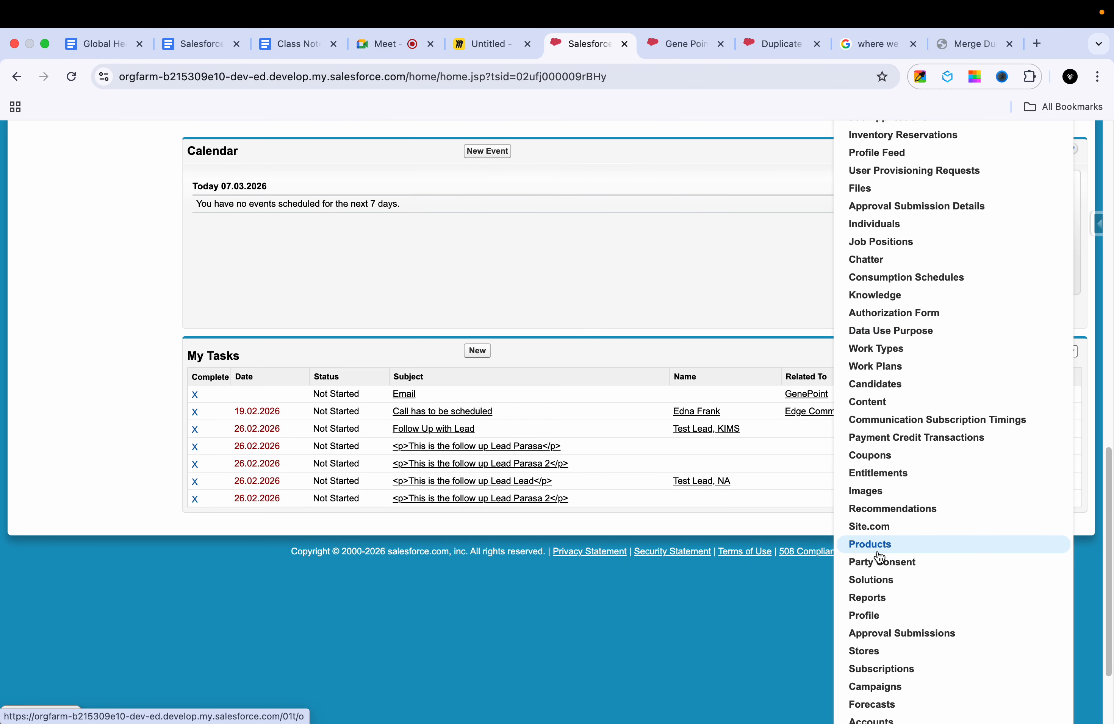
left_click(871, 606)
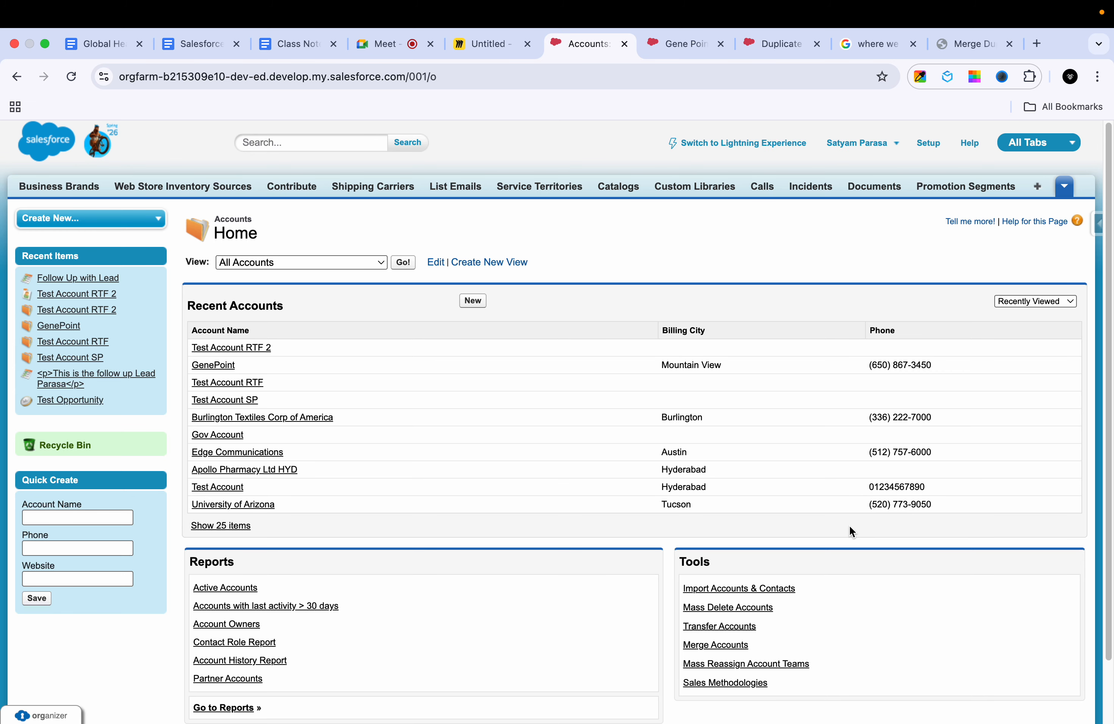
scroll(849, 528, "down", 3)
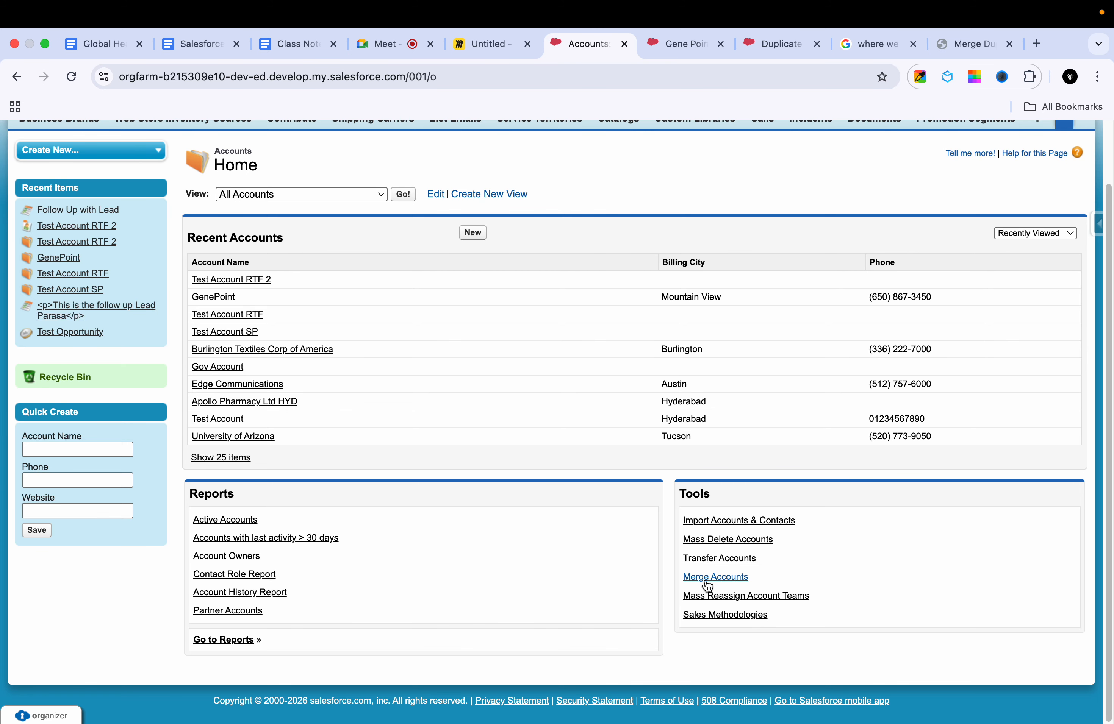
scroll(707, 586, "up", 3)
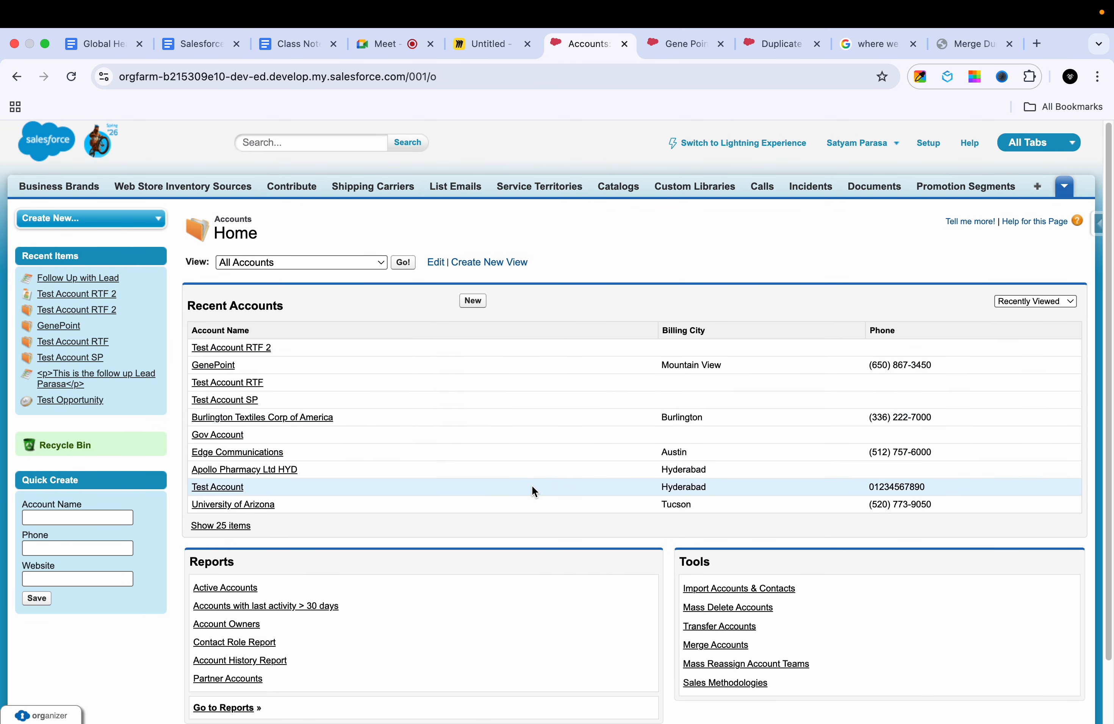
scroll(735, 571, "down", 3)
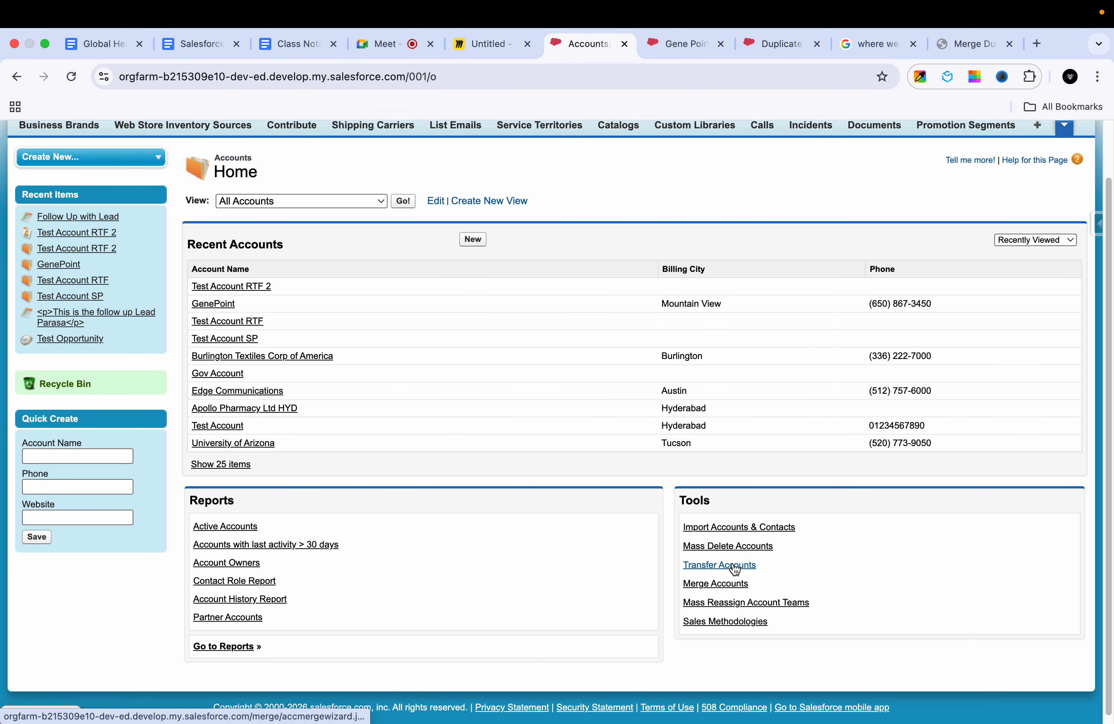
Step: Open the Merge Accounts tool, find accounts matching "gene" and try to continue with only GenePoint selected
left_click(707, 585)
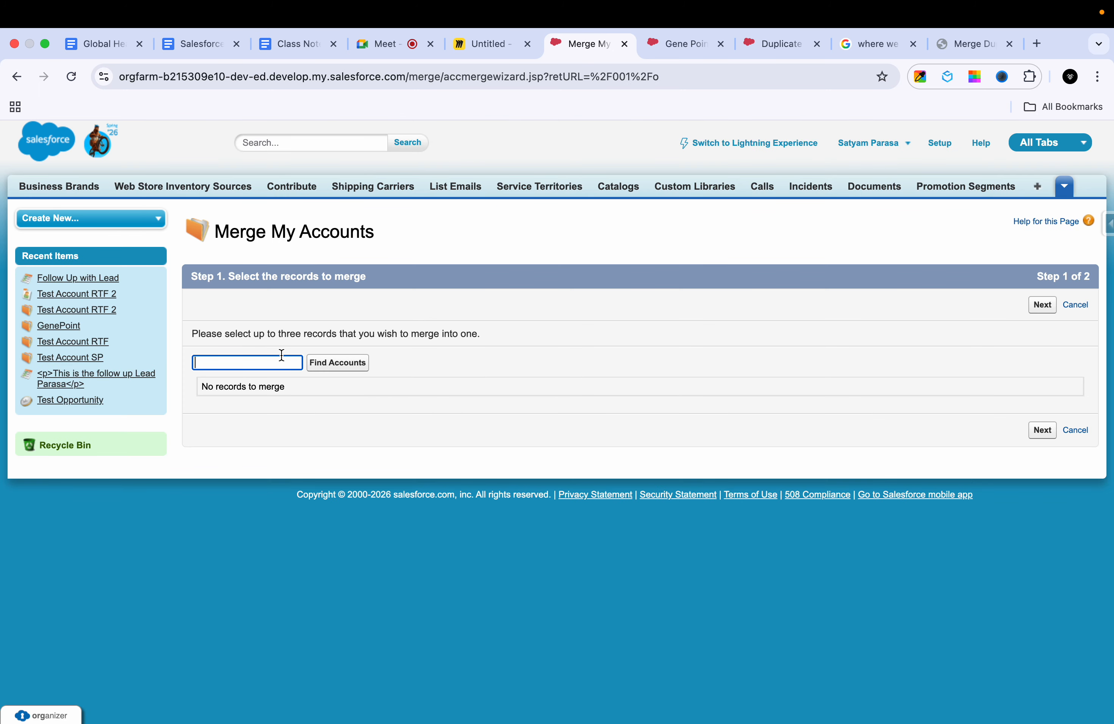
type("gene")
left_click(342, 363)
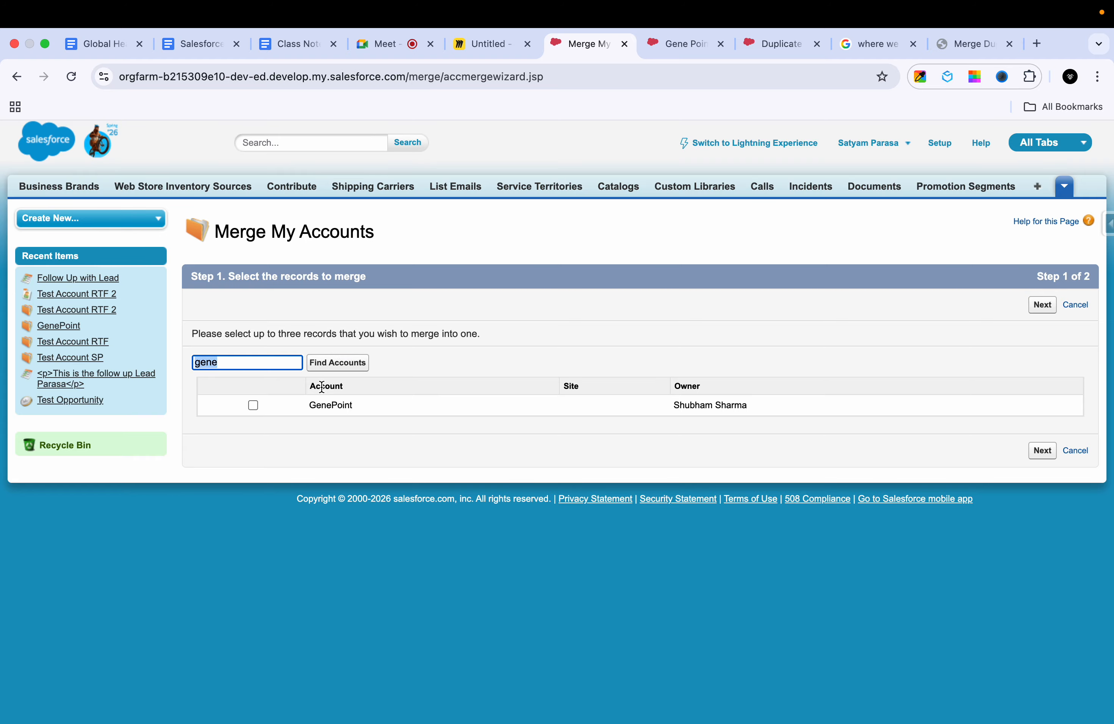
left_click(254, 405)
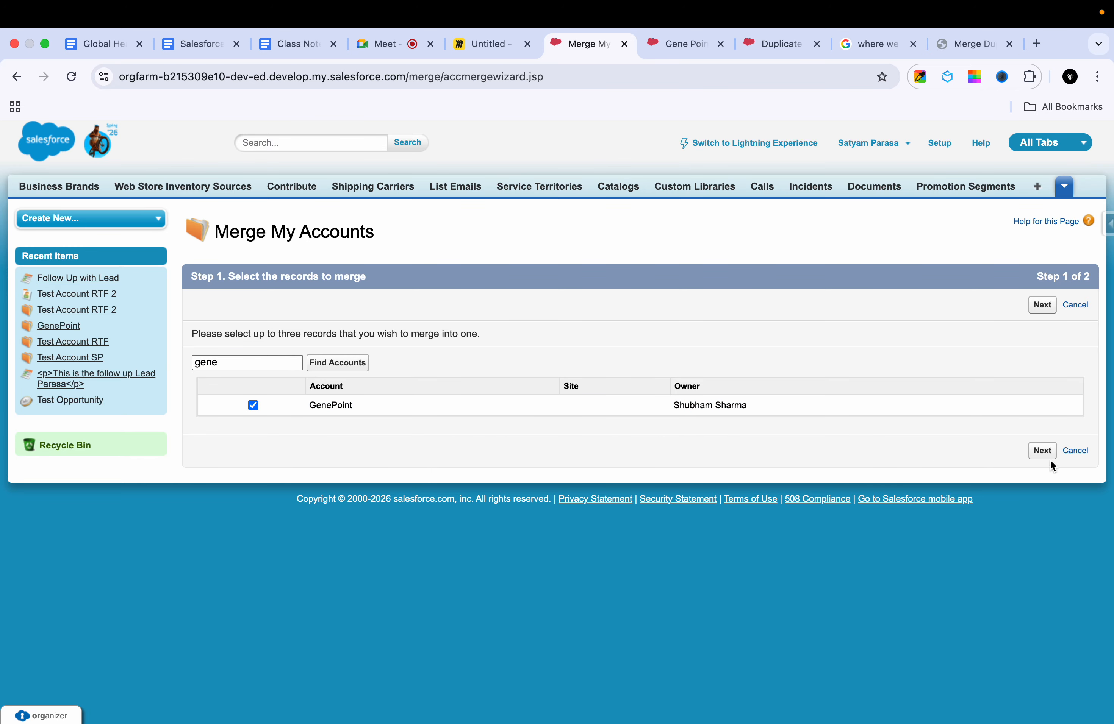
left_click(1042, 450)
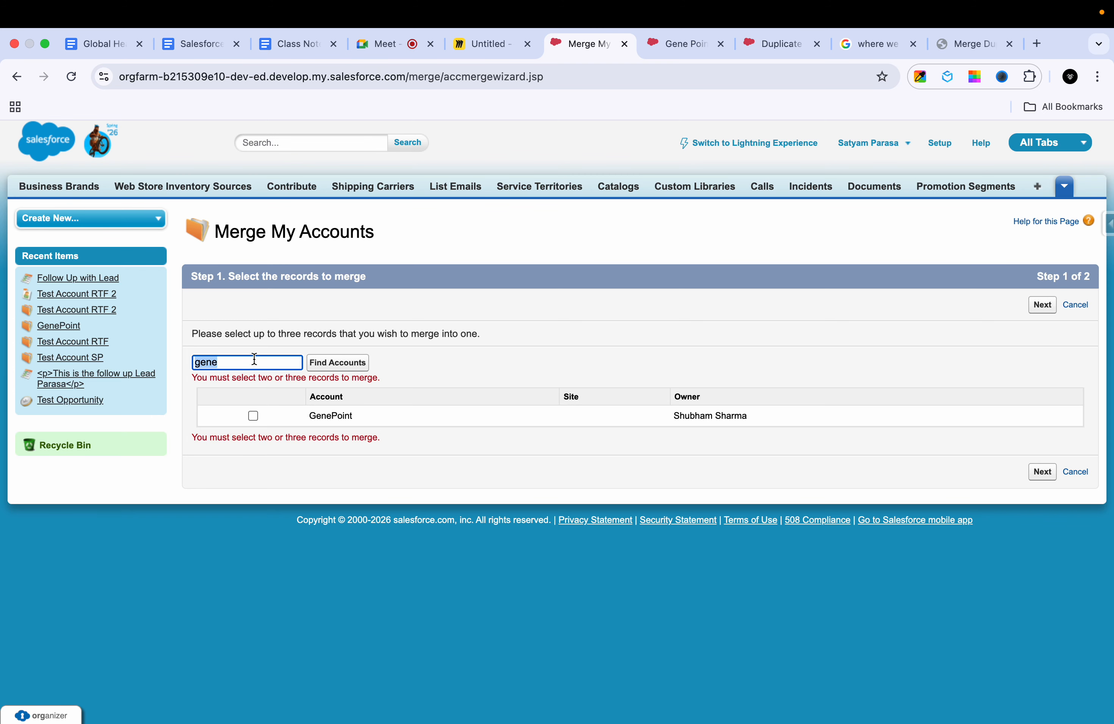
Step: Clear the account search, check the recently viewed accounts in Salesforce Lightning for duplicate candidates and return to the merge wizard
key("BackSpace")
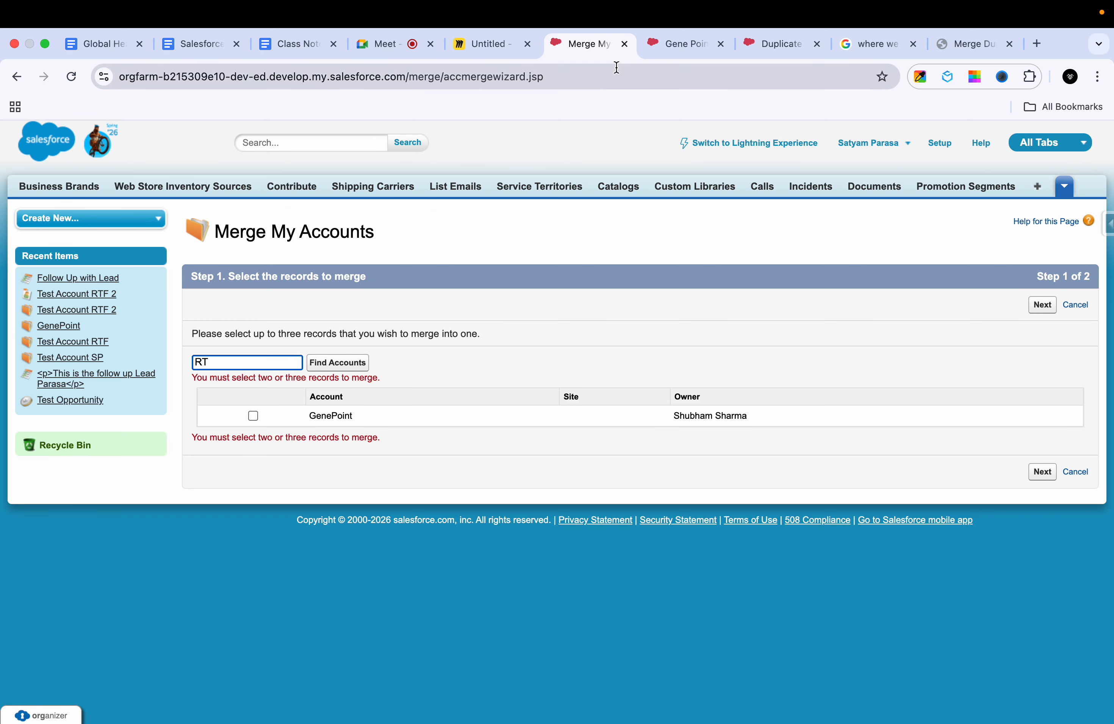
left_click(661, 46)
left_click(485, 218)
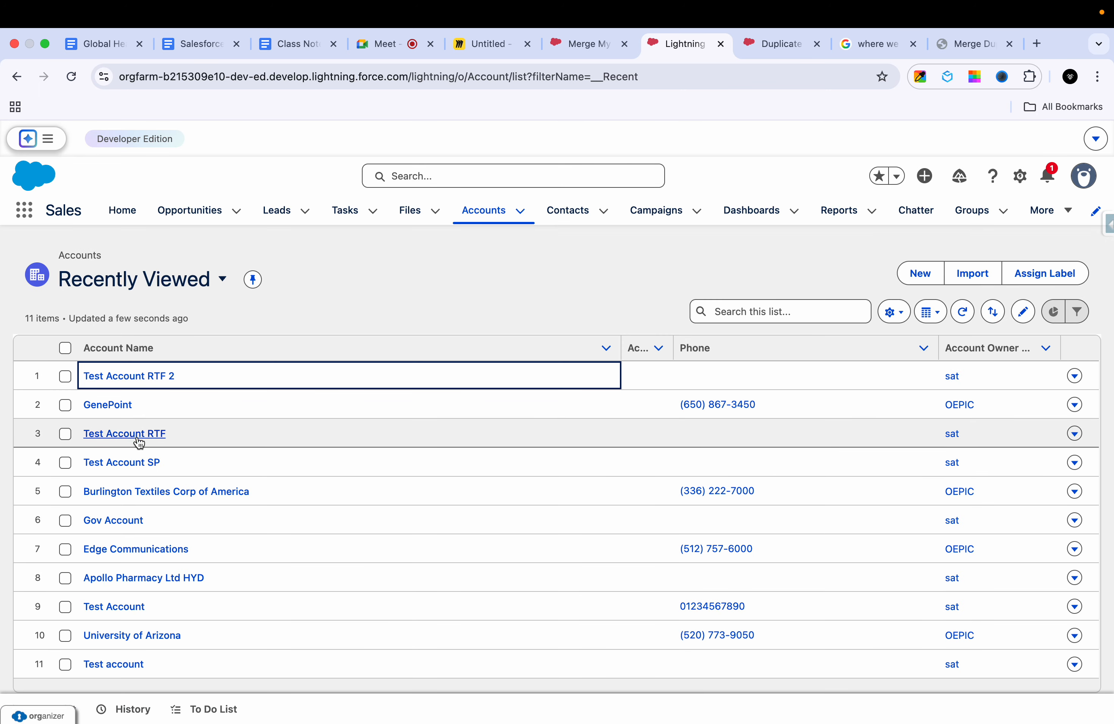
left_click(769, 57)
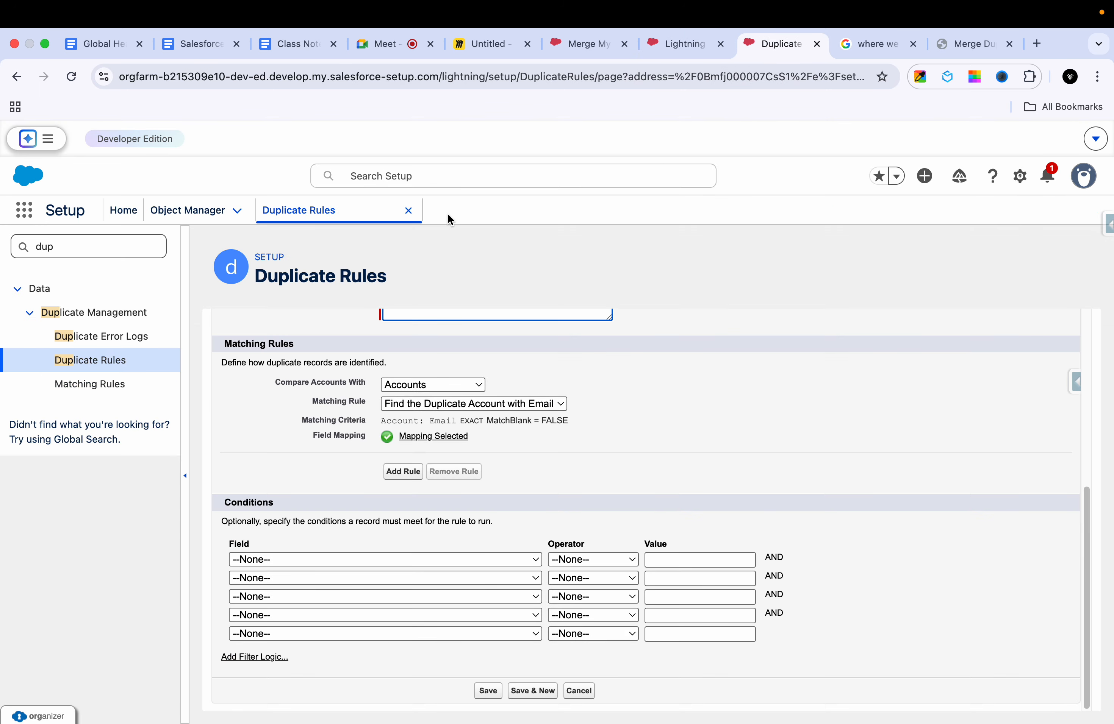
left_click(584, 44)
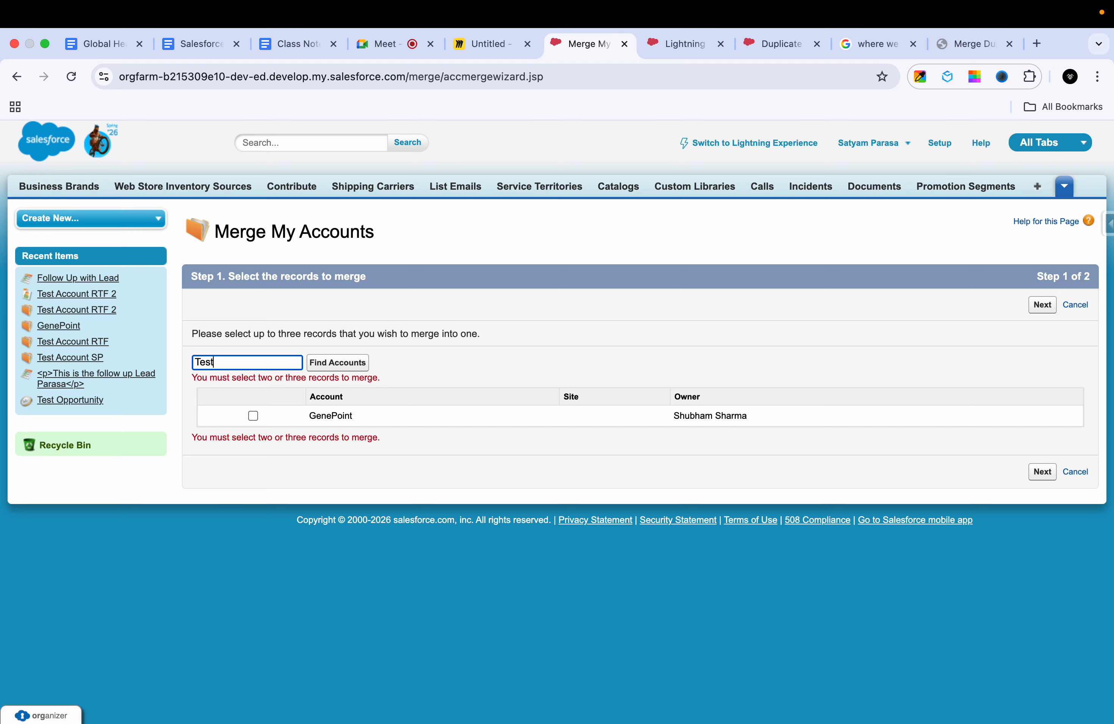
Step: Find accounts matching "Test" and select Test Account and Test account as the records to merge
left_click(1037, 474)
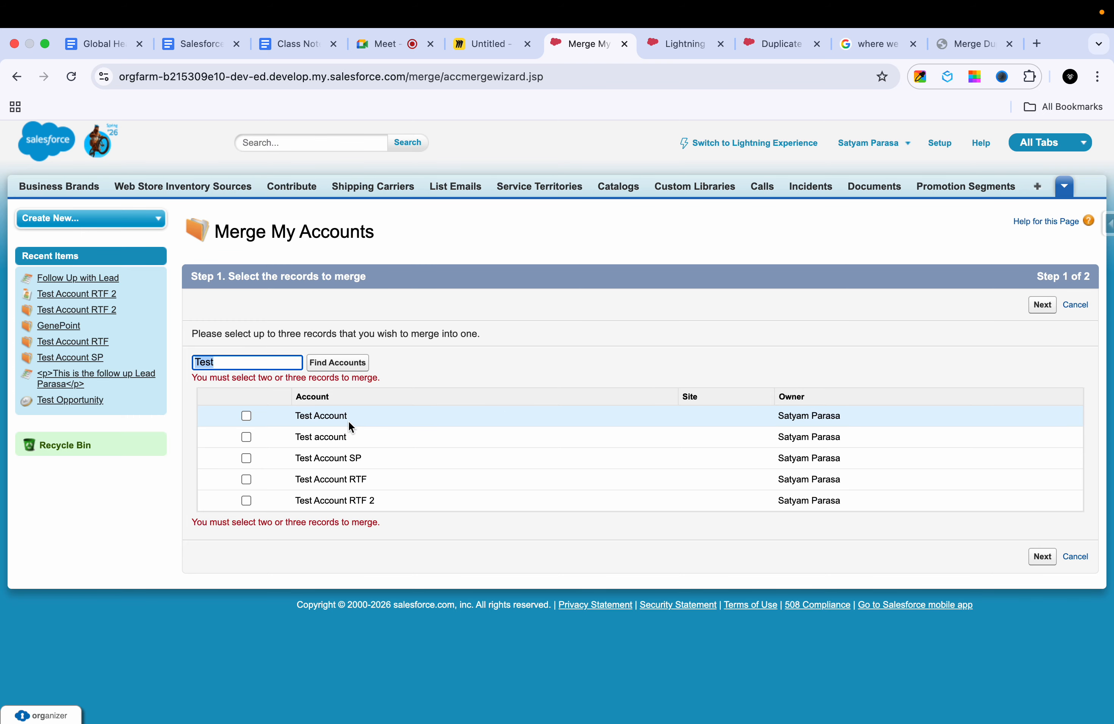
left_click(246, 416)
left_click(246, 436)
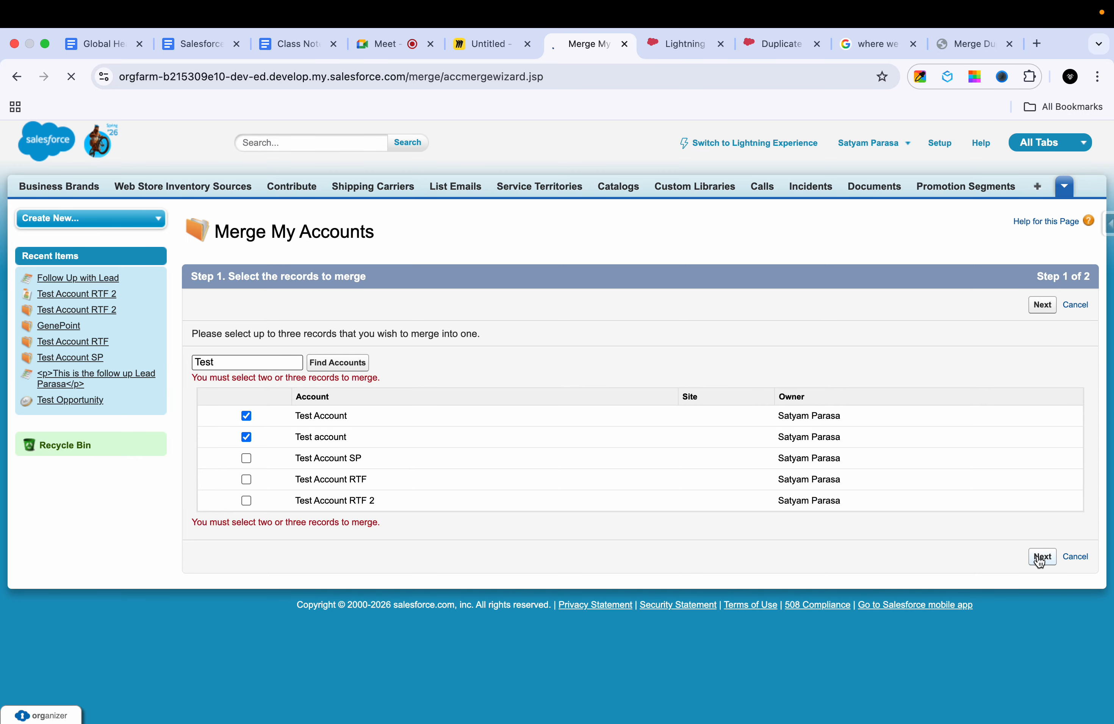
Step: Merge the two accounts with Test Account as the master record, retaining its phone and billing address and the email from Test account
scroll(835, 493, "down", 5)
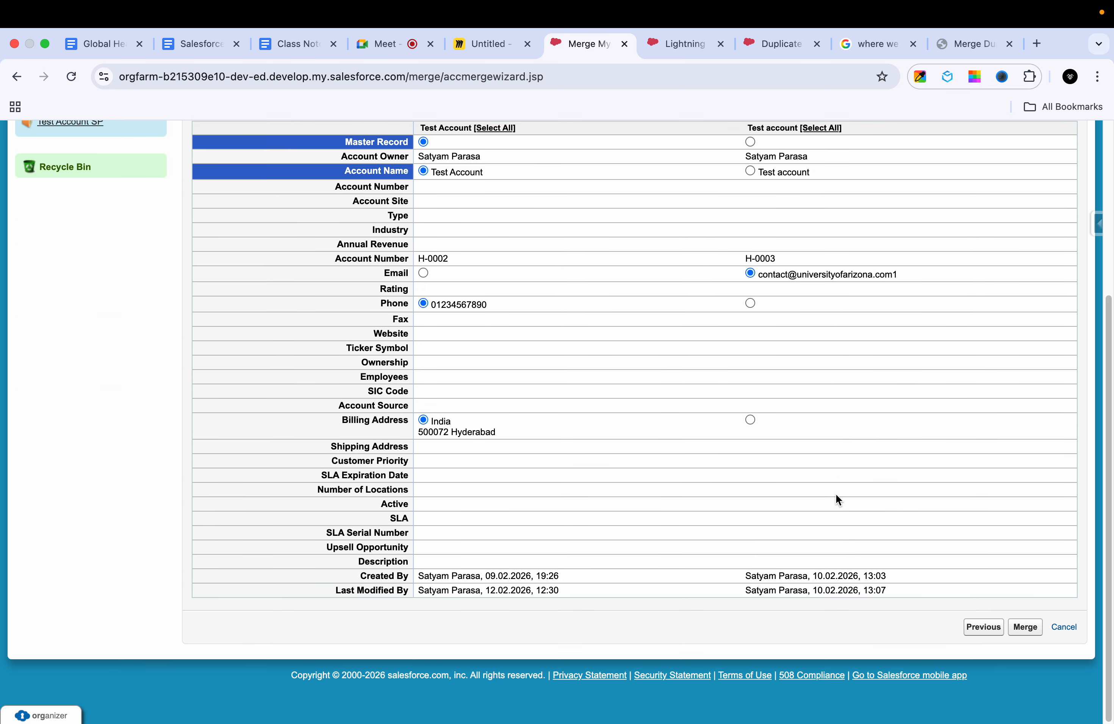
scroll(841, 494, "up", 5)
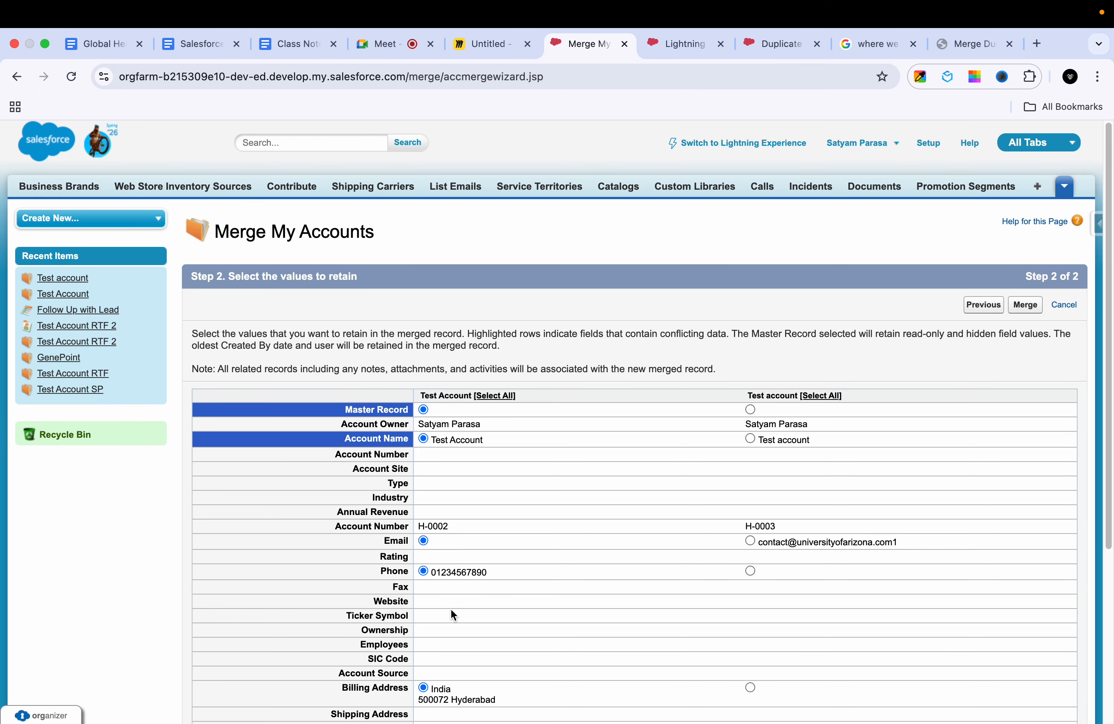
scroll(452, 611, "down", 2)
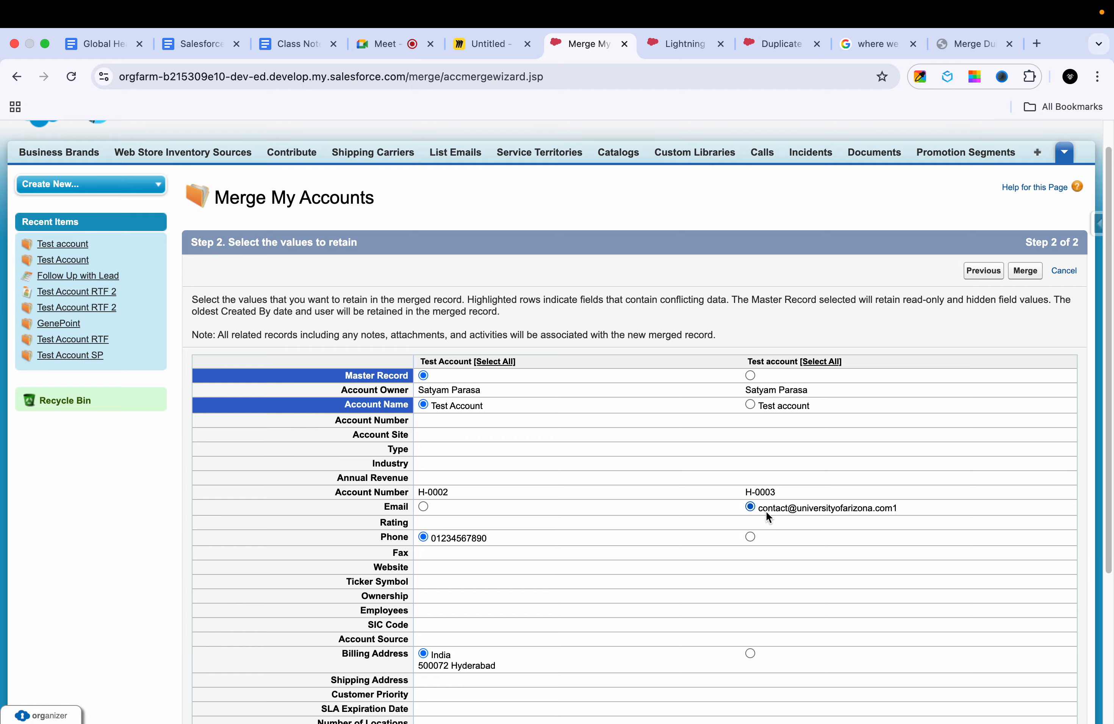
scroll(765, 510, "down", 5)
scroll(762, 451, "up", 5)
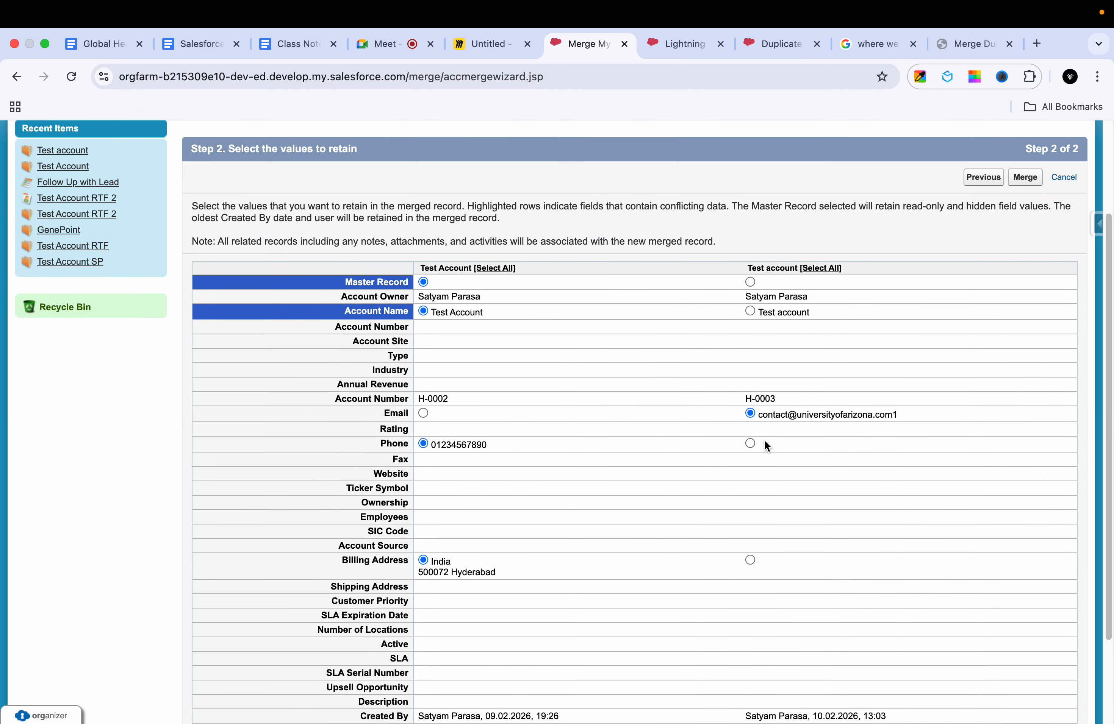
scroll(764, 440, "down", 5)
scroll(847, 518, "up", 1)
left_click(1027, 653)
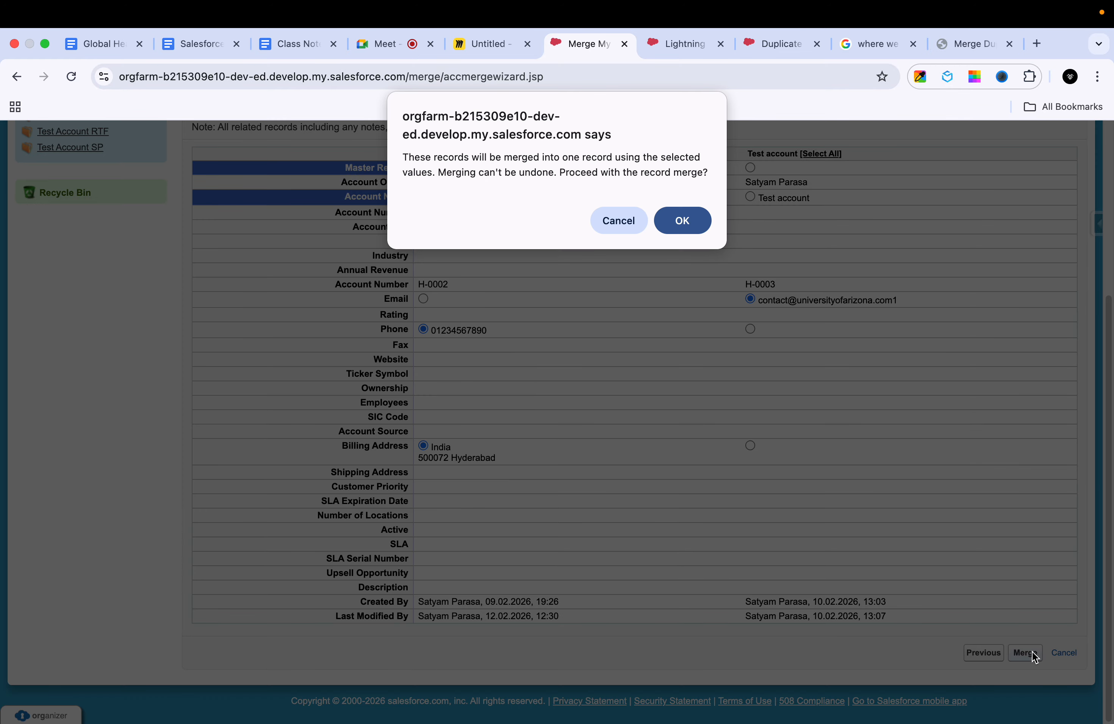
left_click(682, 220)
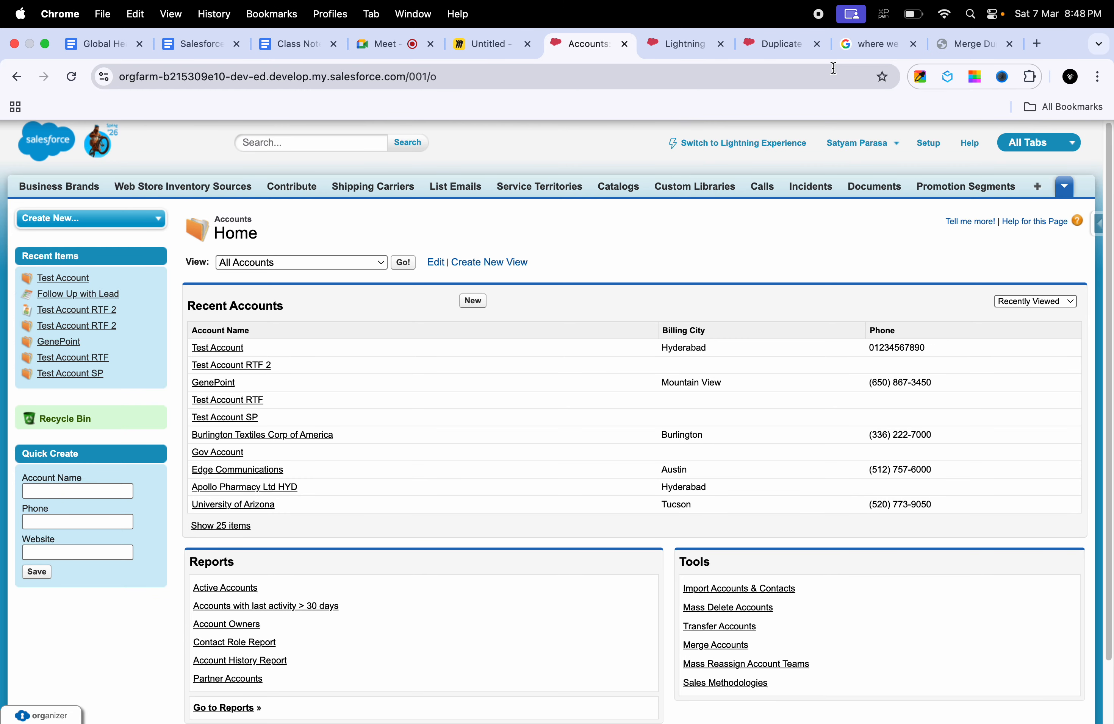
Step: Review the matching rules and duplicate rules notes in the Class Notes Daily document in Google Docs
left_click(271, 33)
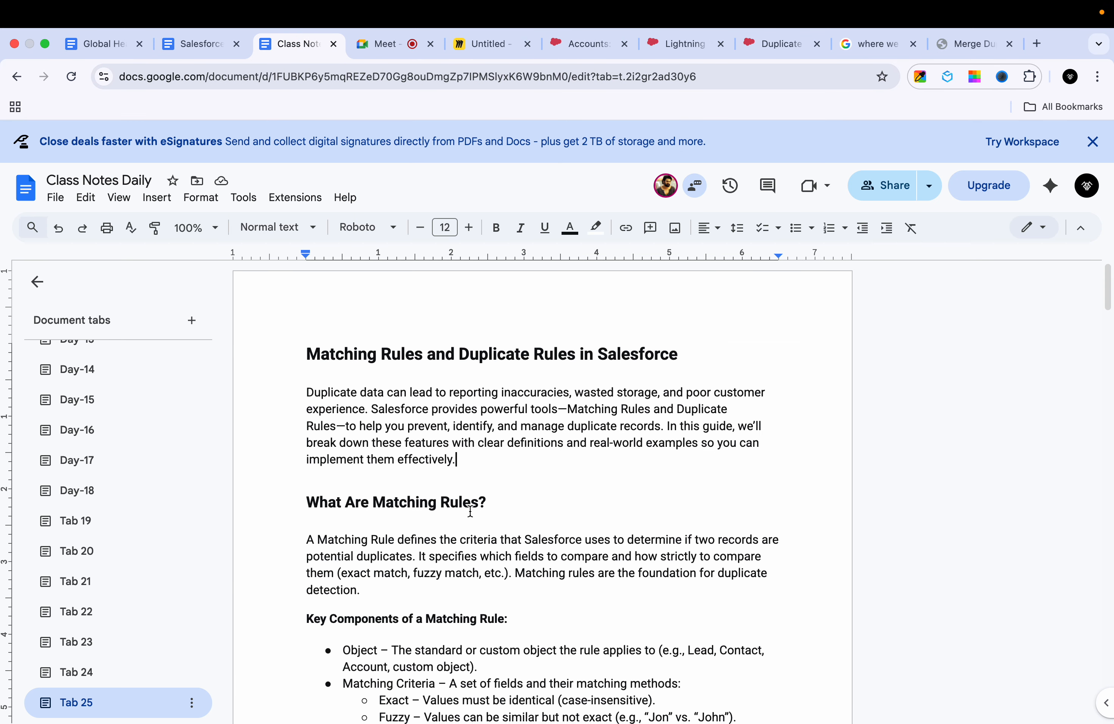
scroll(470, 512, "down", 20)
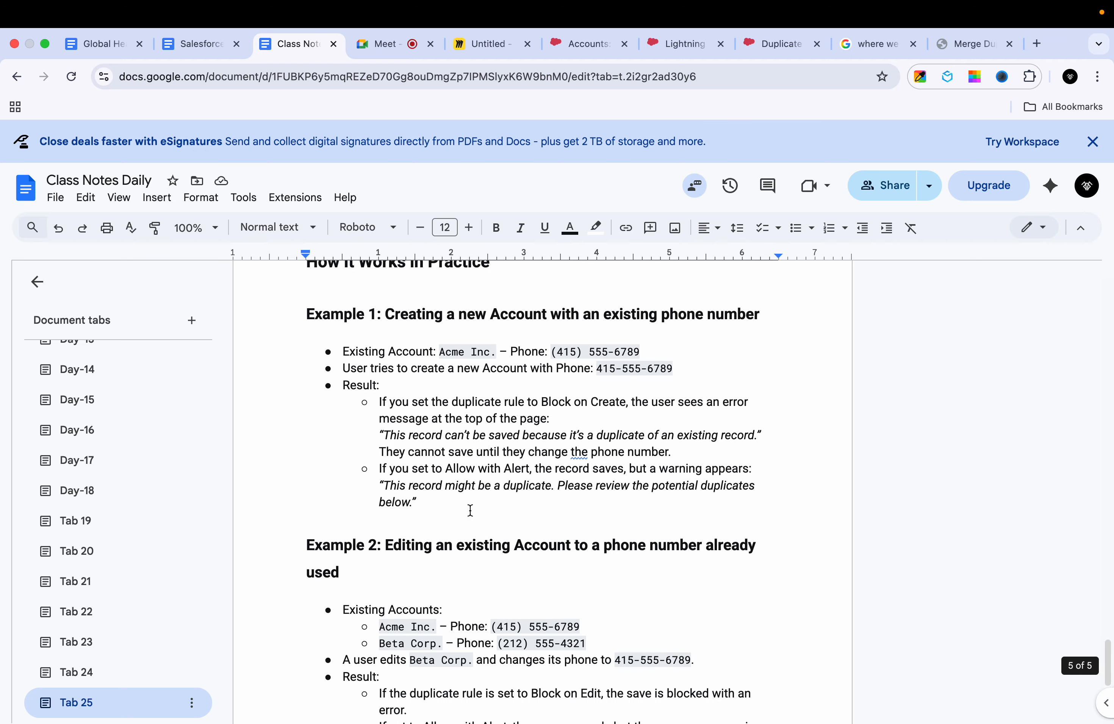
scroll(469, 510, "down", 8)
scroll(470, 510, "up", 20)
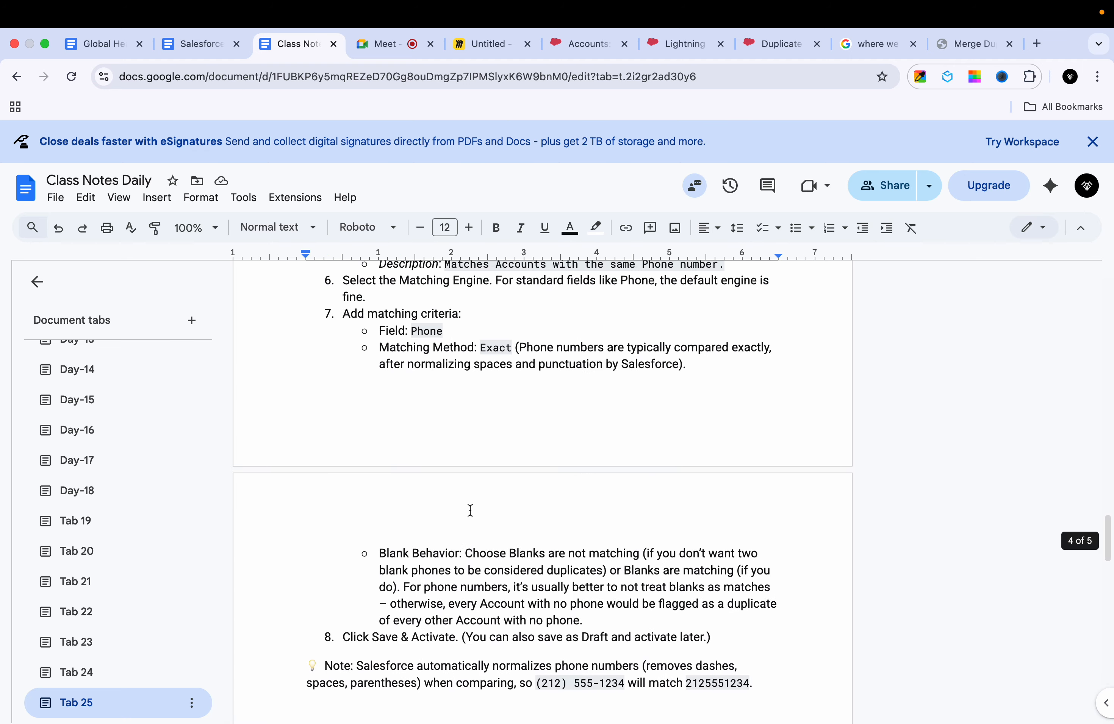
scroll(470, 510, "up", 10)
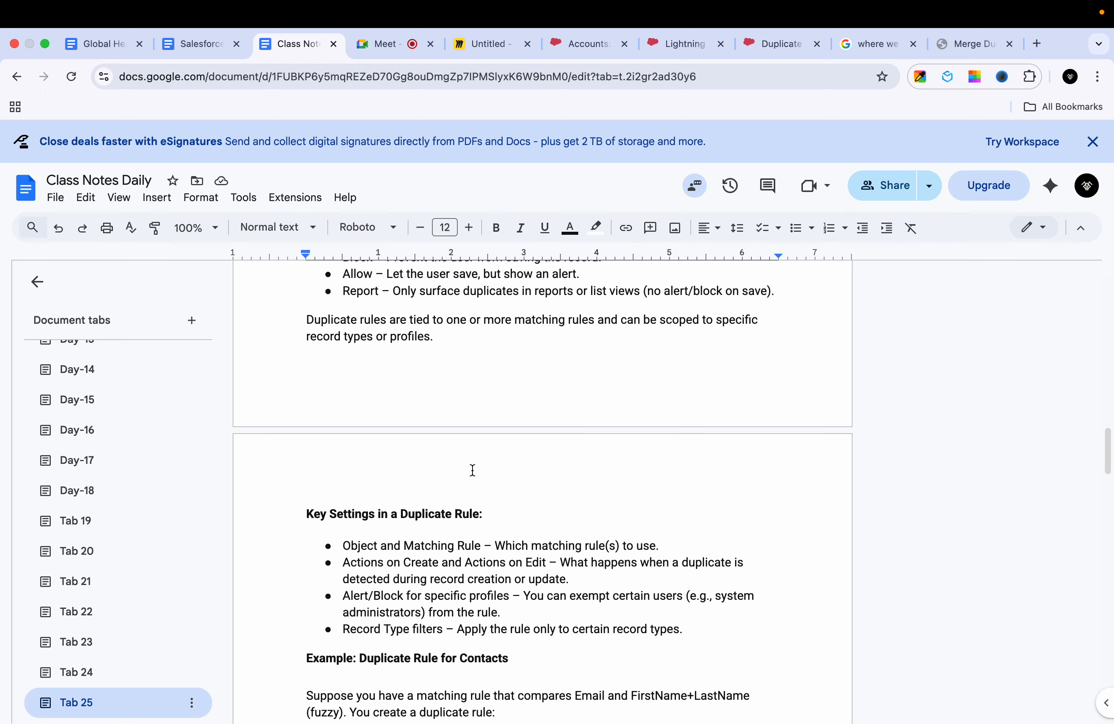
scroll(472, 471, "up", 5)
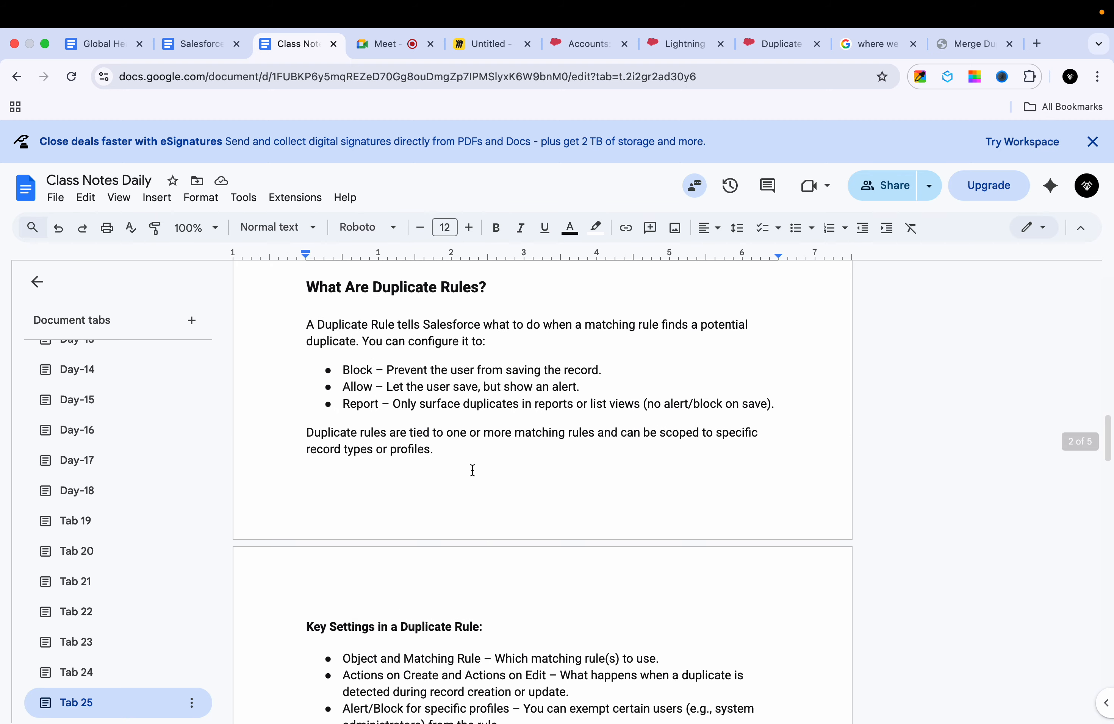
Step: Review the rule details and actions of Duplicate Rule on Account in Salesforce Setup and switch to the Google Meet call
left_click(768, 47)
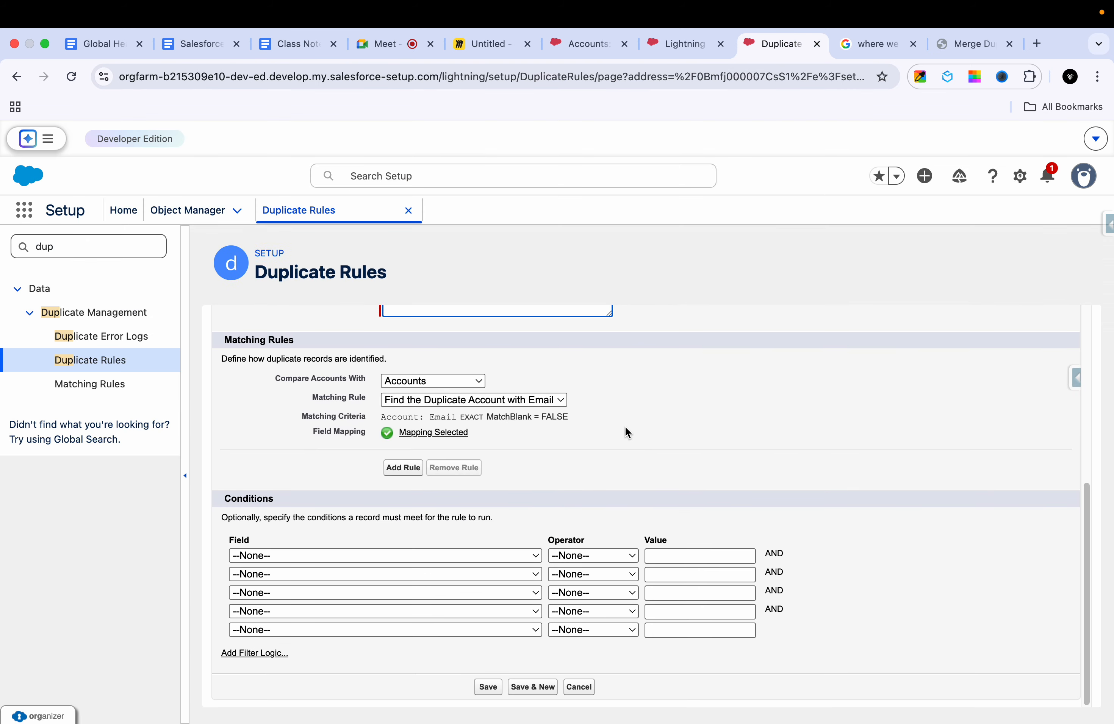
scroll(625, 432, "up", 7)
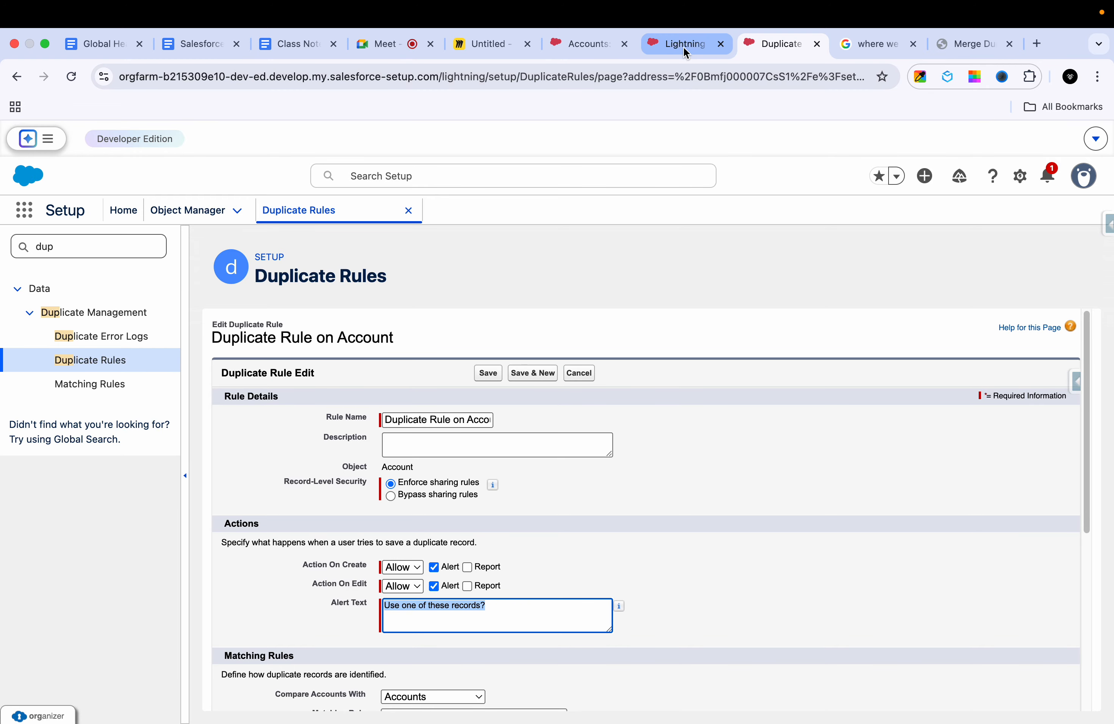
left_click(399, 51)
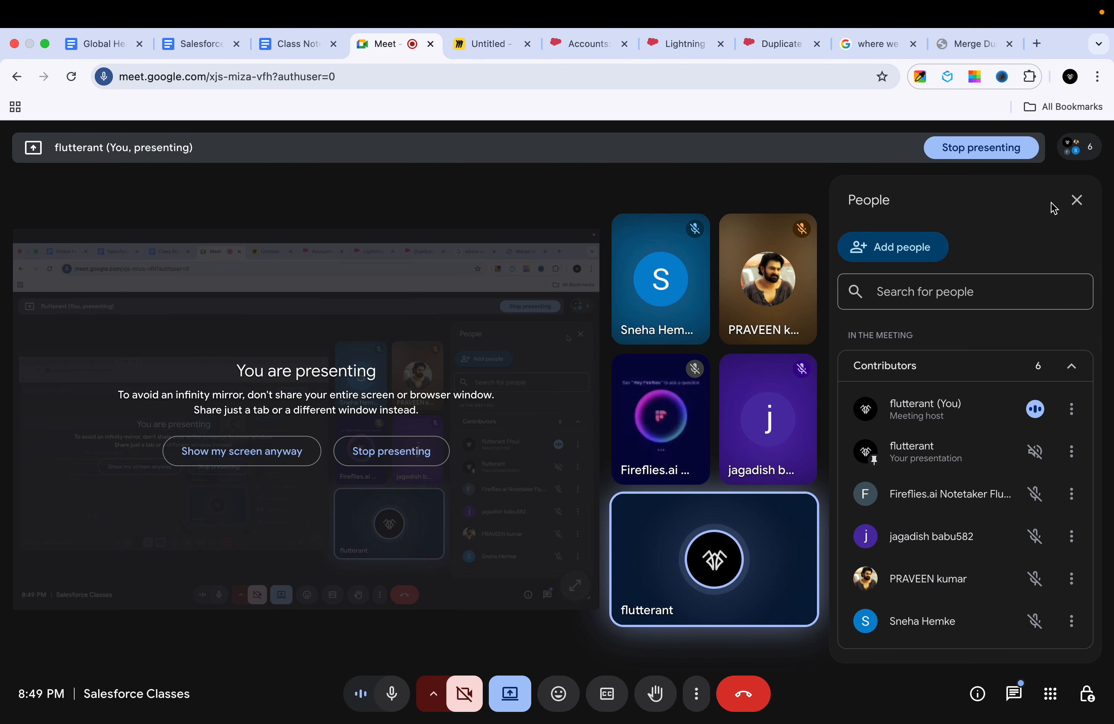
mouse_move(1111, 12)
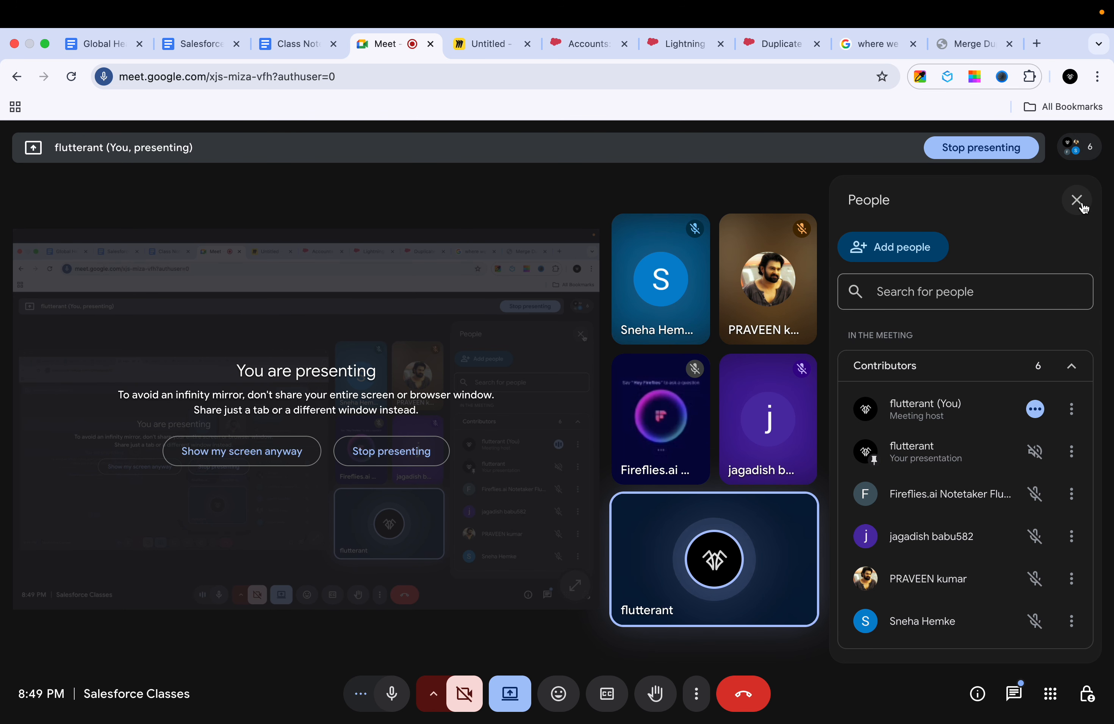